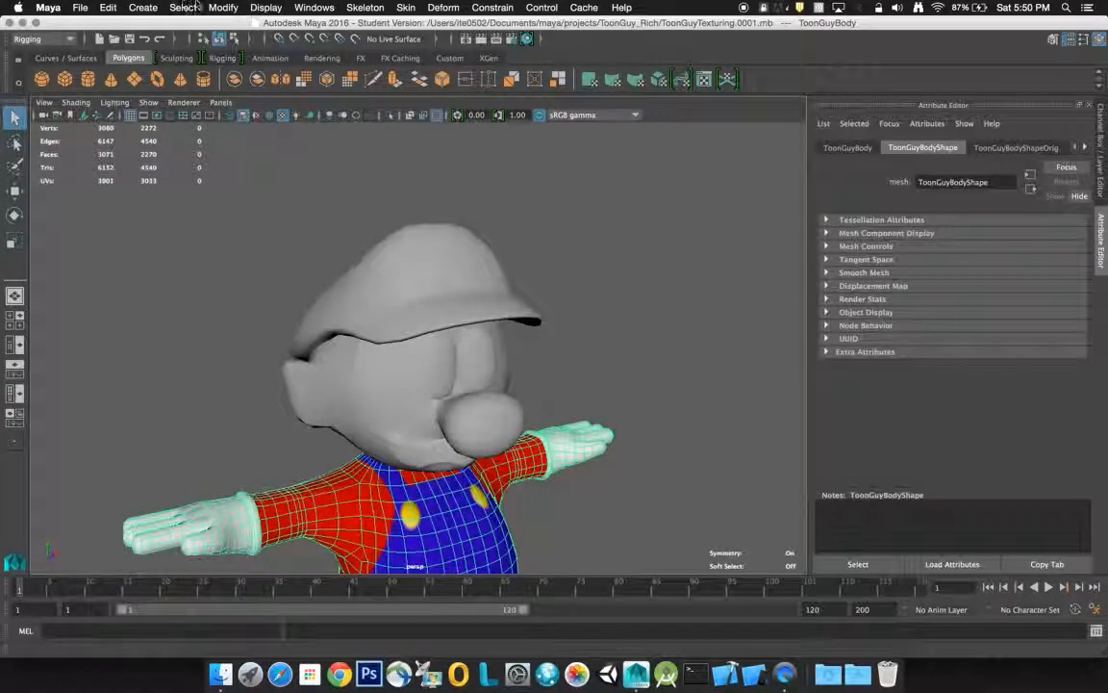
Hide the character's body mesh and select the ToonGuyHead mesh
left_click(265, 7)
mouse_move(270, 91)
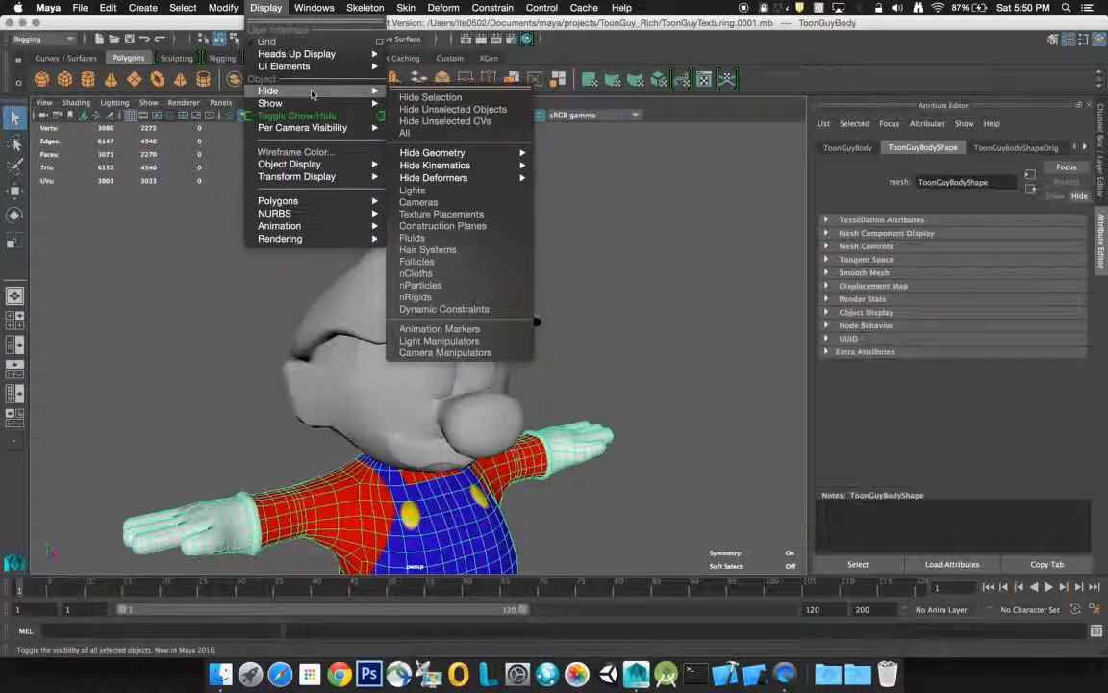
left_click(423, 91)
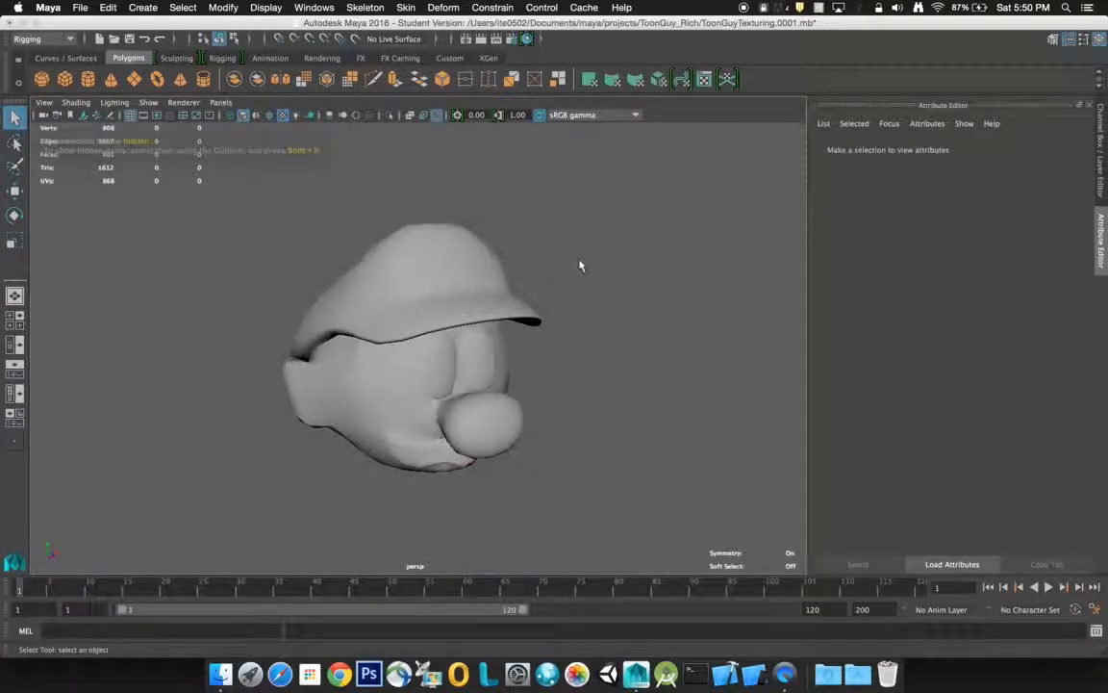
left_click(456, 300)
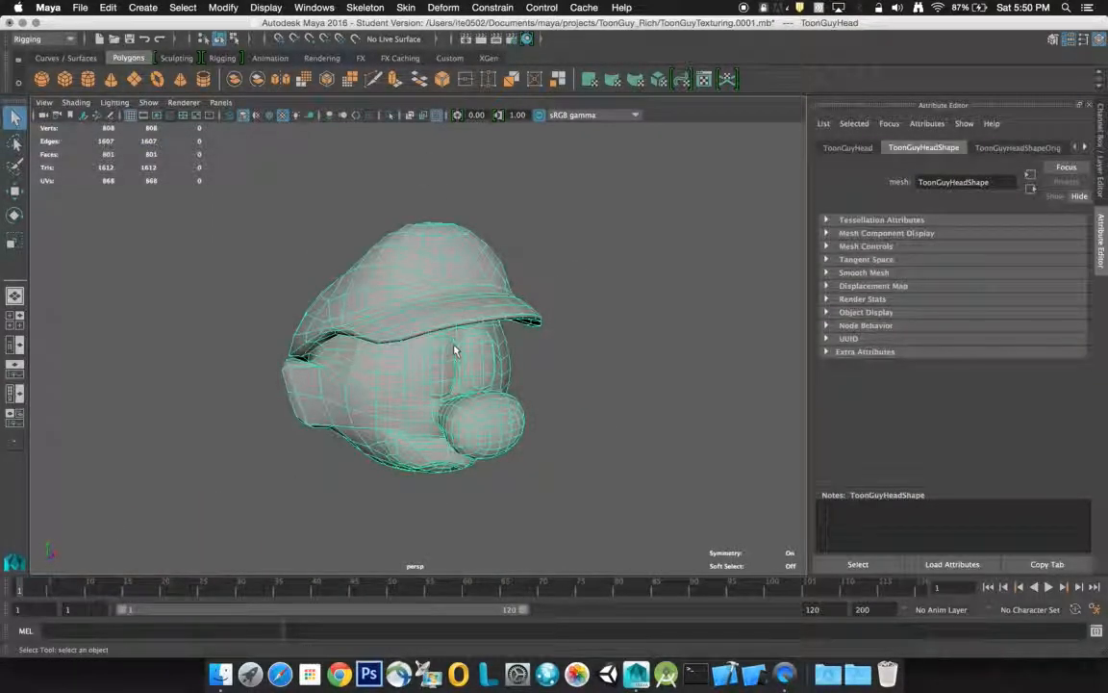
left_click_drag(462, 366, 448, 327, "alt")
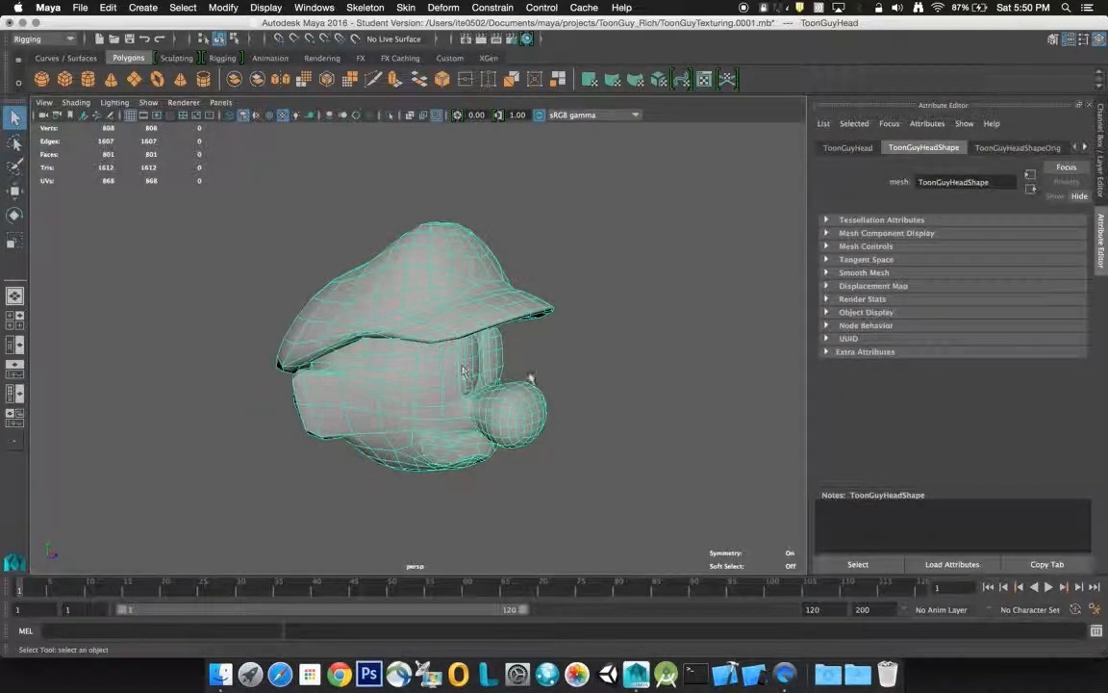
left_click_drag(585, 360, 465, 348, "alt")
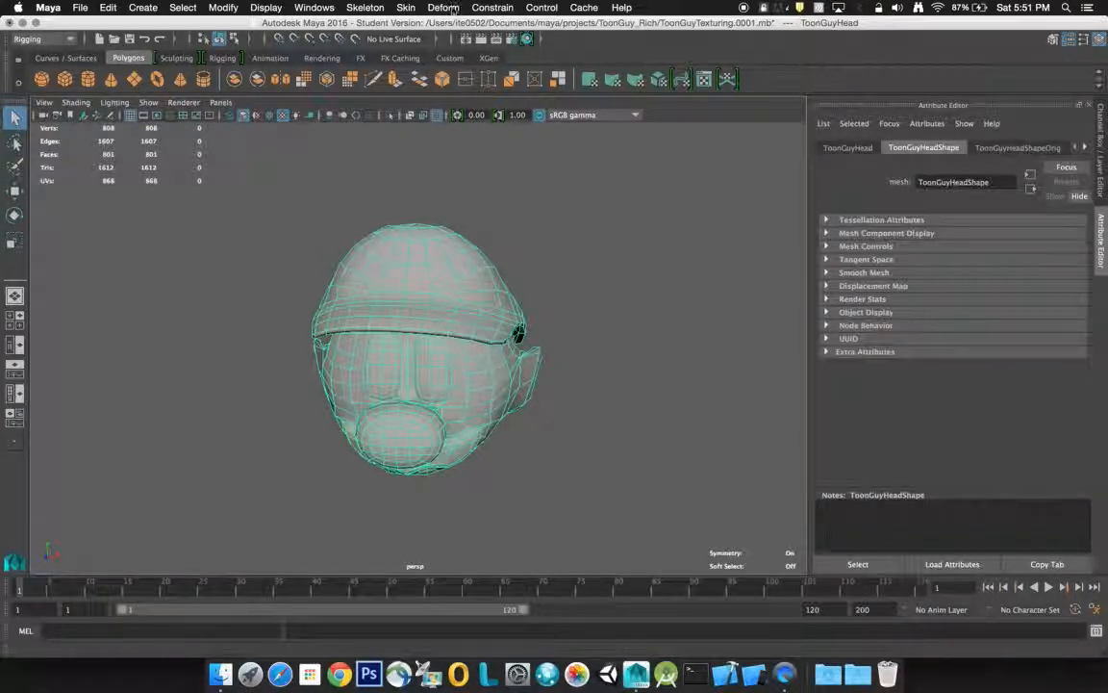
Review the Bind Skin options for the head, including the voxel resolution choices, and close them without binding
left_click(406, 9)
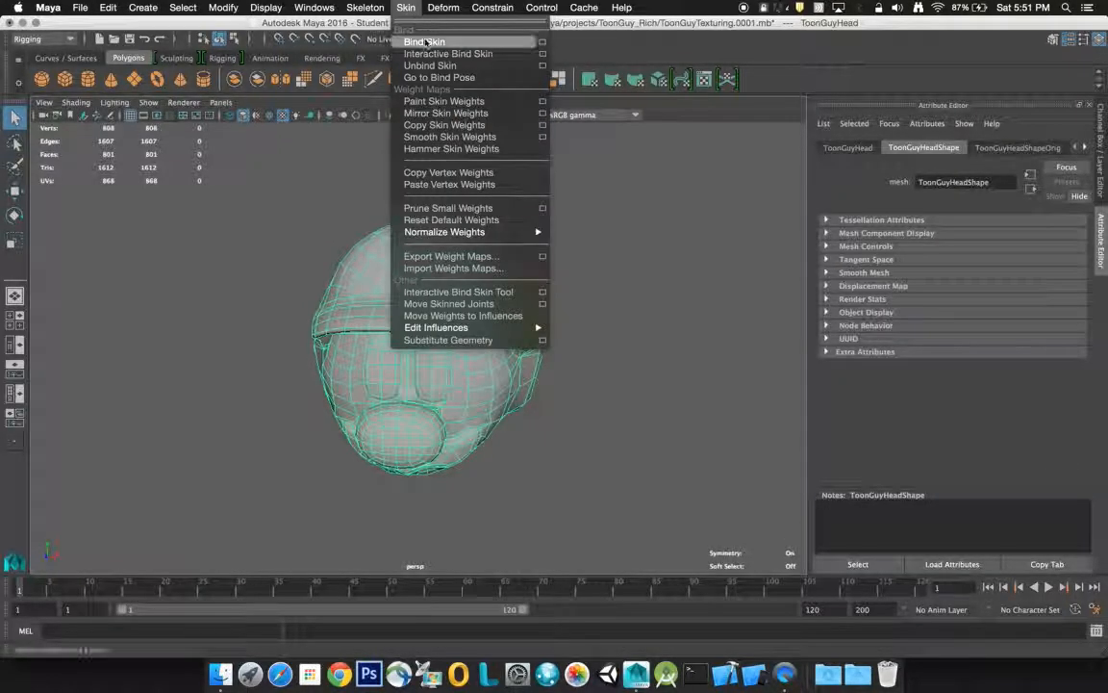
left_click(543, 42)
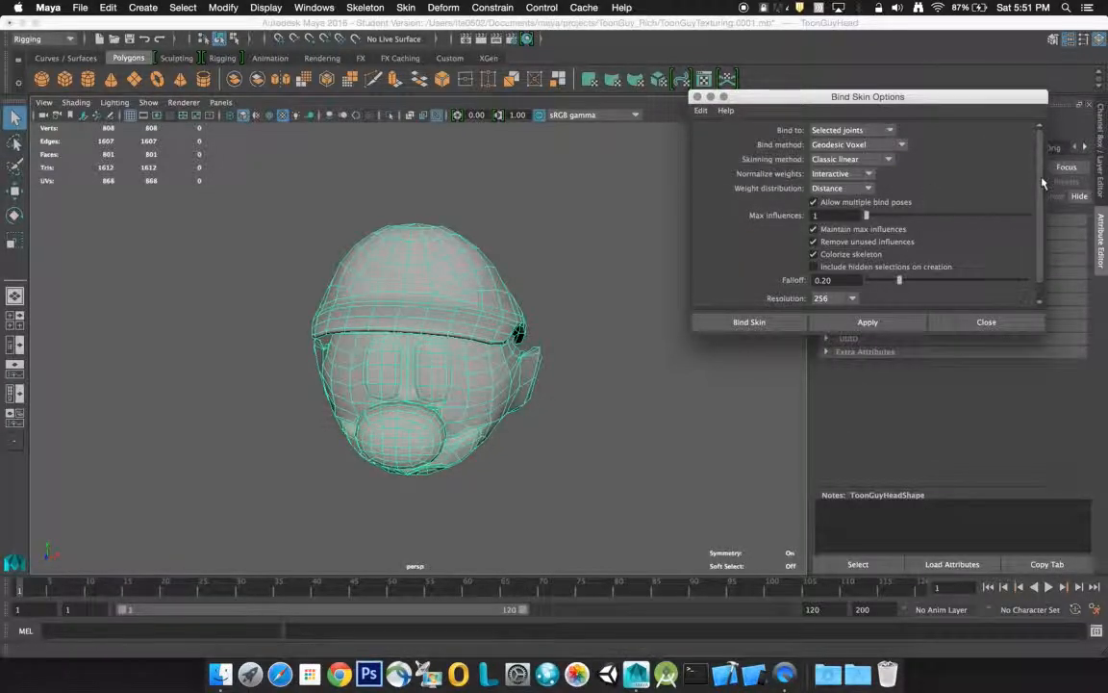
scroll(1046, 196, "down", 2)
scroll(1045, 196, "up", 1)
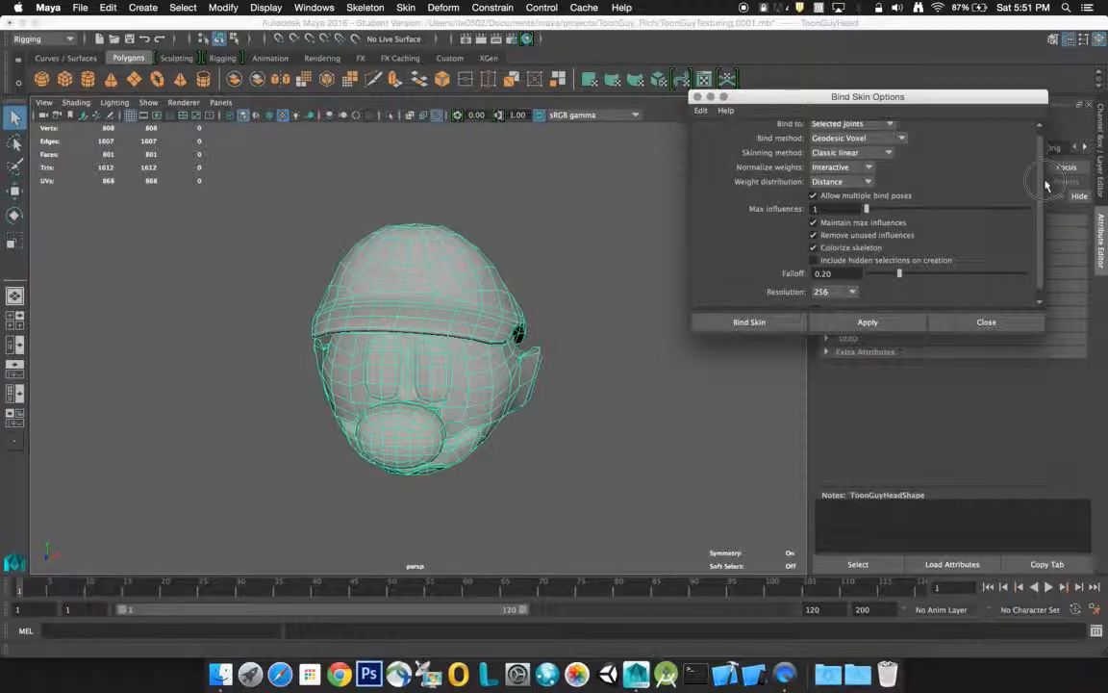
scroll(1046, 184, "down", 1)
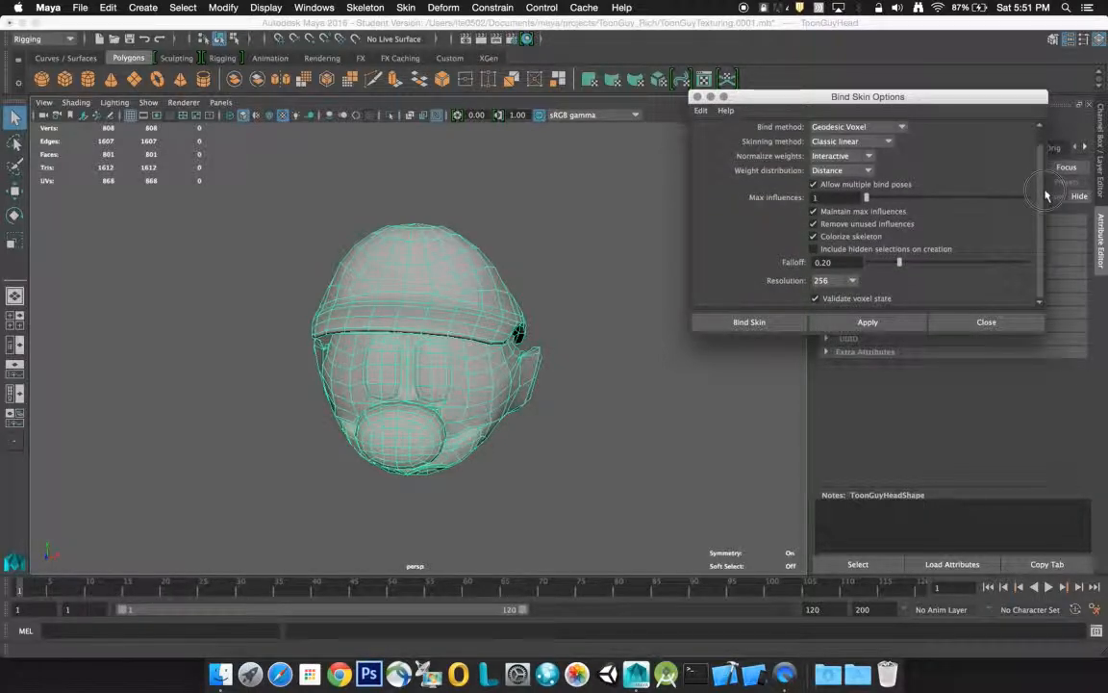
scroll(1046, 197, "up", 1)
scroll(897, 274, "down", 1)
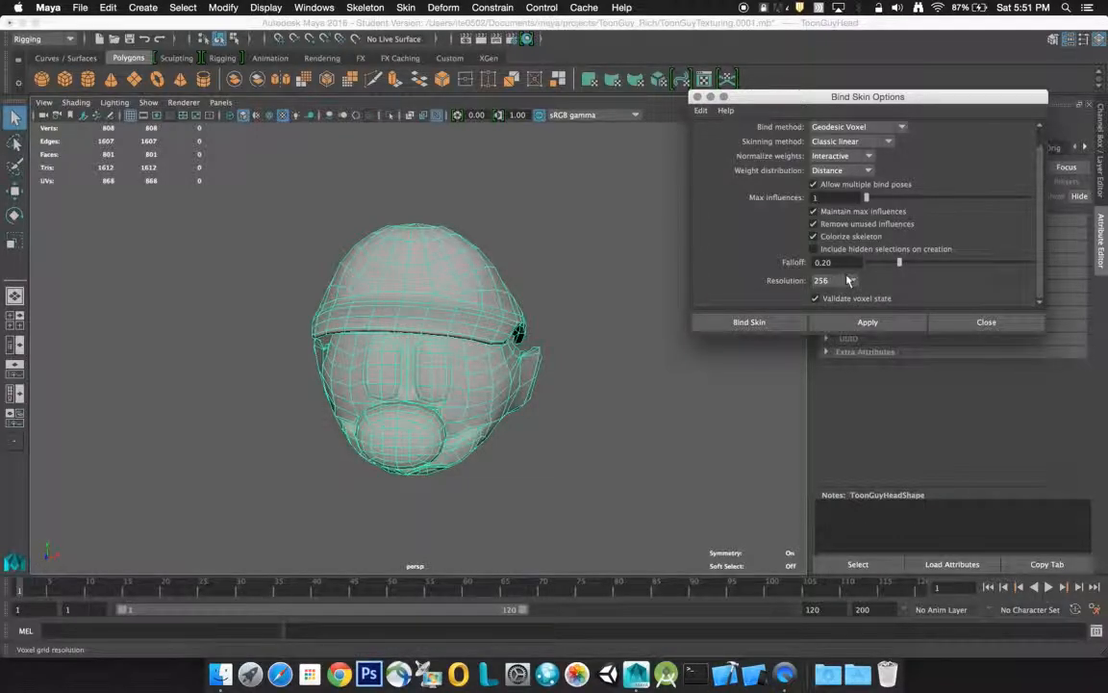
left_click(849, 281)
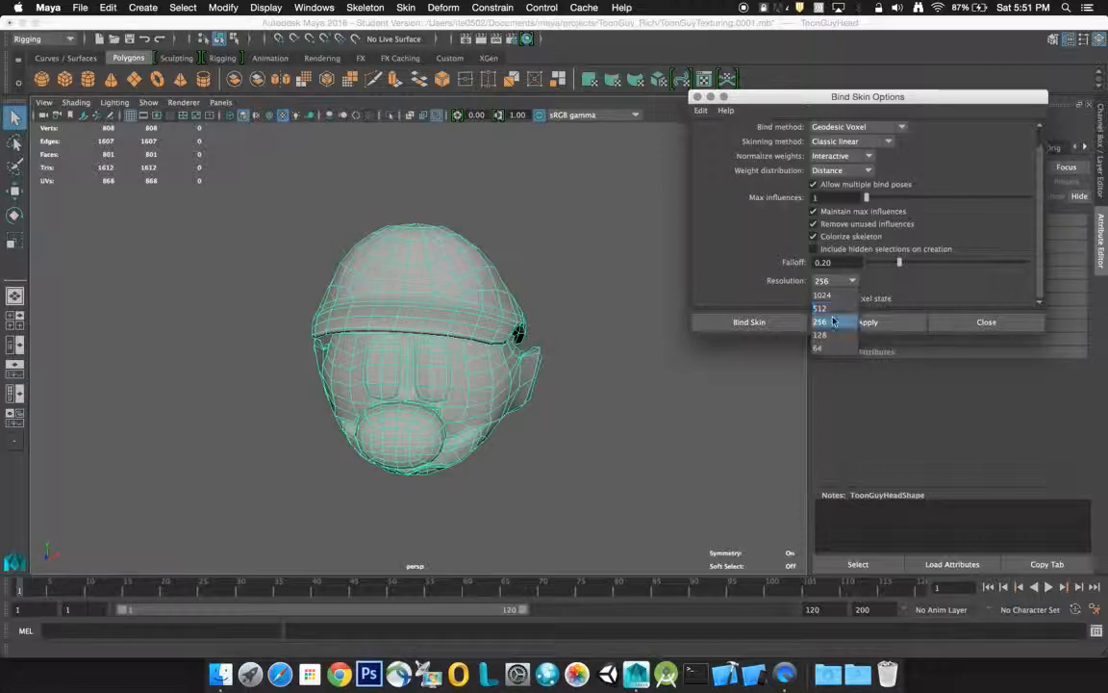
left_click(832, 322)
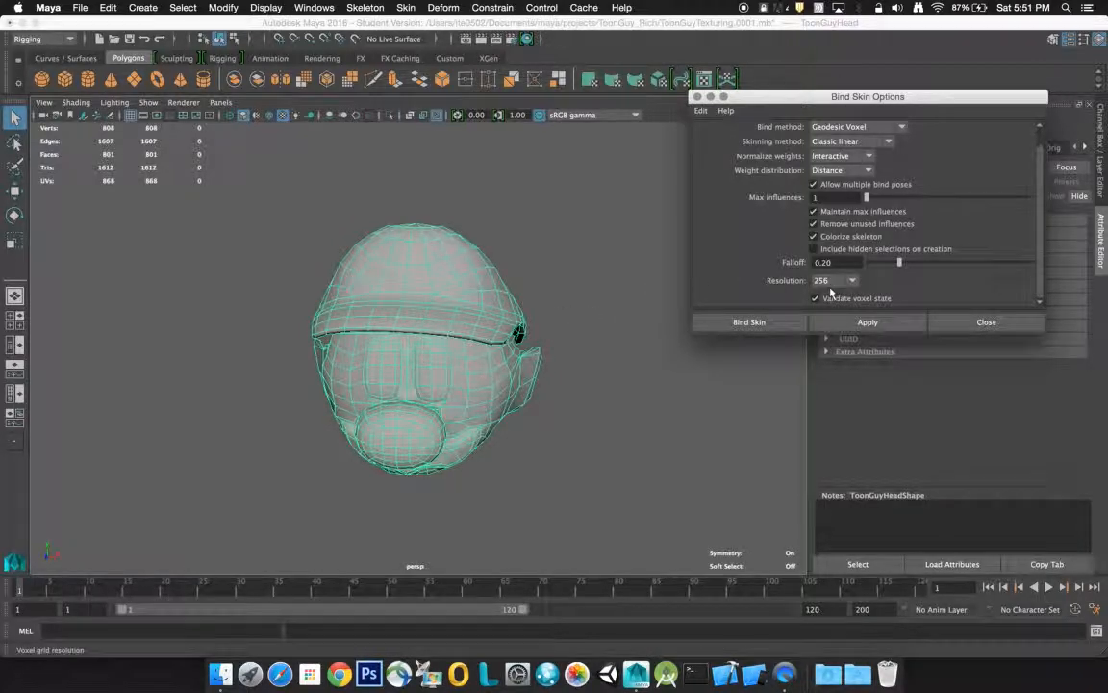
left_click(991, 322)
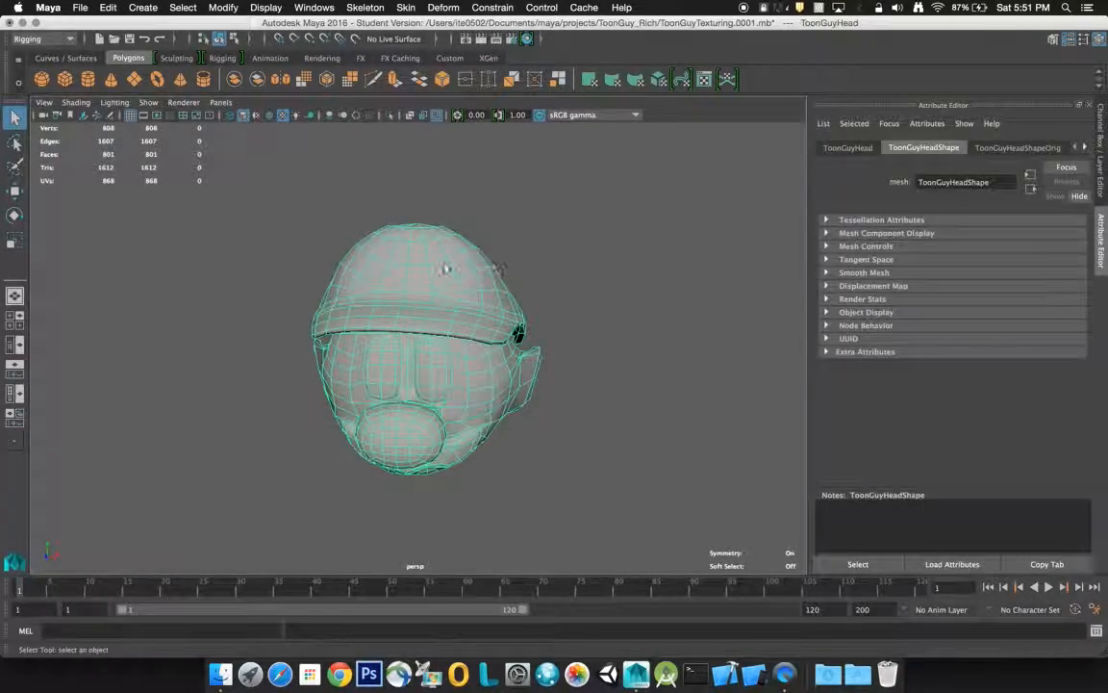
Switch to the Modeling menu set and open the UV Editor for the head mesh
left_click_drag(413, 302, 460, 268, "alt")
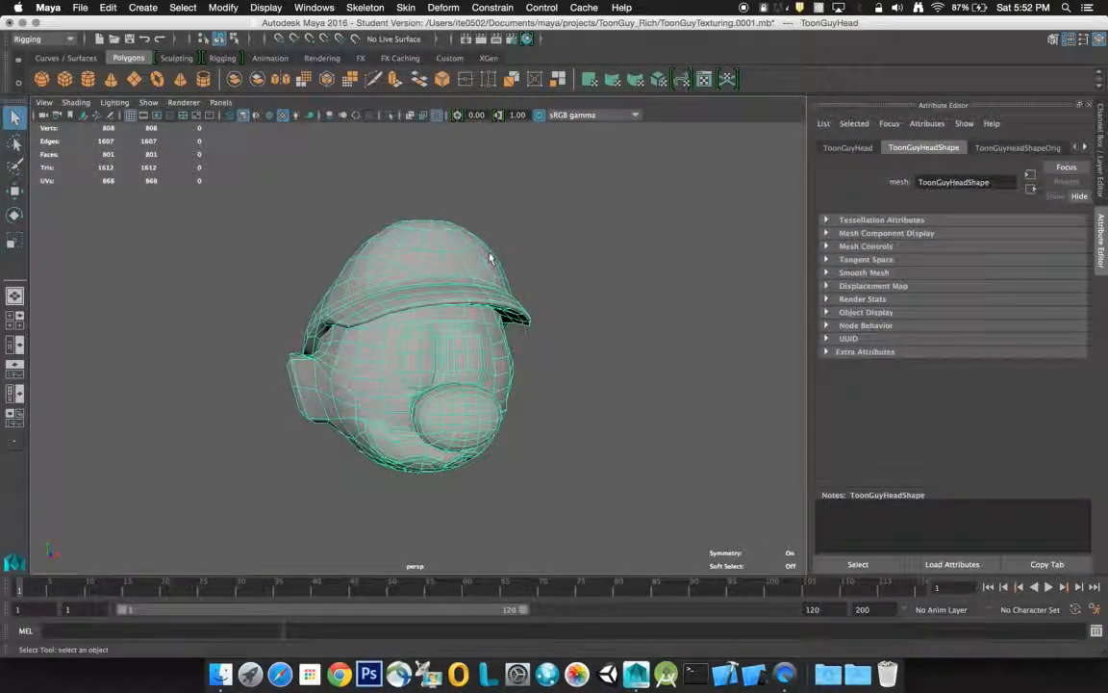
left_click(69, 40)
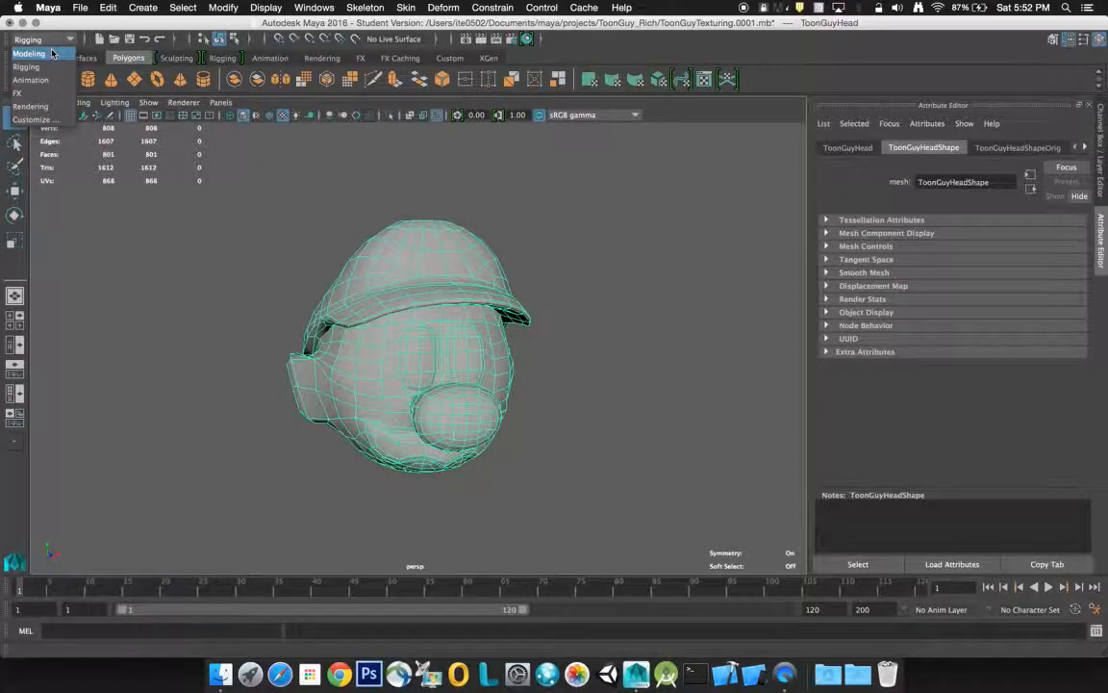
left_click(29, 53)
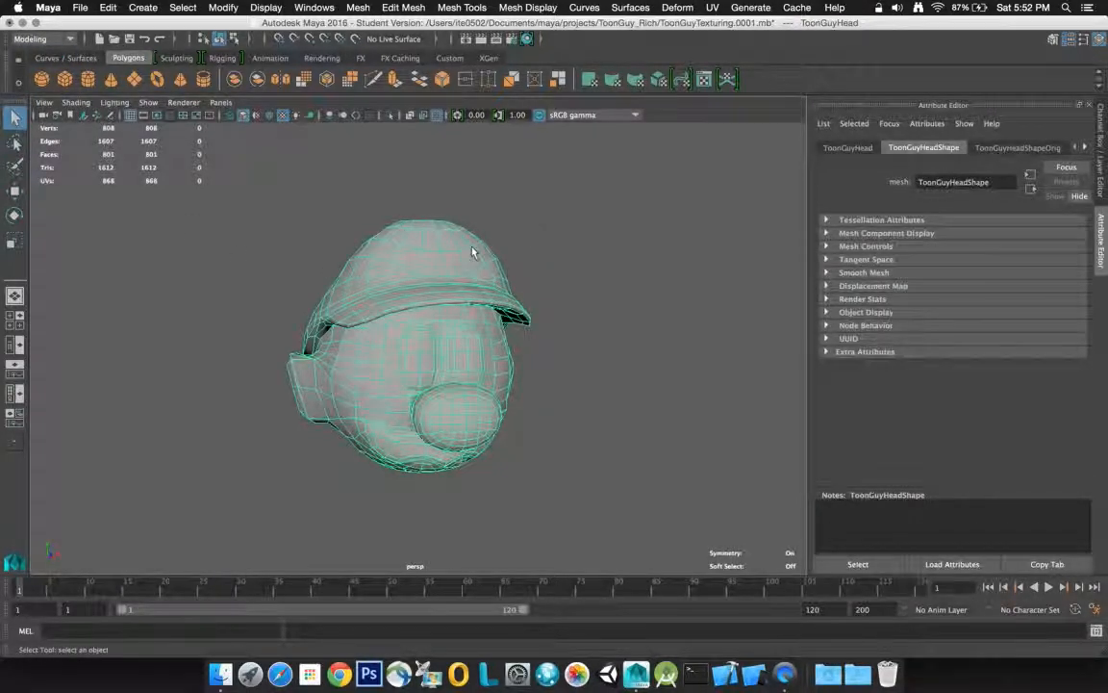
left_click(713, 8)
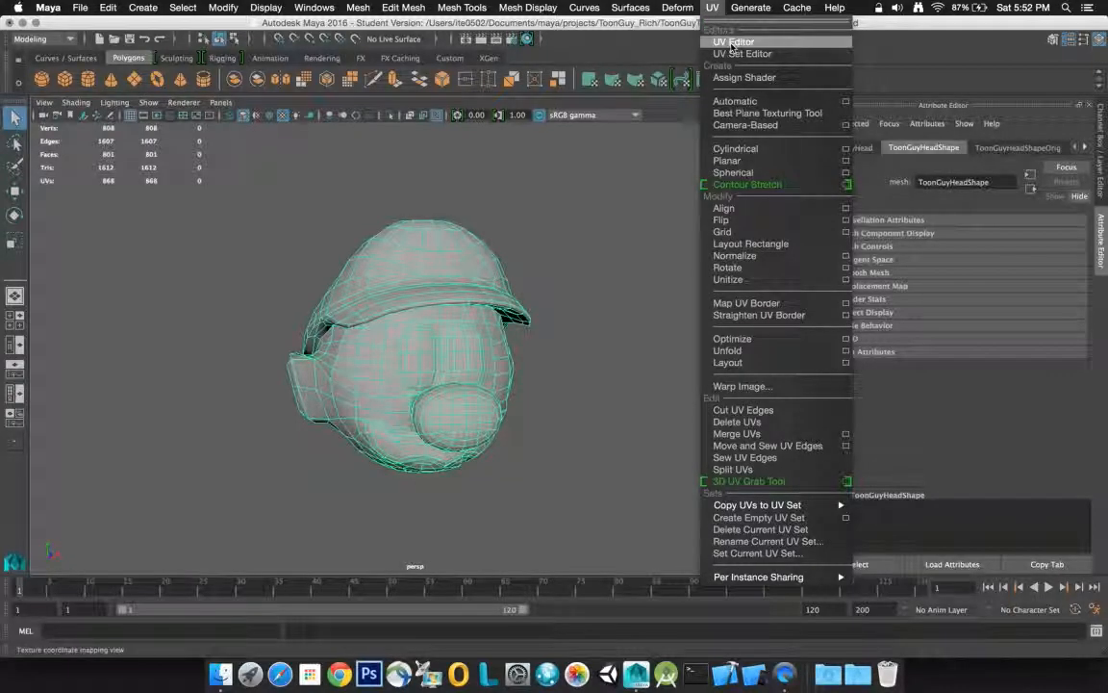
left_click(734, 44)
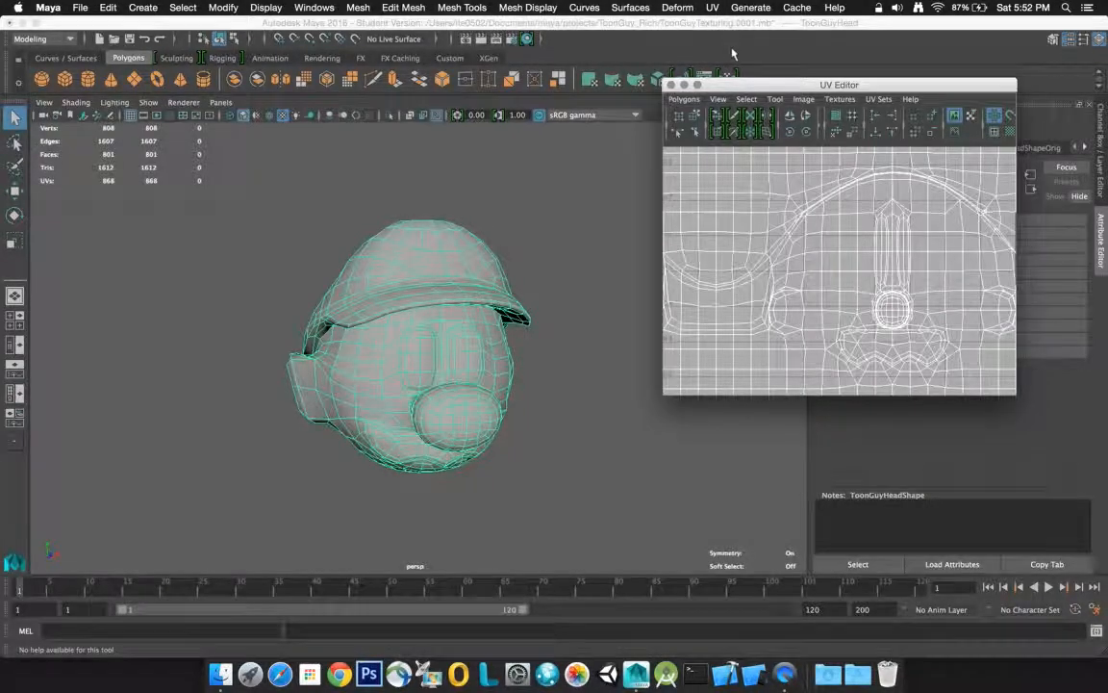
Enlarge the UV Editor window, show the head's full UV layout, and place the window beside the model
left_click_drag(789, 84, 720, 79)
left_click_drag(946, 388, 1073, 499)
scroll(1001, 446, "up", 2)
scroll(988, 441, "down", 5)
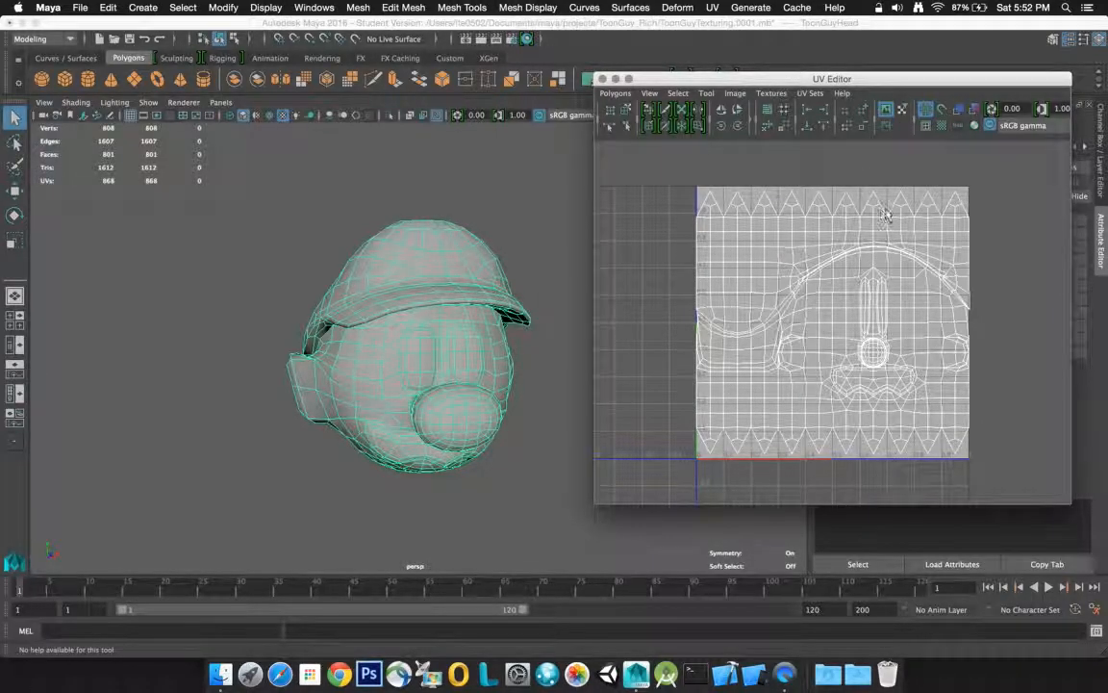
left_click_drag(877, 75, 278, 7)
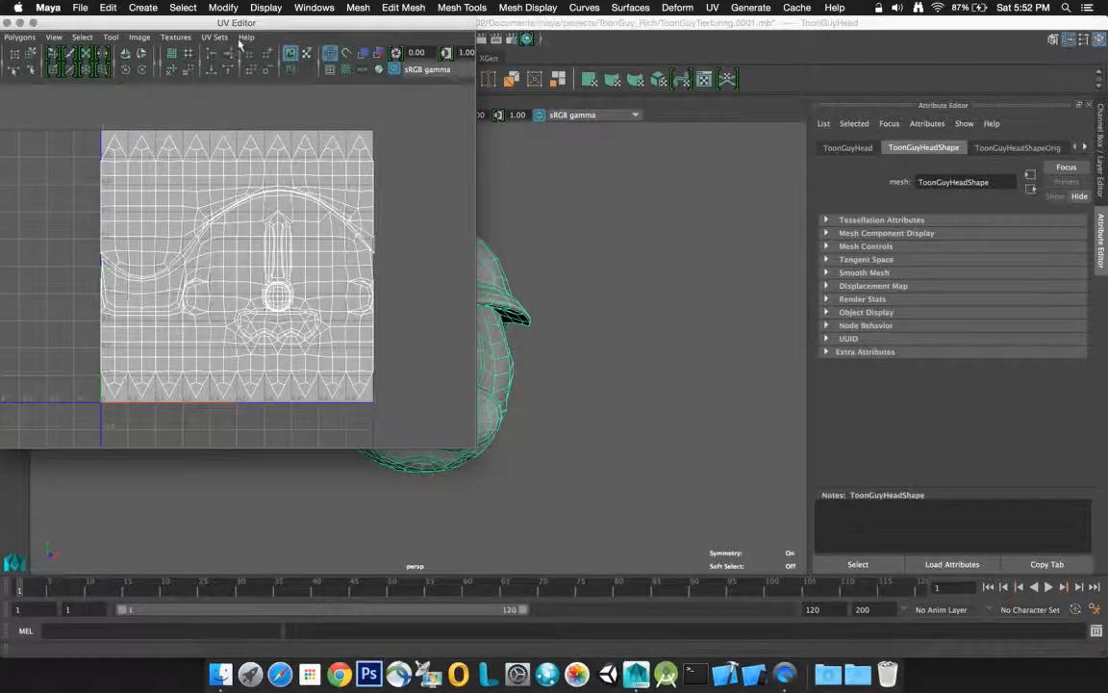
left_click_drag(243, 24, 873, 113)
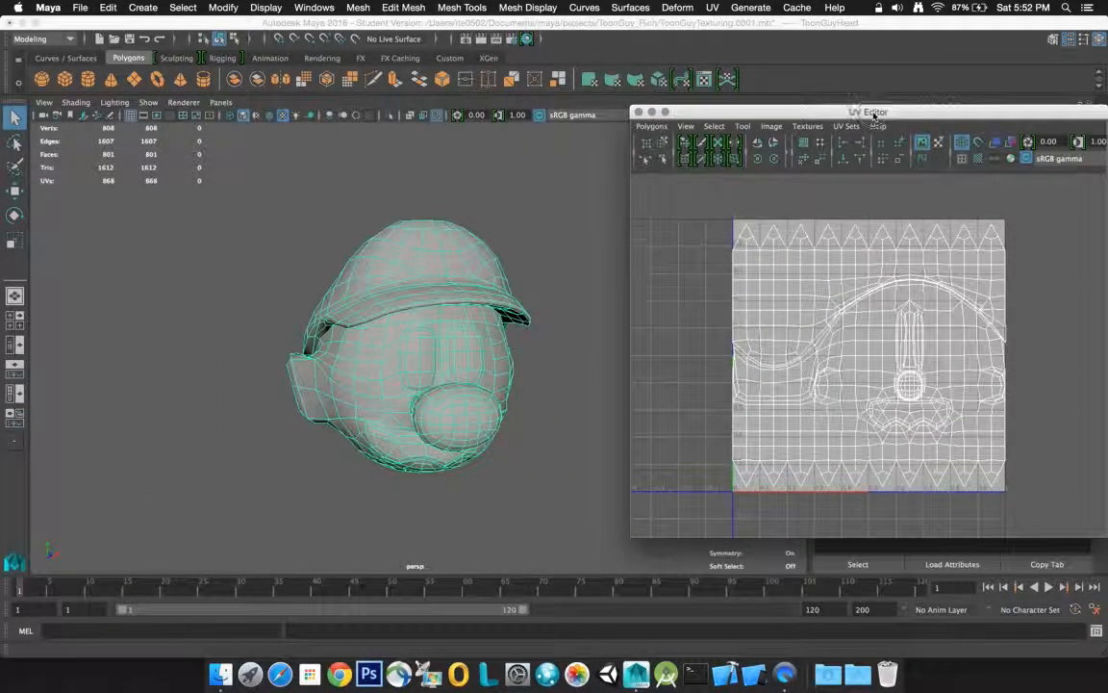
Switch the head to UV component selection and try the Select Shell command in the UV Editor
right_click(778, 361)
right_click_drag(777, 356, 777, 423)
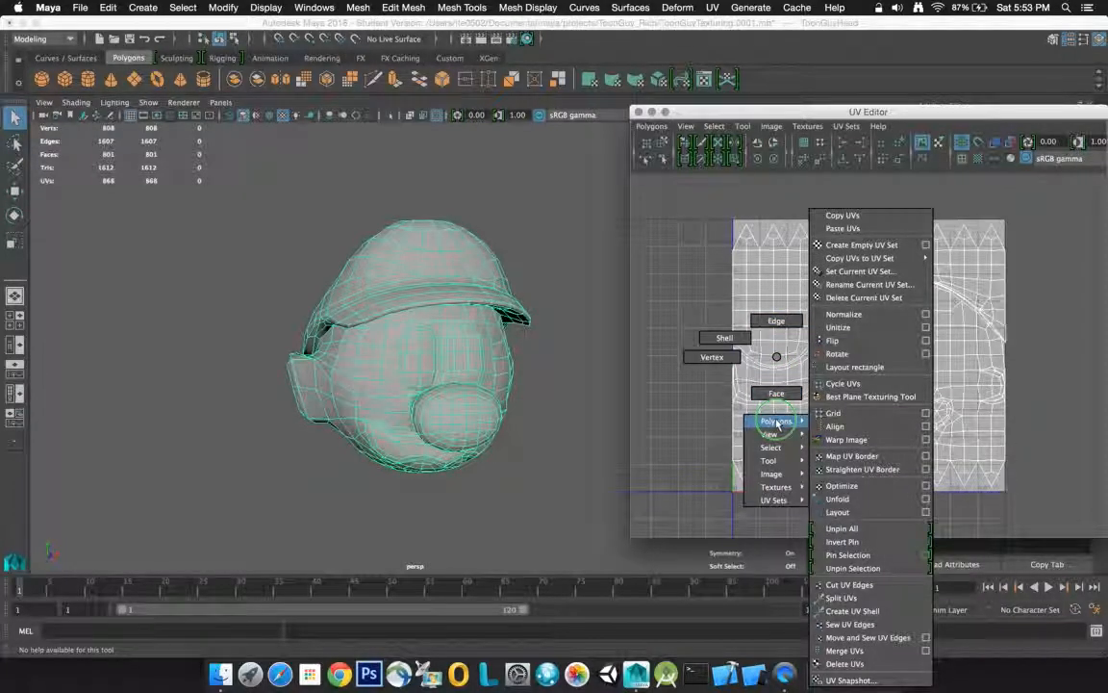
right_click_drag(777, 424, 823, 354)
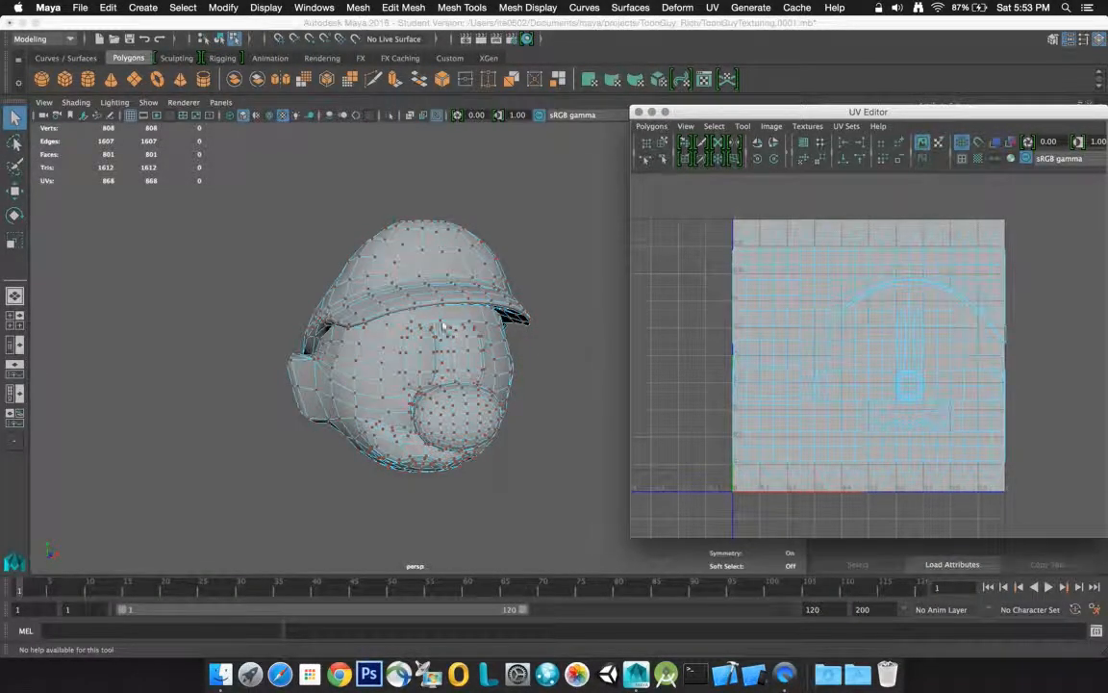
left_click(714, 126)
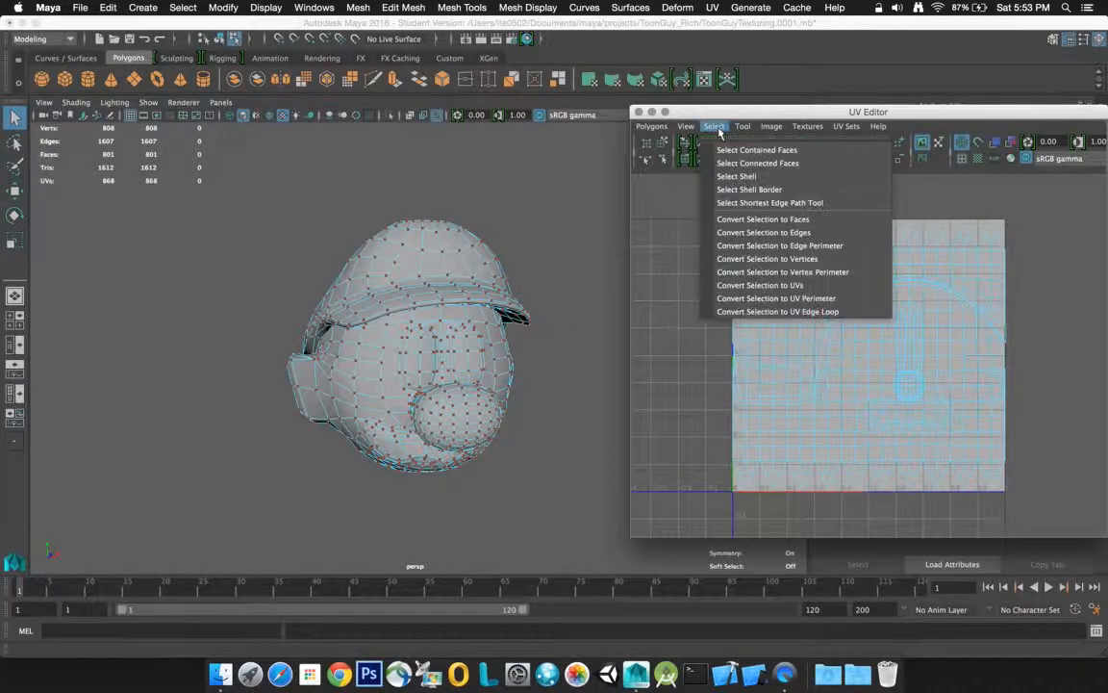
left_click(729, 177)
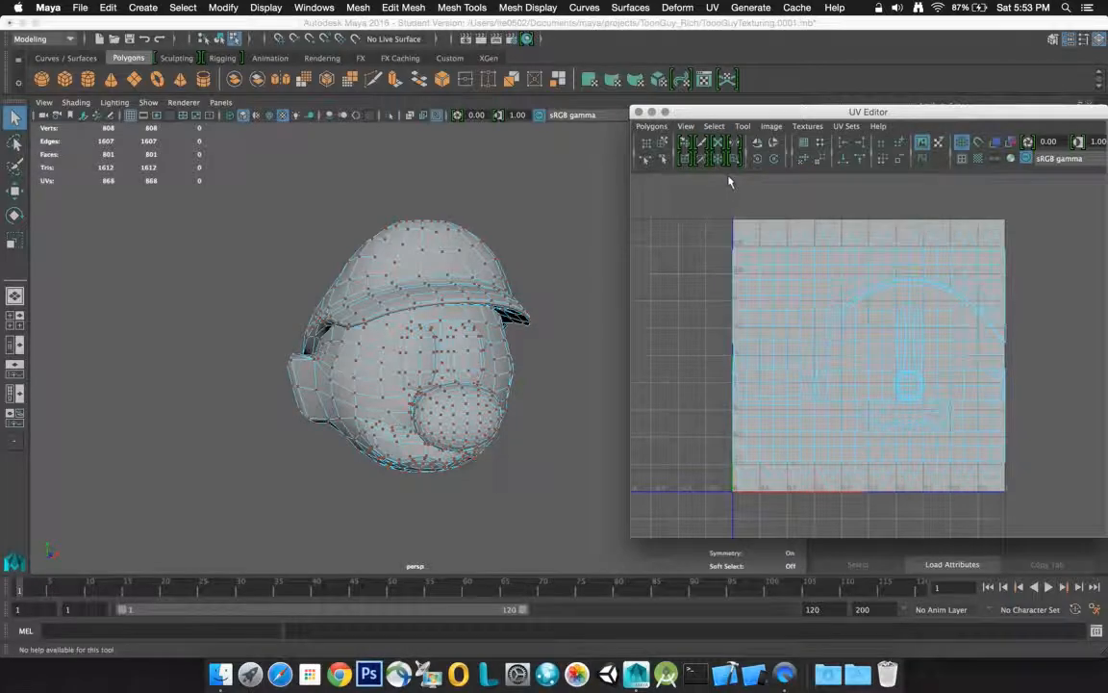
Switch the head to shell selection in the viewport and select the shell at the hat
left_click(432, 285)
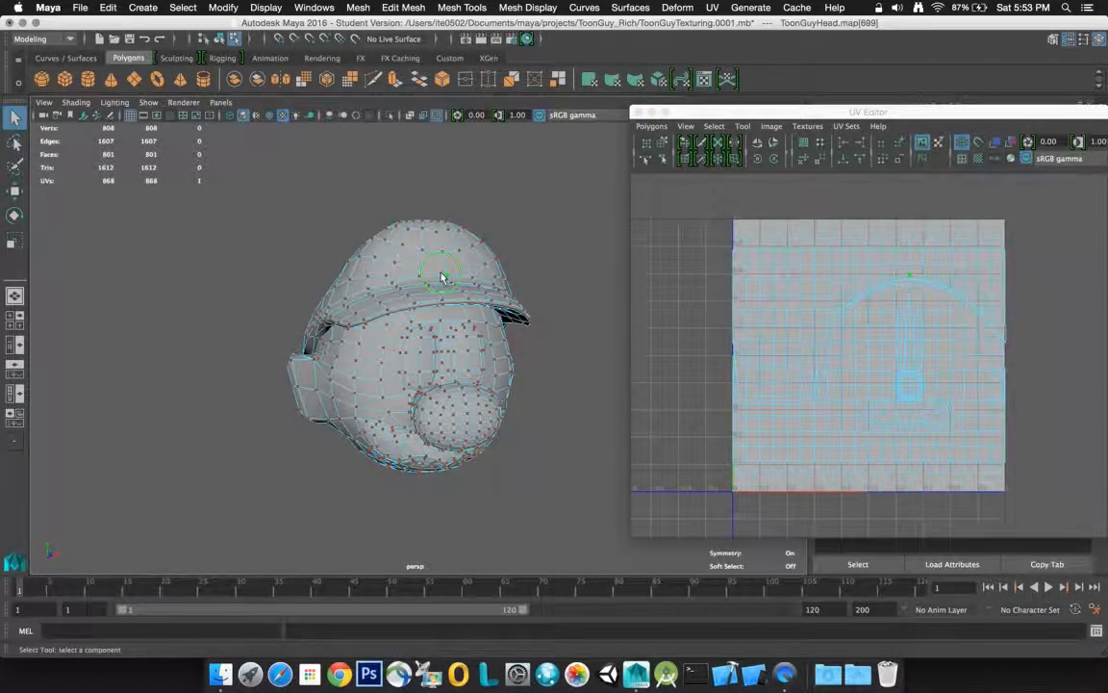
right_click_drag(441, 277, 481, 306)
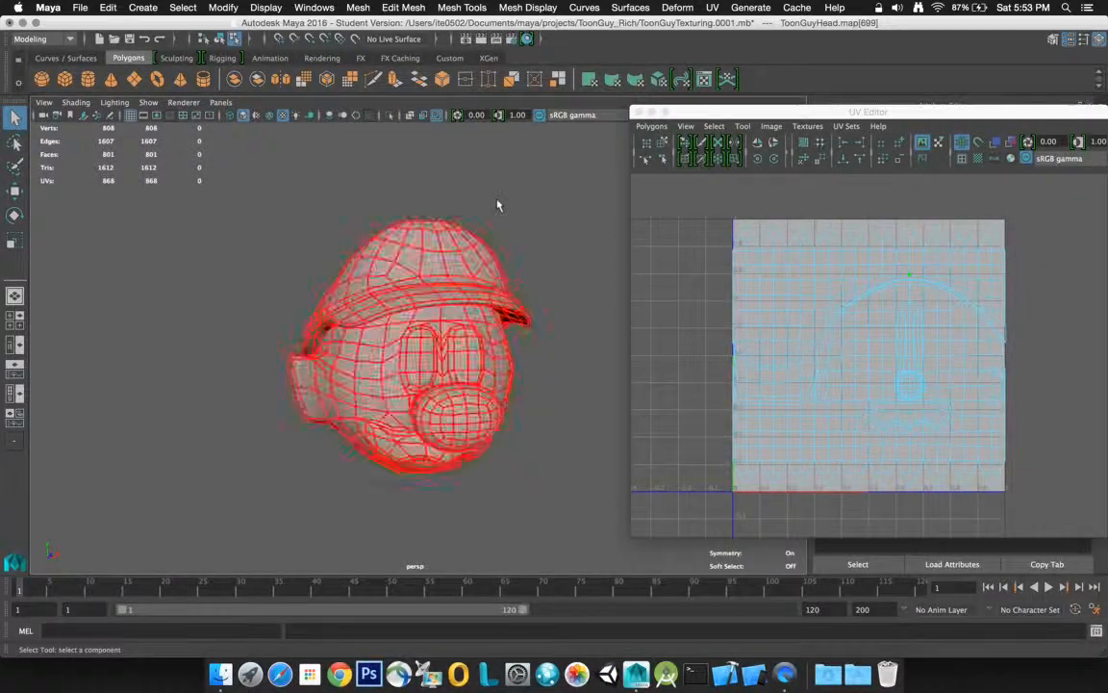
left_click(496, 205)
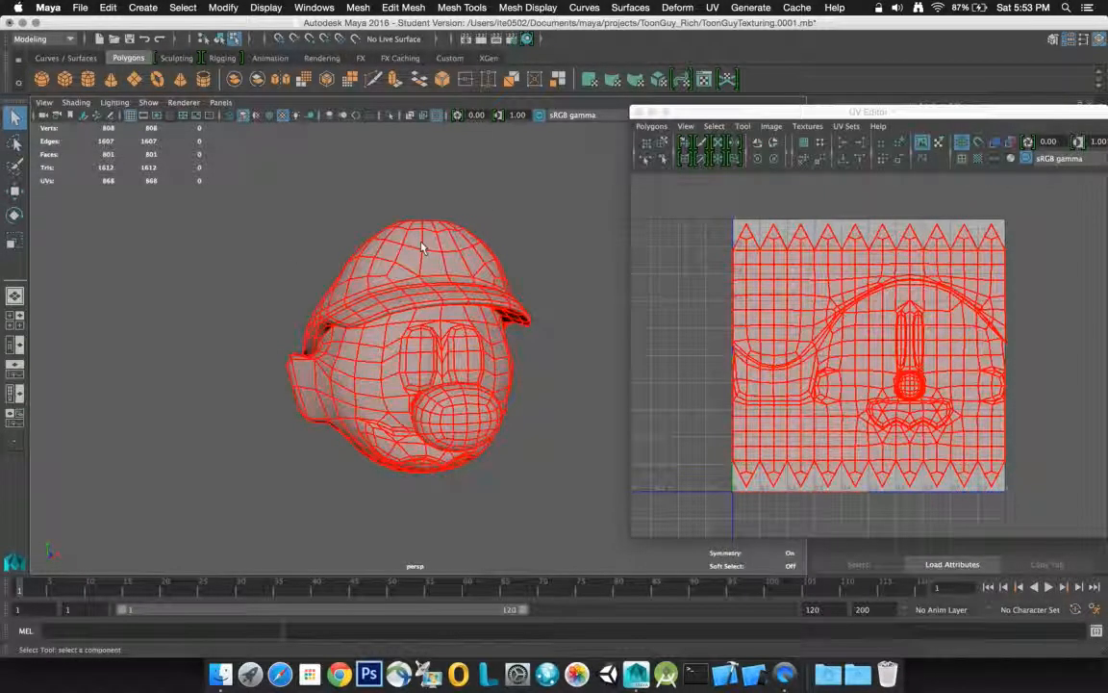
right_click_drag(420, 248, 457, 279)
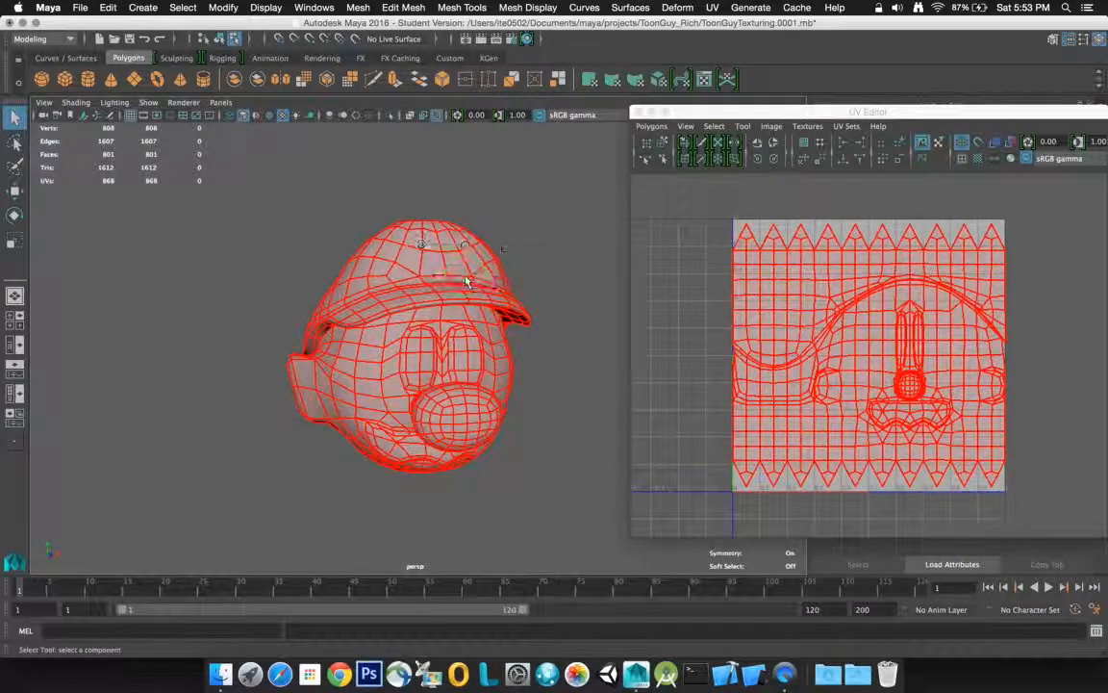
left_click(458, 265)
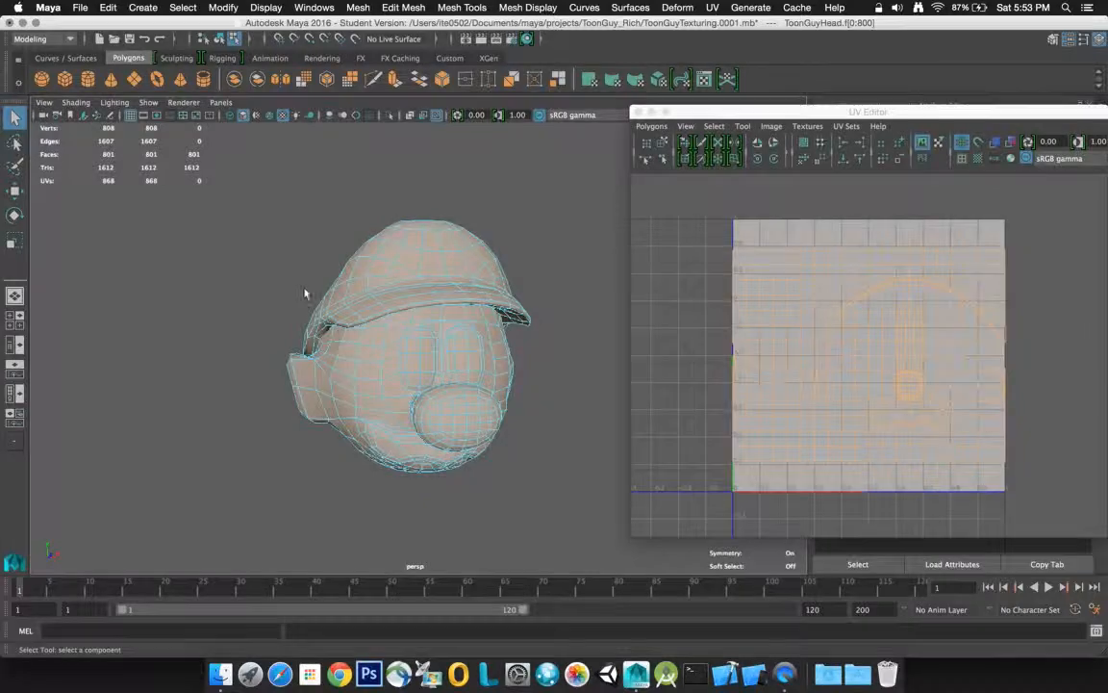
Switch the head to edge selection and select the edge loop where the forehead meets the hat brim
right_click_drag(363, 282, 363, 241)
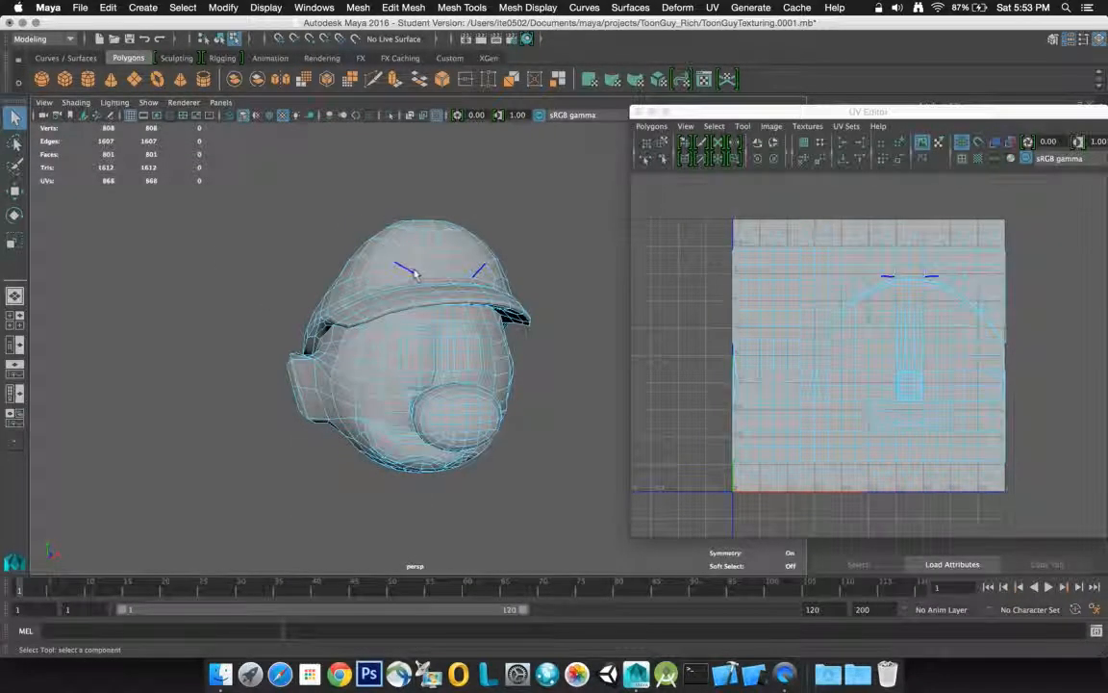
left_click_drag(393, 280, 433, 268, "alt")
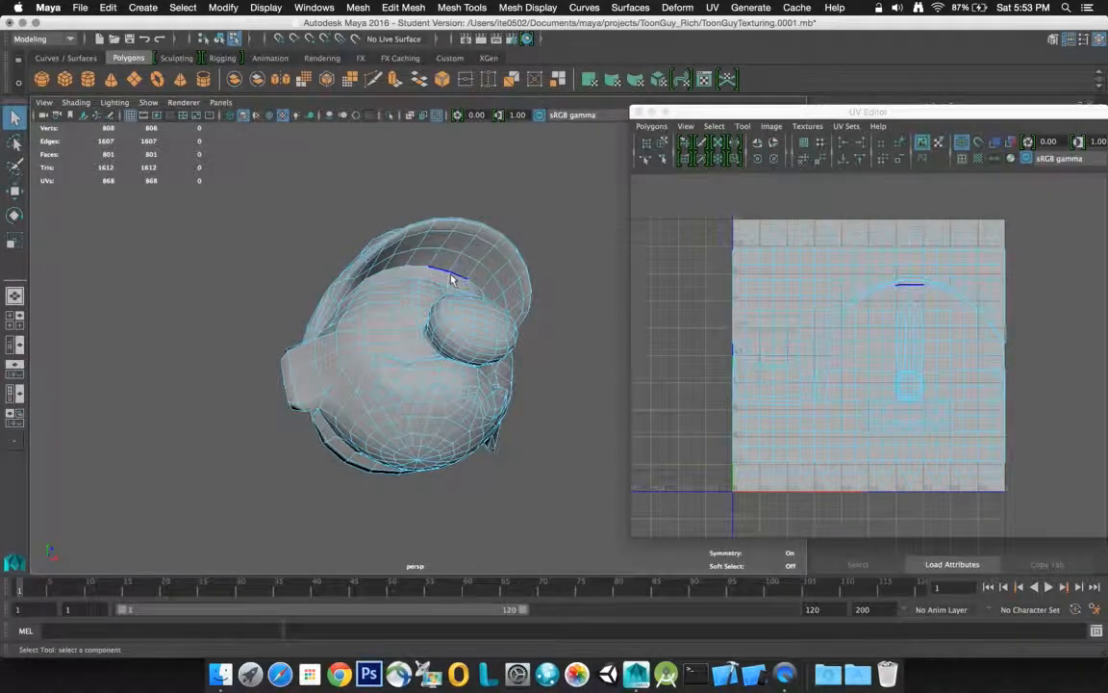
double_click(374, 279)
left_click_drag(375, 280, 235, 277, "alt")
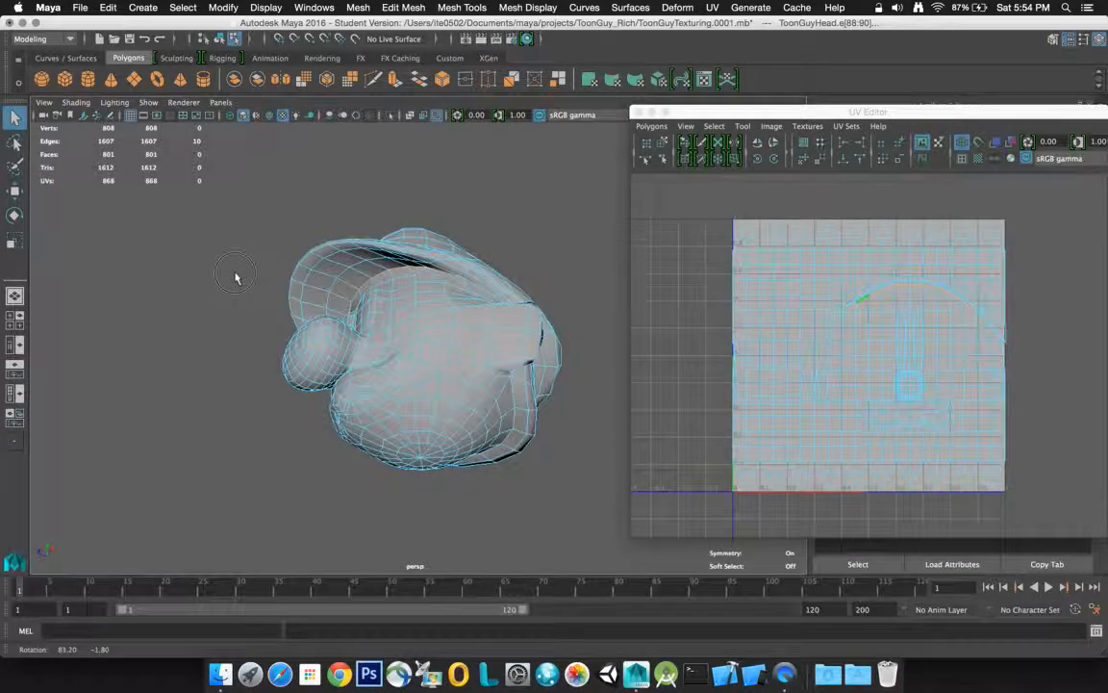
Try selecting the neighbouring edges one by one along the head's side just under the hat
left_click(478, 291)
left_click(478, 291)
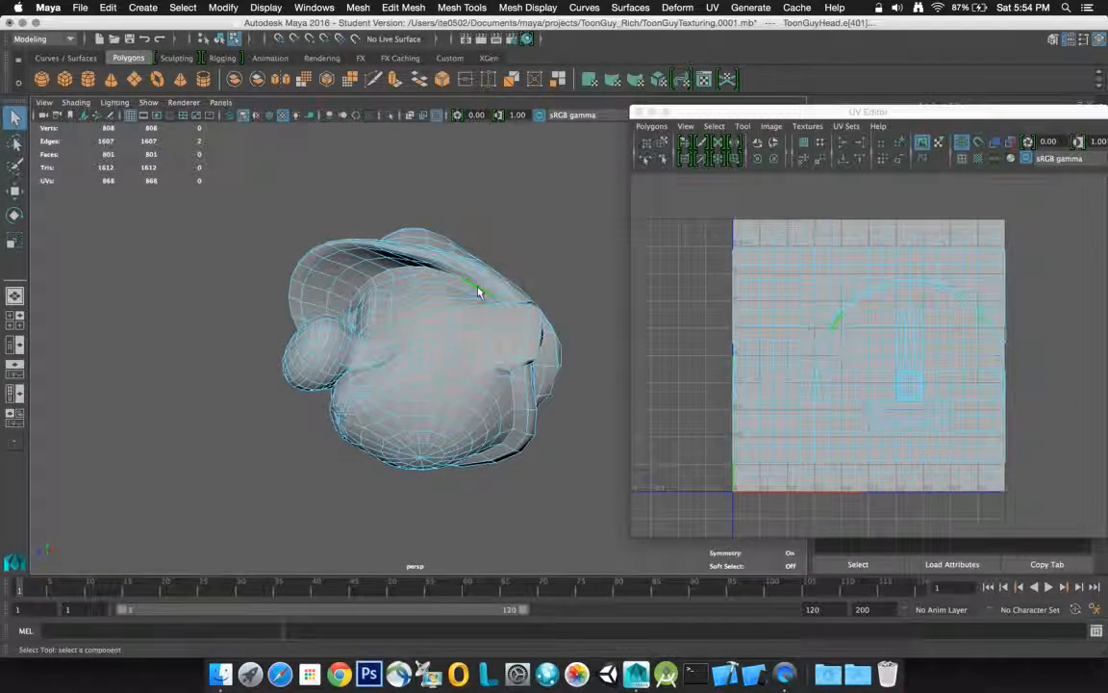
left_click(479, 291)
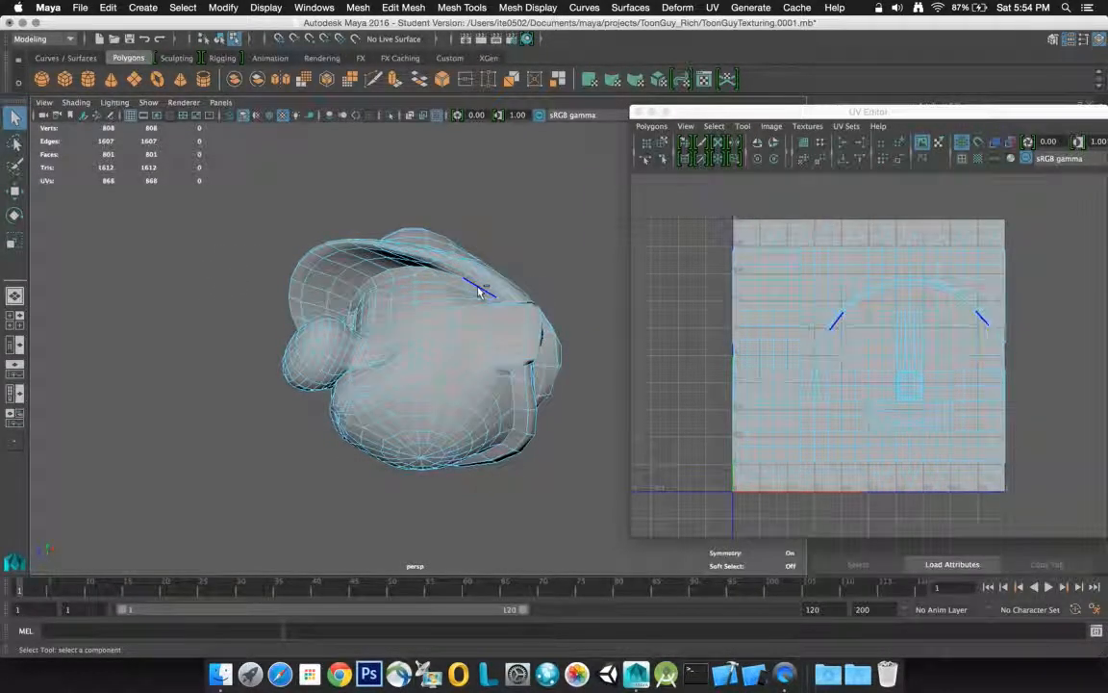
left_click(480, 292)
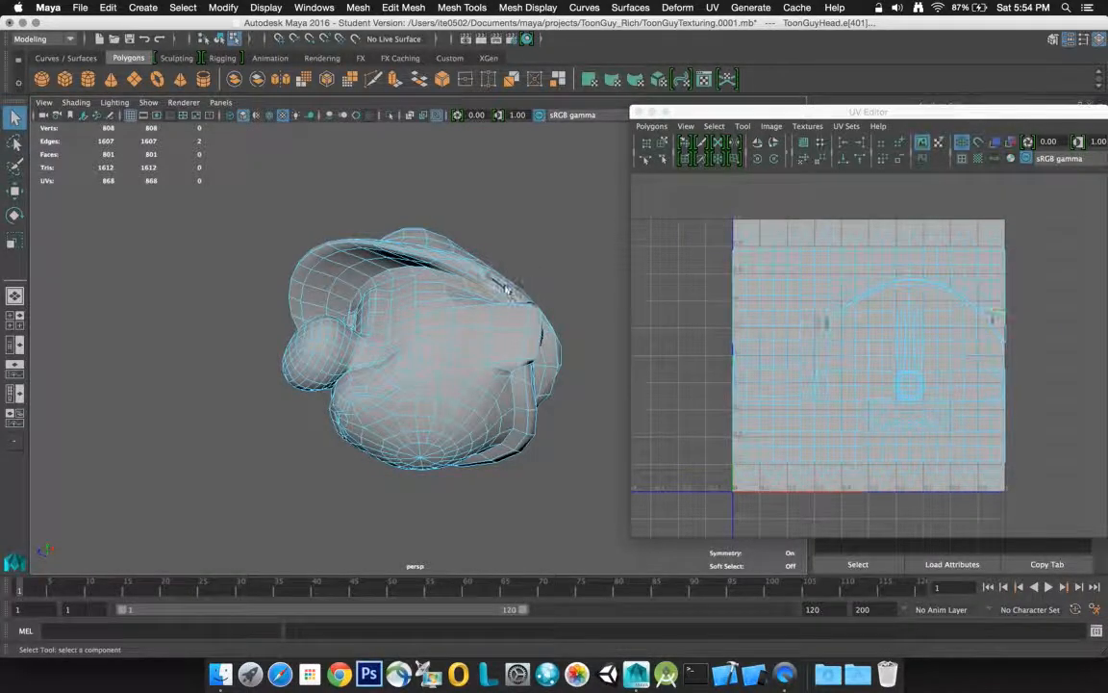
left_click(472, 290, "shift")
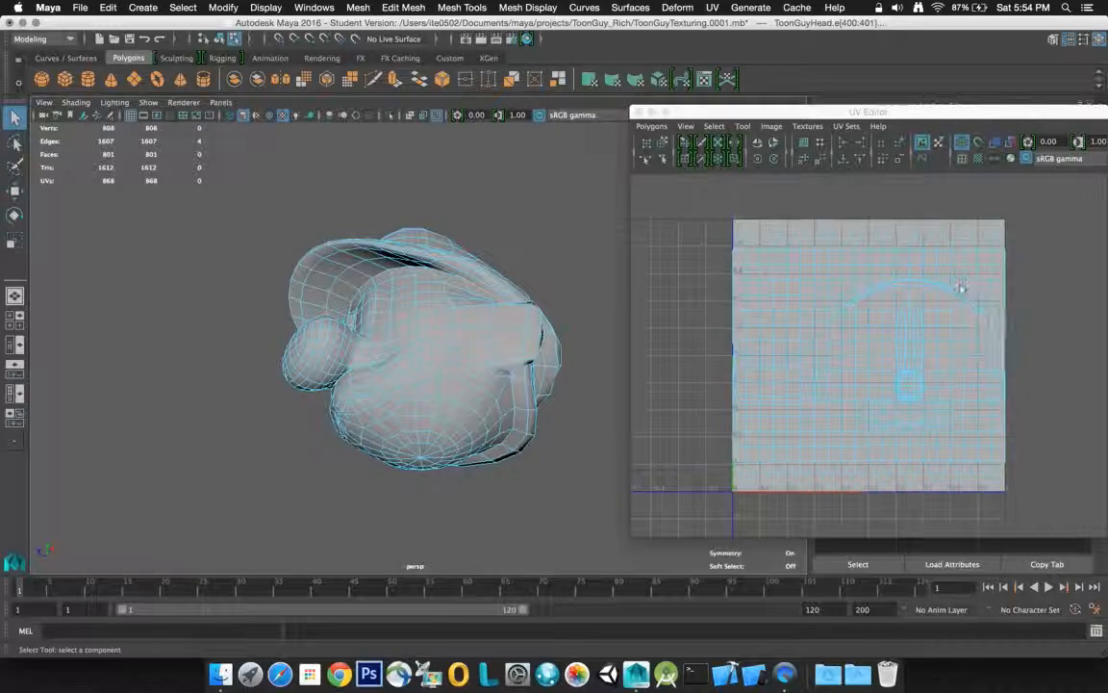
Select the complete edge loop between hat and head, covering the front and both sides
left_click_drag(410, 260, 136, 302, "alt")
double_click(440, 285, "shift")
left_click(327, 306)
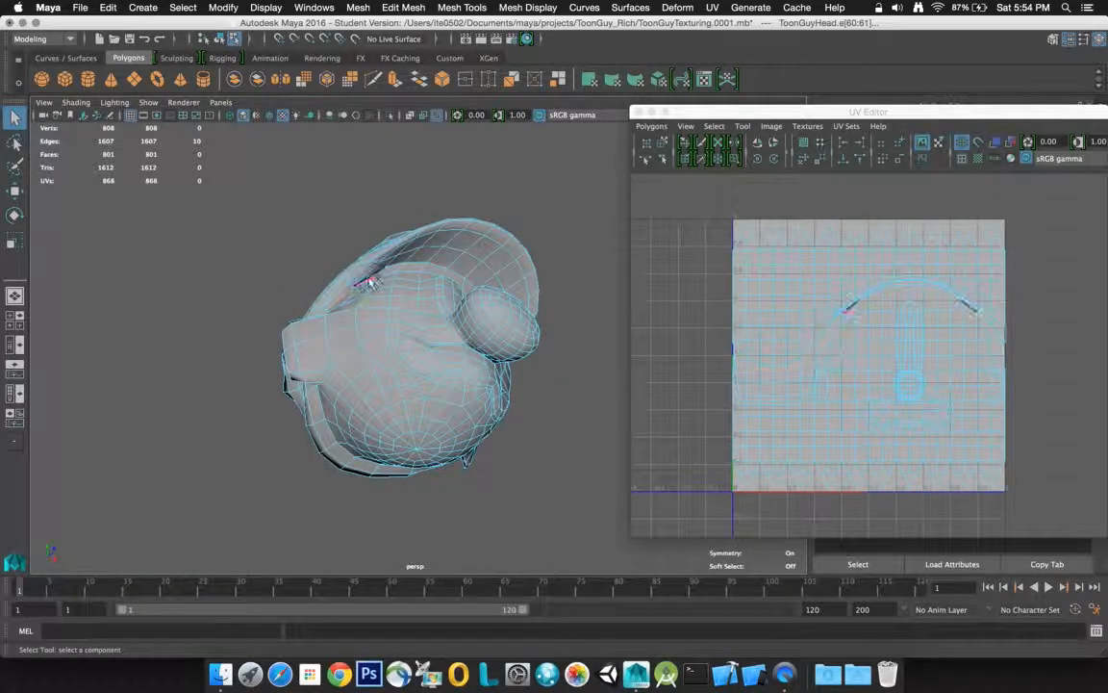
double_click(370, 280, "shift")
left_click_drag(473, 275, 416, 307, "alt")
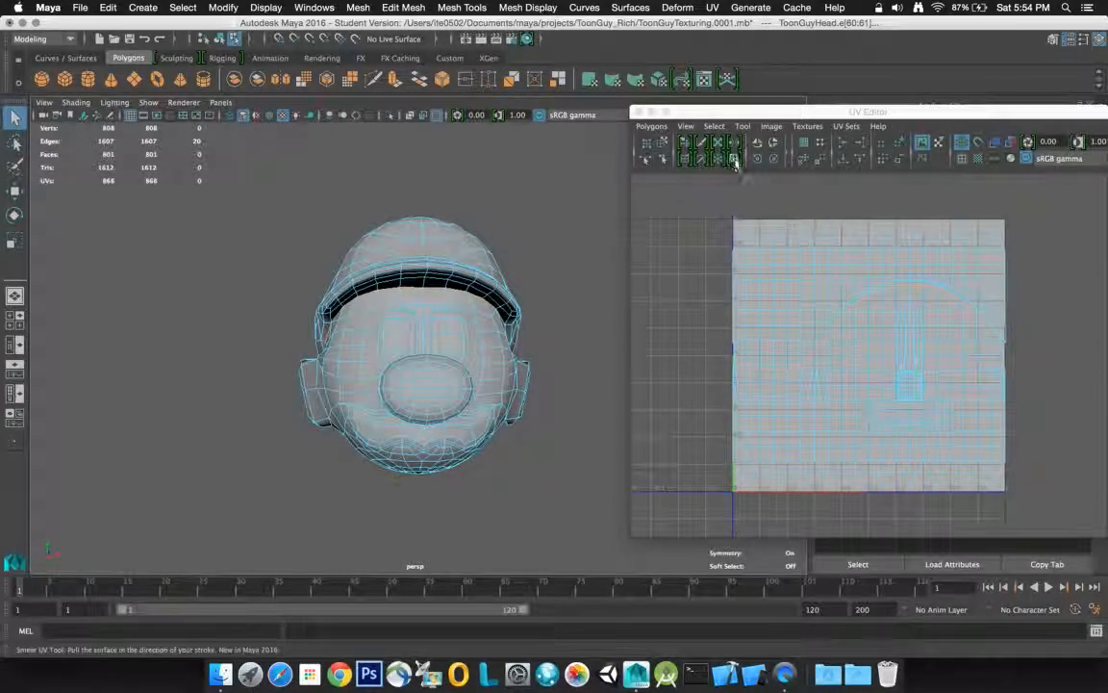
right_click(844, 281)
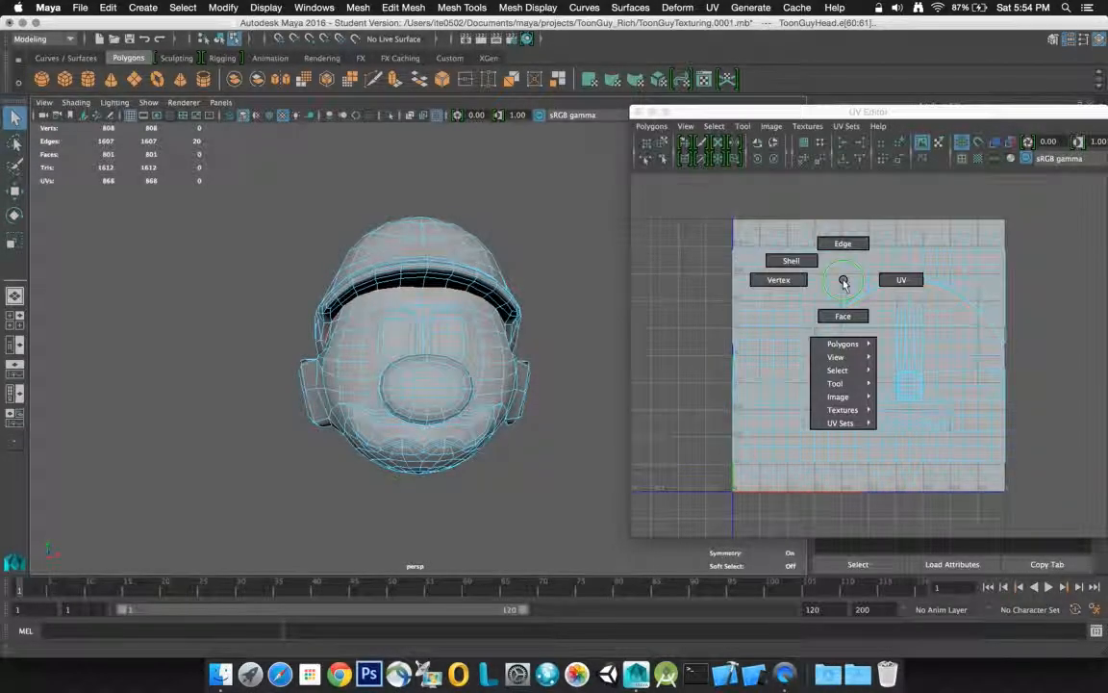
mouse_move(845, 348)
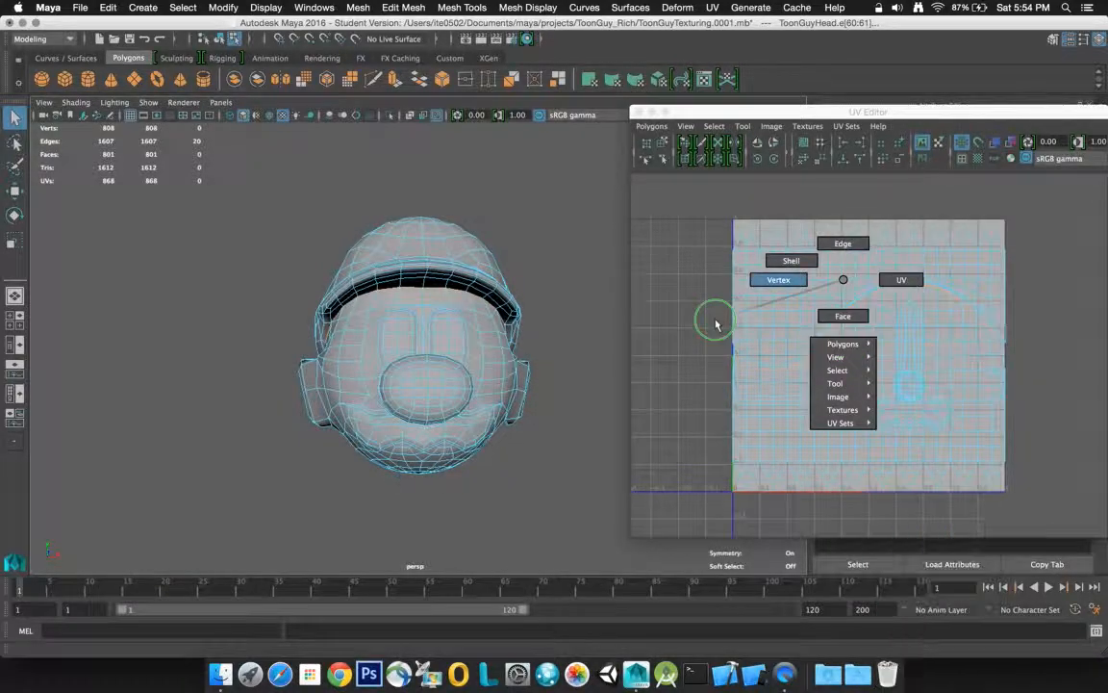
right_click_drag(769, 319, 760, 316)
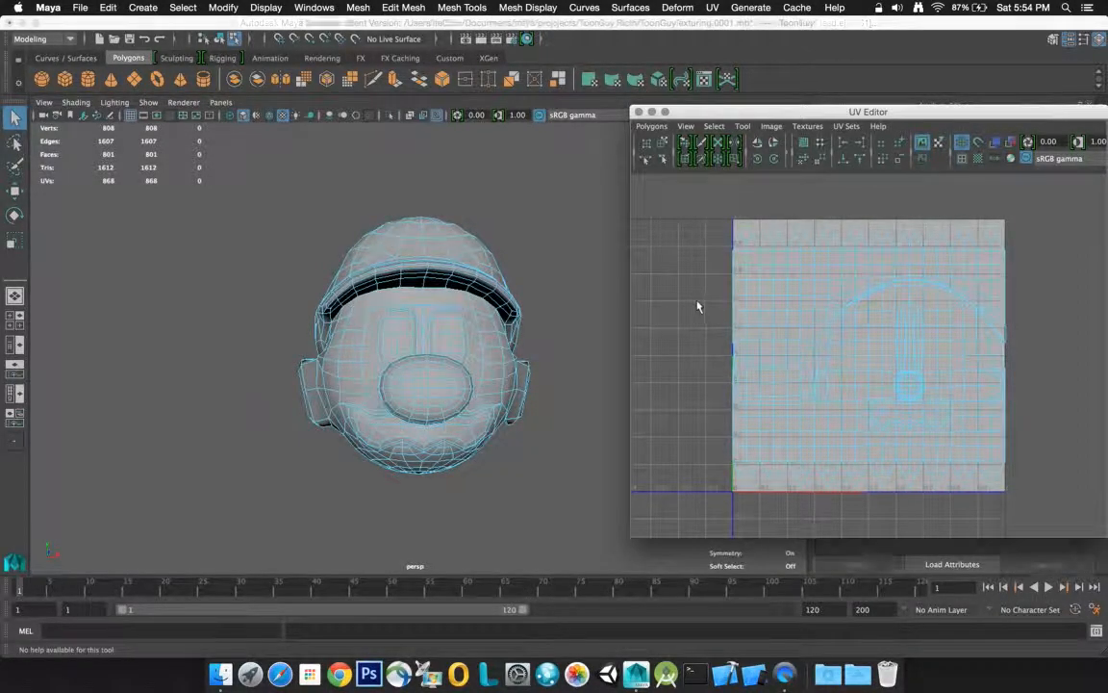
left_click(536, 291)
key("ctrl+z")
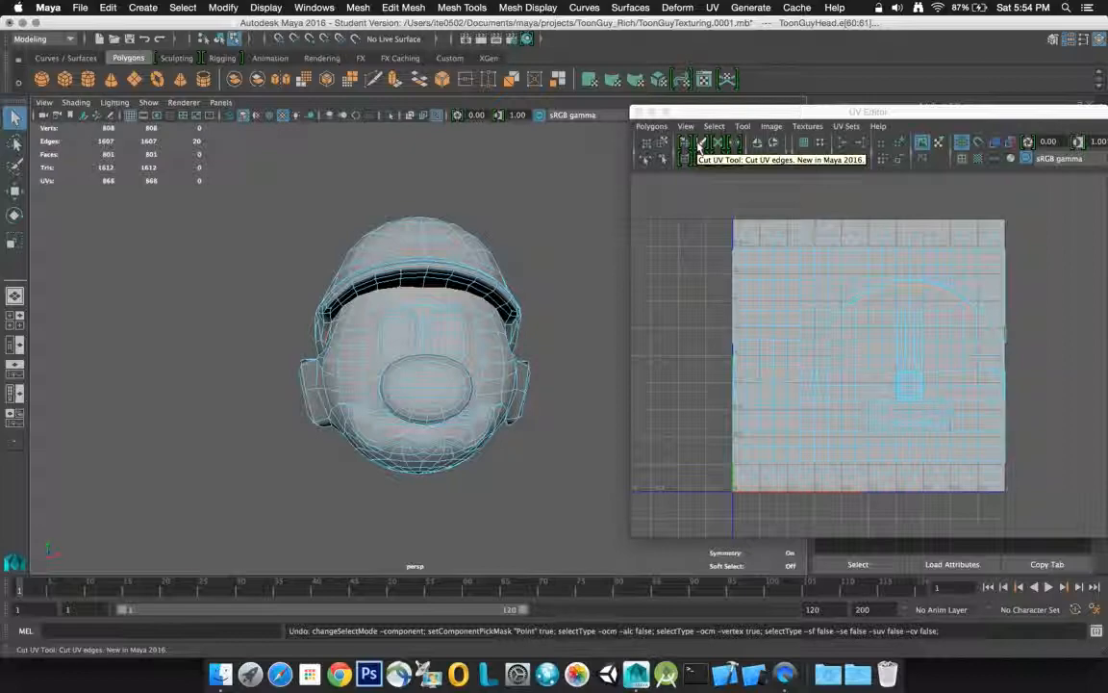
Activate the Cut UV Tool in the UV Editor
left_click(654, 127)
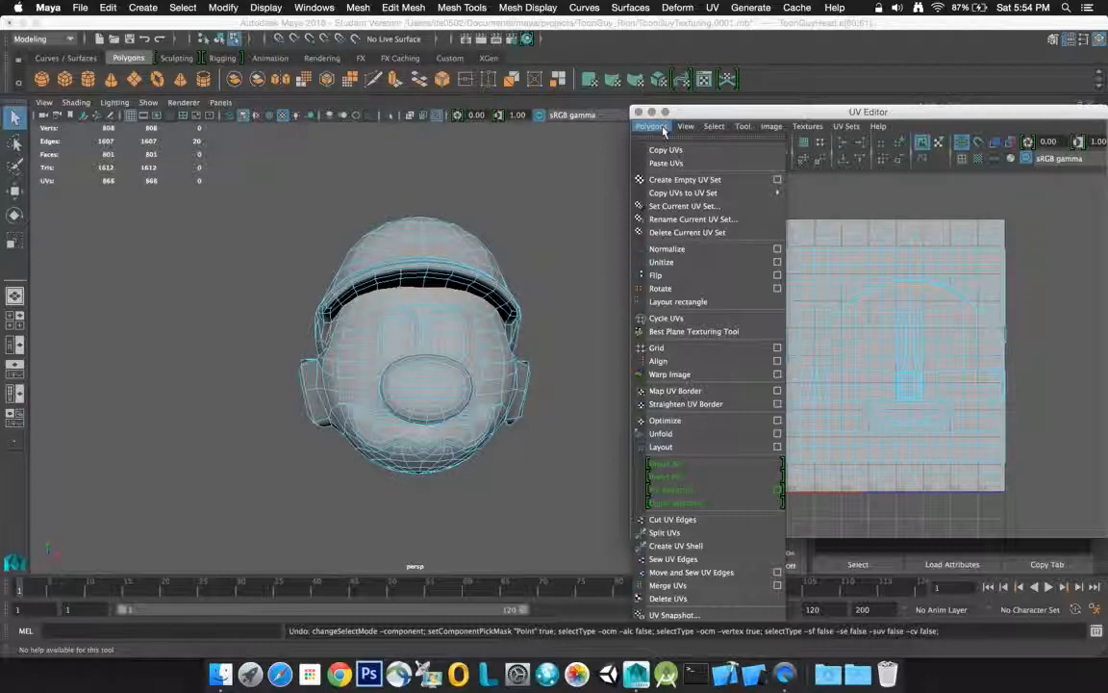
mouse_move(678, 128)
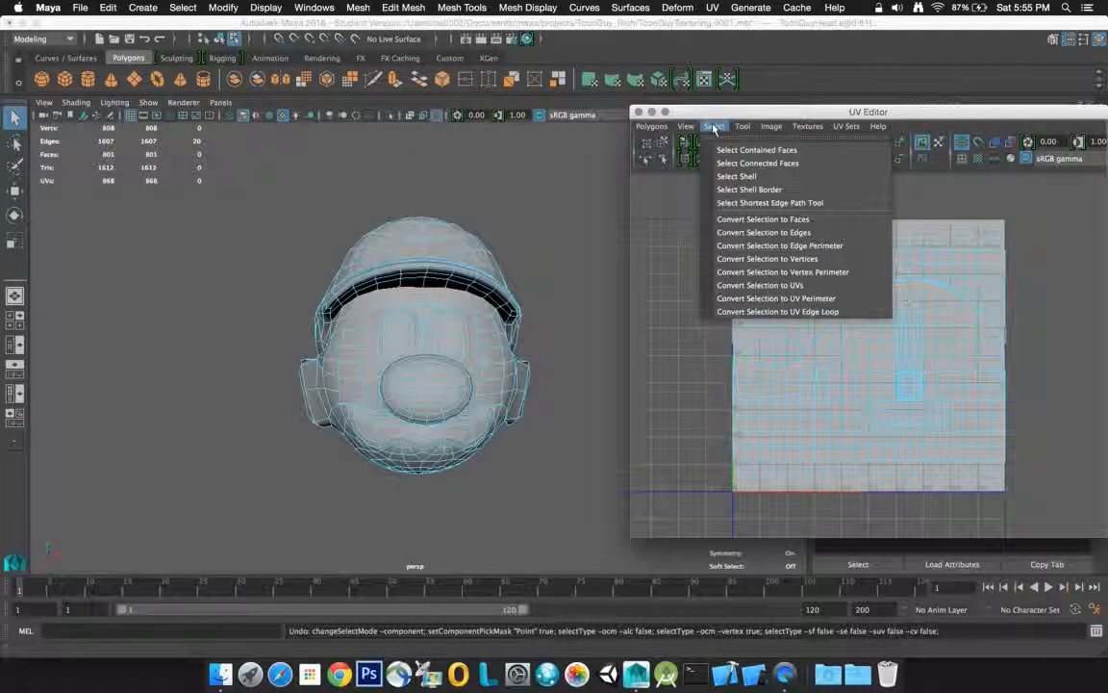
mouse_move(748, 128)
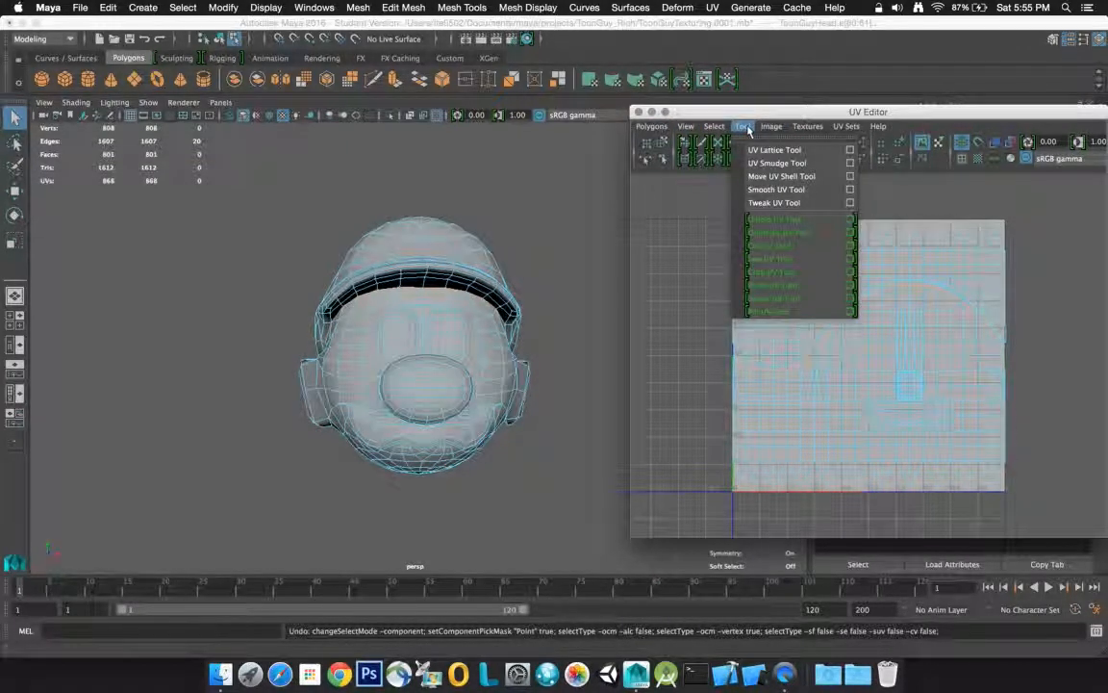
left_click(775, 249)
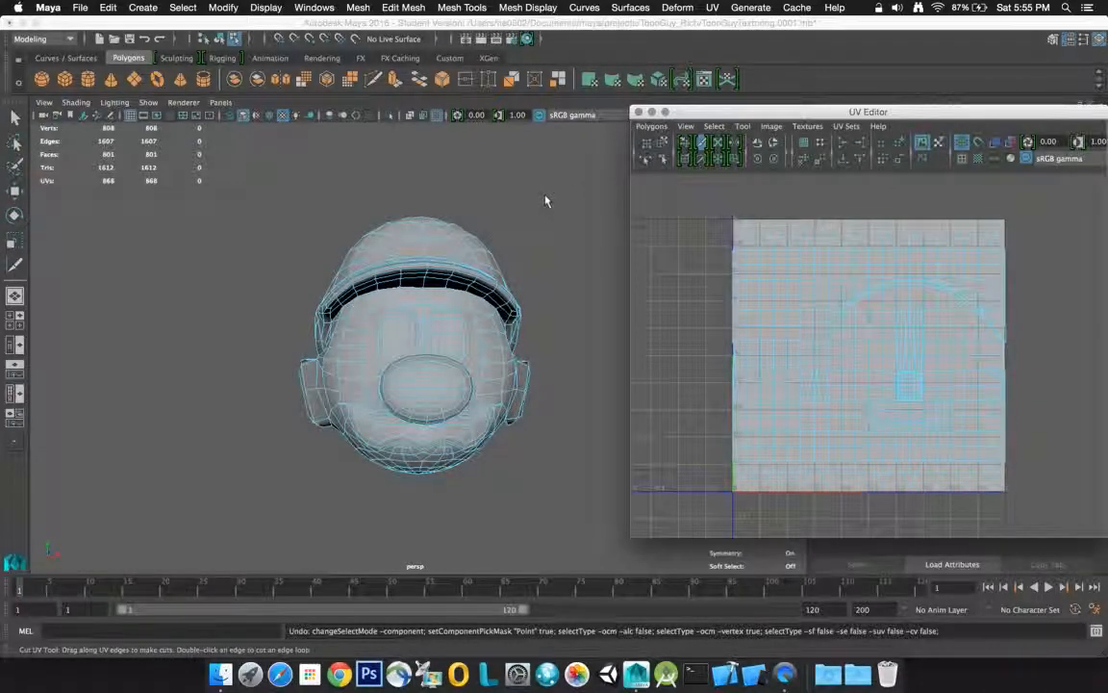
Select the head mesh by shell in the viewport to check its separation, moving the UV Editor window closer to the model
right_click_drag(406, 268, 445, 258)
left_click(446, 256)
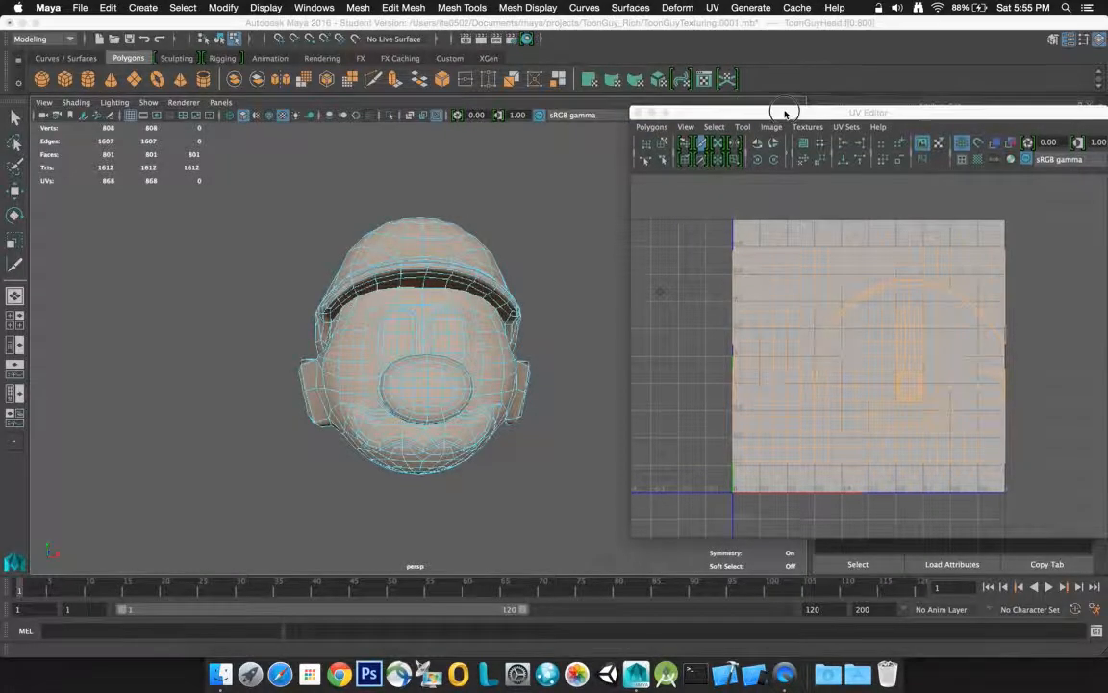
left_click_drag(789, 112, 715, 103)
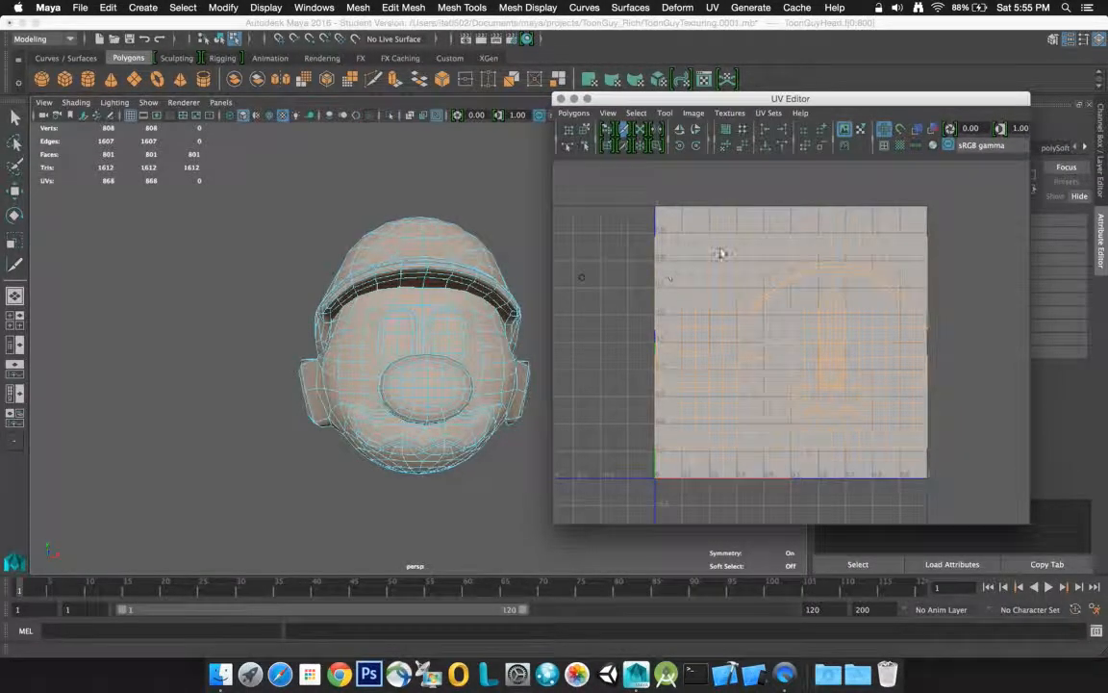
left_click(470, 274)
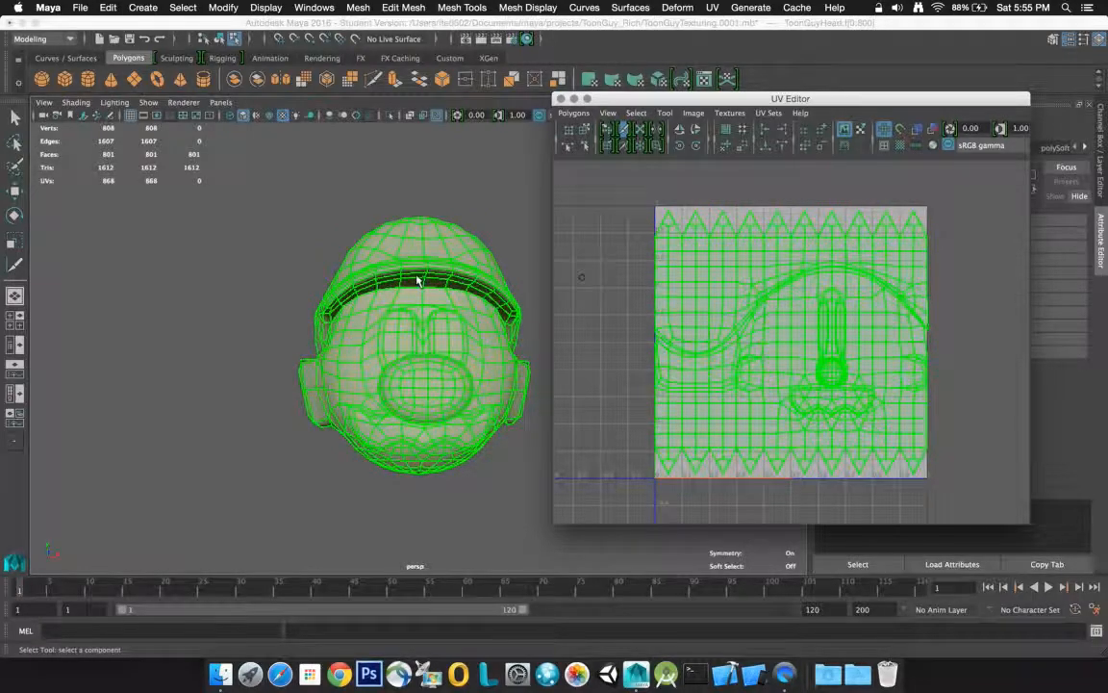
Return to edge selection and select the full edge loop around the head where it meets the hat
right_click_drag(417, 280, 416, 238)
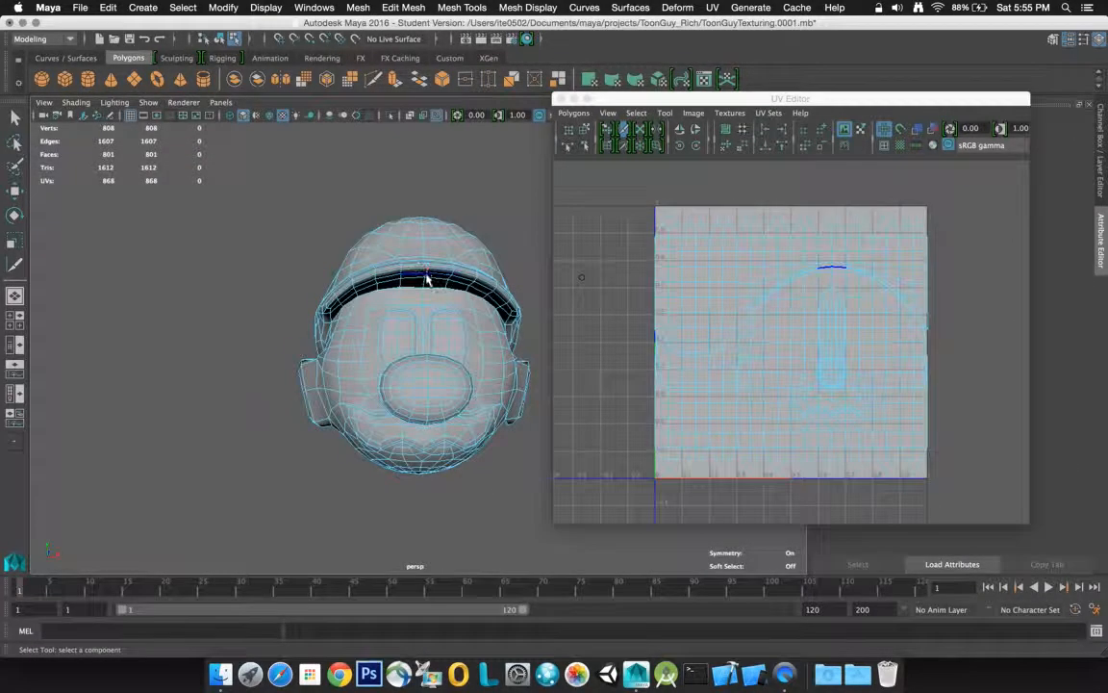
double_click(416, 289)
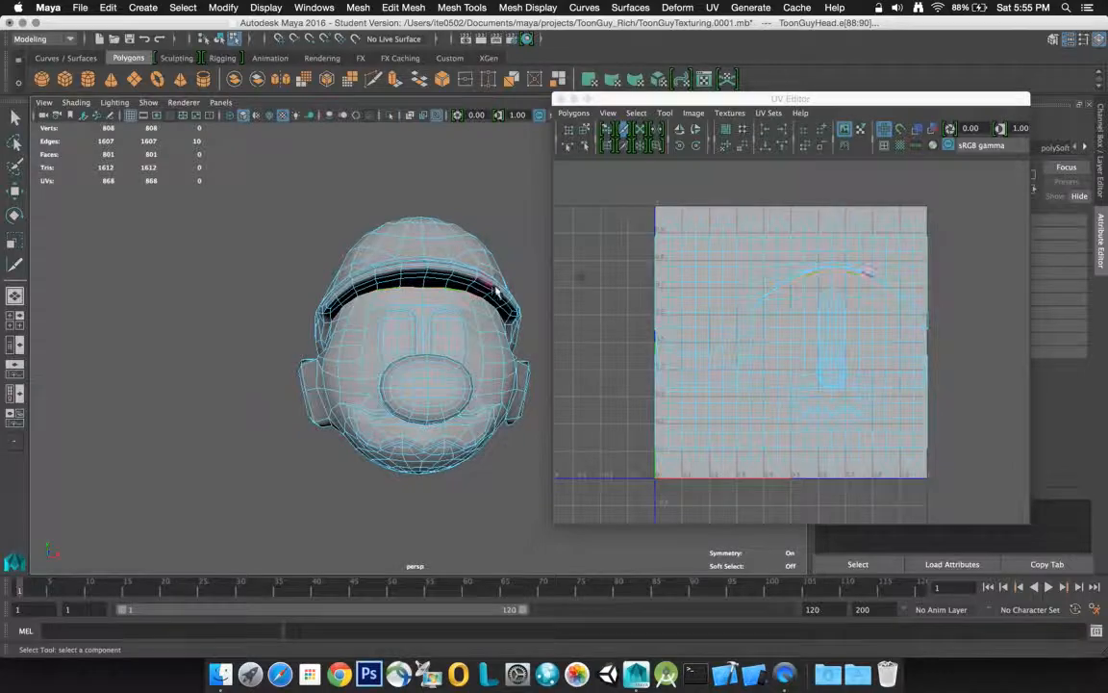
left_click_drag(488, 240, 354, 203, "alt")
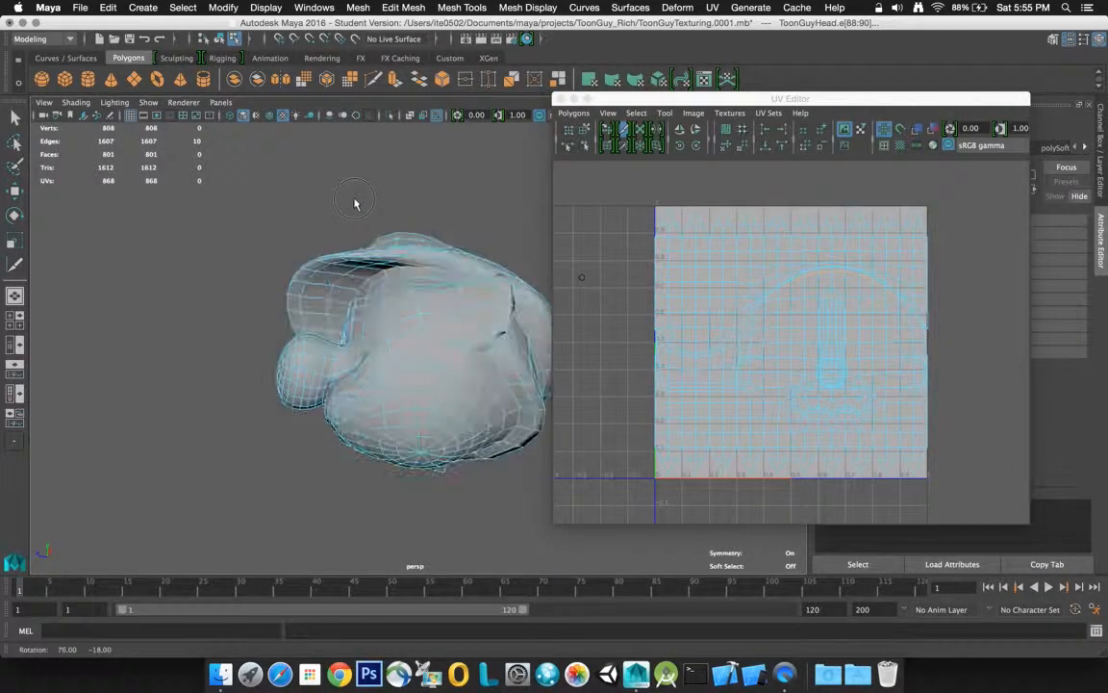
left_click(445, 272, "shift")
left_click(447, 272, "shift")
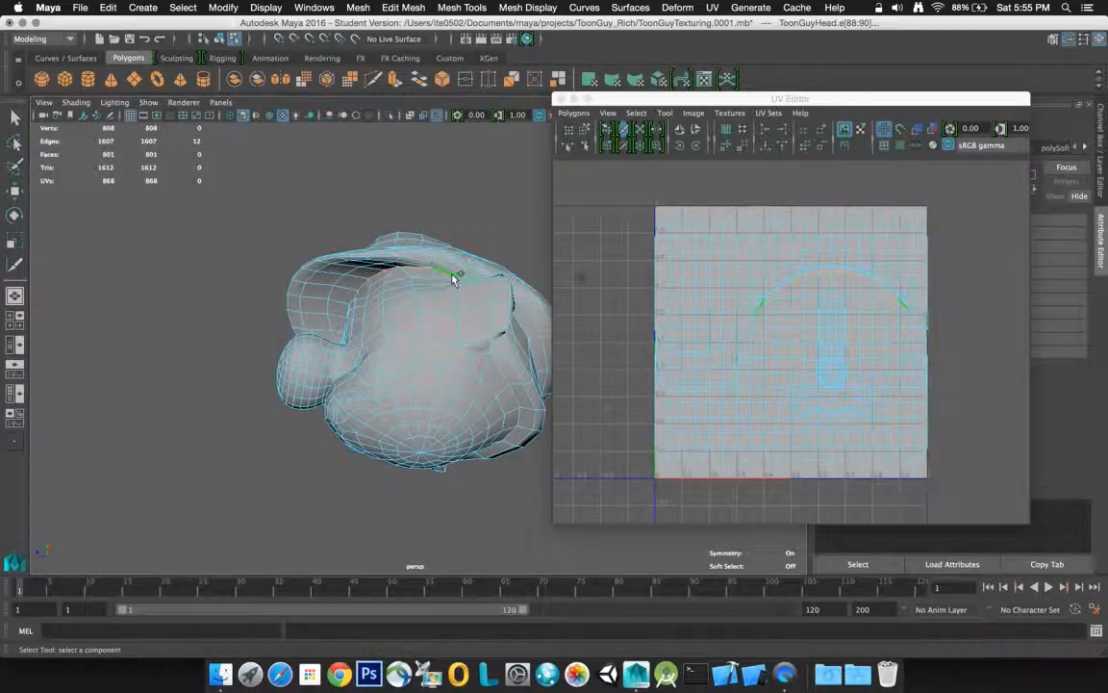
left_click_drag(447, 272, 77, 299, "alt")
left_click(414, 277, "shift")
left_click_drag(364, 325, 452, 287, "alt")
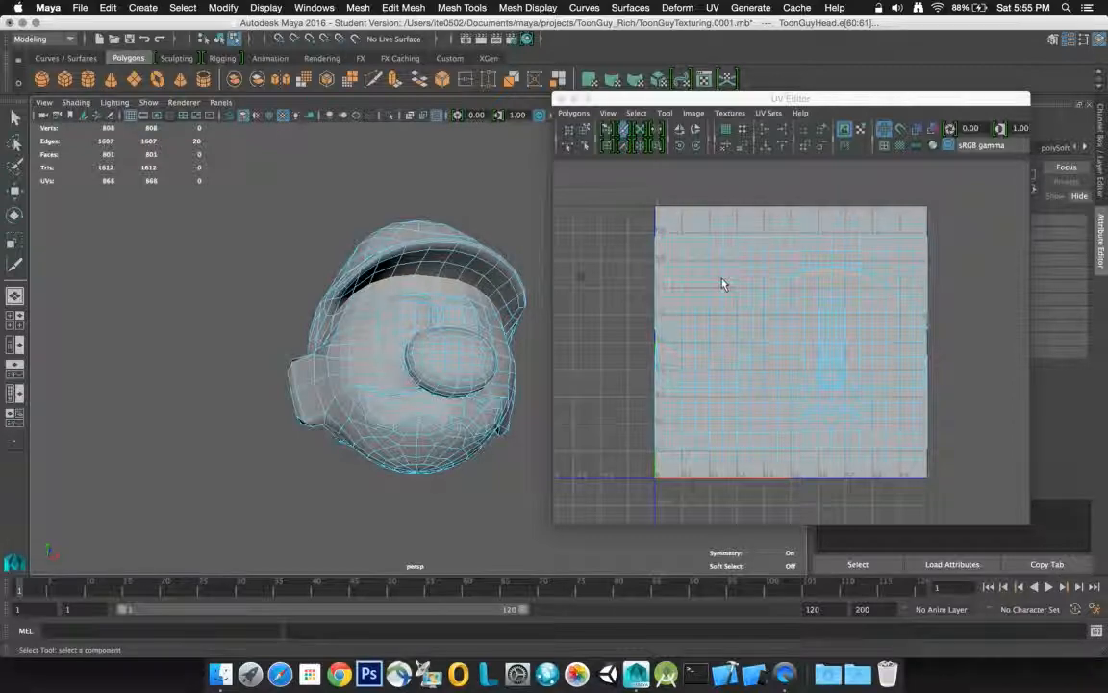
Try to cut an edge loop in the UV layout with the Cut UV Tool
right_click(724, 284)
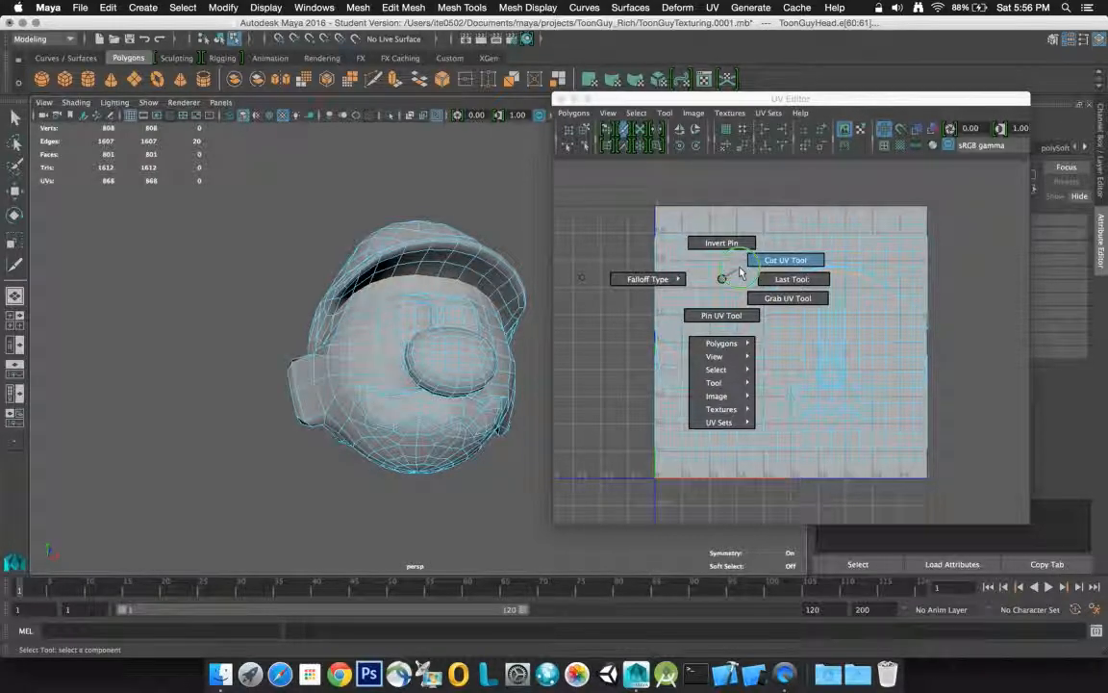
right_click_drag(724, 275, 785, 260)
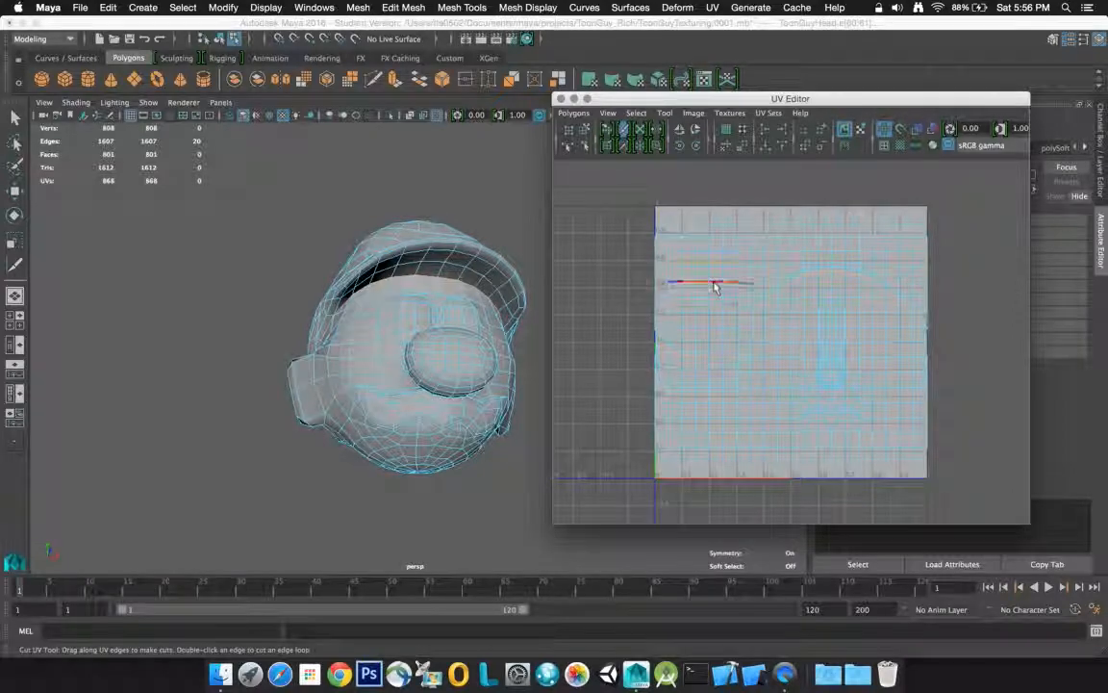
double_click(739, 328)
Cut the UVs along the selected edge loop between hat and head, and clear the selection
right_click_drag(603, 326, 607, 329, "shift")
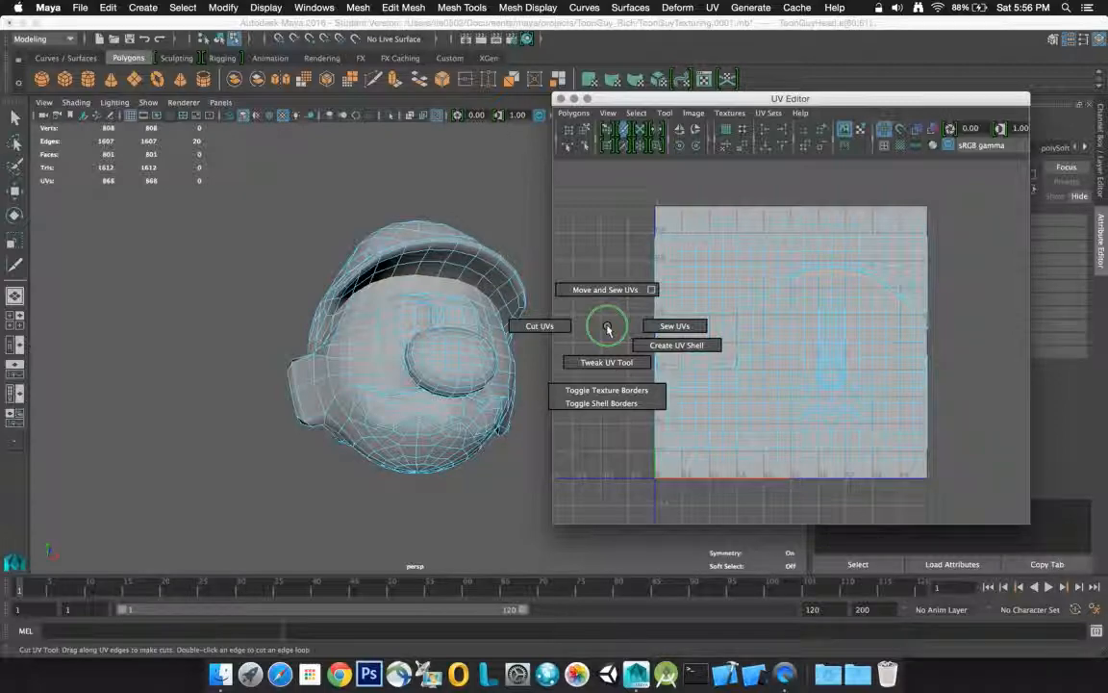
right_click_drag(607, 329, 527, 325, "shift")
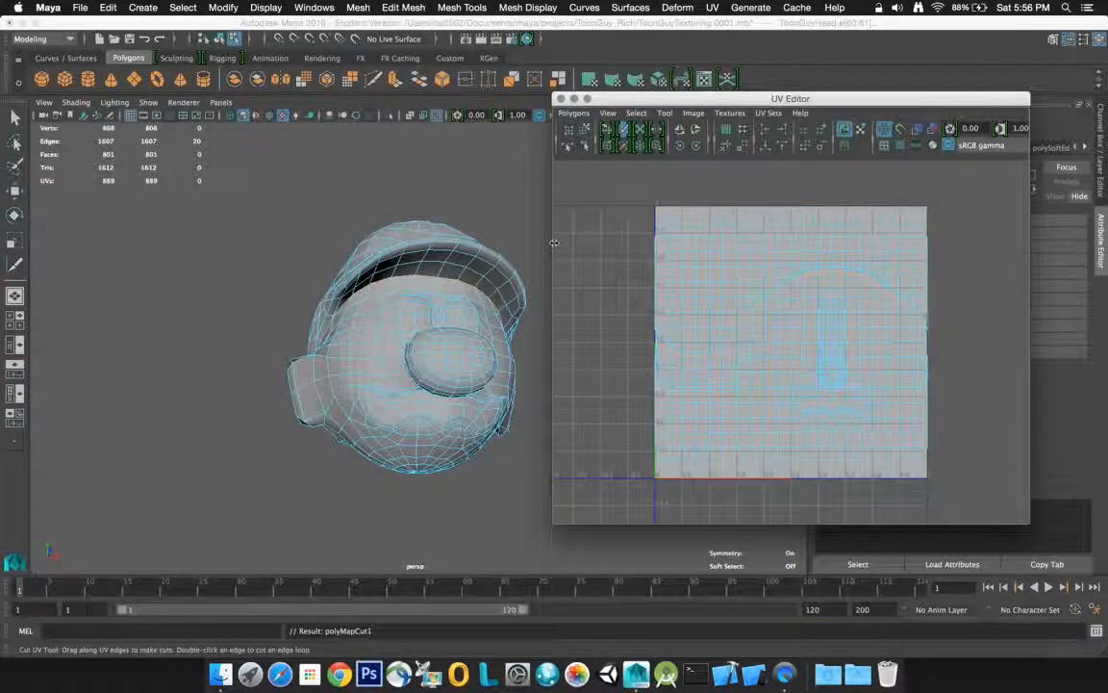
left_click(429, 199)
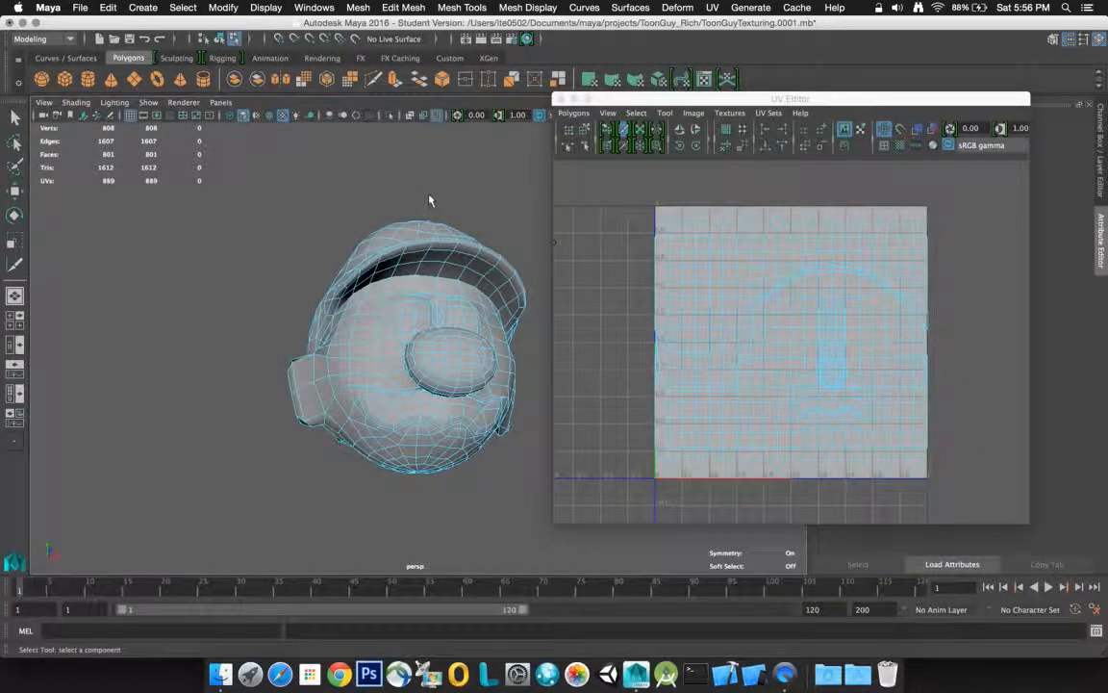
Switch to shell selection and pick the hat shell and the head shell separately to inspect the UV cut from all sides
right_click(427, 248)
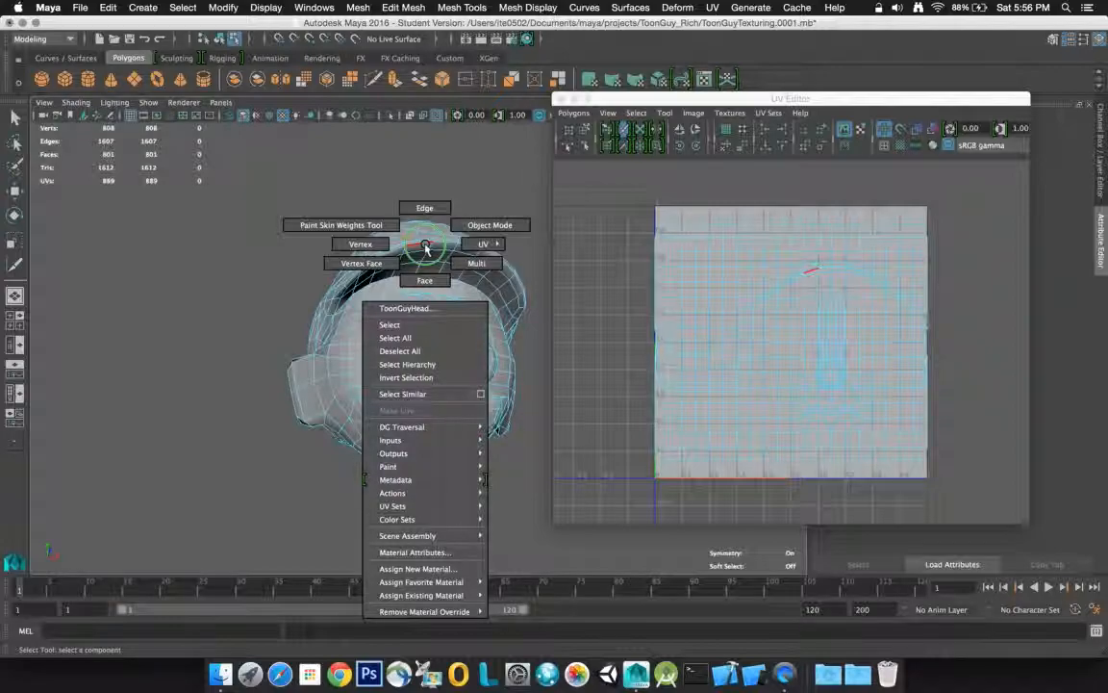
right_click_drag(425, 245, 489, 224)
left_click(445, 248)
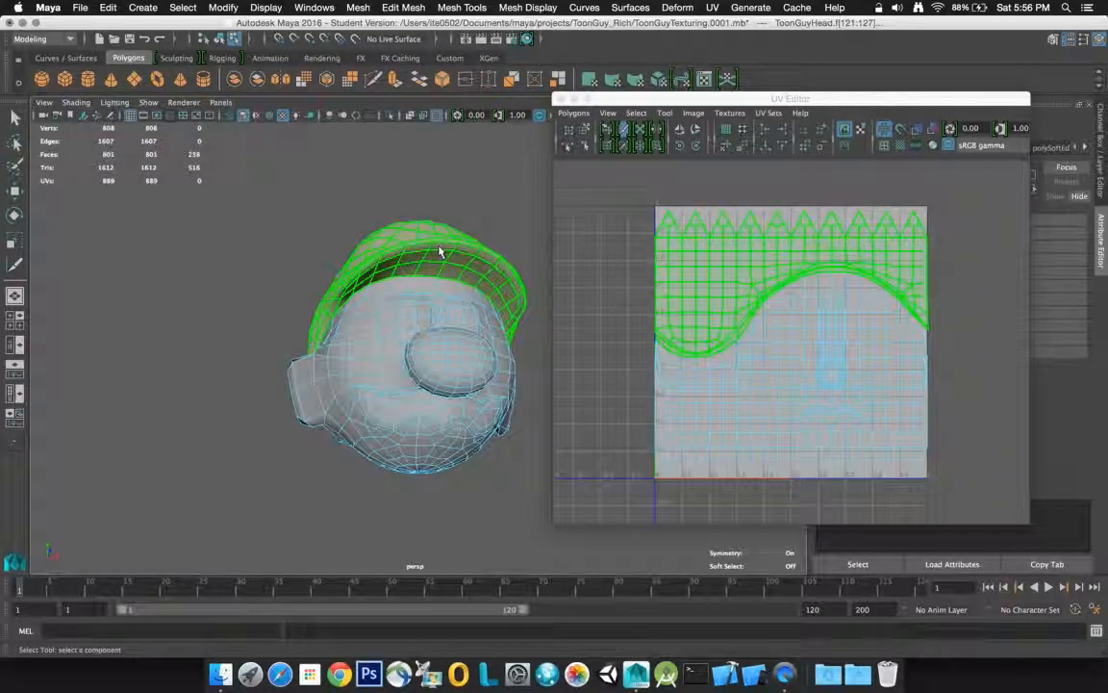
left_click(394, 310)
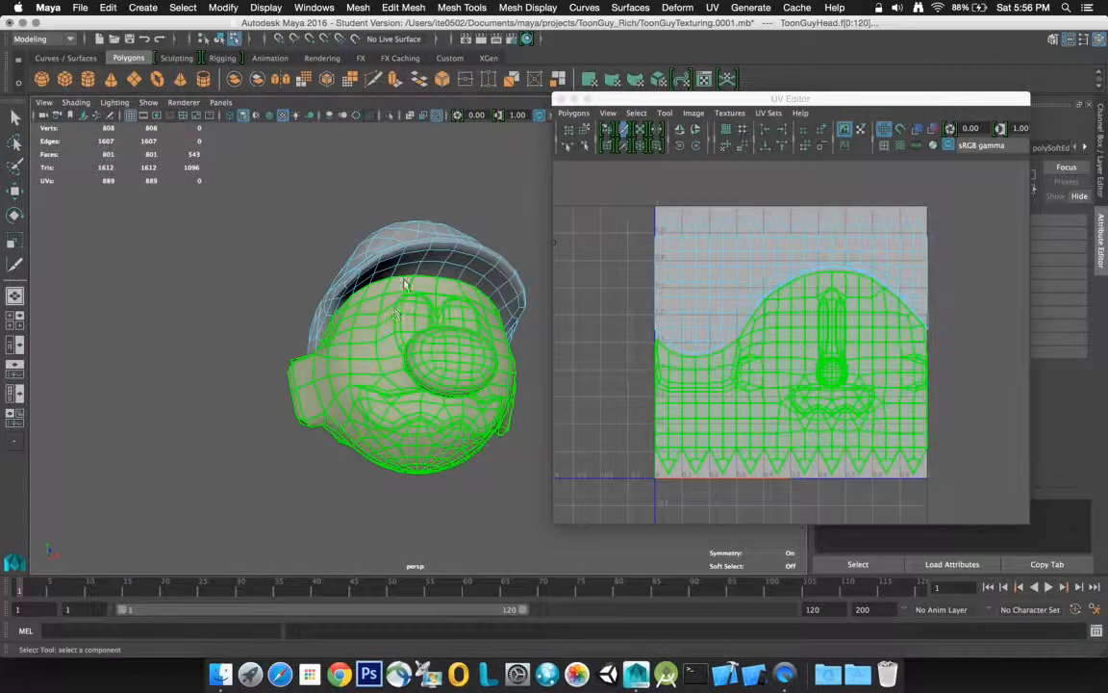
left_click(433, 203)
left_click(429, 258)
left_click_drag(429, 258, 191, 248, "alt")
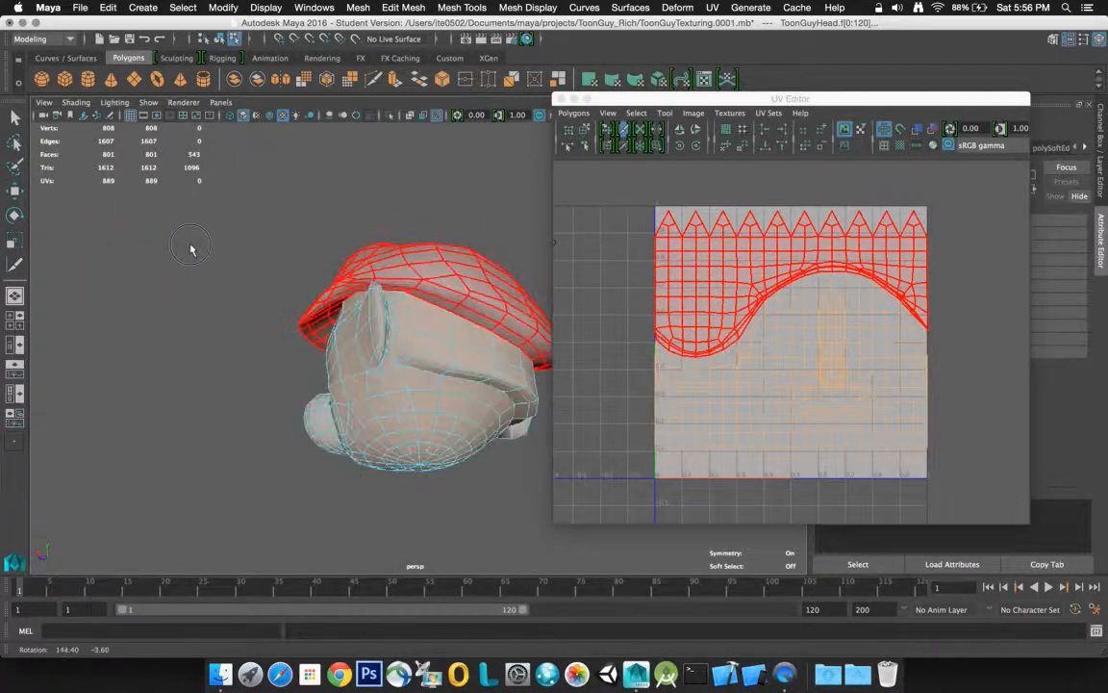
left_click(190, 247)
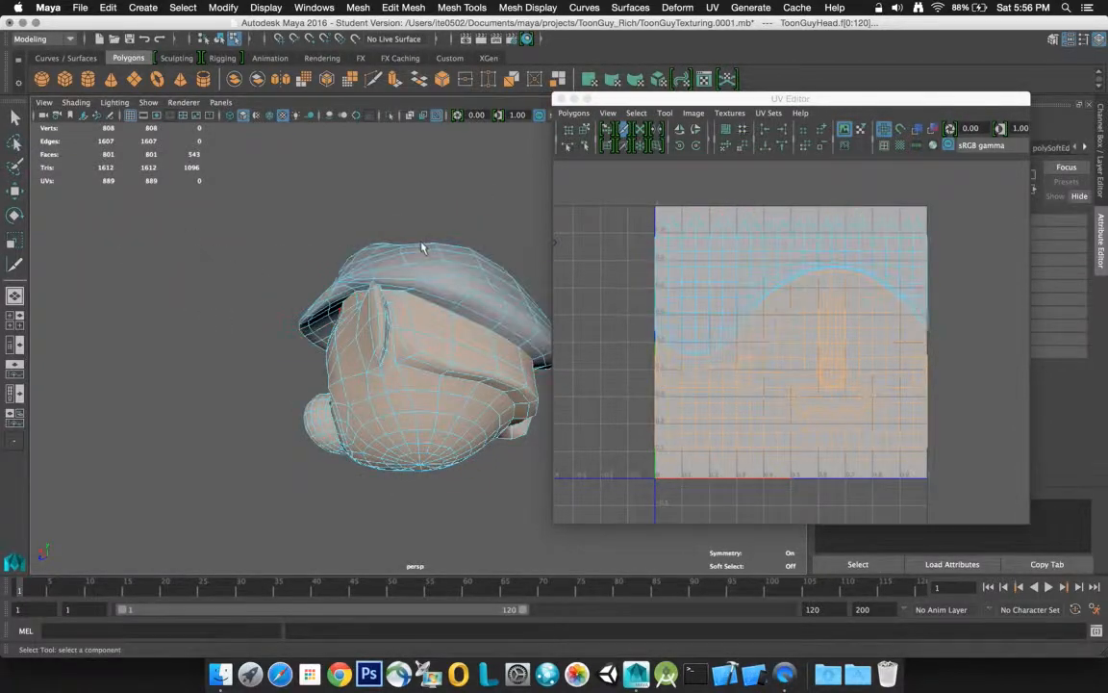
Display the shell borders in the UV Editor with both the hat and head shells selected, and clear the selection
right_click(612, 249, "shift")
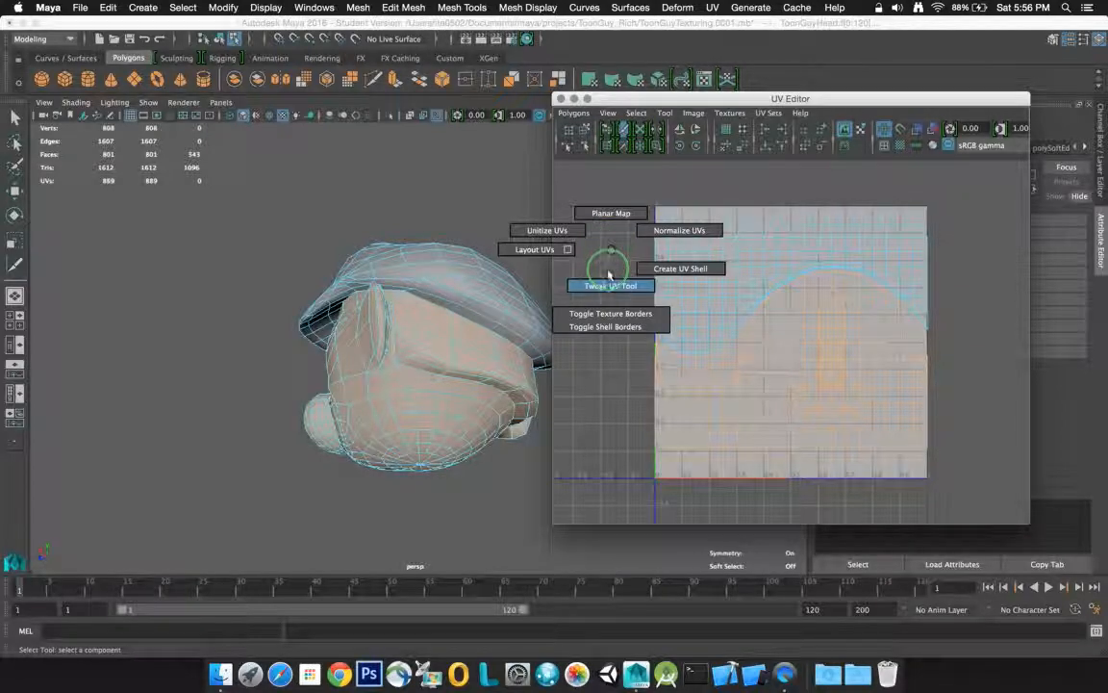
left_click(610, 329)
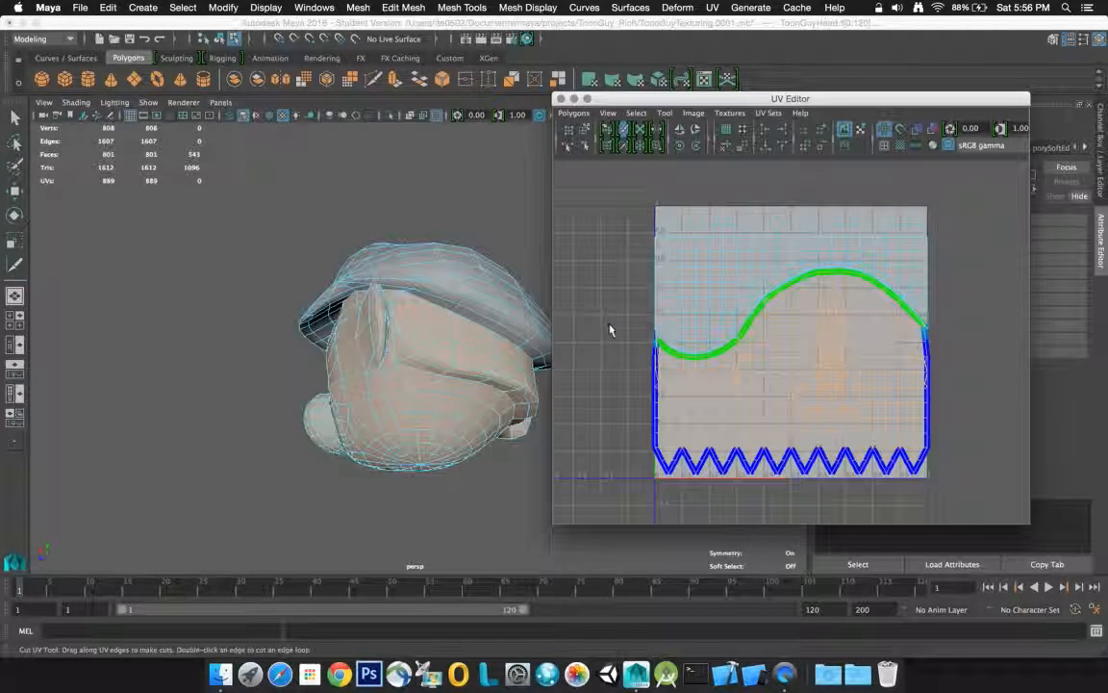
double_click(446, 267, "shift")
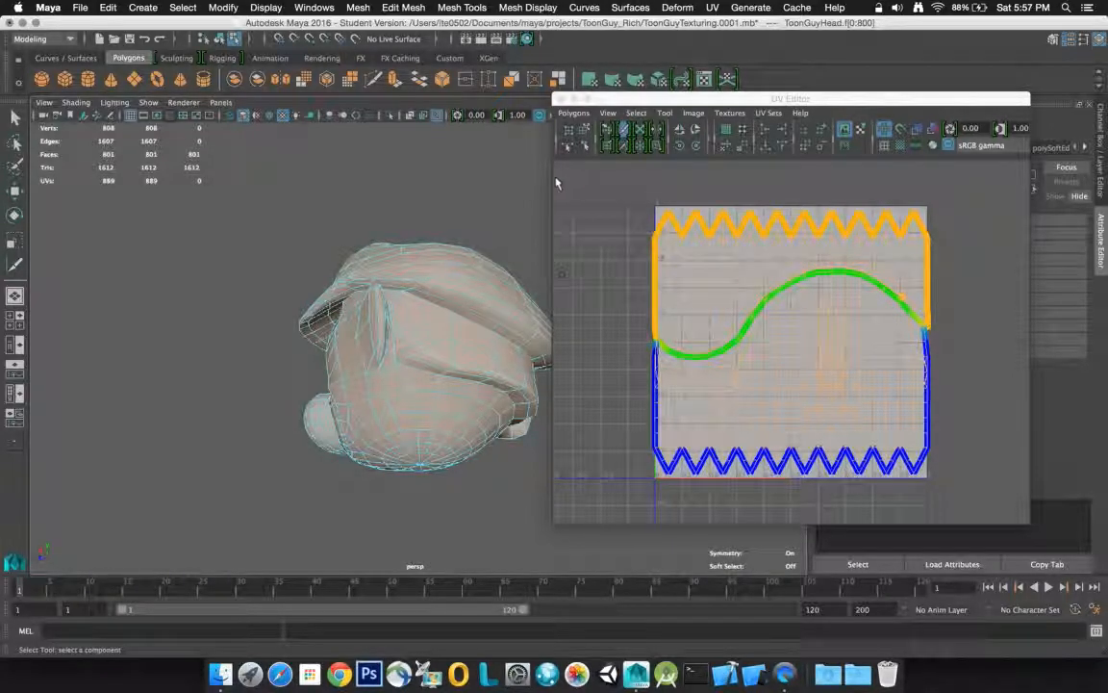
right_click(404, 291, "shift")
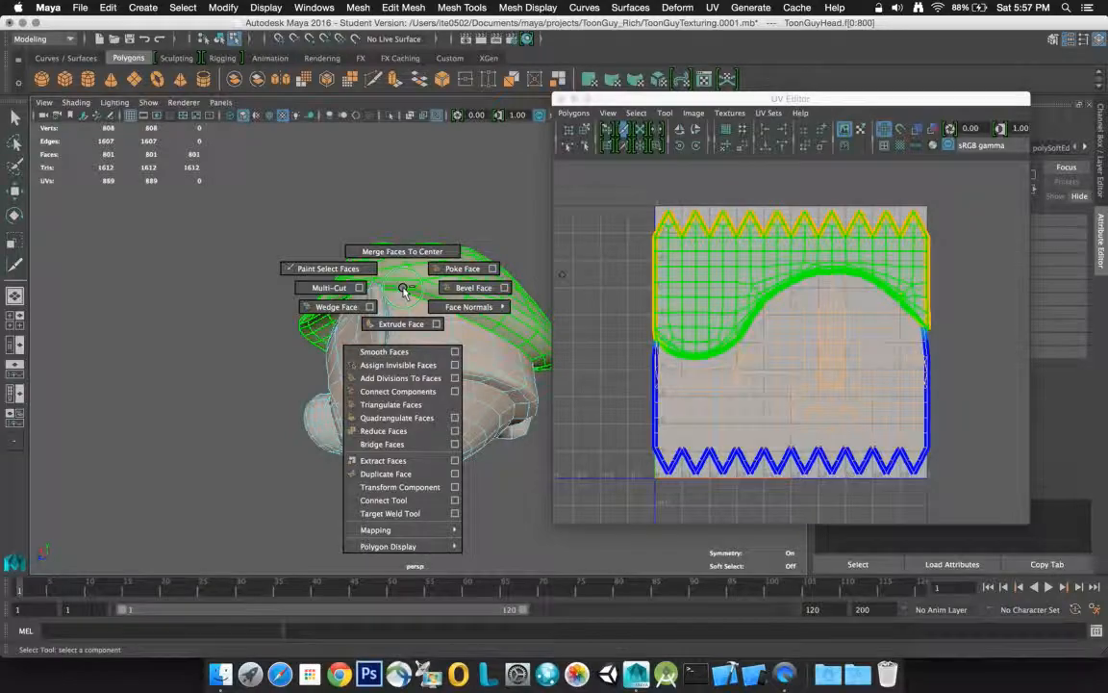
left_click(434, 178)
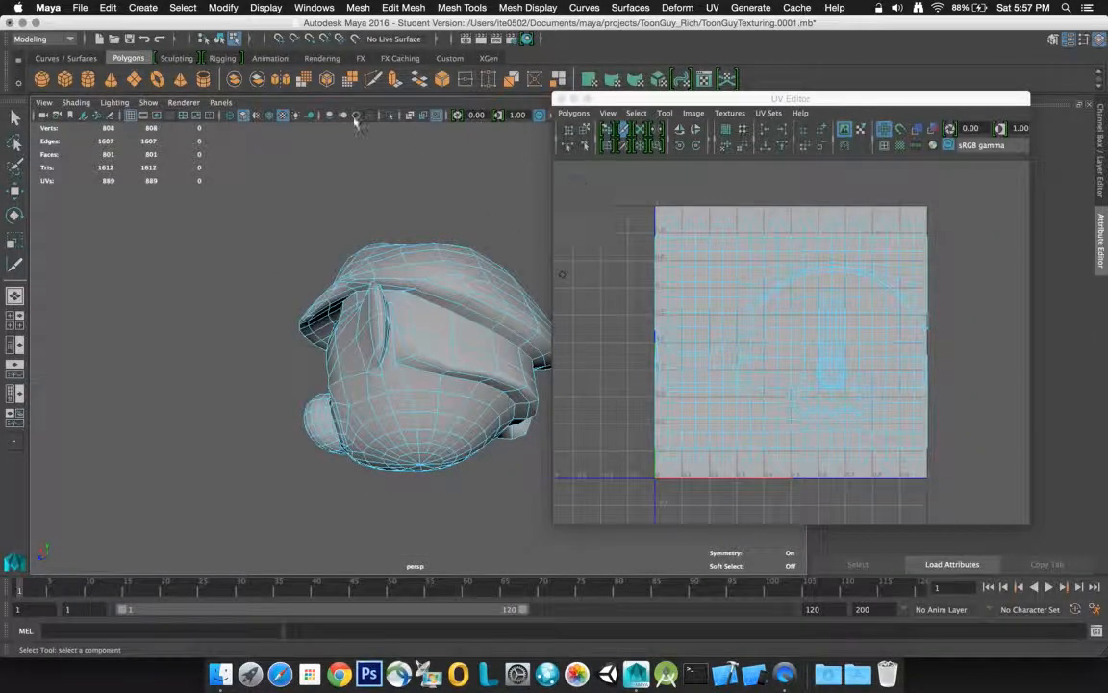
Select everything in the UV layout and inspect the hat shell's border colours on the model
key("q")
left_click_drag(599, 169, 999, 486)
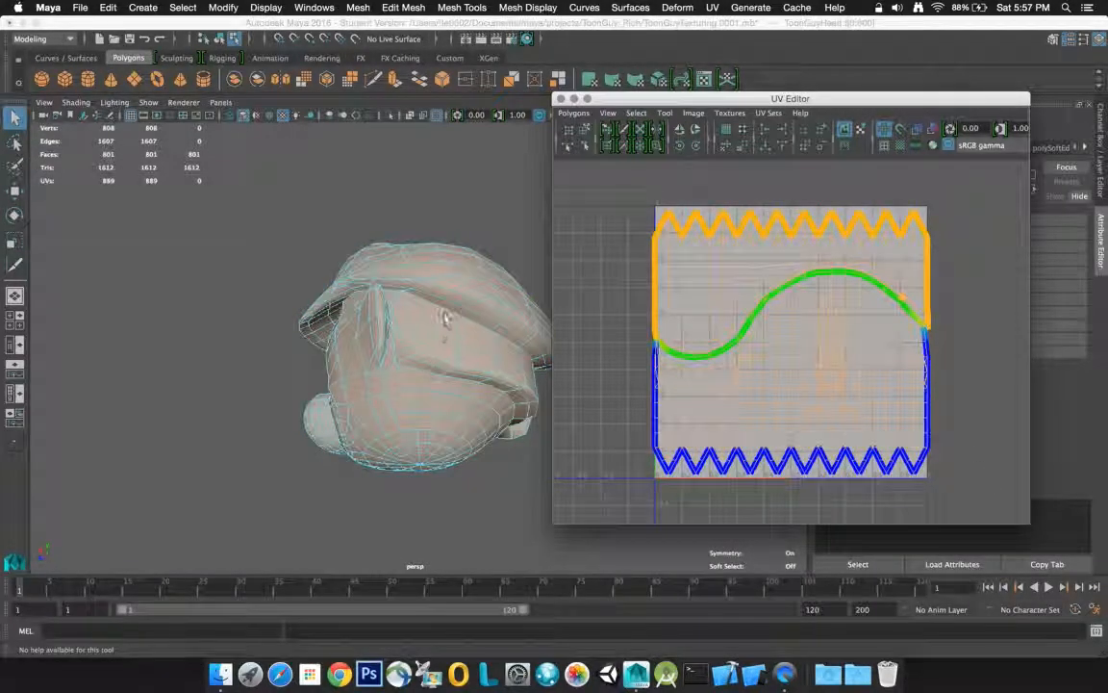
left_click_drag(473, 262, 427, 300, "alt")
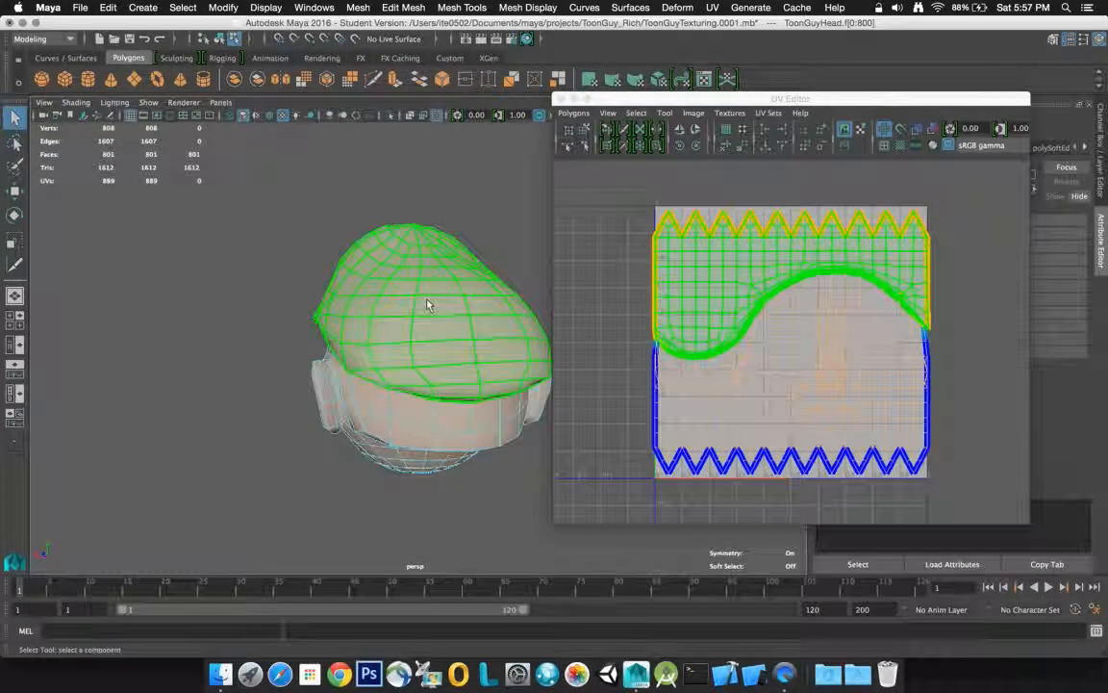
Switch to UV selection and back to shell selection, and check the hat shell with the UV Editor moved clear of the model
right_click(428, 305)
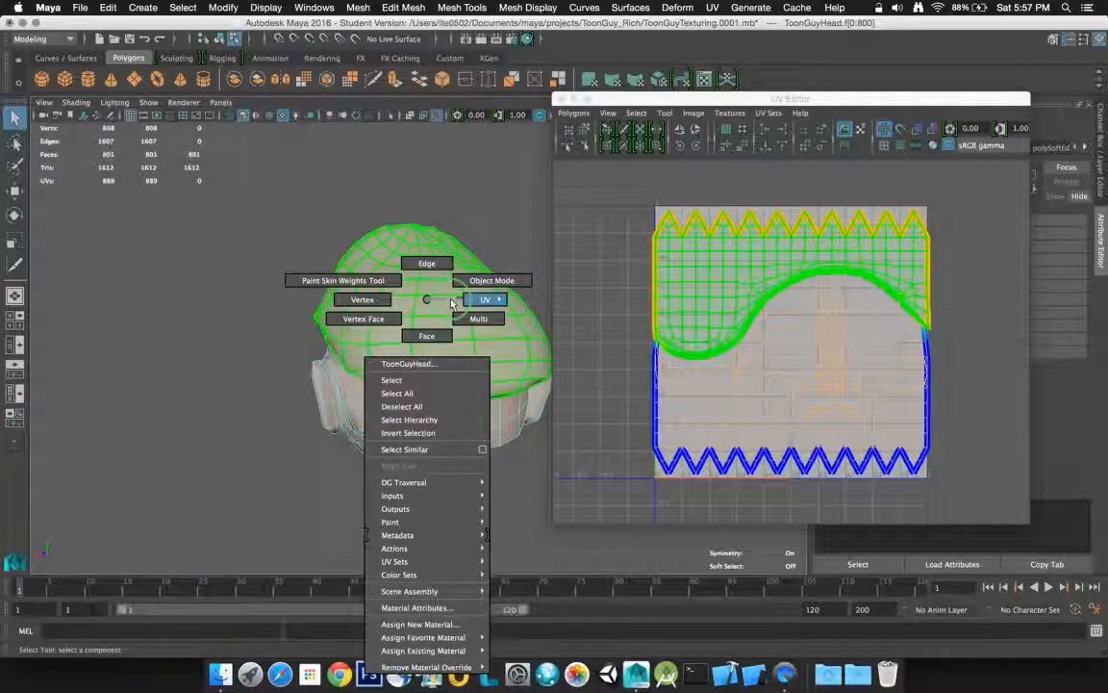
mouse_move(485, 299)
right_click_drag(507, 304, 509, 301)
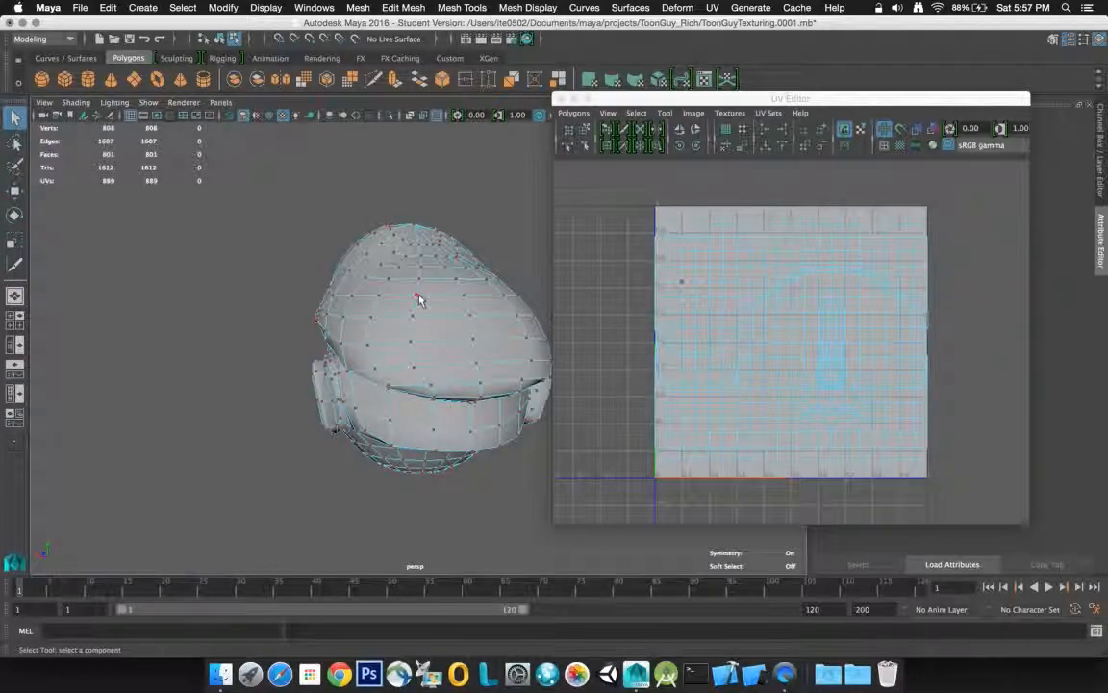
right_click_drag(419, 300, 469, 331)
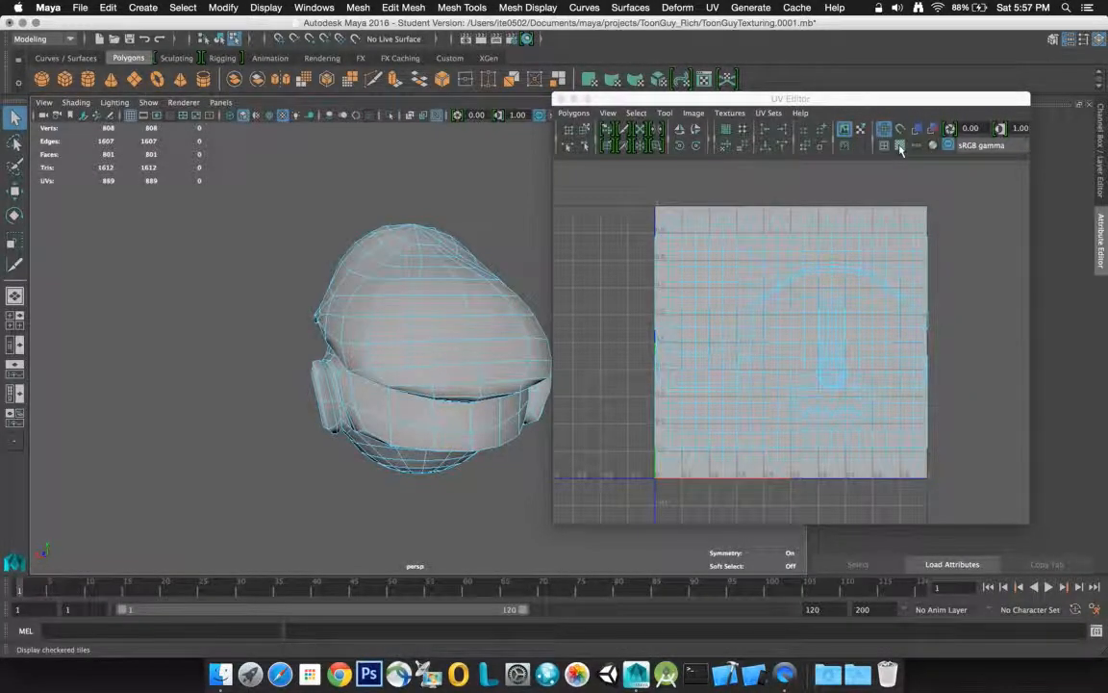
mouse_move(927, 100)
left_mouse_down()
mouse_move(844, 217)
mouse_move(915, 151)
mouse_move(921, 88)
left_mouse_up()
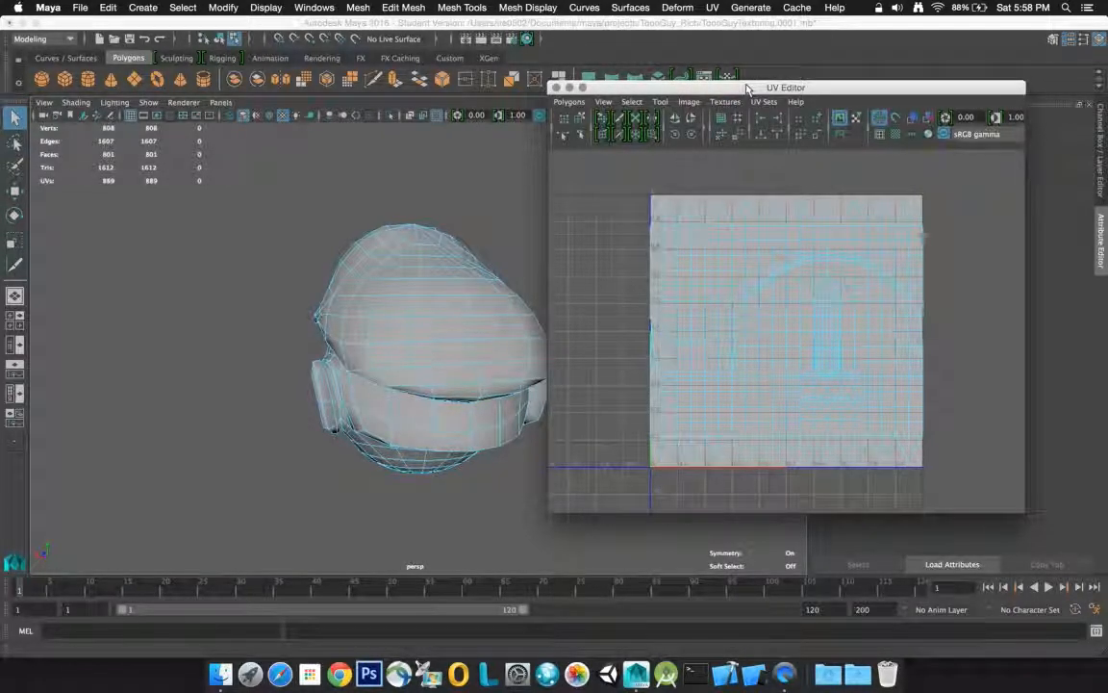
left_click_drag(749, 89, 795, 79)
left_click(425, 304)
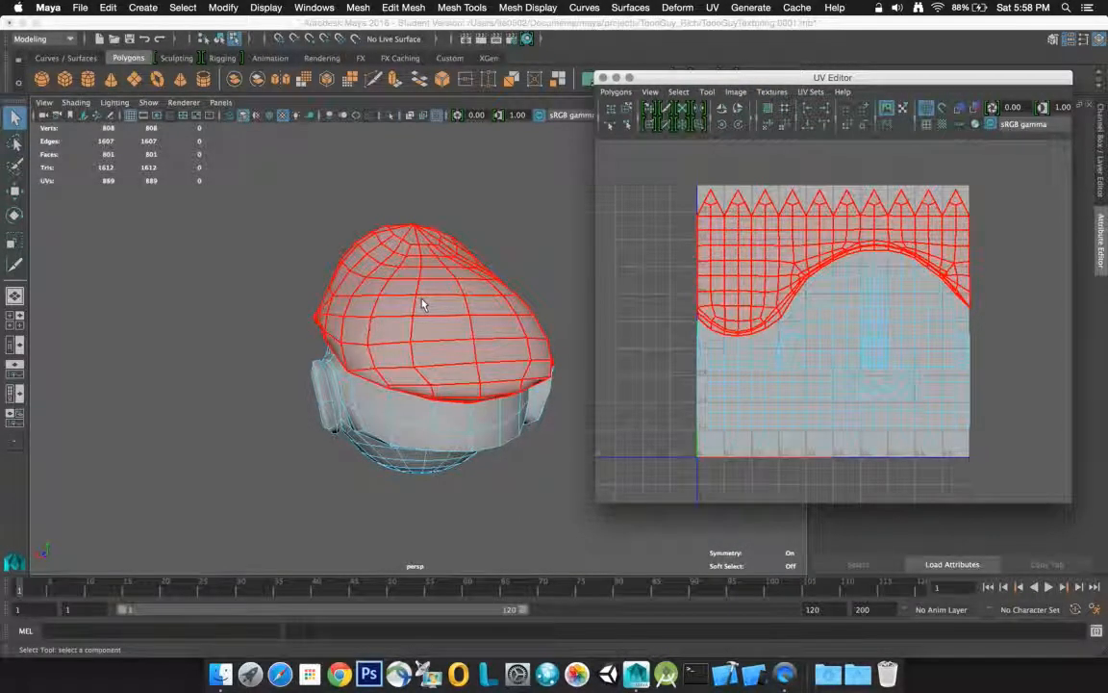
left_click_drag(446, 326, 395, 279, "alt")
left_click(582, 291)
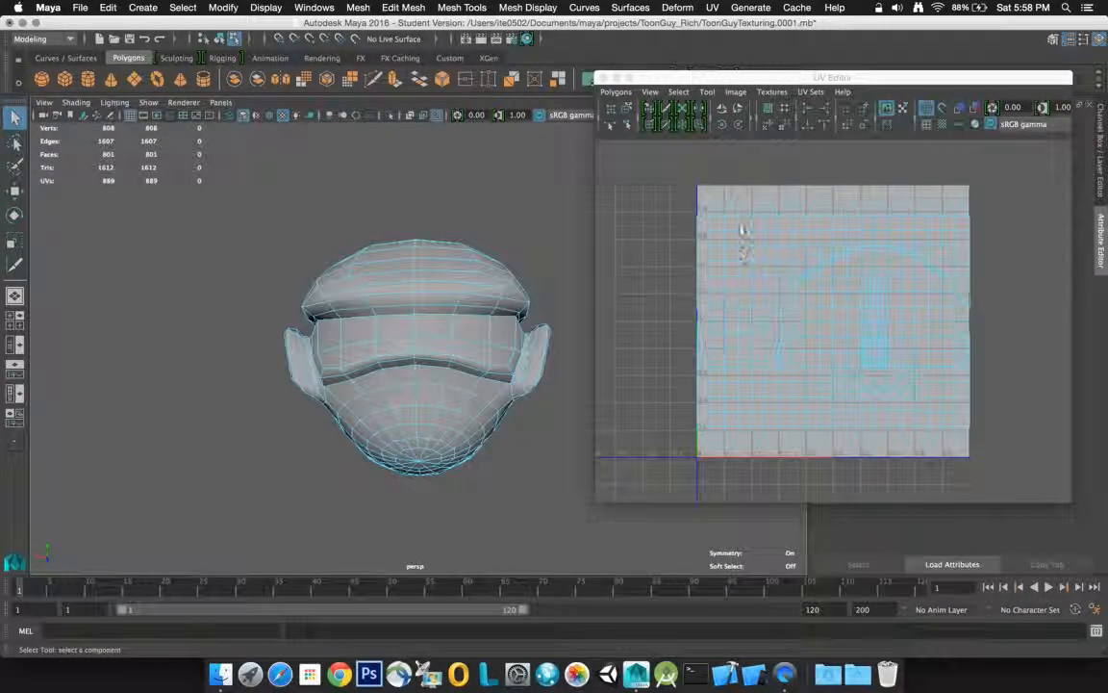
Turn on texture borders in the UV Editor and toggle the shell borders display
right_click(691, 269)
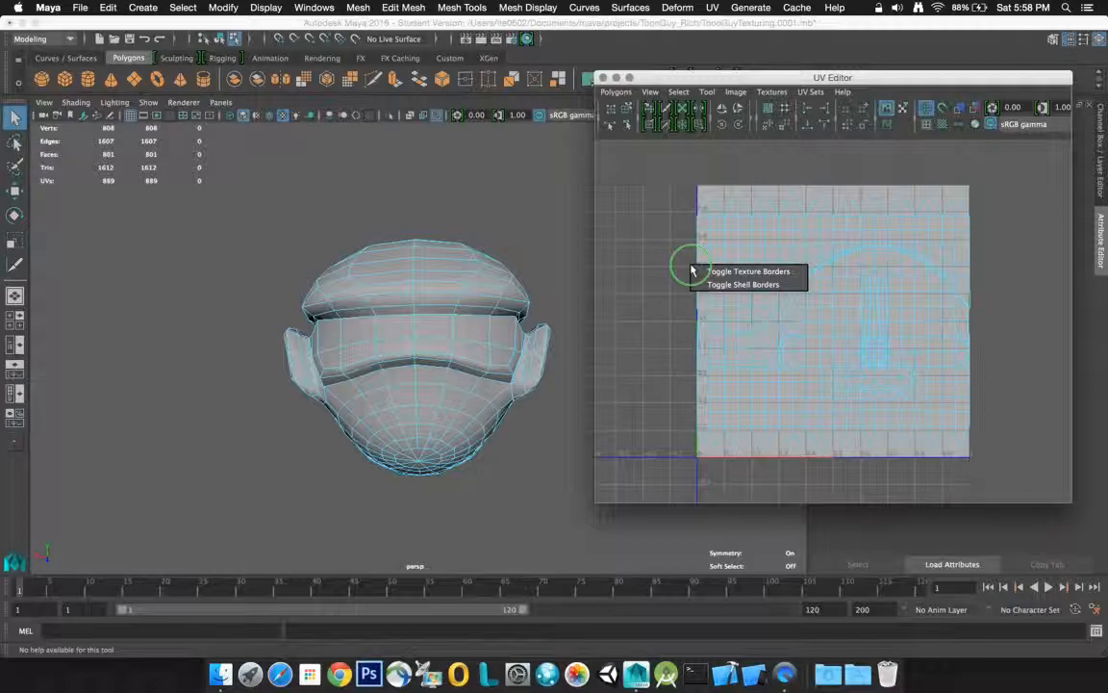
left_click(700, 272)
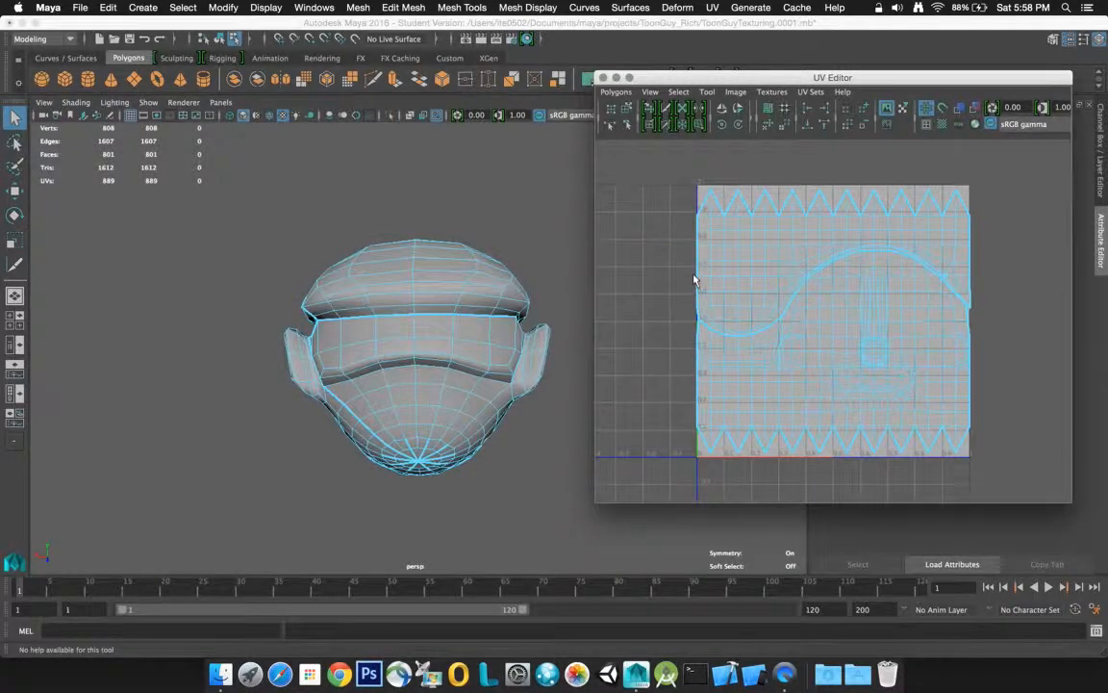
right_click(697, 274)
left_click(715, 292)
right_click(674, 265)
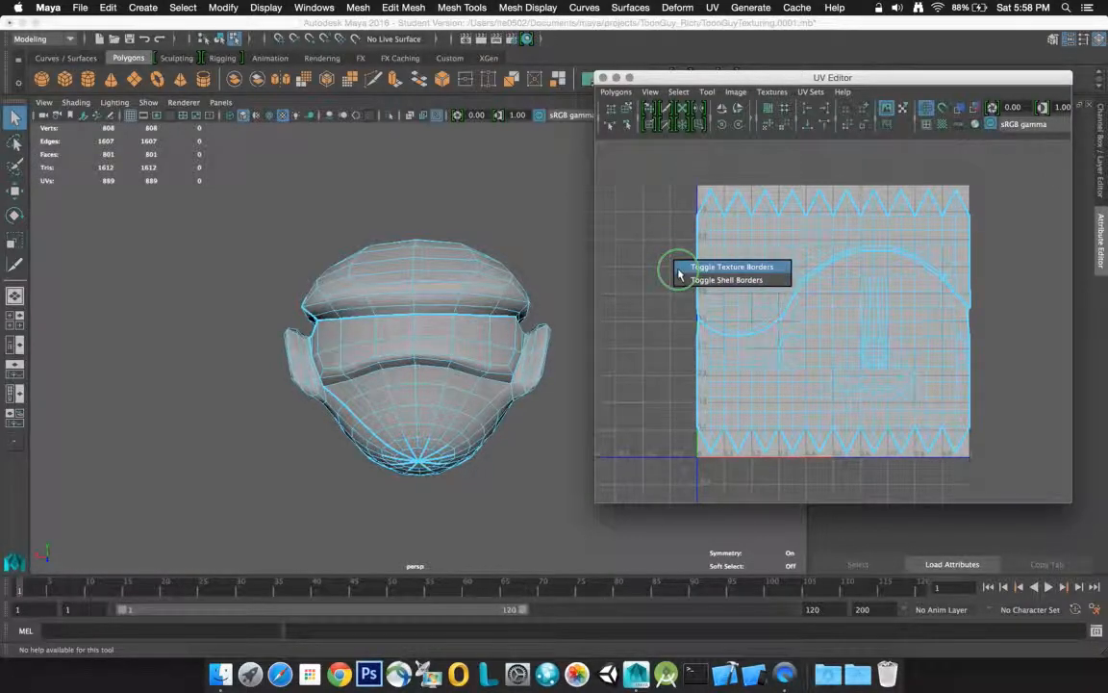
right_click_drag(679, 279, 630, 260)
left_click_drag(428, 271, 485, 269, "alt")
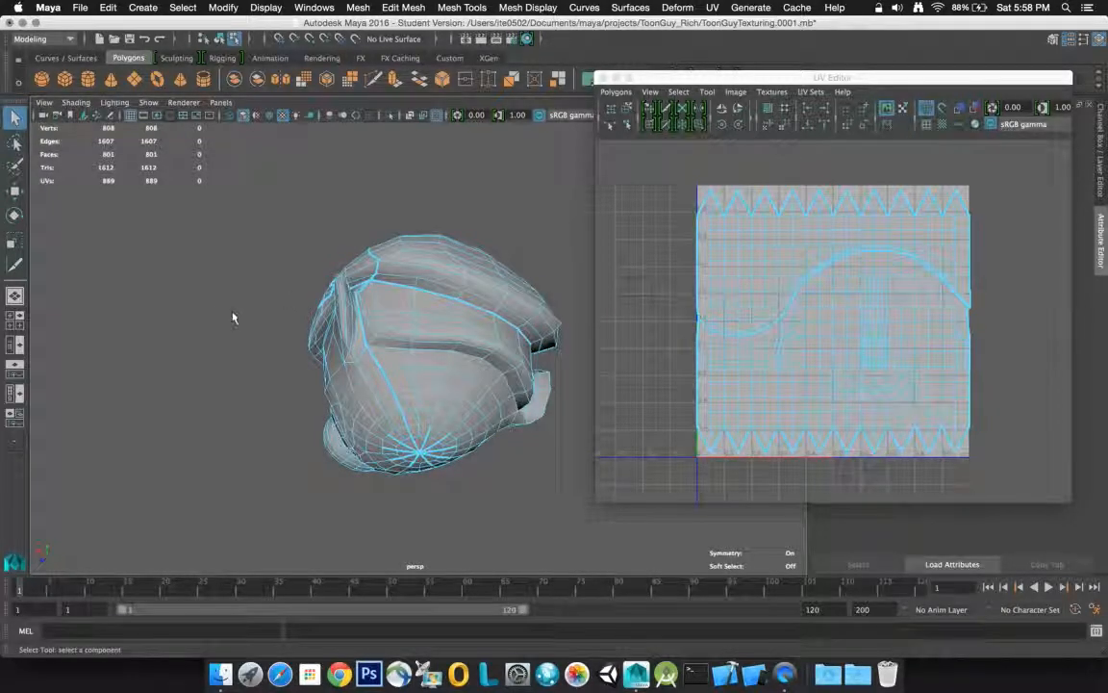
Switch to edge selection and pick the centre edge low on the back of the hat
right_click_drag(231, 324, 238, 278)
left_click_drag(429, 336, 482, 346, "alt")
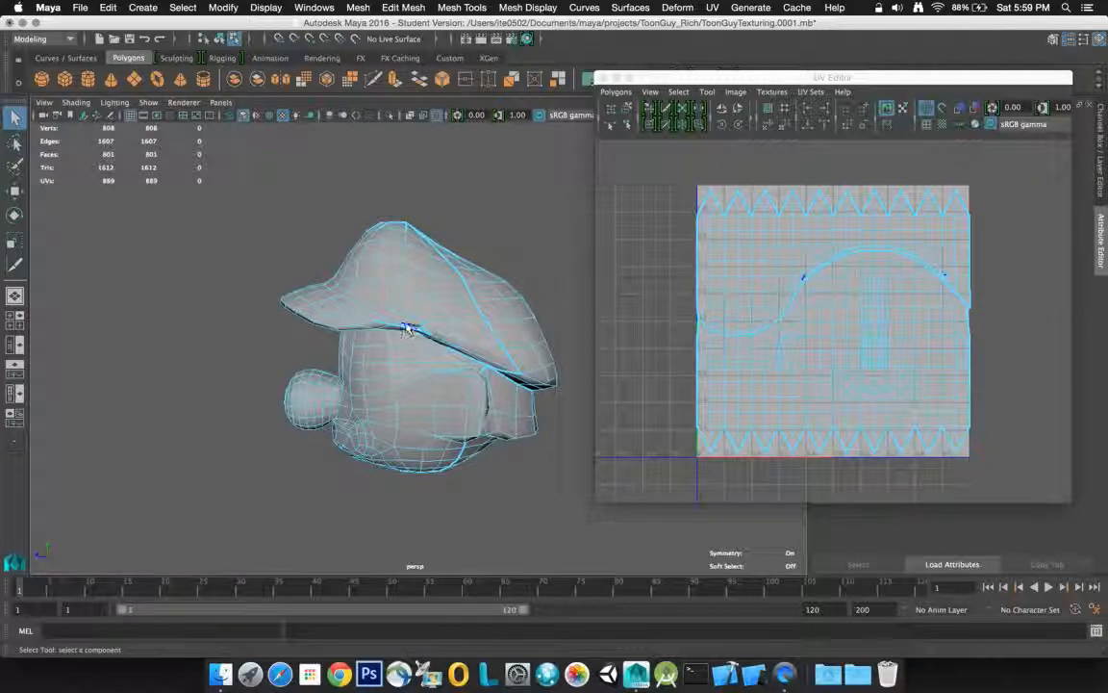
left_click_drag(423, 324, 270, 286, "alt")
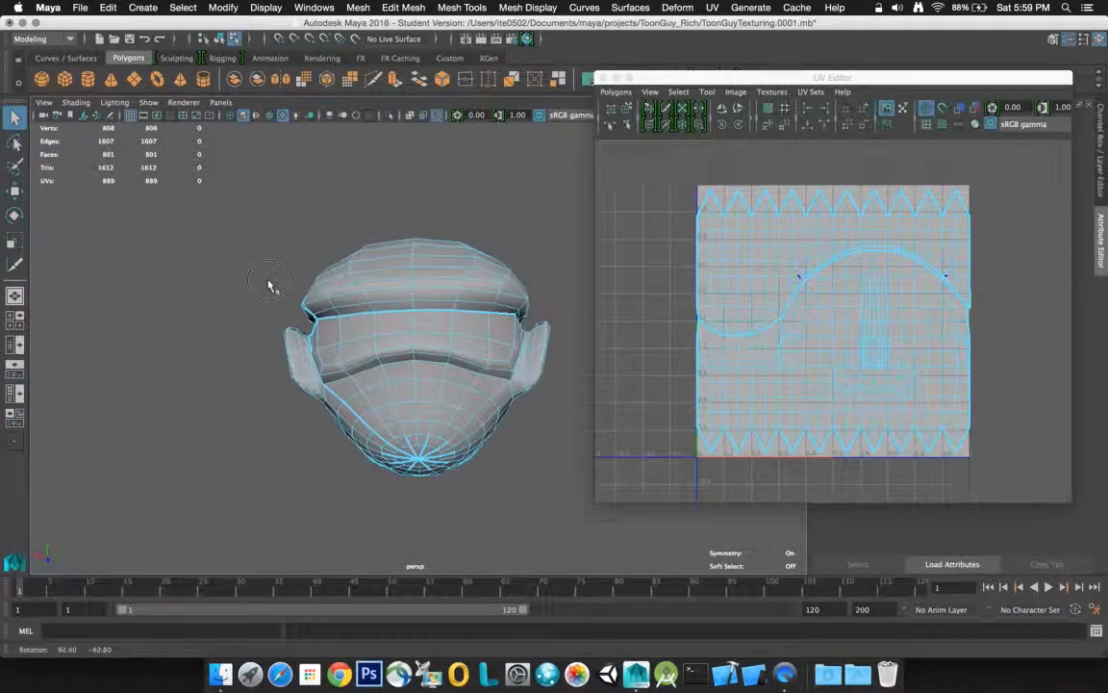
left_click(416, 304)
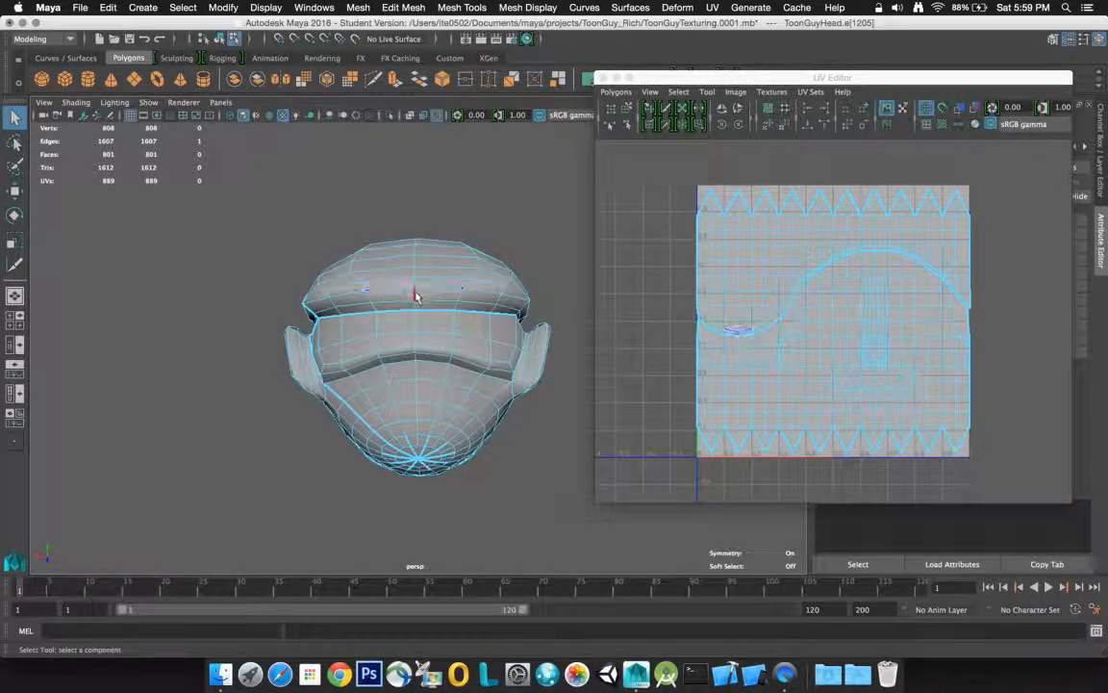
Turn off symmetry in the Modeling Toolkit, moving the UV Editor out of the way and back
left_click_drag(760, 82, 268, 59)
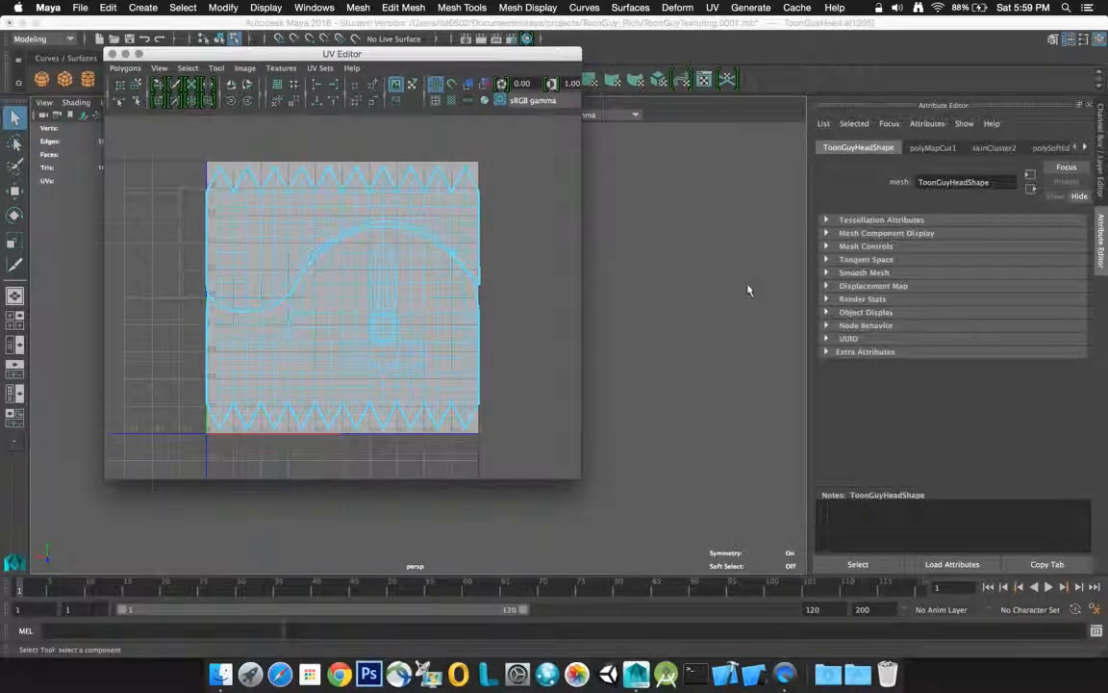
left_click(1054, 39)
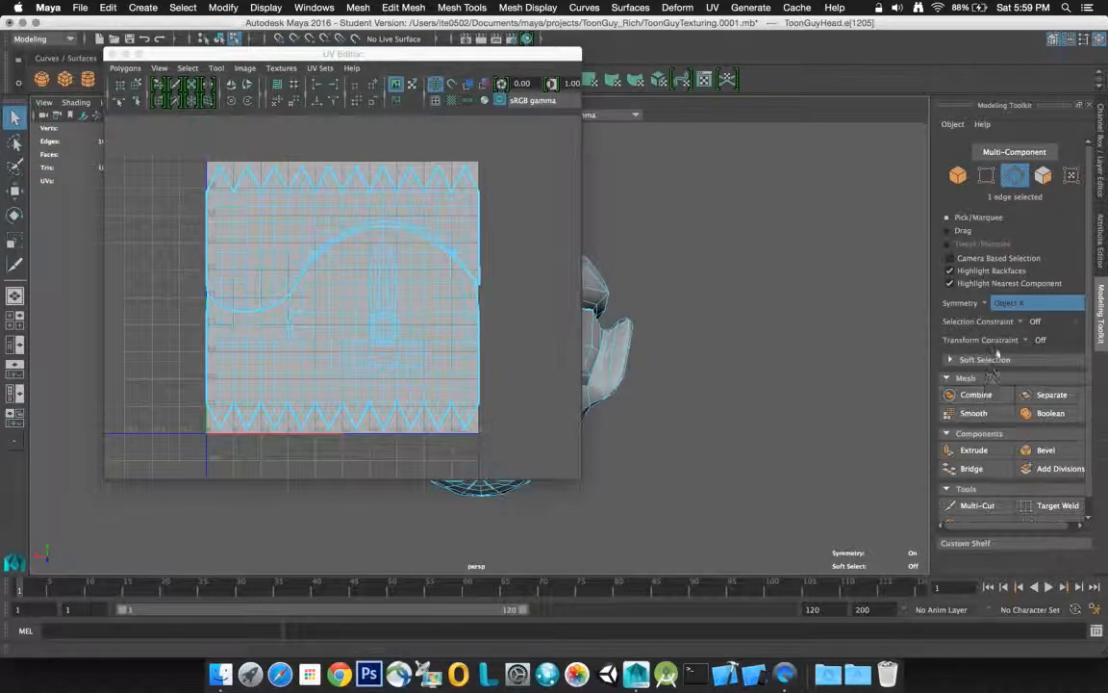
left_click(986, 304)
left_click(990, 308)
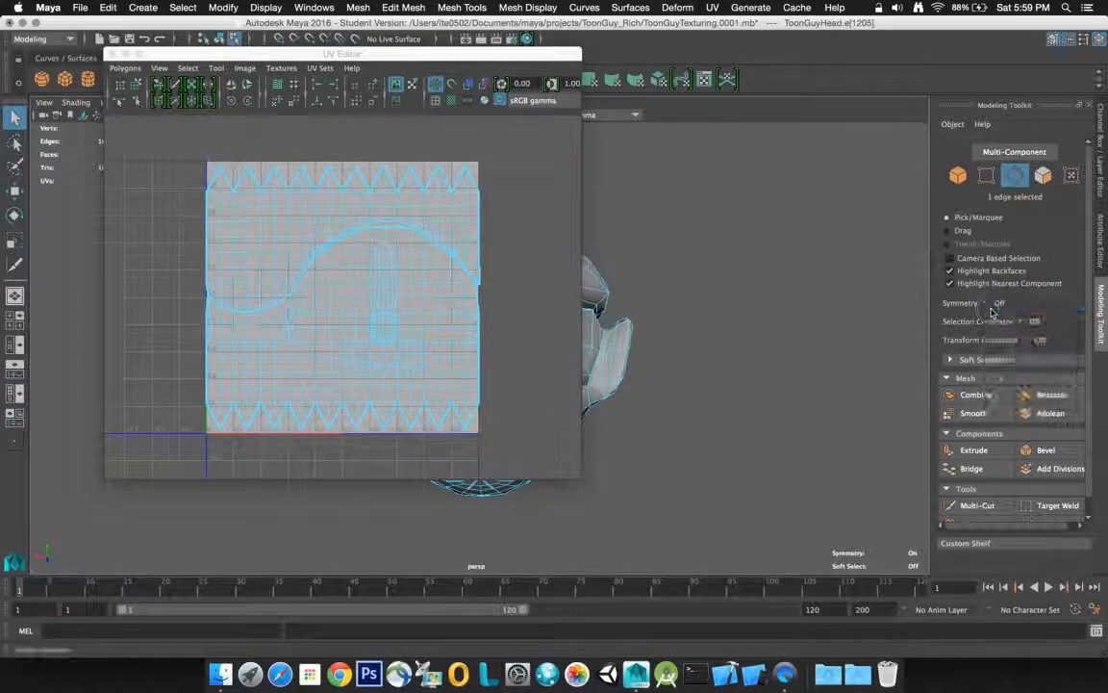
left_click(274, 53)
left_click_drag(275, 53, 779, 60)
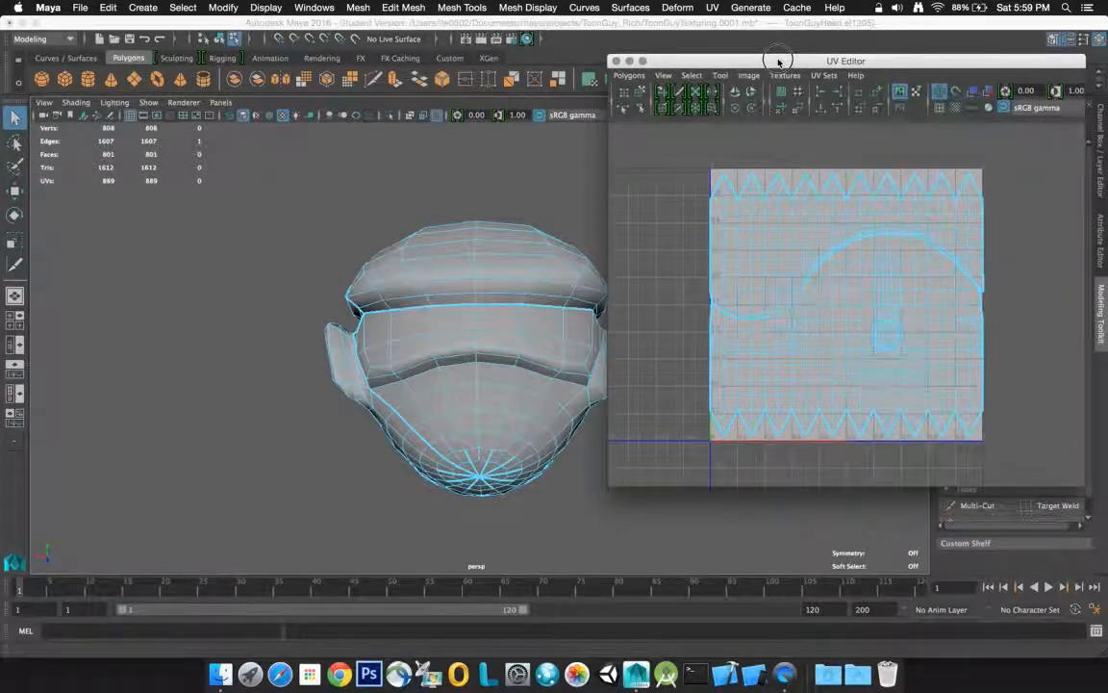
Select the vertical line of edges along the centre of the hat's back, from the rim up towards the crown
left_click(477, 303)
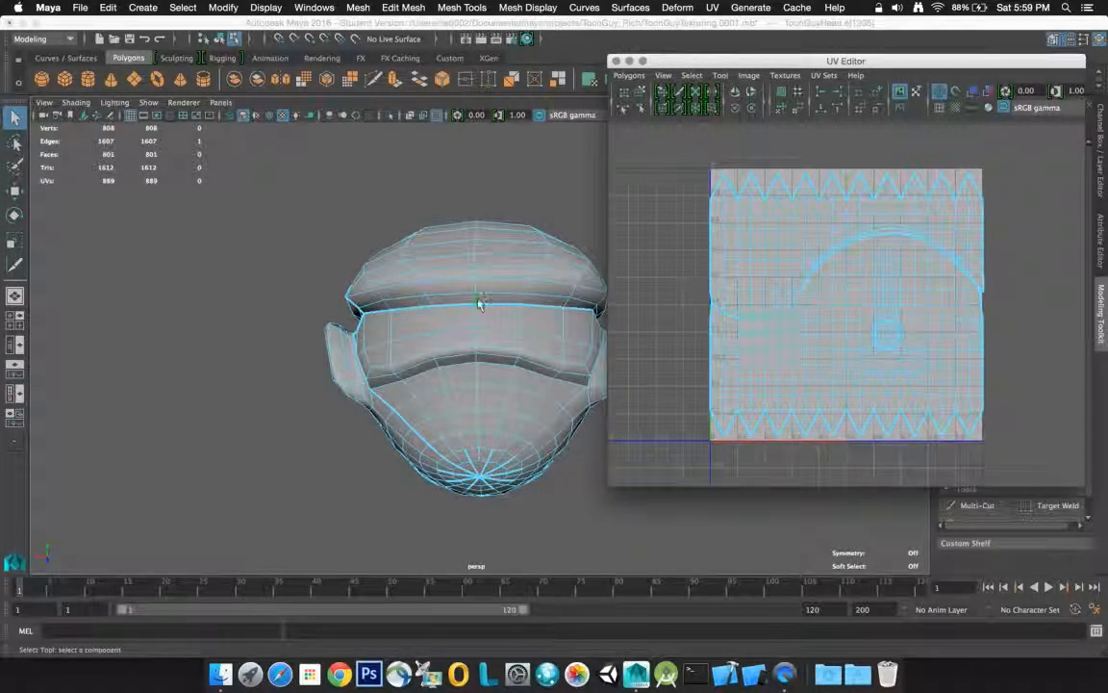
left_click(476, 284, "shift")
left_click(475, 275, "shift")
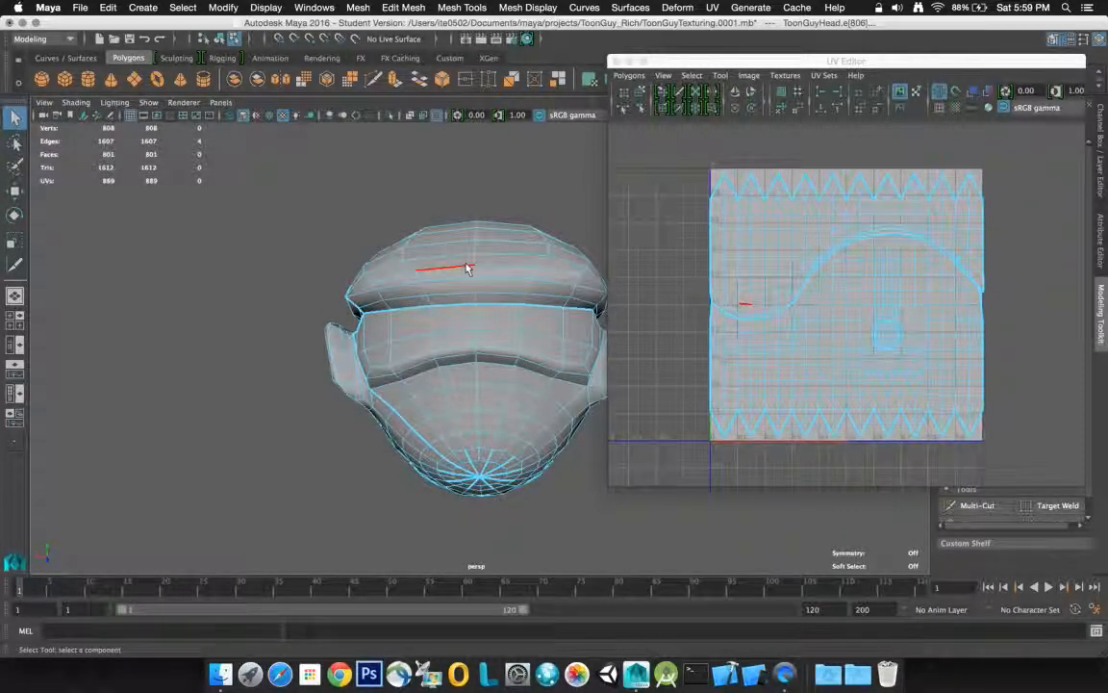
left_click_drag(468, 268, 472, 322, "alt")
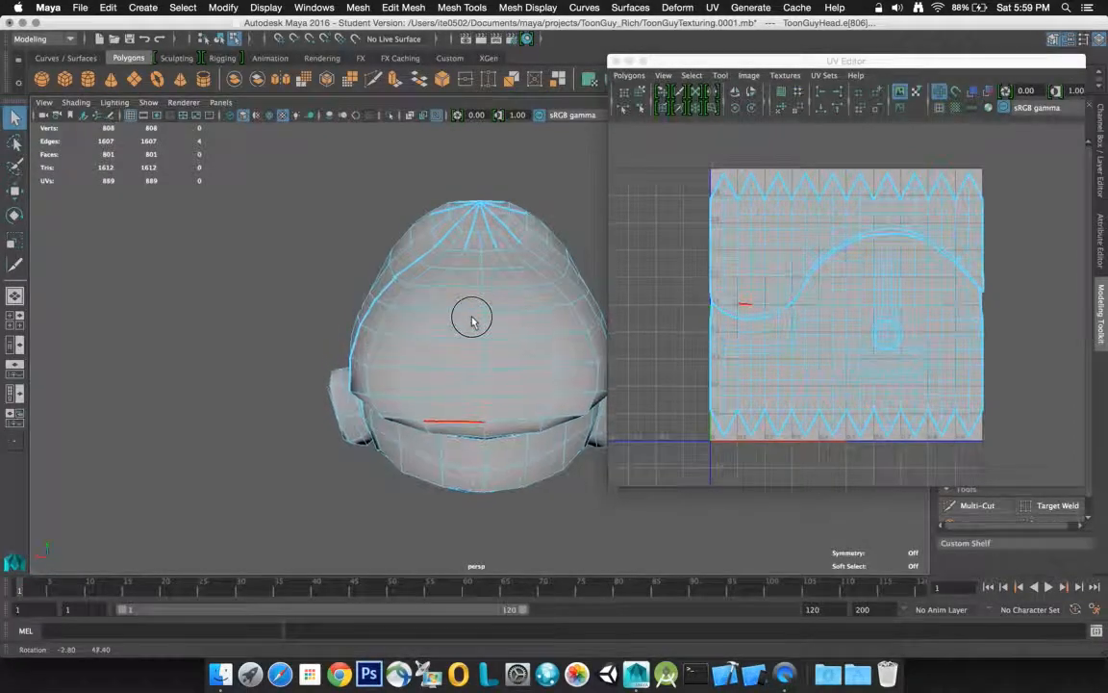
left_click(486, 359, "shift")
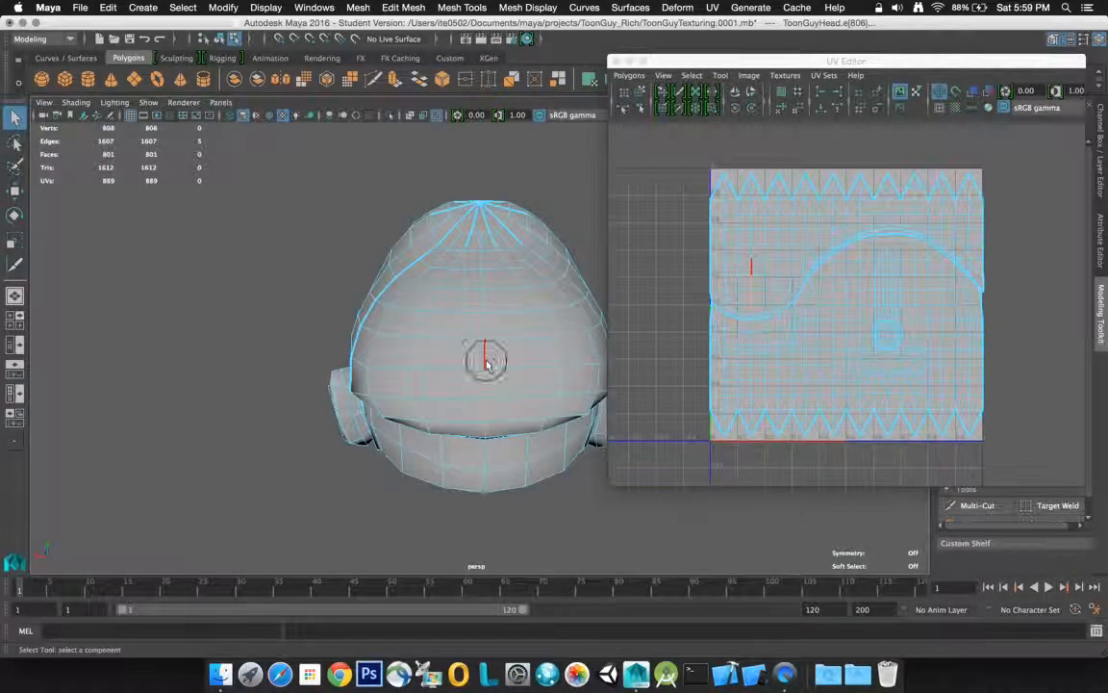
left_click(488, 327, "shift")
left_click(483, 293, "shift")
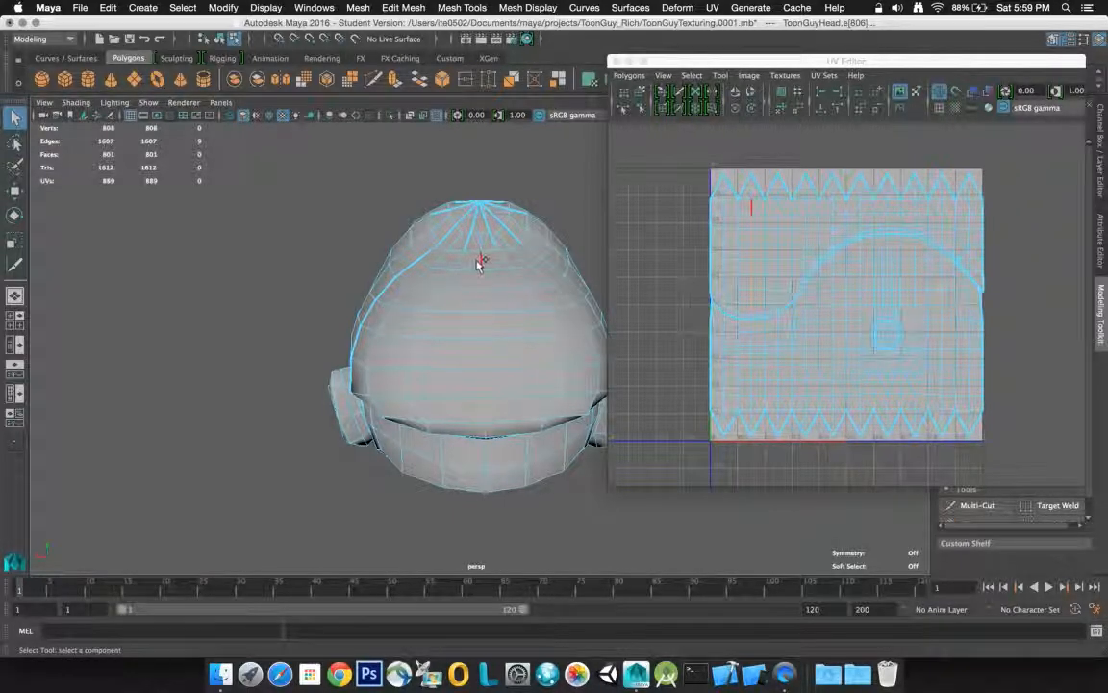
Add the ring of edges around the hat's crown to the selection
left_click_drag(469, 274, 507, 317, "alt")
left_click(509, 304, "shift")
left_click(520, 297, "shift")
left_click(487, 309, "shift")
left_click(472, 307, "shift")
left_click(448, 295, "shift")
left_click(445, 287, "shift")
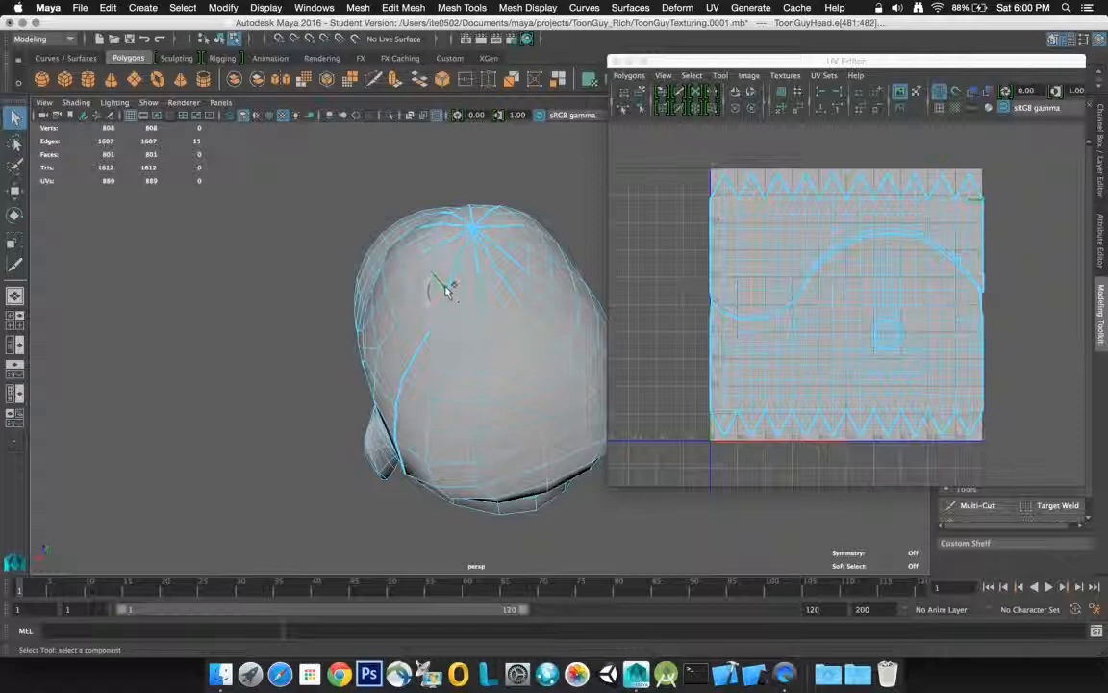
left_click(435, 264, "shift")
left_click(525, 269, "shift")
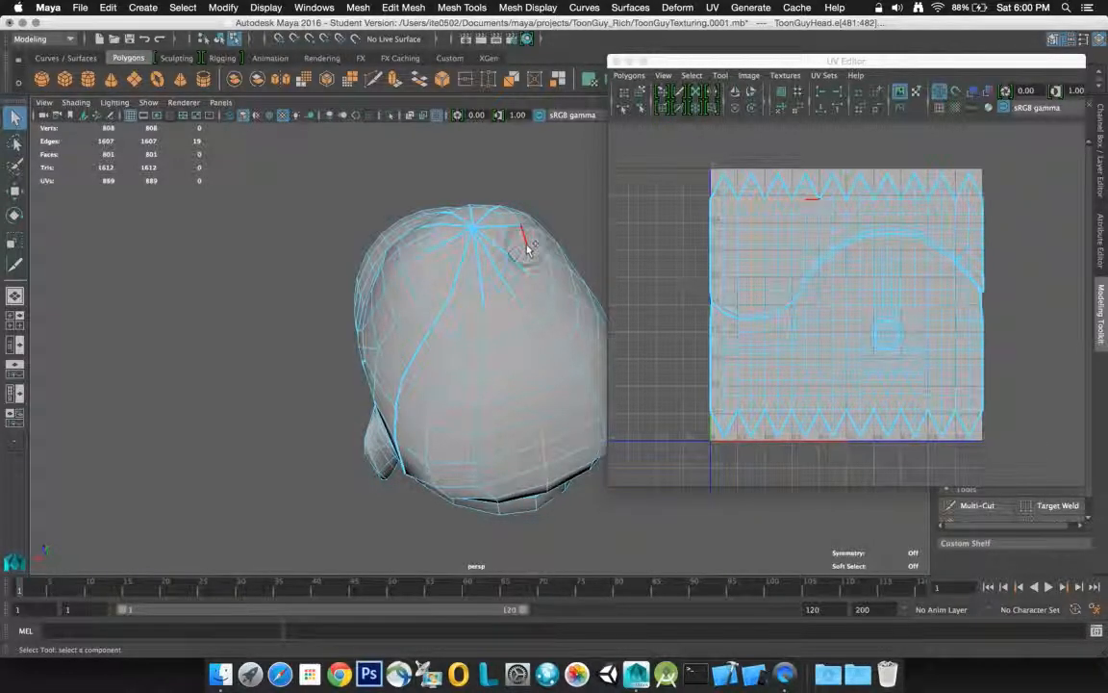
left_click(524, 241, "shift")
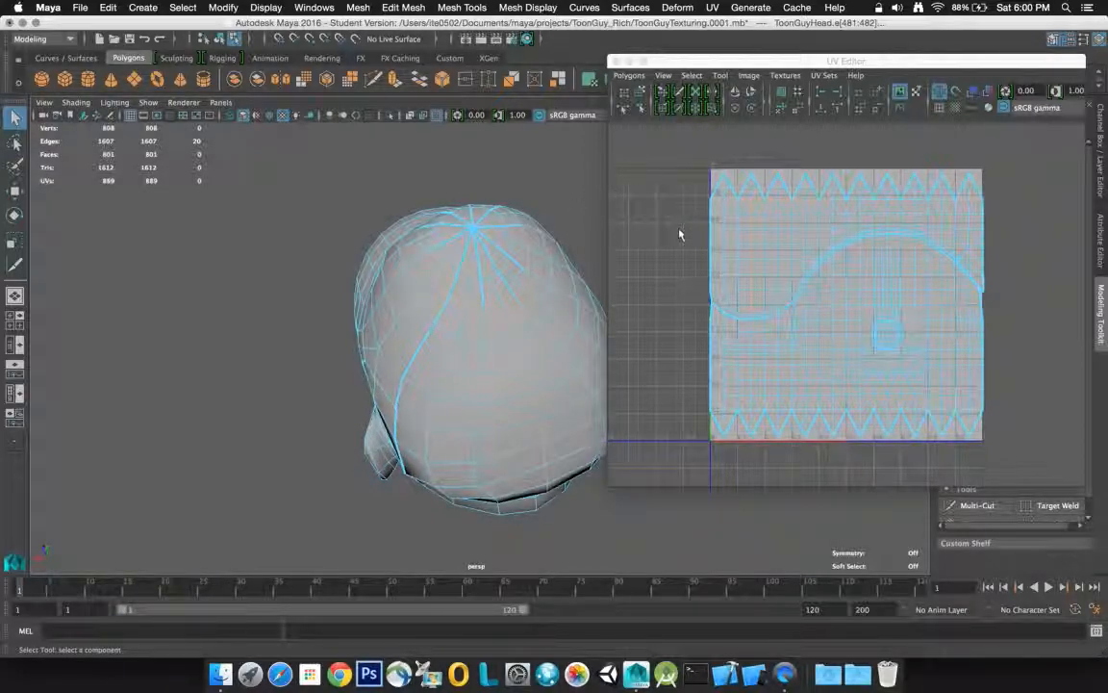
Cut the UVs along the selected back seam and crown ring of the hat, and clear the selection
right_click(673, 268, "shift")
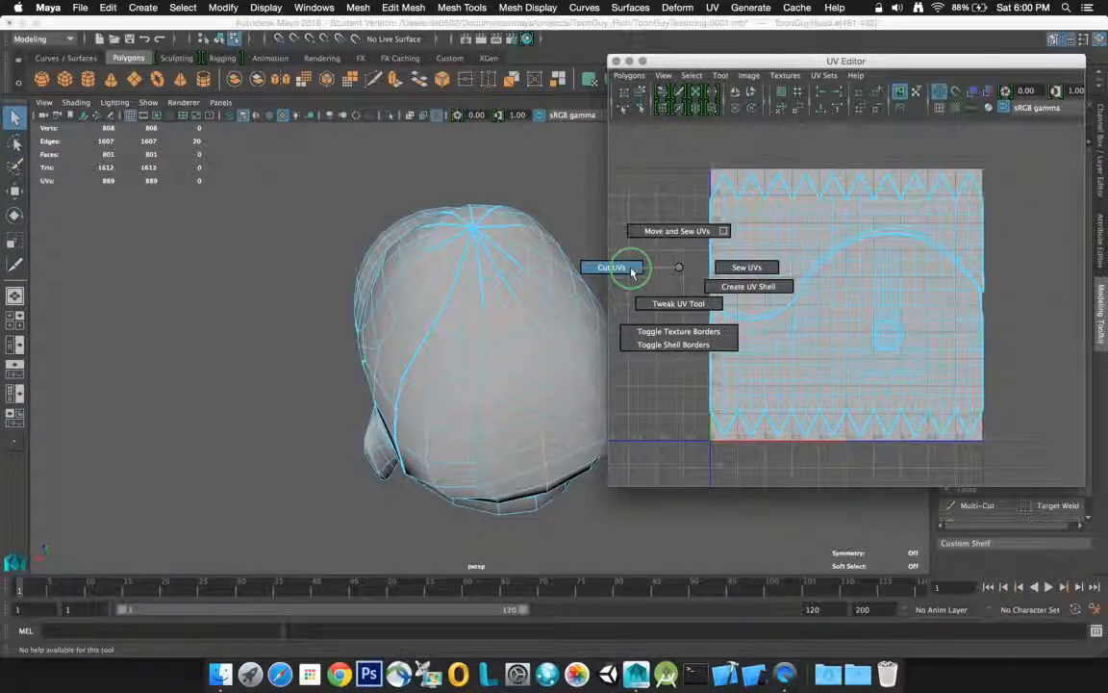
left_click(632, 270)
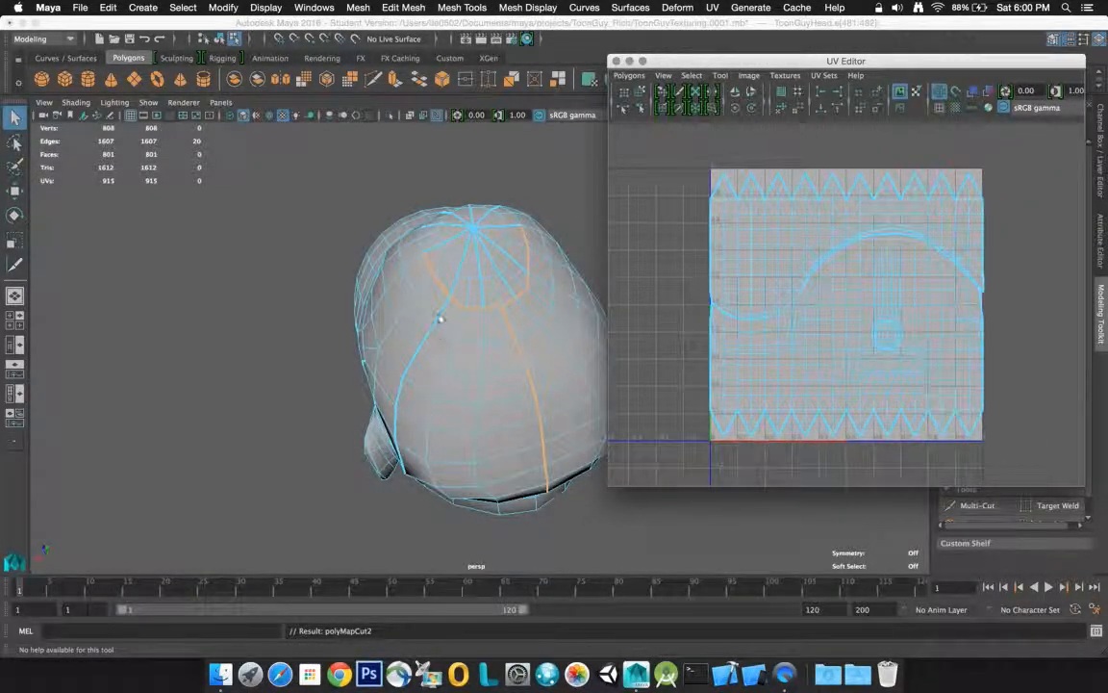
left_click(222, 252)
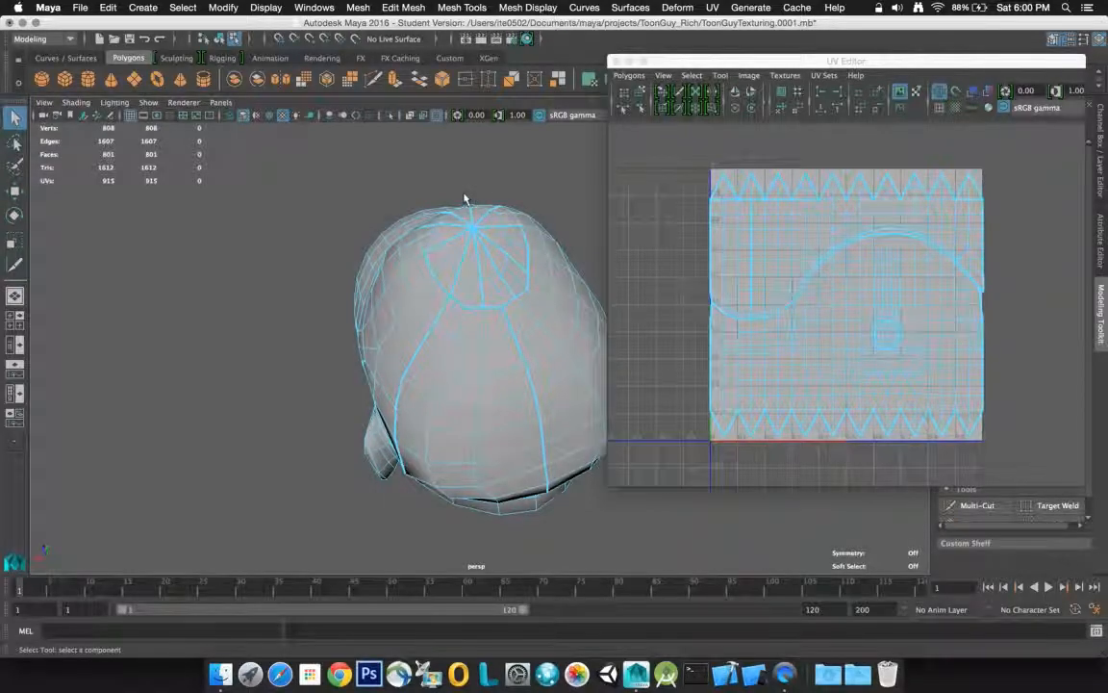
Select all the radial edges fanning out from the centre of the hat's crown, leaving the crown ring itself unselected
left_click_drag(456, 200, 539, 228, "alt")
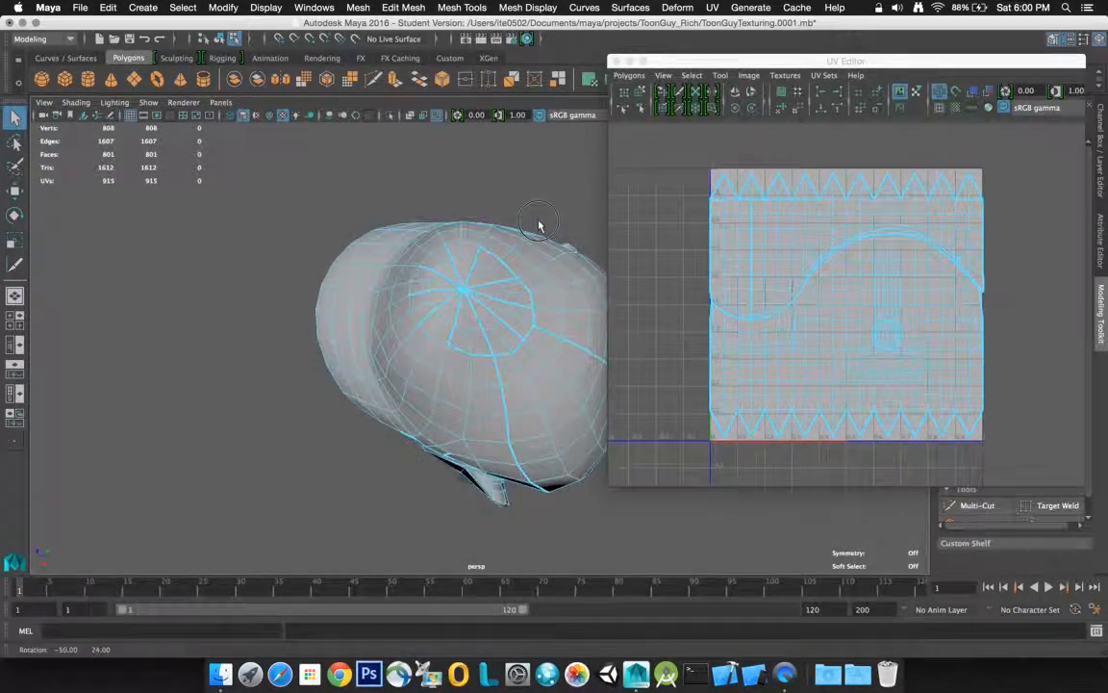
left_click(433, 299)
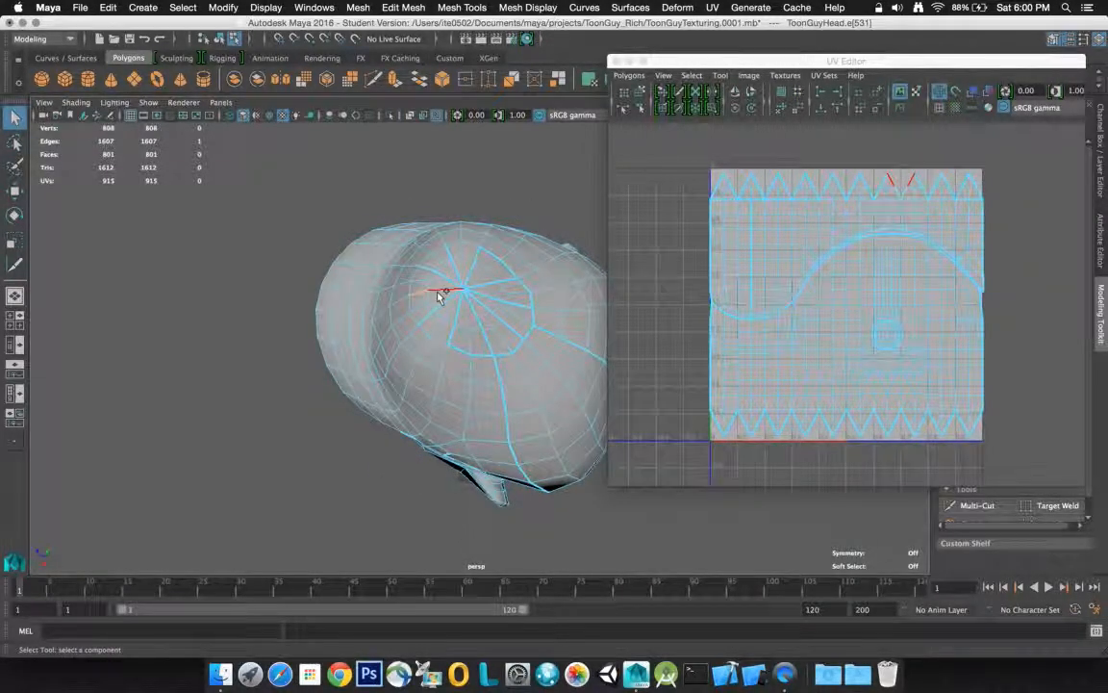
left_click(440, 277, "shift")
left_click(431, 270, "shift")
left_click(449, 256, "shift")
left_click(458, 269, "shift")
left_click(478, 256, "shift")
left_click(474, 270, "shift")
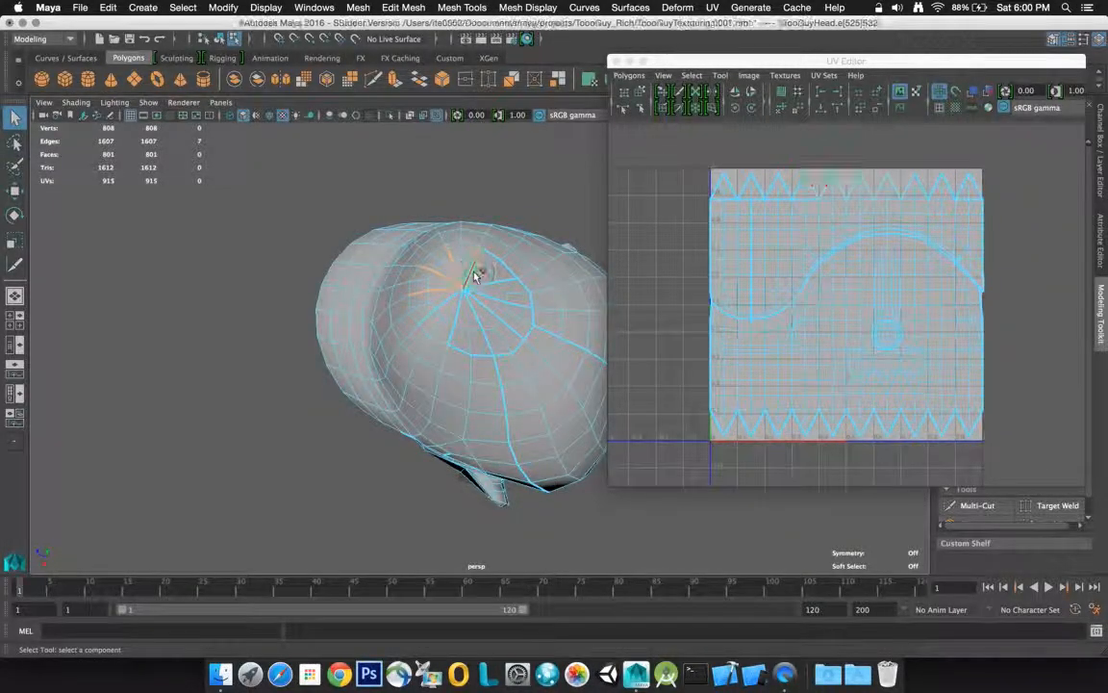
left_click(510, 286, "shift")
left_click(547, 337, "shift")
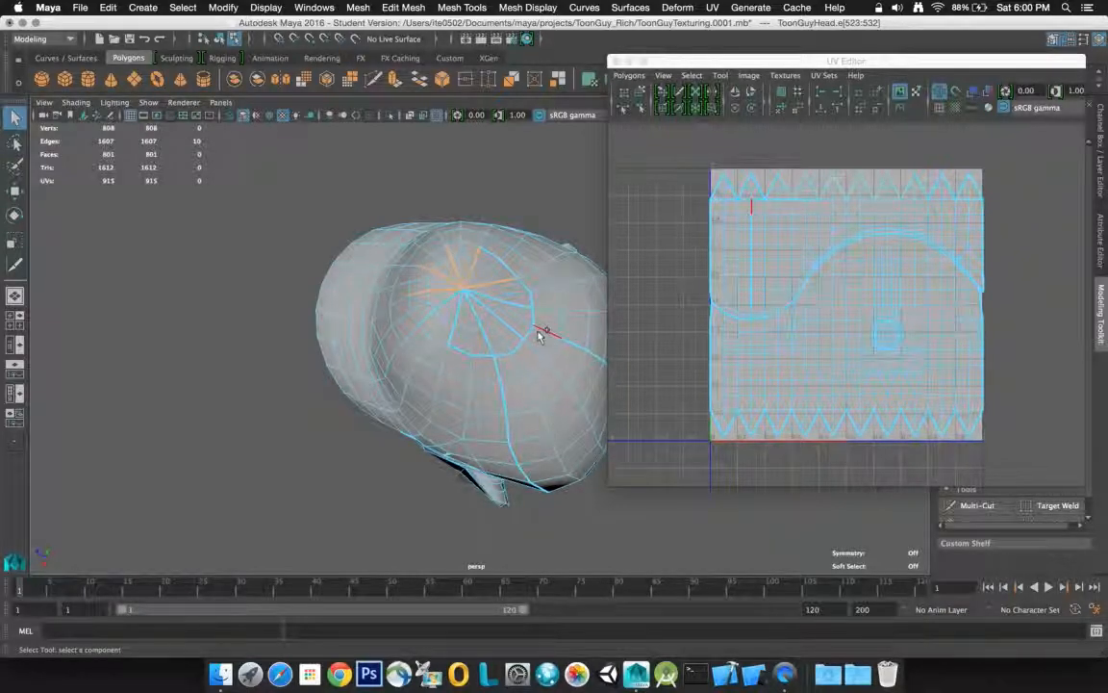
left_click(493, 299, "shift")
left_click(515, 304, "shift")
left_click(493, 314, "shift")
left_click(507, 326, "shift")
left_click(485, 339, "shift")
left_click(480, 325, "shift")
left_click(460, 314, "shift")
left_click(445, 309, "shift")
left_click(454, 331, "shift")
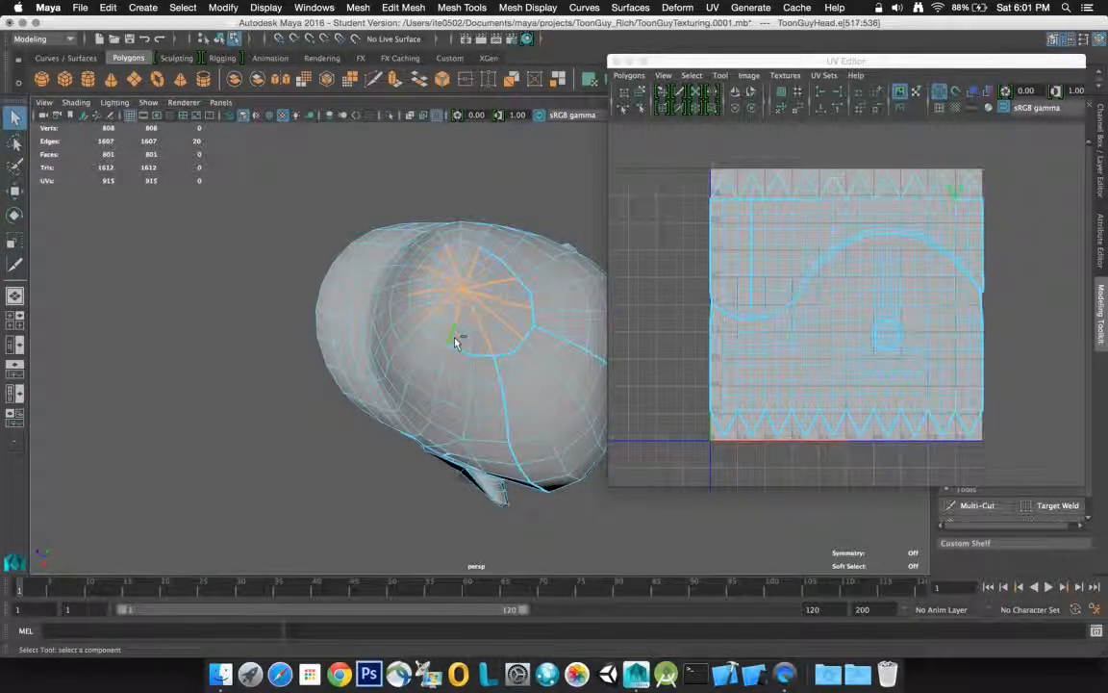
left_click(472, 352, "shift")
left_click(497, 357, "shift")
left_click(471, 354, "ctrl")
left_click(484, 356, "ctrl")
Add the old seam edges running from the crown ring down the side of the hat to the rim to the selection
left_click(498, 375, "shift")
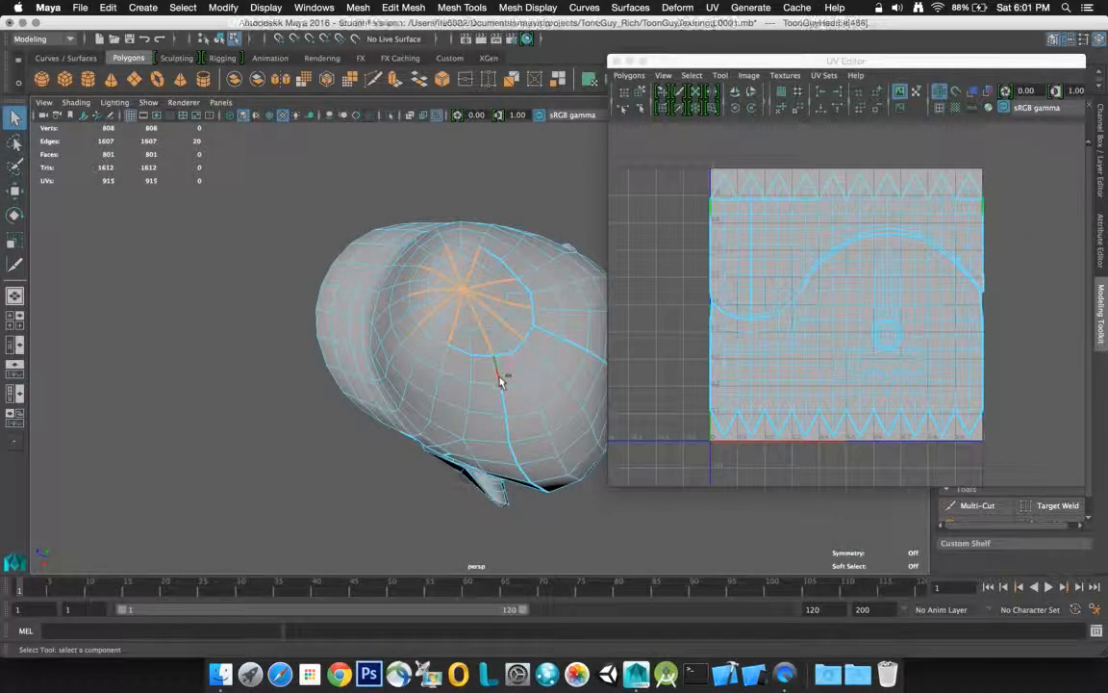
left_click(503, 395, "shift")
left_click(510, 435, "shift")
left_click(517, 454, "shift")
left_click(529, 478, "shift")
left_click(538, 487, "shift")
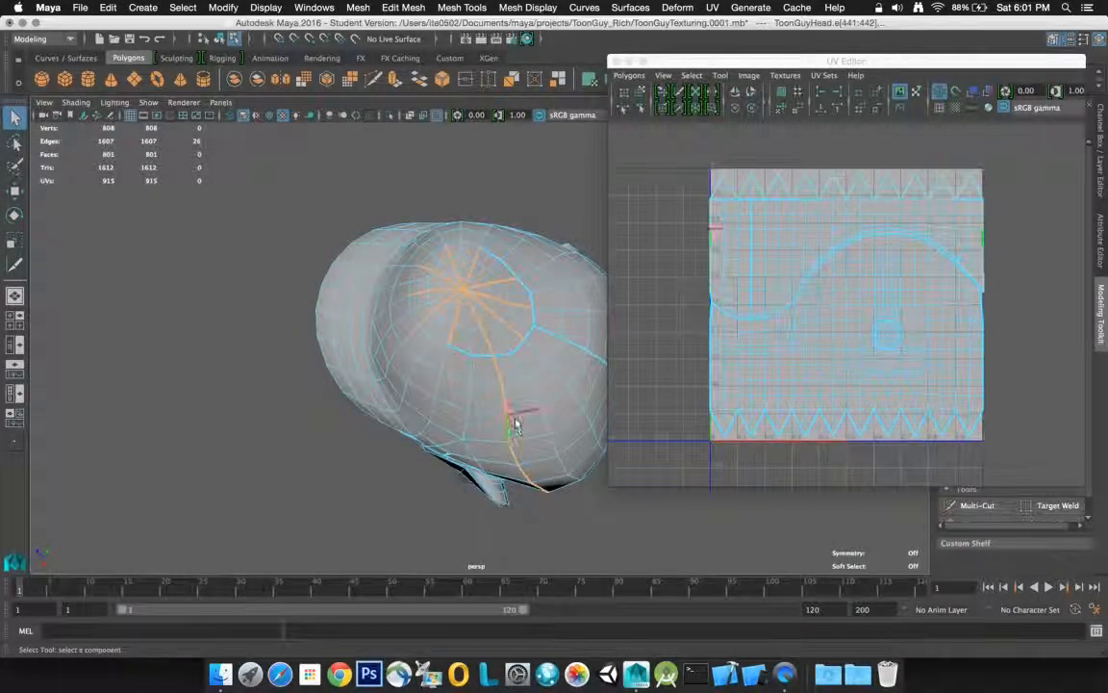
left_click_drag(515, 421, 452, 309, "alt")
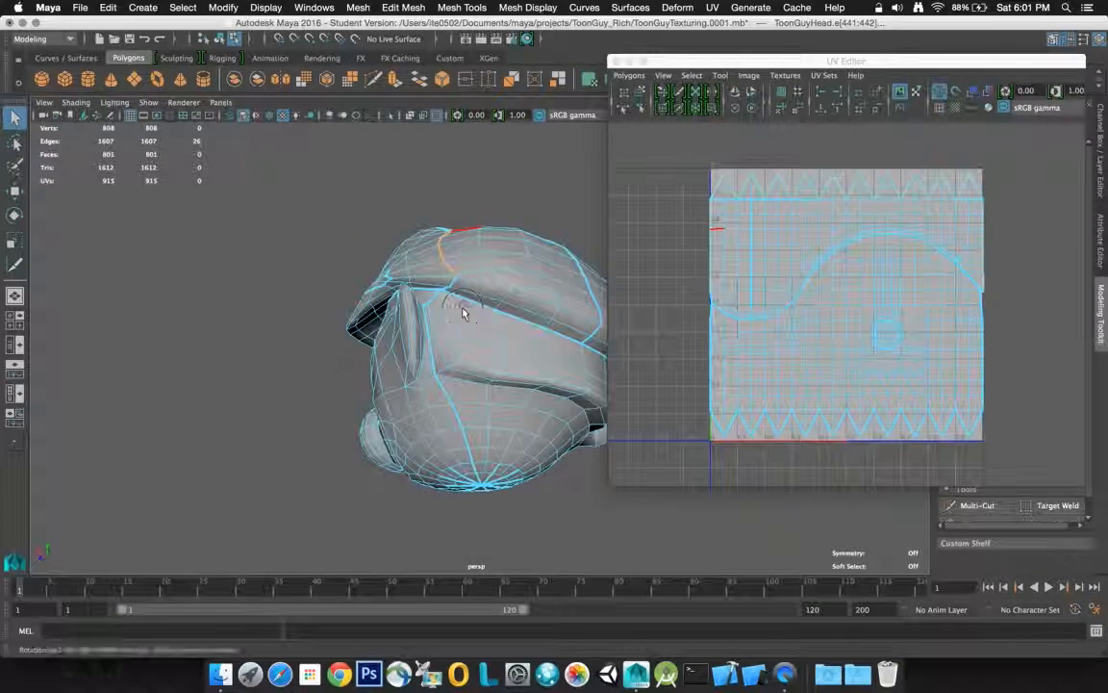
left_click(453, 288, "shift")
left_click(456, 278, "shift")
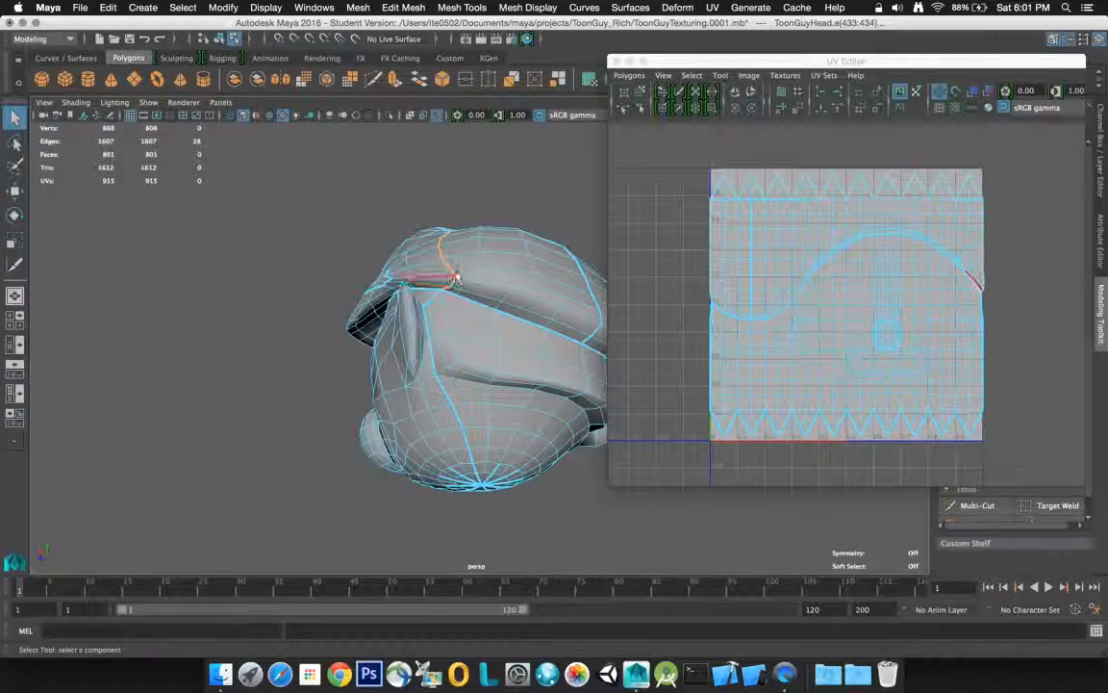
Sew the UVs along the selected radial crown edges and side seam of the hat, and clear the selection
left_click_drag(482, 240, 540, 253, "alt")
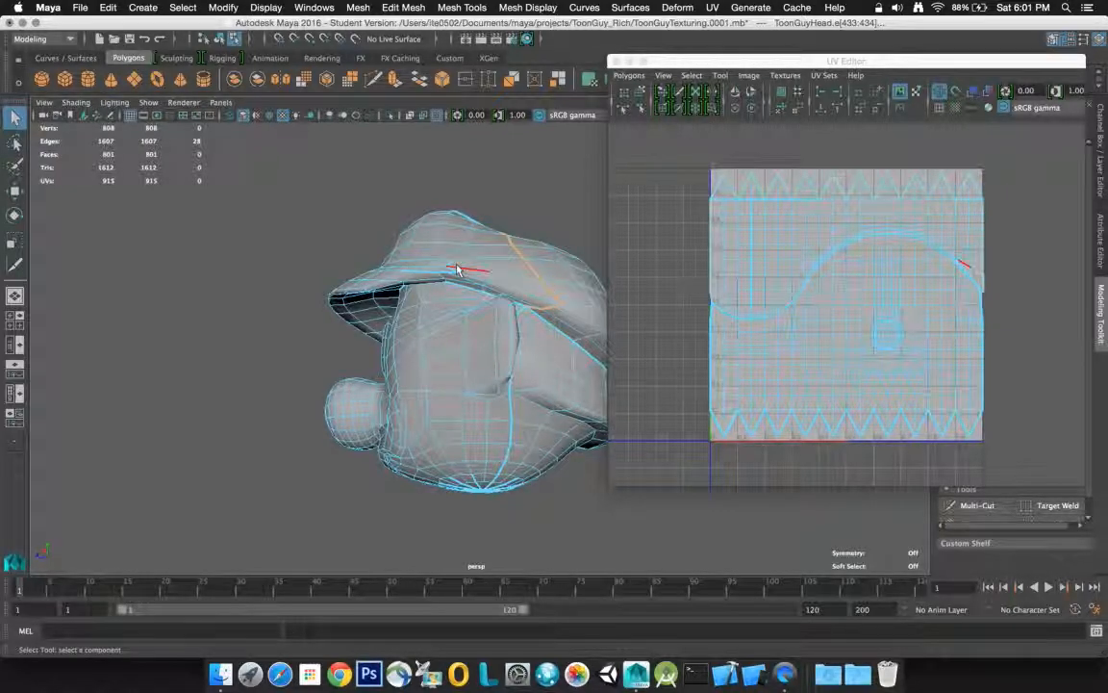
left_click_drag(486, 229, 432, 312, "alt")
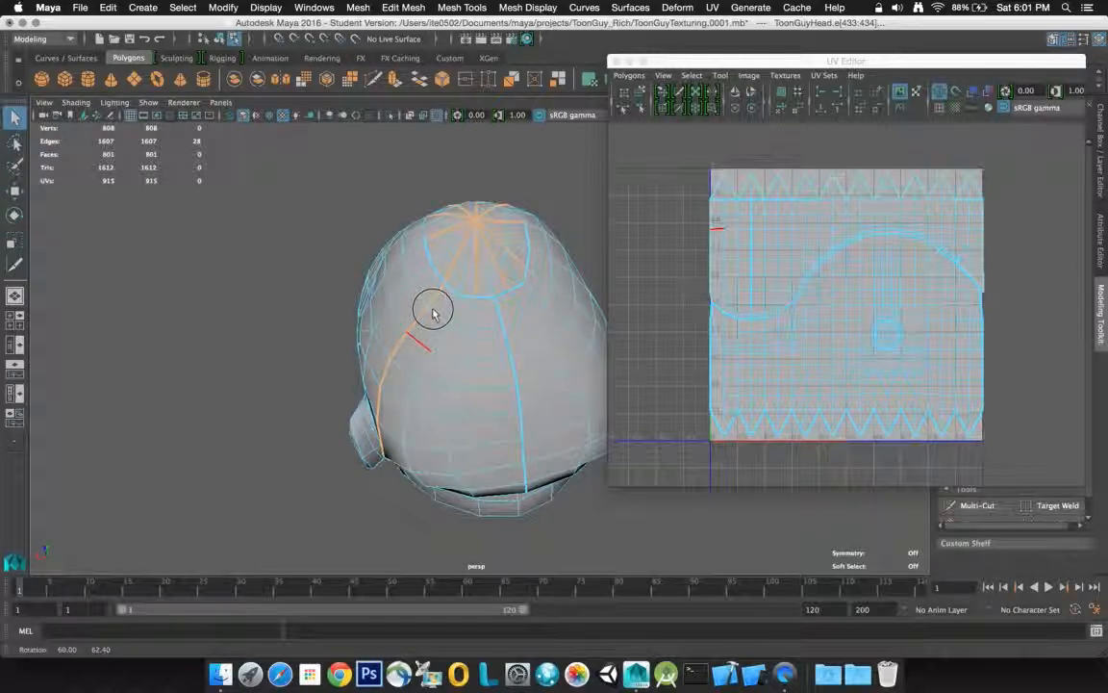
left_click(486, 268)
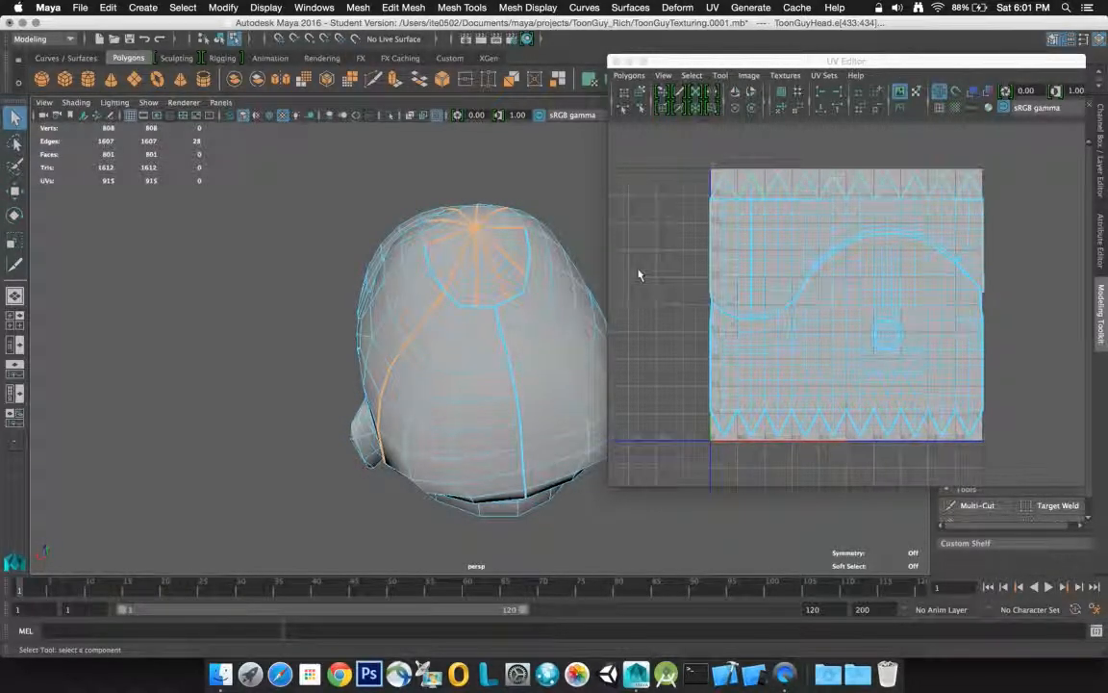
right_click_drag(645, 279, 680, 284, "shift")
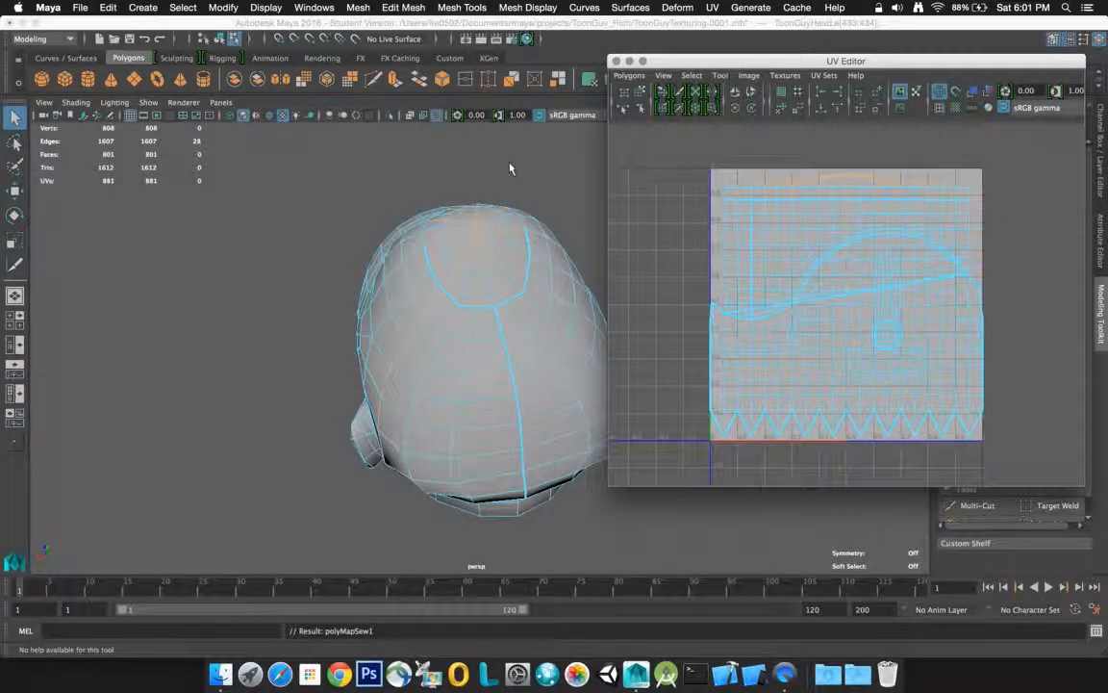
left_click(458, 146)
Select the short run of seam edges on the side of the hat where it meets the brim
left_click_drag(451, 267, 563, 198, "alt")
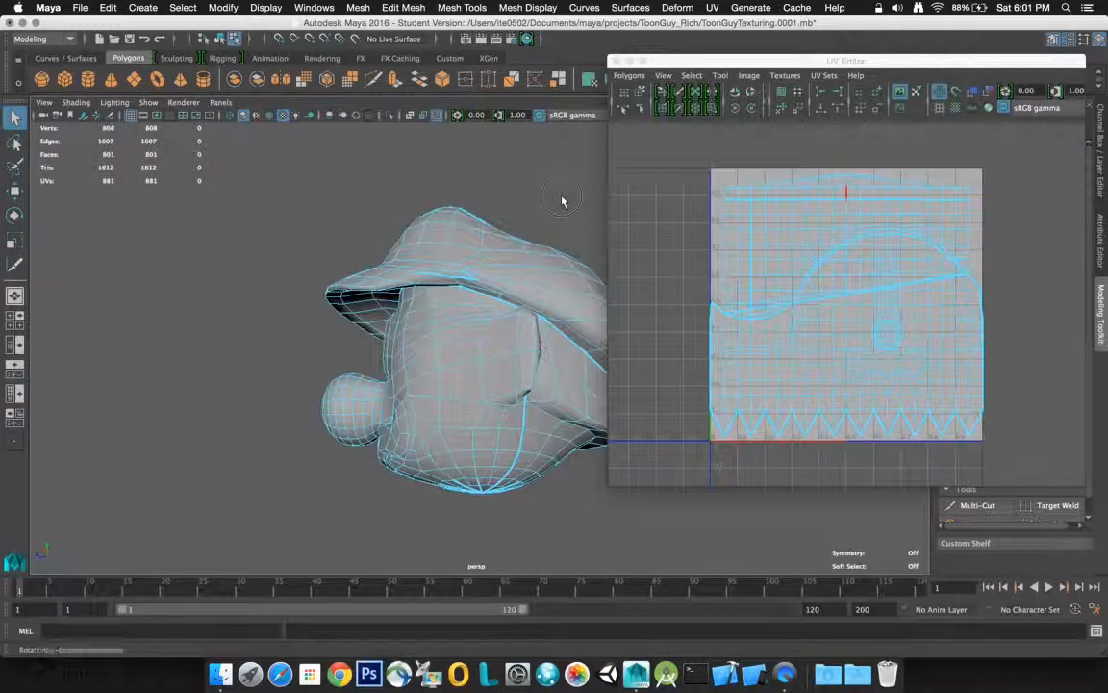
left_click(472, 283)
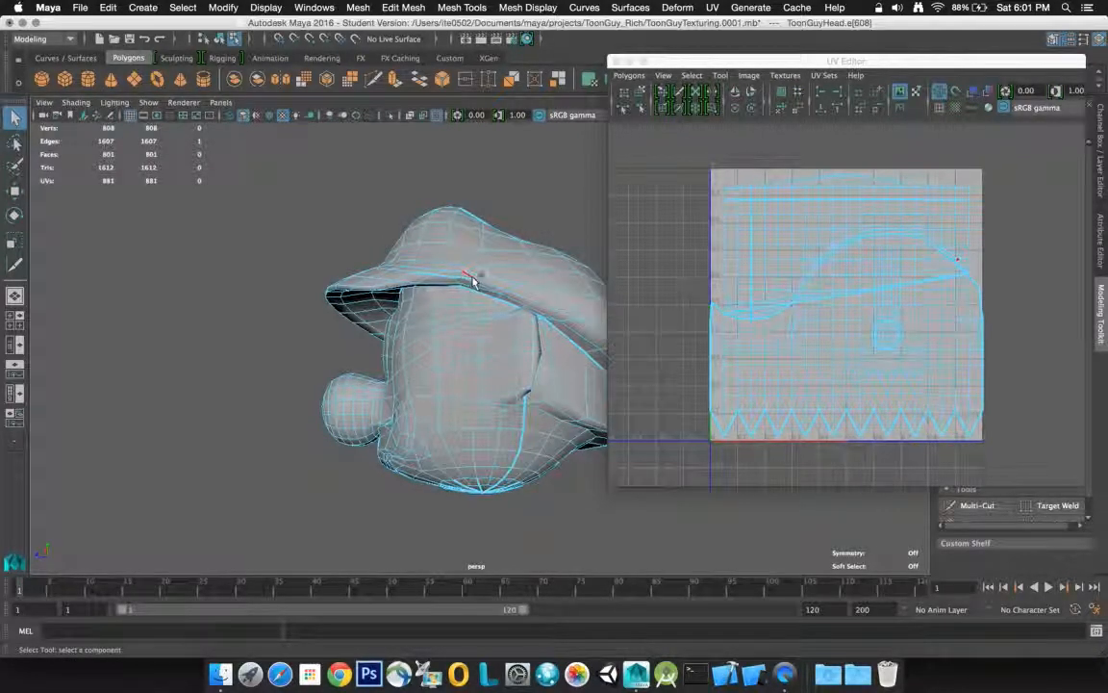
left_click(470, 281, "shift")
left_click(459, 280, "shift")
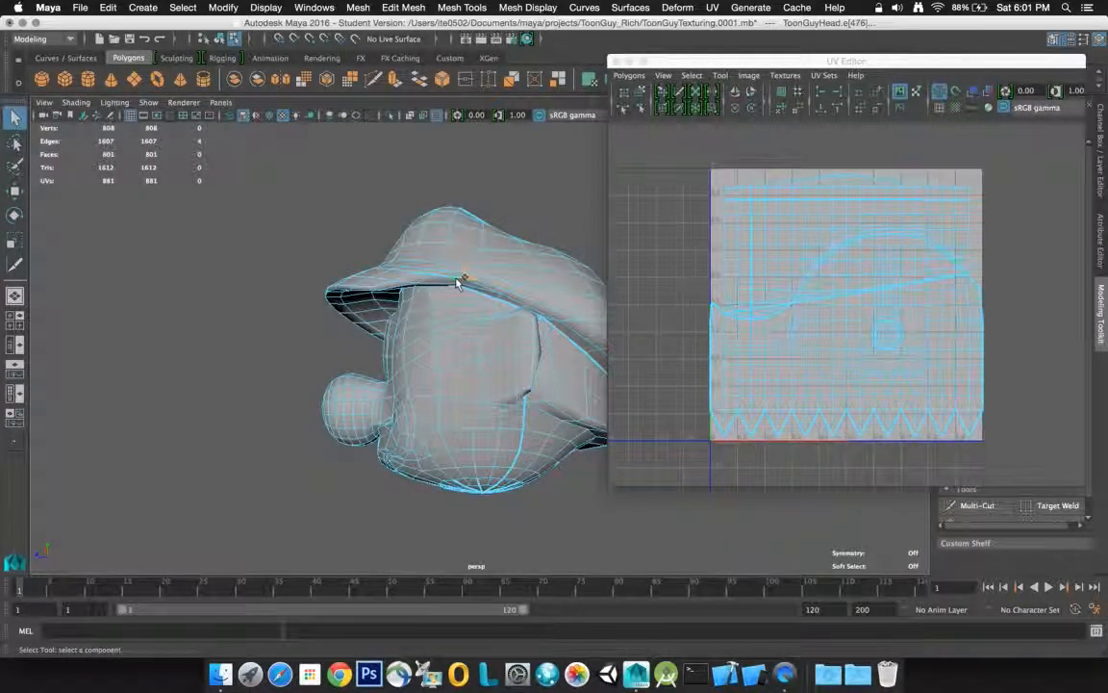
left_click(455, 280, "shift")
left_click(463, 282, "shift")
left_click(442, 280, "shift")
left_click(432, 278, "shift")
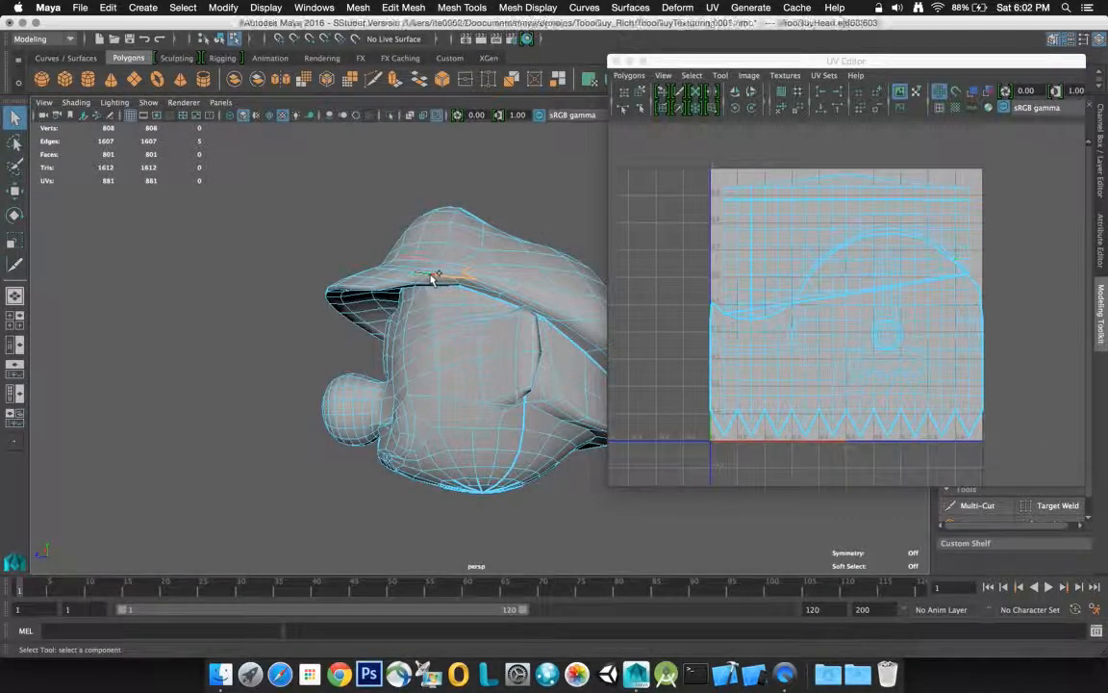
Sew the UVs along the selected edges beside the hat's brim, and clear the selection
left_click_drag(418, 255, 446, 277, "alt")
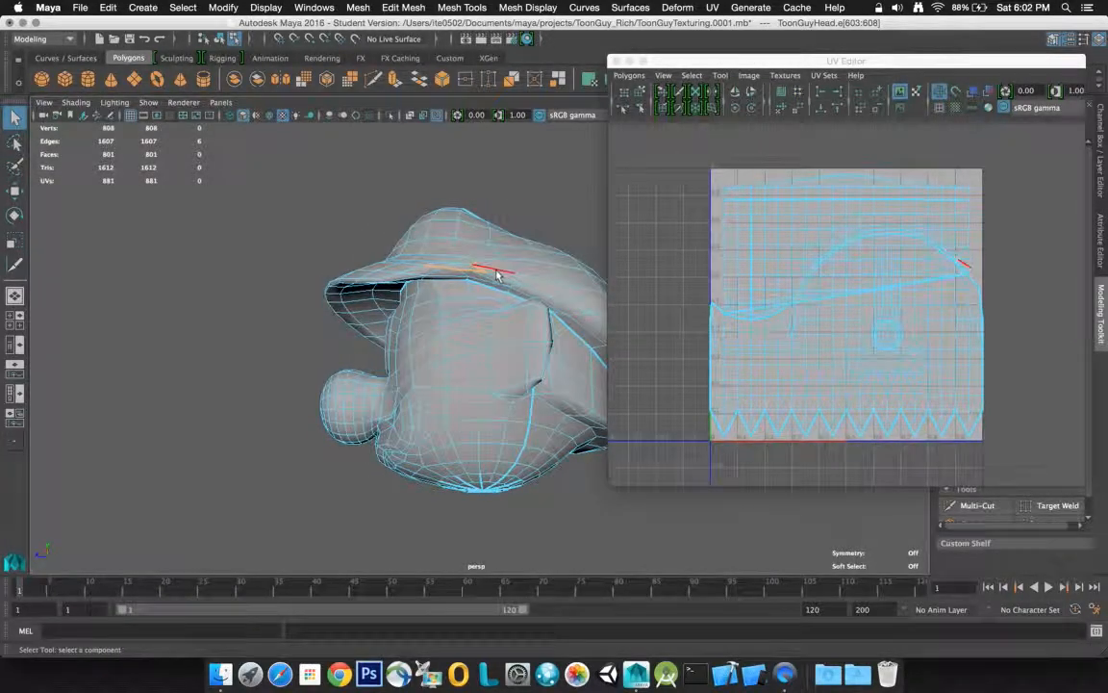
left_click(664, 297)
right_click_drag(664, 296, 690, 293, "shift")
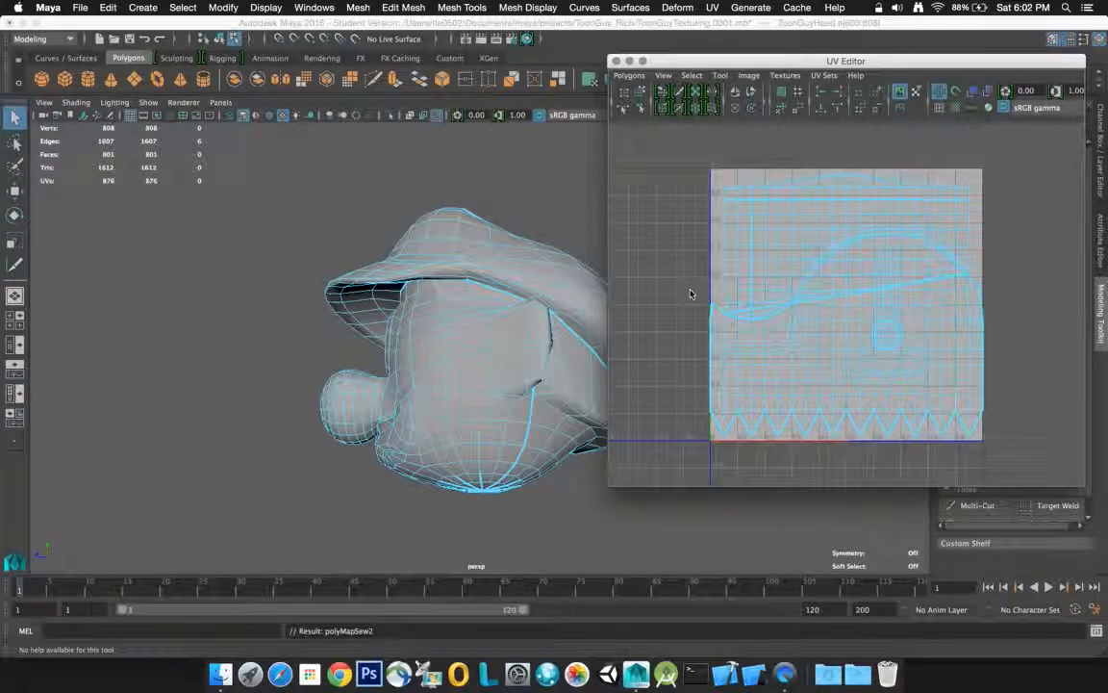
left_click(574, 183)
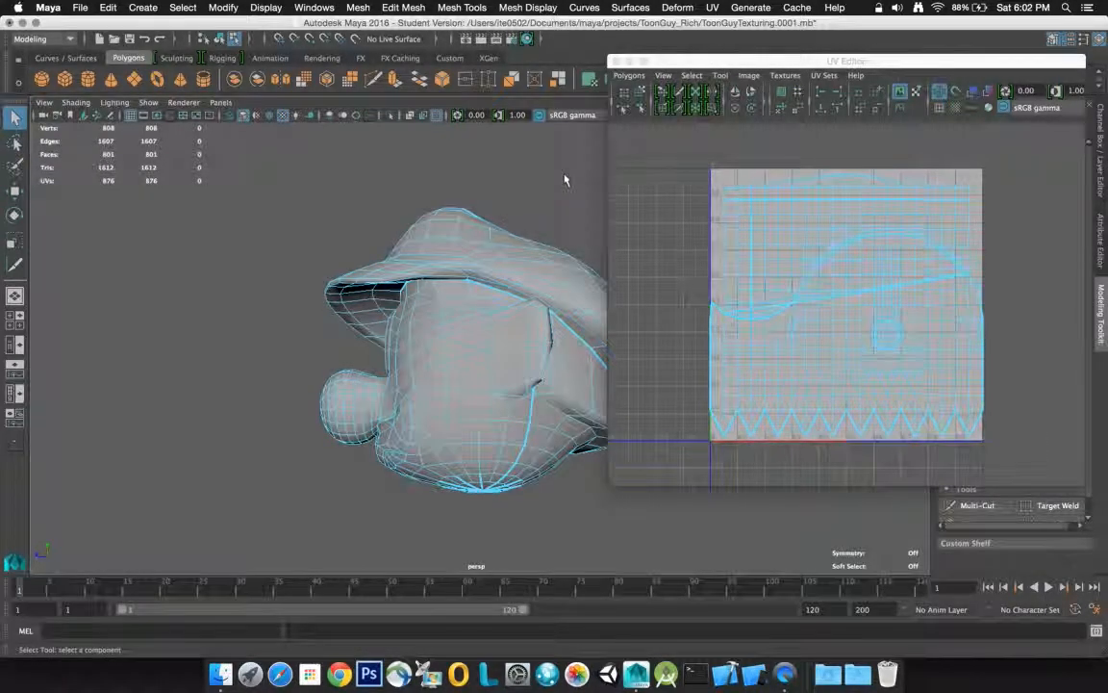
Select the line of edges along the underside of the hat's brim, from one side of the head to the other
left_click_drag(574, 178, 432, 315, "alt")
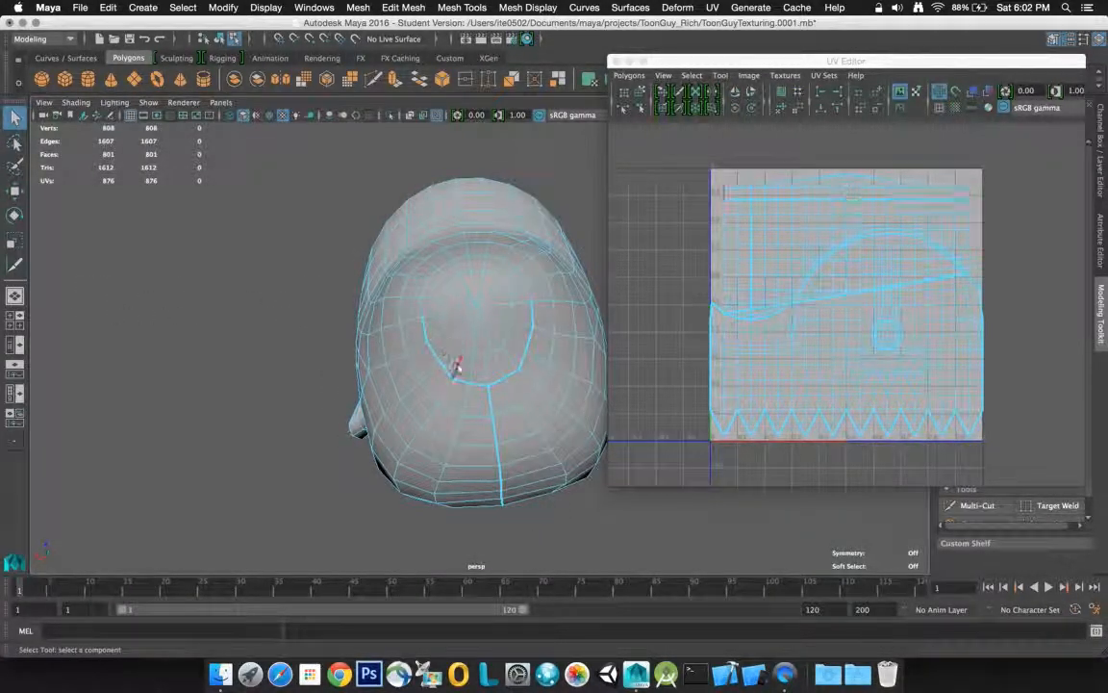
left_click_drag(488, 345, 762, 208, "alt")
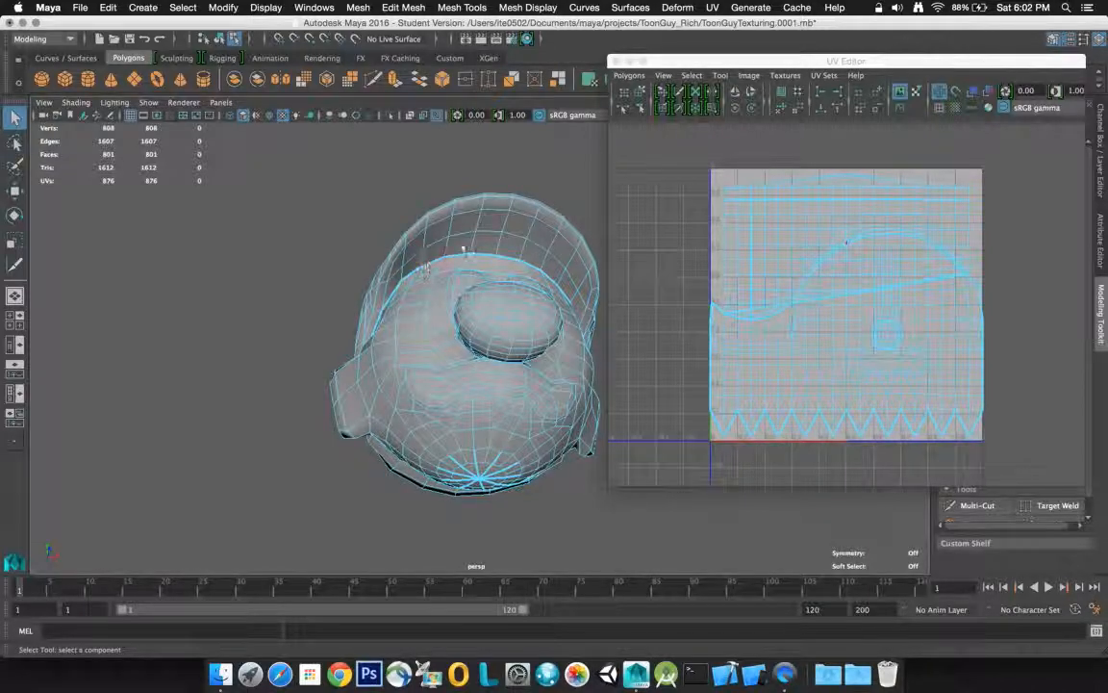
left_click_drag(463, 203, 465, 243, "alt")
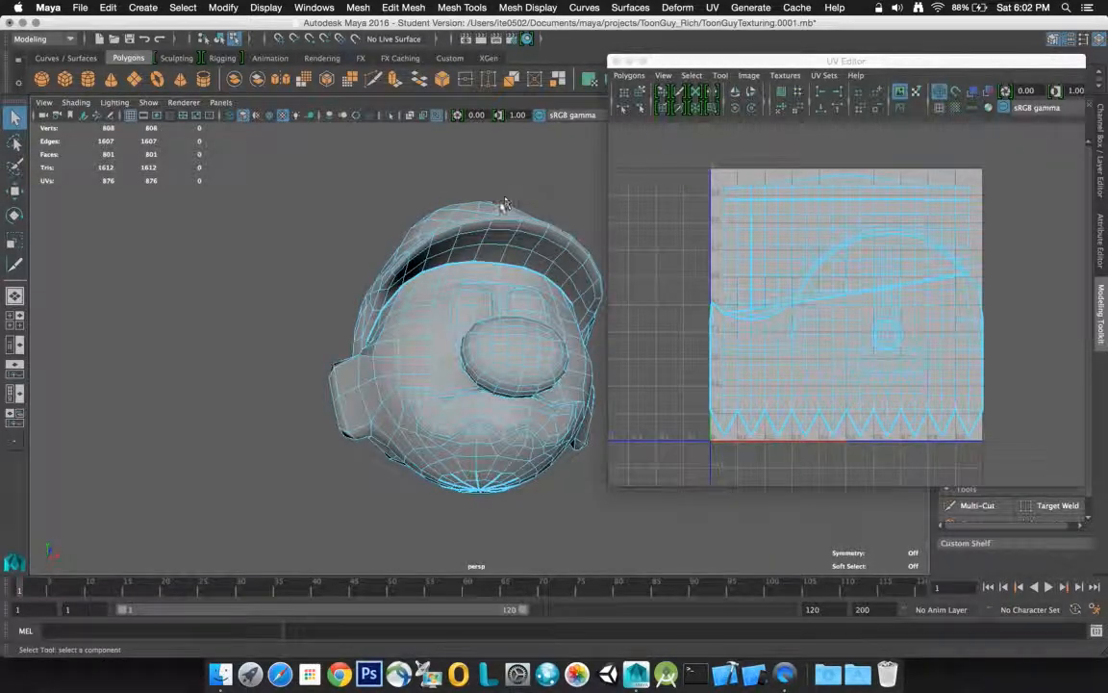
left_click_drag(470, 211, 465, 183, "alt")
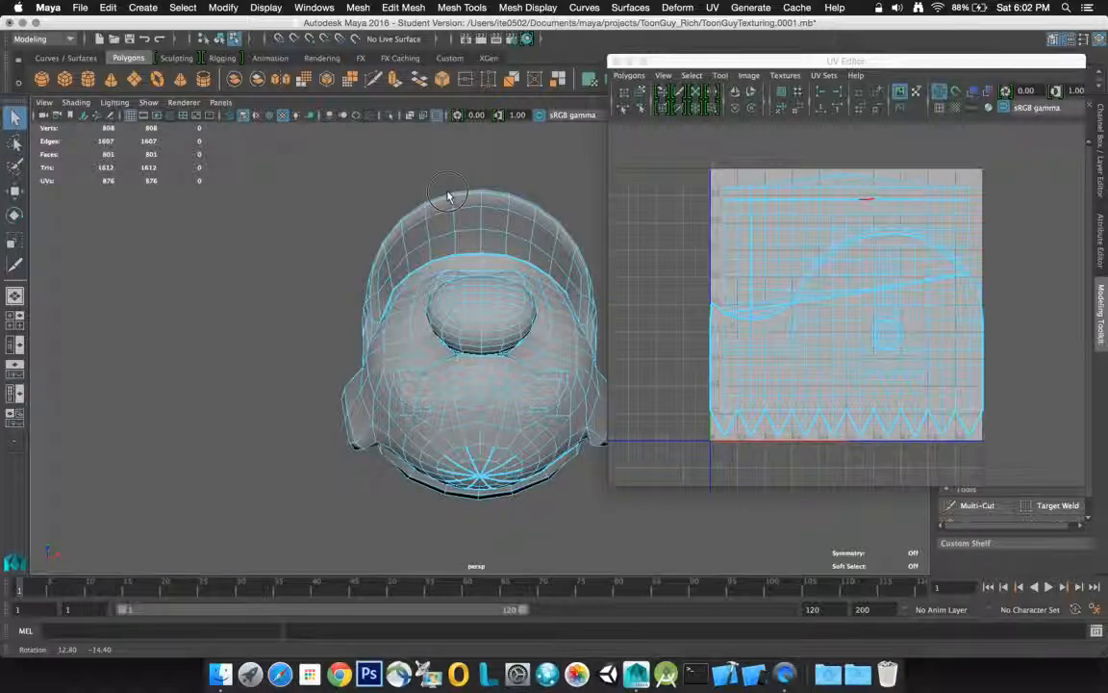
left_click_drag(449, 196, 435, 210, "alt")
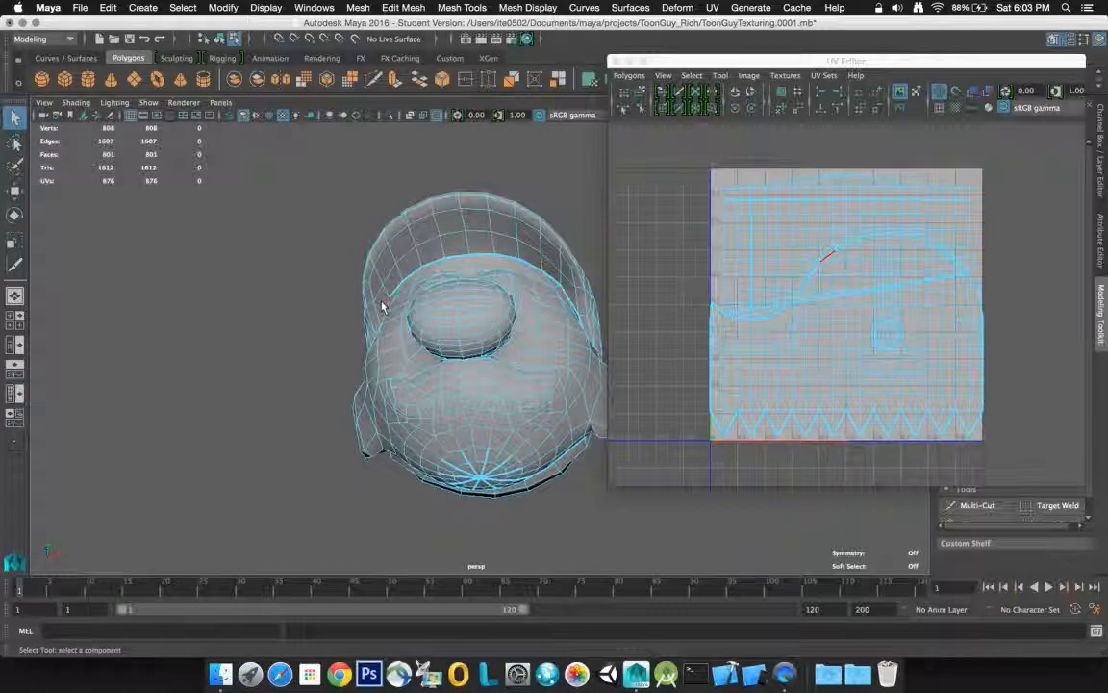
mouse_move(380, 307)
left_mouse_down("alt")
mouse_move(396, 297)
mouse_move(412, 315)
mouse_move(399, 314)
left_mouse_up("alt")
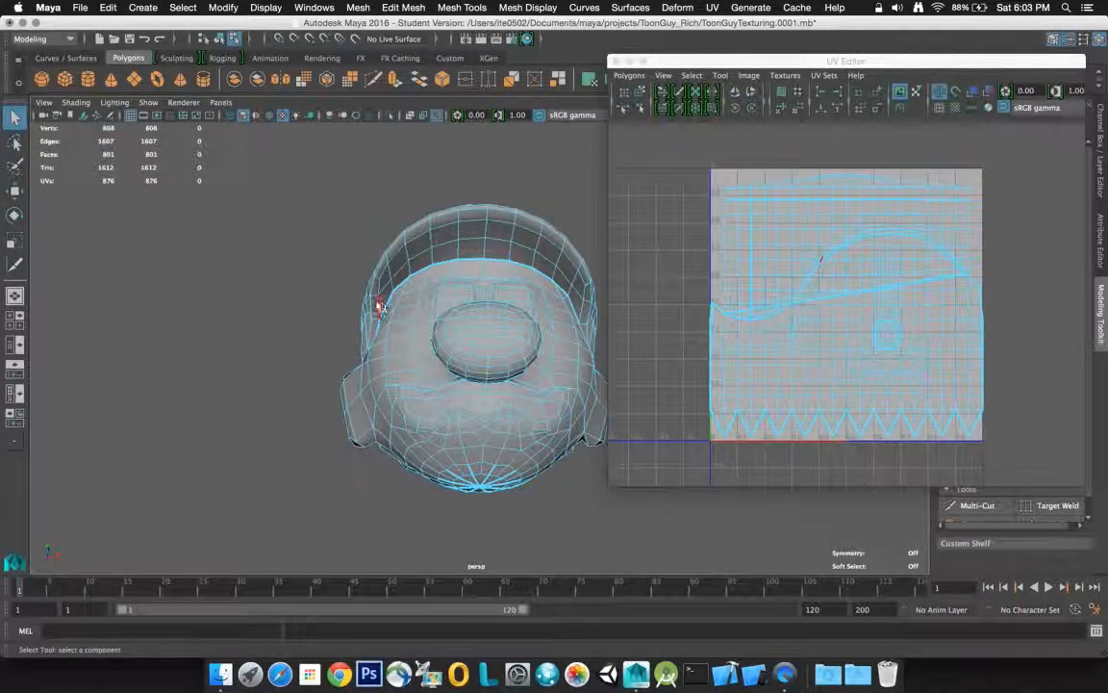
left_click(378, 294)
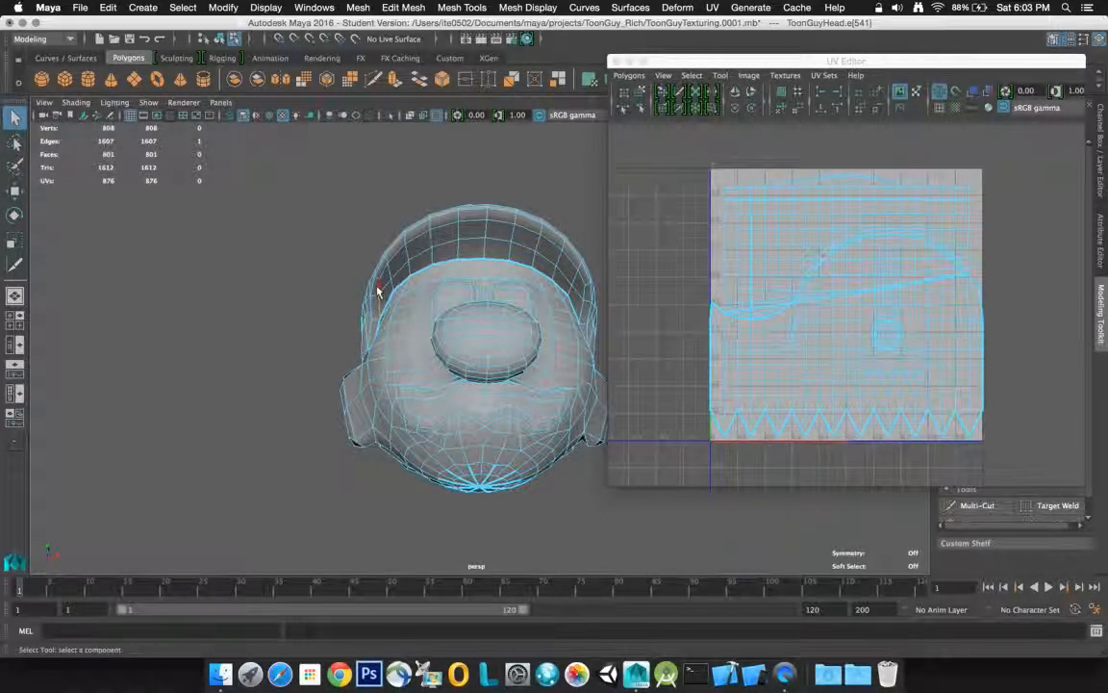
left_click(378, 292, "shift")
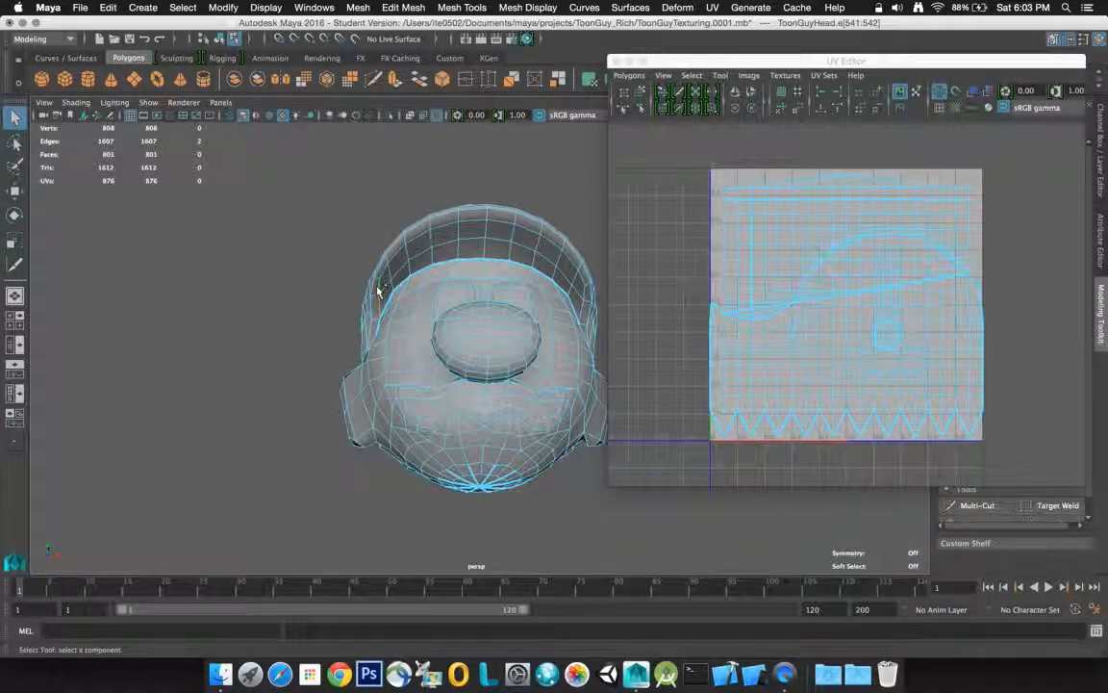
double_click(382, 274, "shift")
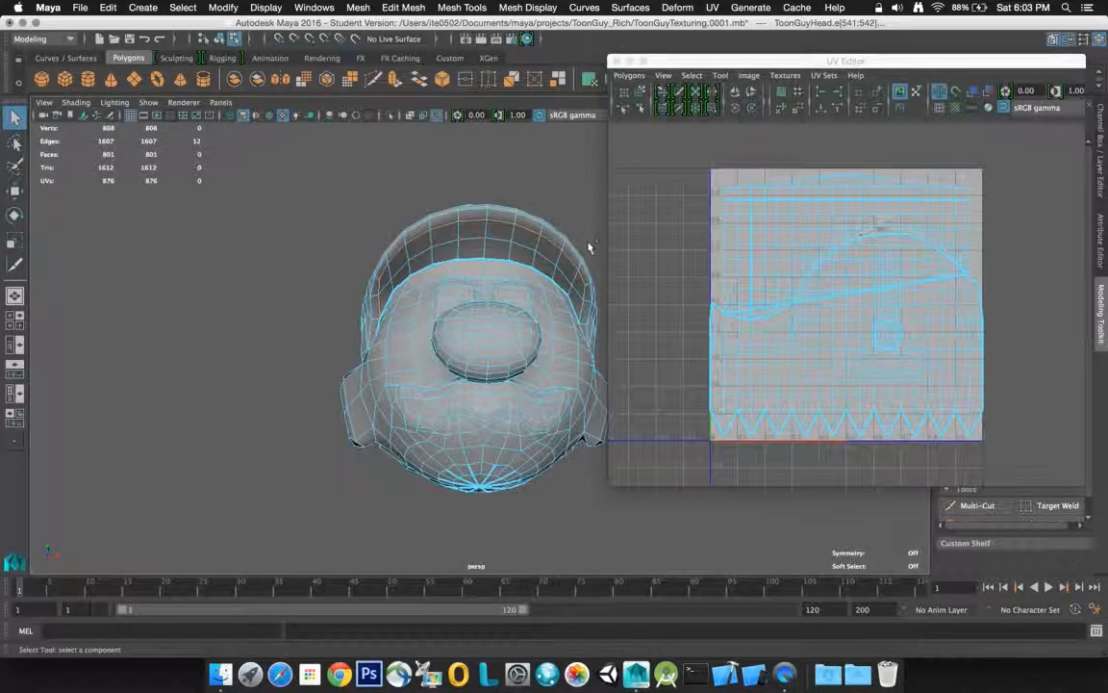
left_click(584, 308, "shift")
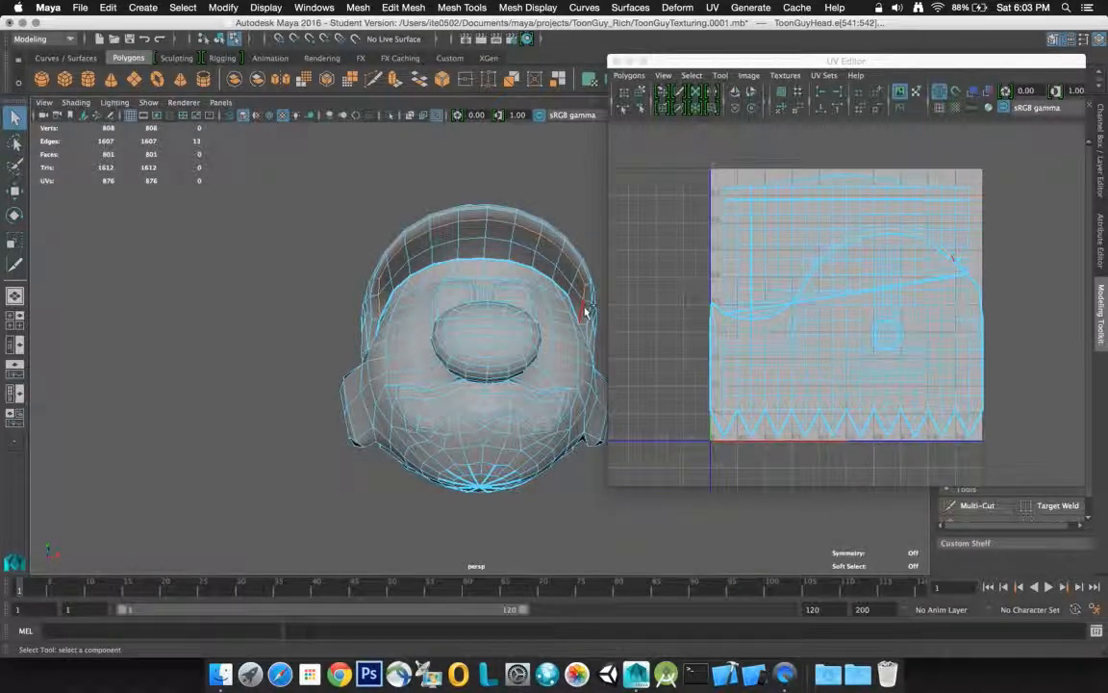
Cut the UVs along the line of edges under the hat's brim, and clear the selection
mouse_move(576, 302)
left_mouse_down("alt")
mouse_move(541, 302)
mouse_move(537, 280)
mouse_move(559, 268)
mouse_move(584, 279)
mouse_move(589, 301)
mouse_move(566, 309)
left_mouse_up("alt")
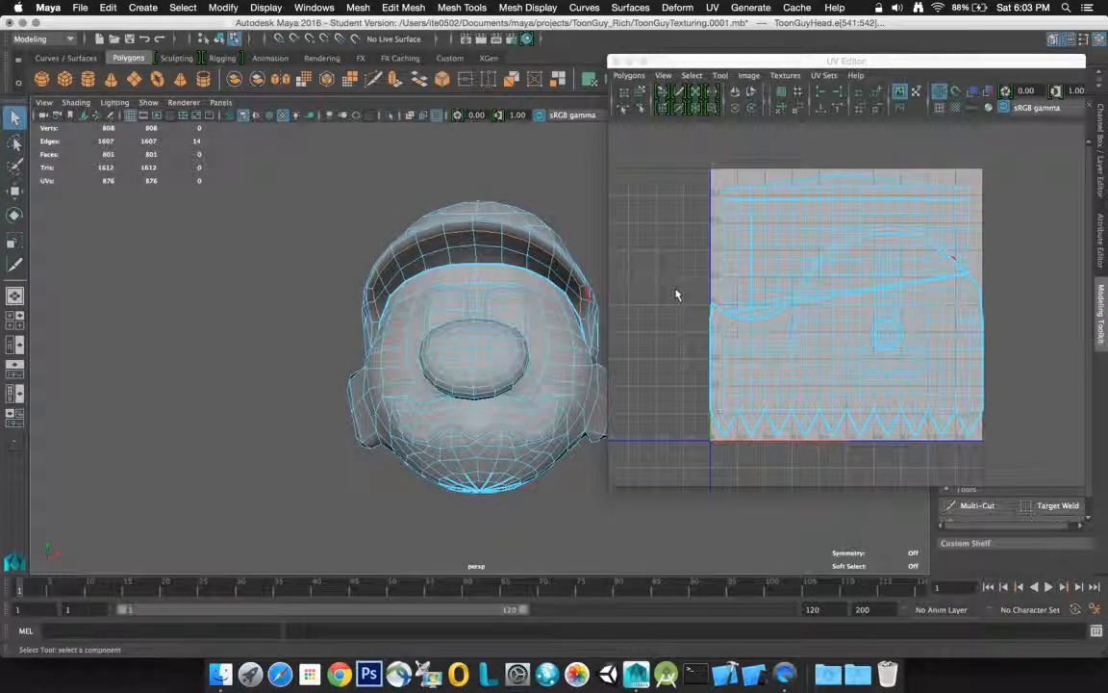
right_click_drag(668, 284, 625, 292, "shift")
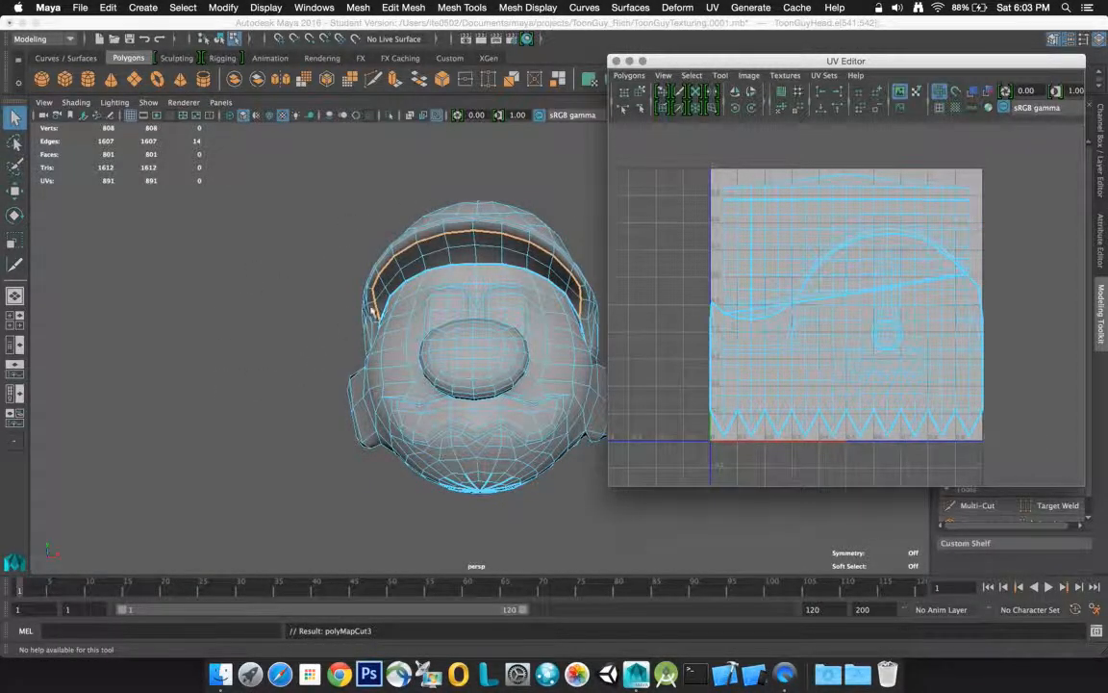
left_click(274, 208)
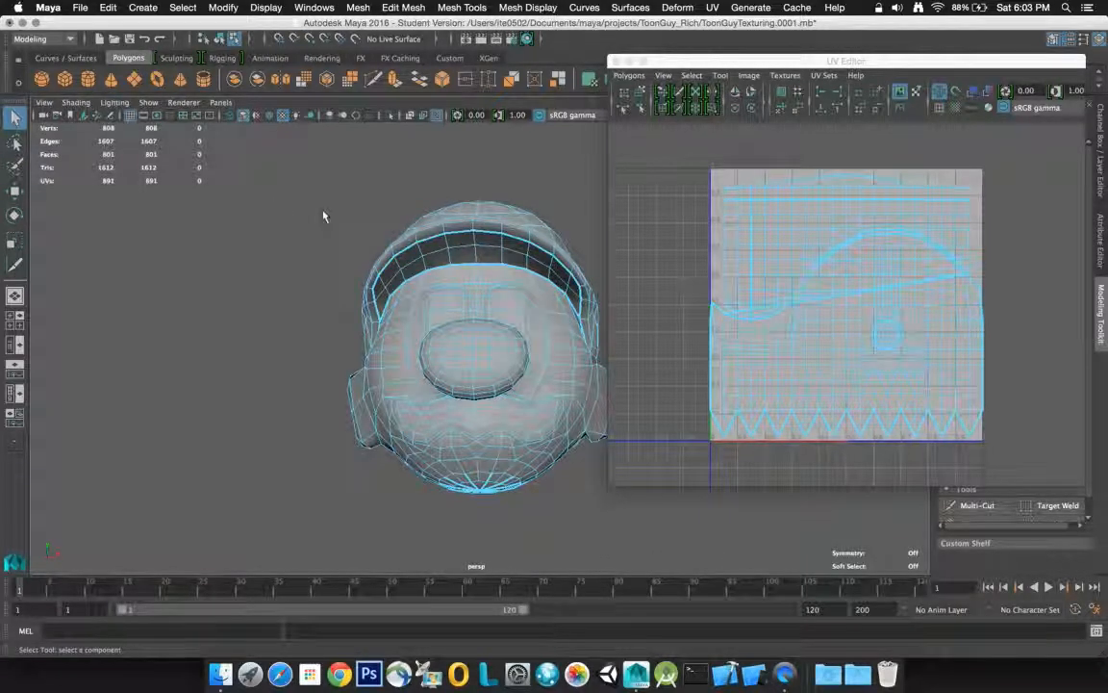
Switch to face selection and select all the faces of the head and hat
left_click_drag(324, 223, 297, 212, "alt")
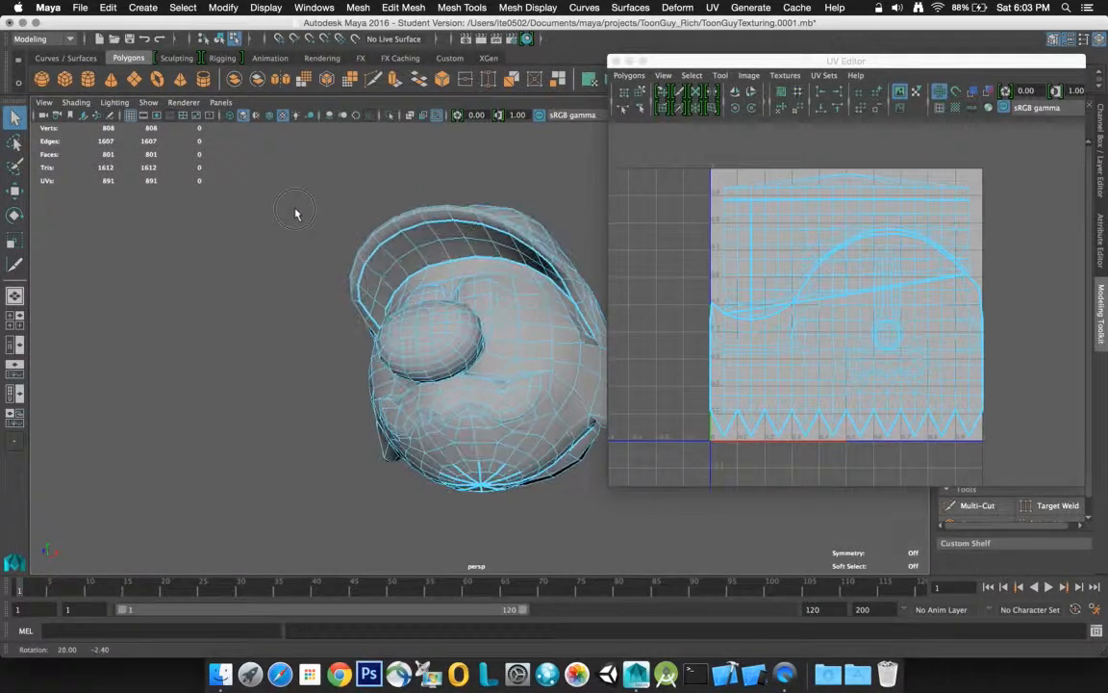
right_click_drag(327, 256, 375, 282)
left_click_drag(272, 169, 679, 529)
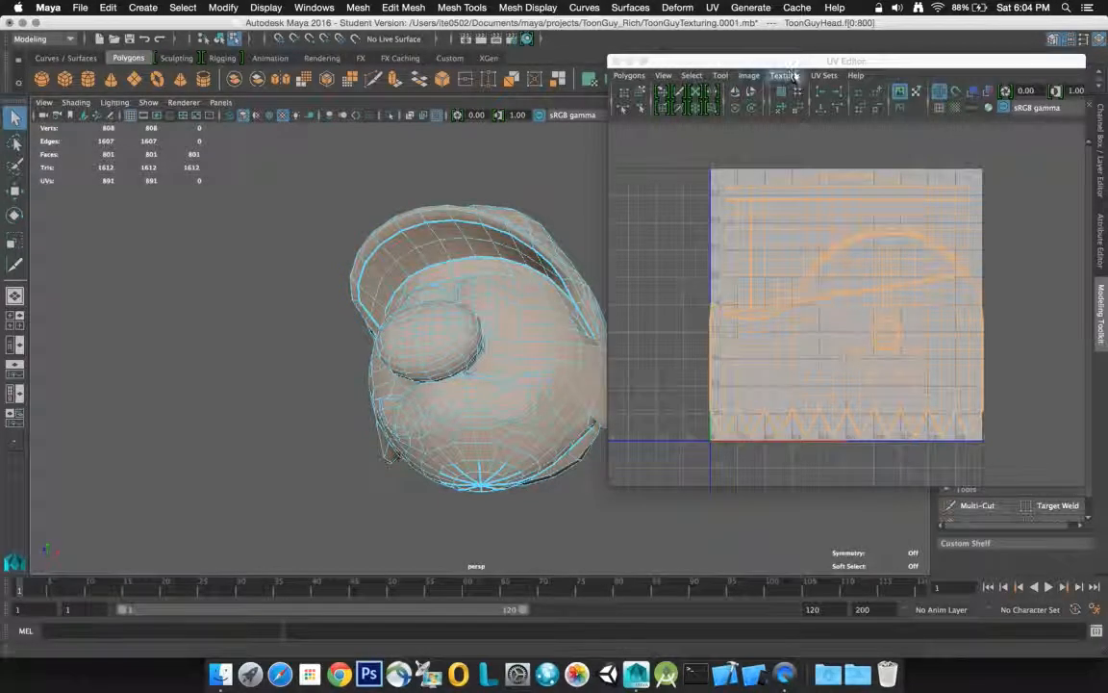
Normalize the UVs of the selected head and hat faces collectively, centred on the closest tile
left_click(713, 8)
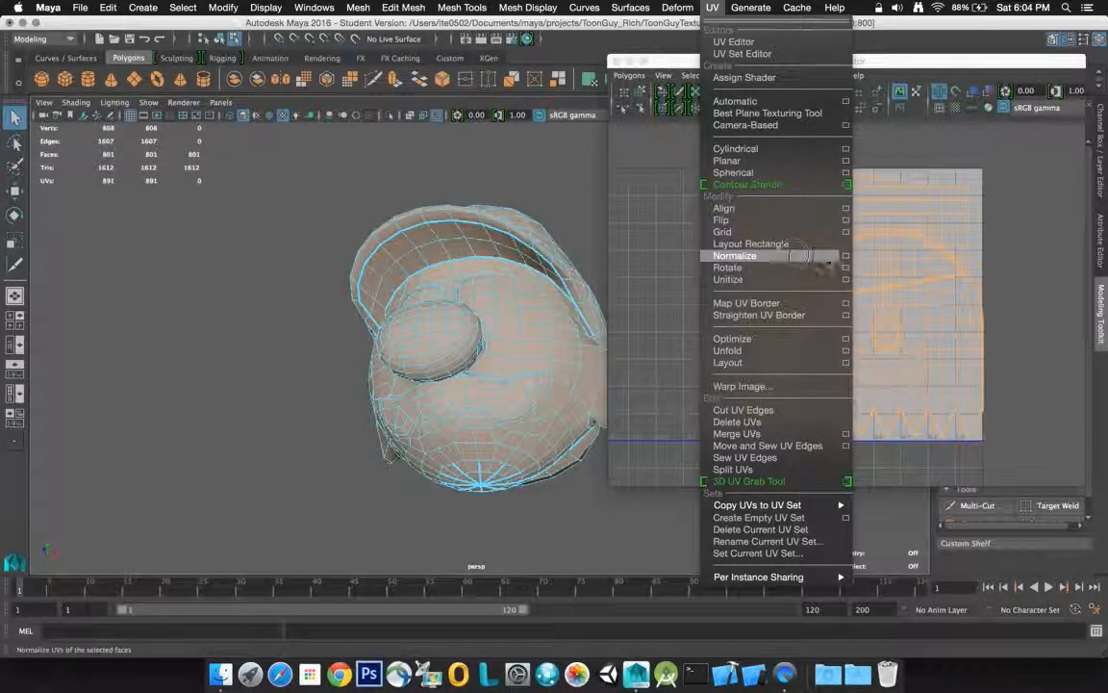
left_click(846, 256)
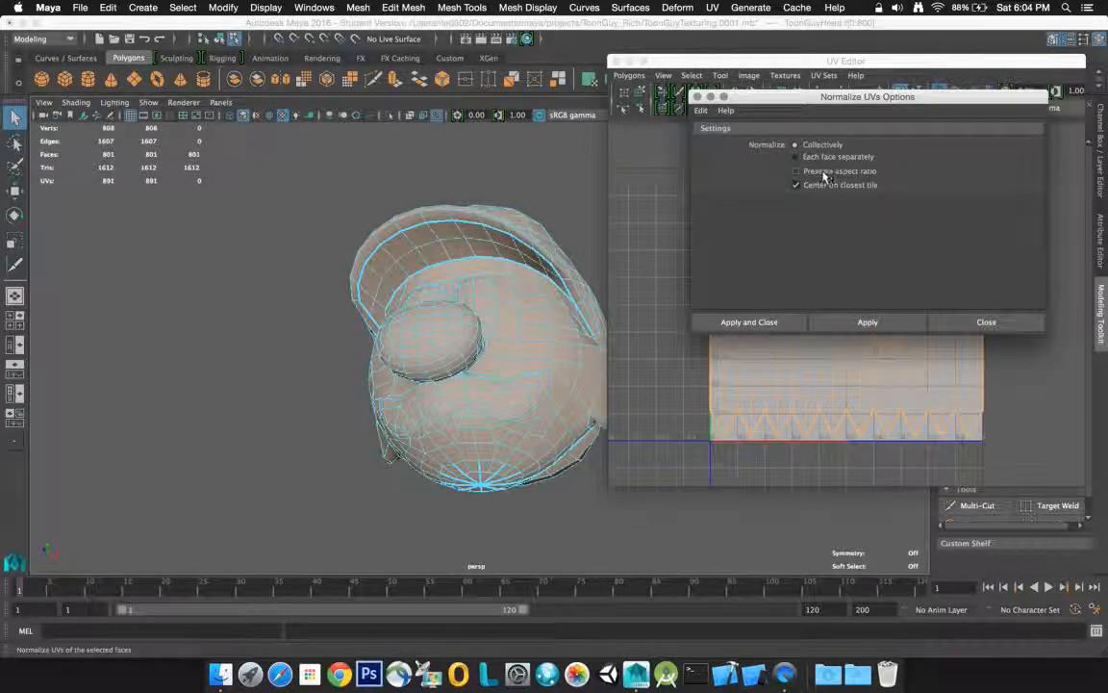
left_click(781, 317)
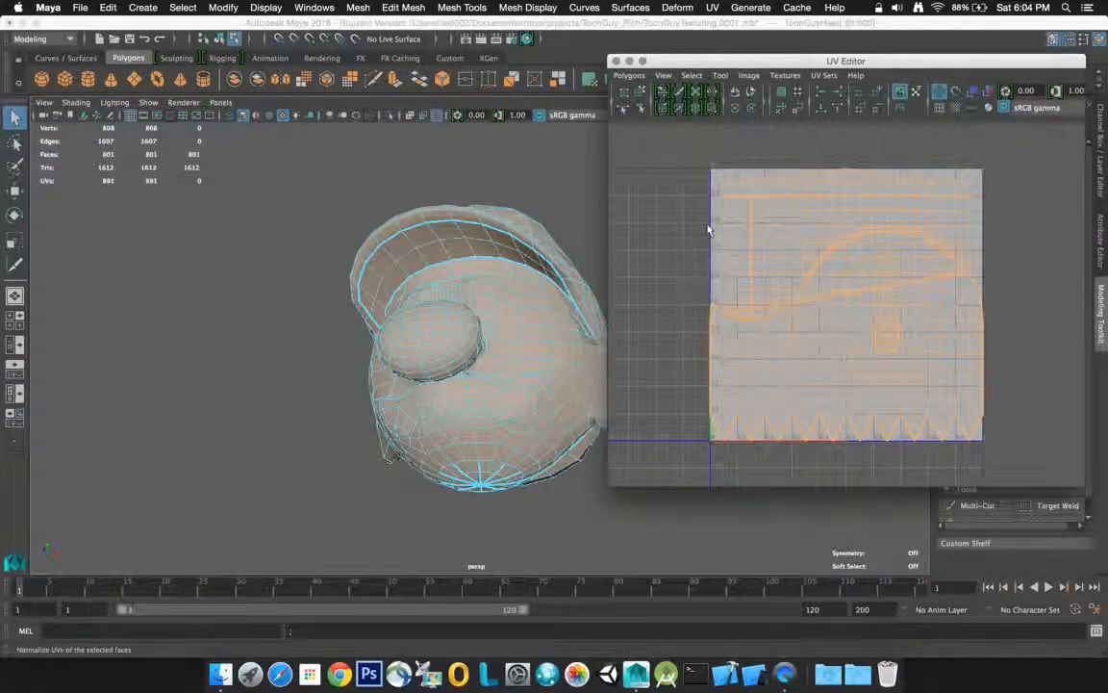
Unfold the selected faces' UVs with the Unfold3D method, using a 1024 map size and a room space of 10 pixels
left_click(712, 8)
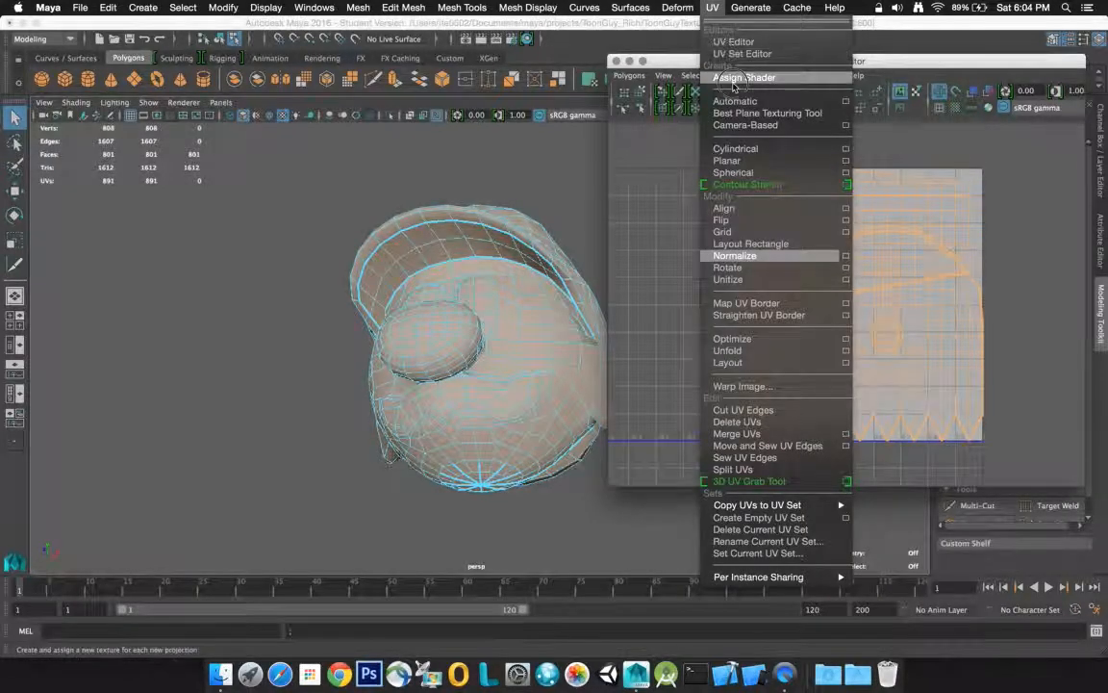
left_click(779, 230)
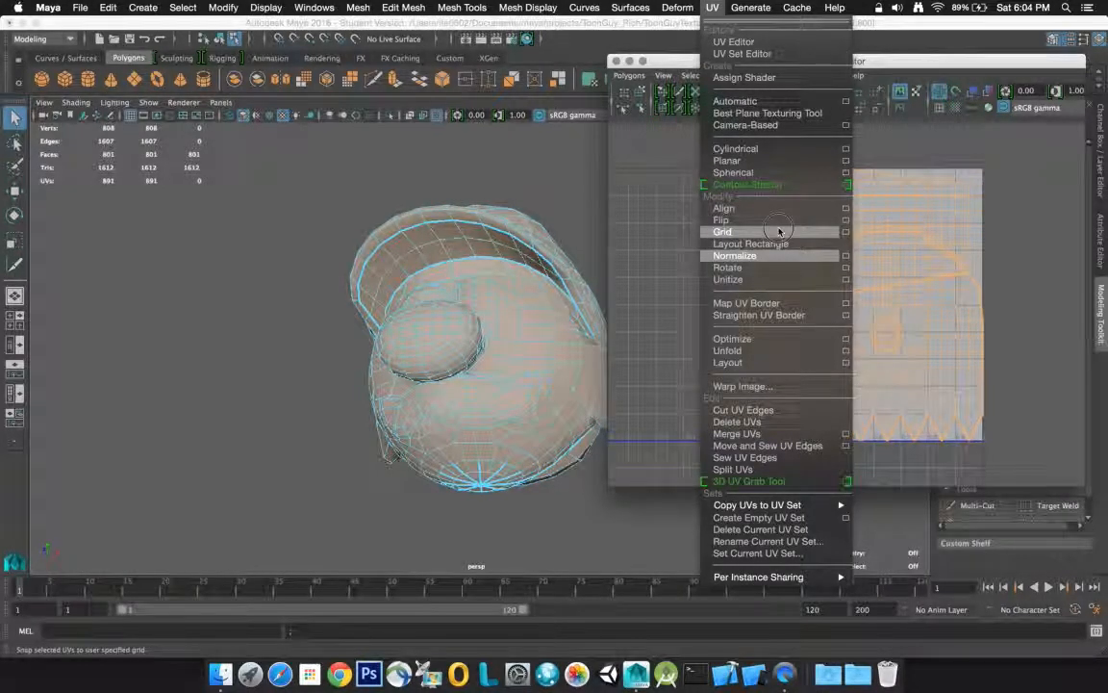
left_click(847, 352)
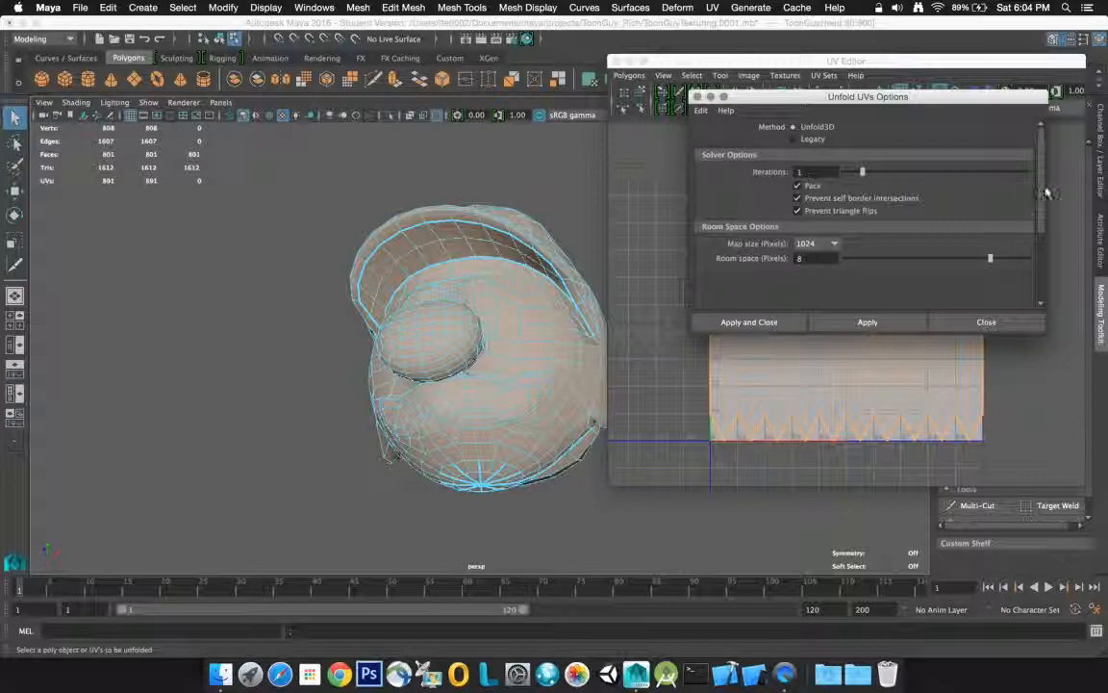
mouse_move(1046, 173)
left_mouse_down()
mouse_move(1046, 227)
mouse_move(1045, 195)
left_mouse_up()
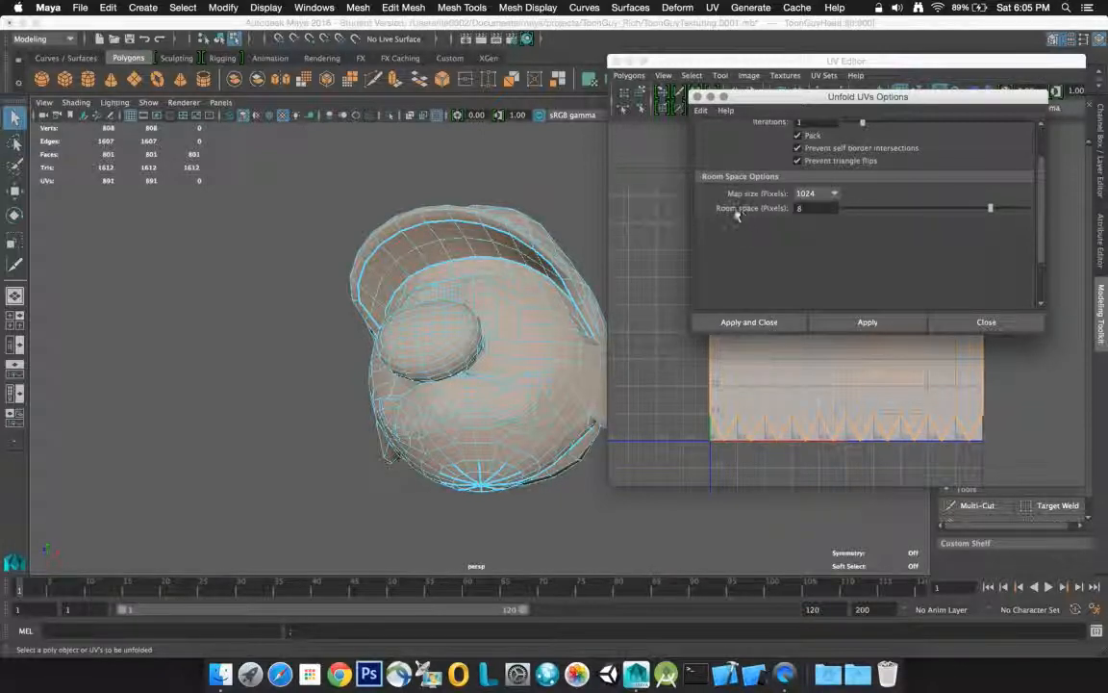
left_click(991, 209)
left_click_drag(1010, 212, 1026, 212)
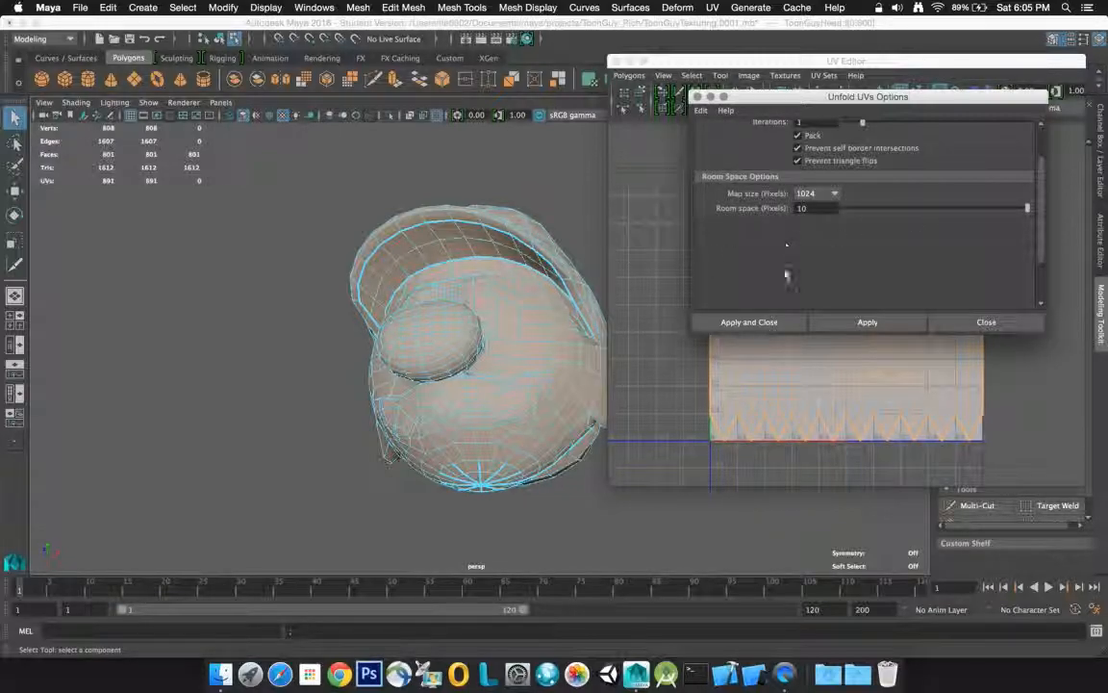
left_click(748, 321)
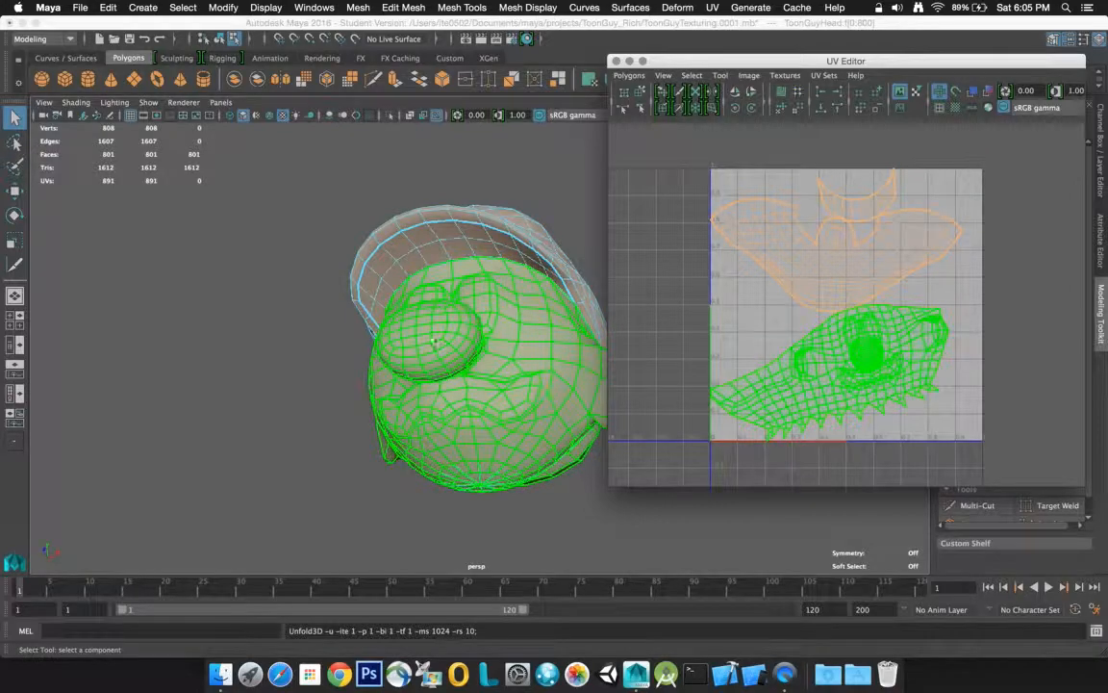
Switch to edge selection and select the seam running from the hat down behind the ear to the base of the head
right_click_drag(486, 187, 482, 166)
left_click(510, 278)
left_click(520, 192)
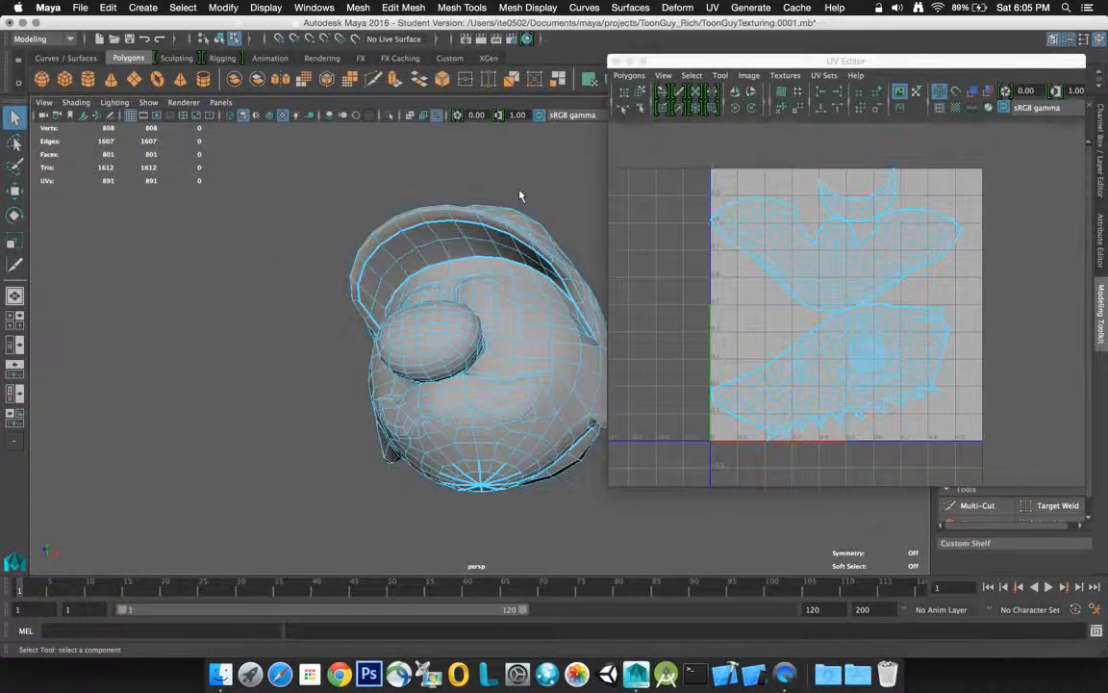
left_click_drag(532, 323, 327, 334, "alt")
left_click(422, 317)
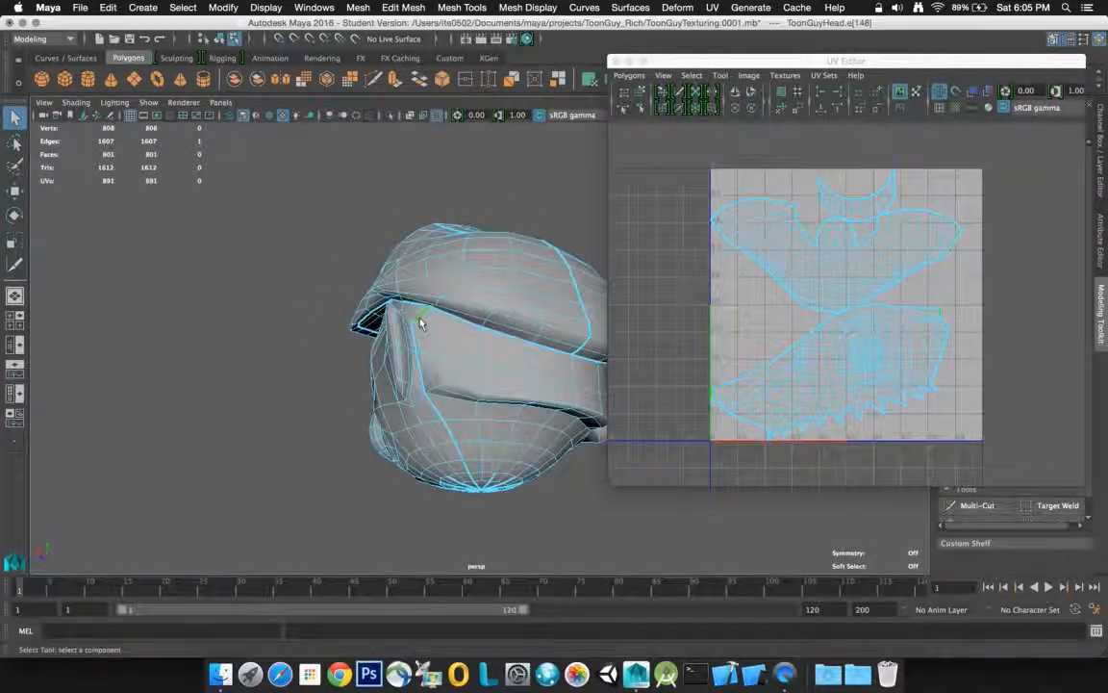
left_click(414, 329)
double_click(415, 339)
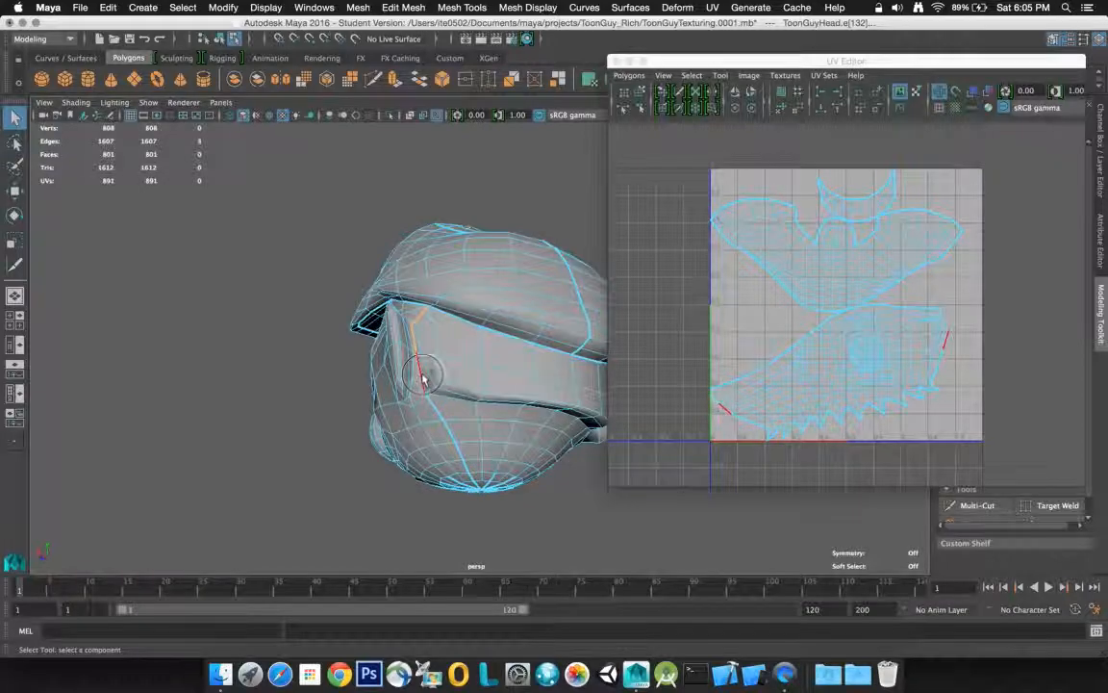
left_click(438, 415, "shift")
left_click(447, 428, "shift")
left_click(455, 443, "shift")
left_click(469, 465, "shift")
left_click(470, 471, "shift")
Sew the UVs along the selected seam behind the ear, and clear the selection
left_click_drag(496, 440, 448, 383, "alt")
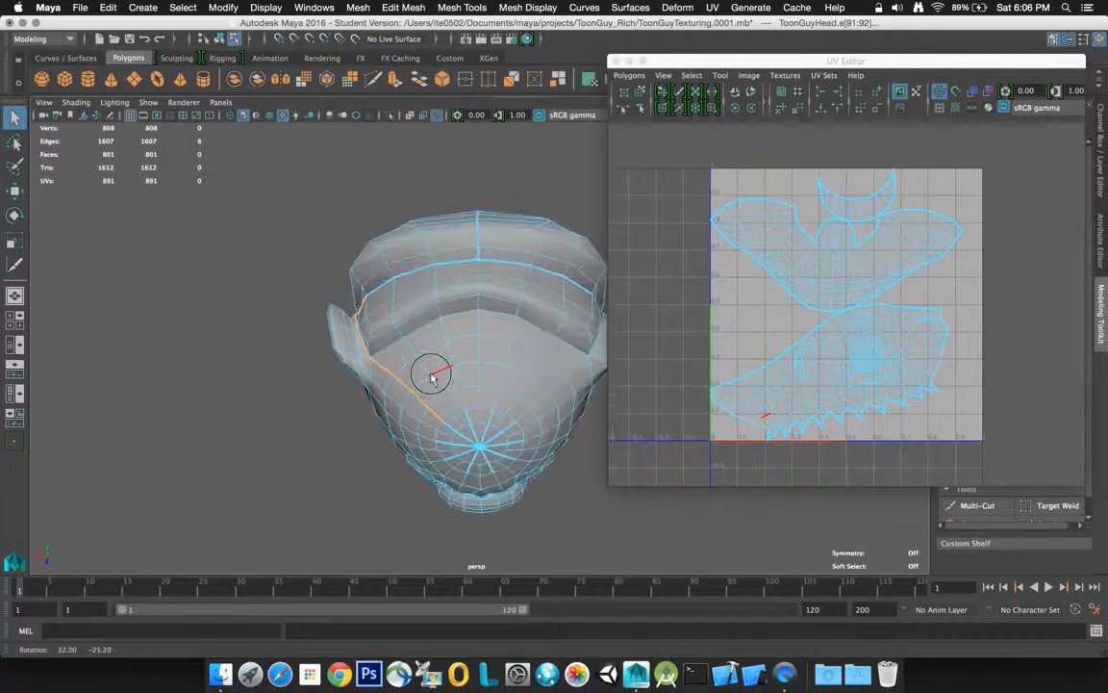
left_click_drag(431, 349, 453, 398, "alt")
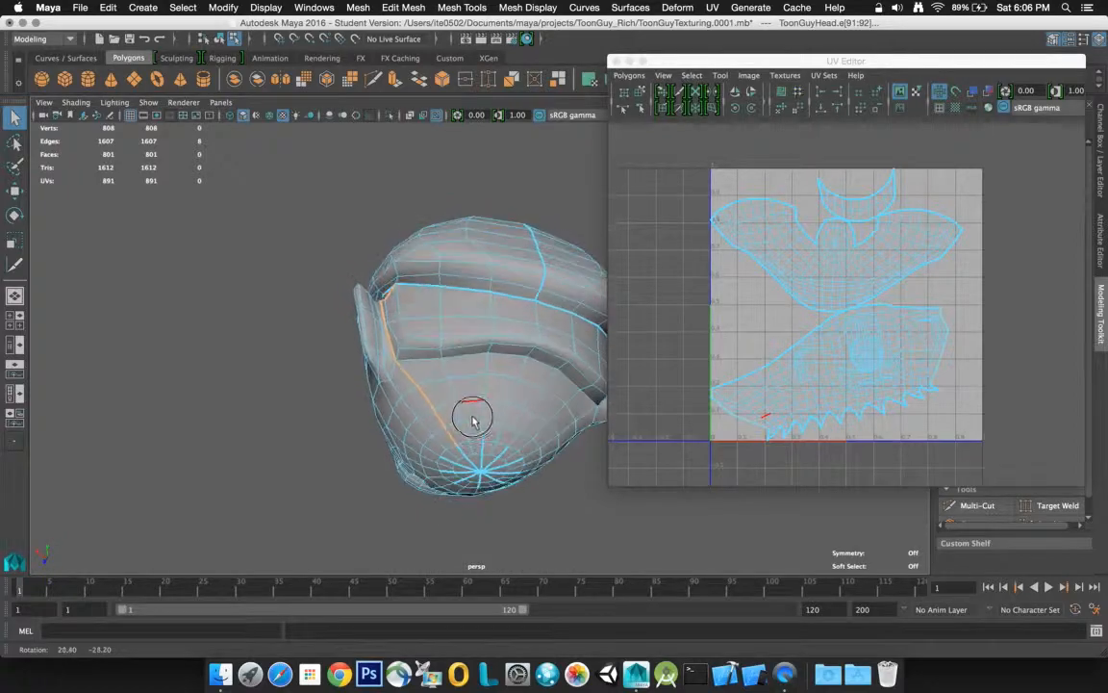
left_click_drag(571, 447, 499, 444, "alt")
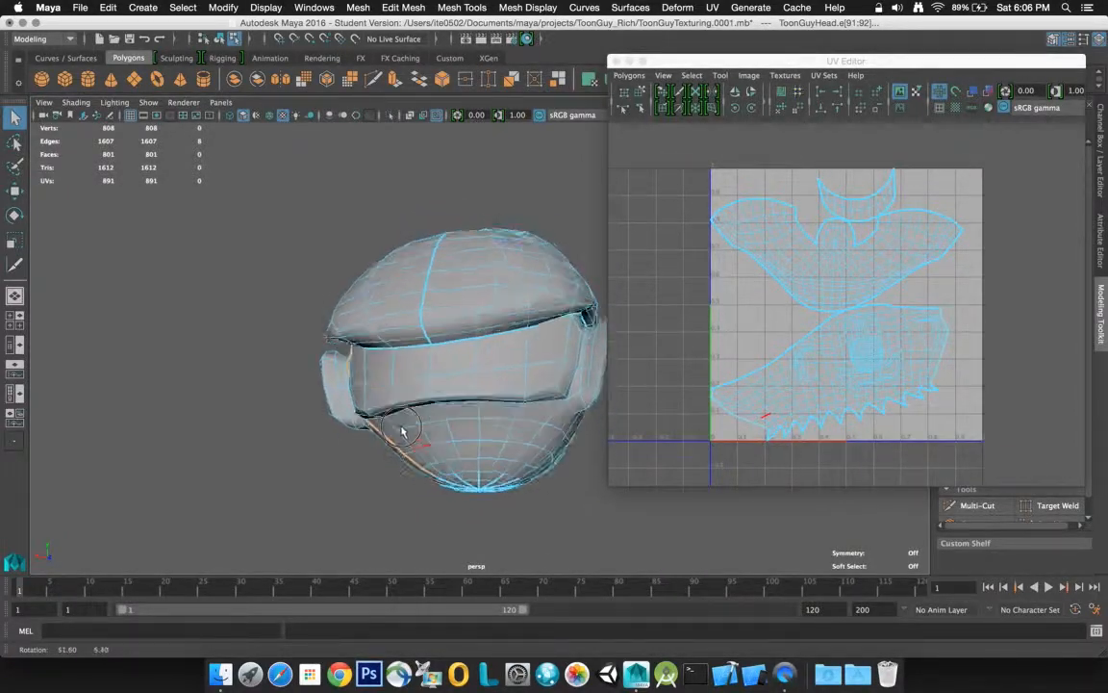
left_click_drag(404, 418, 507, 458, "alt")
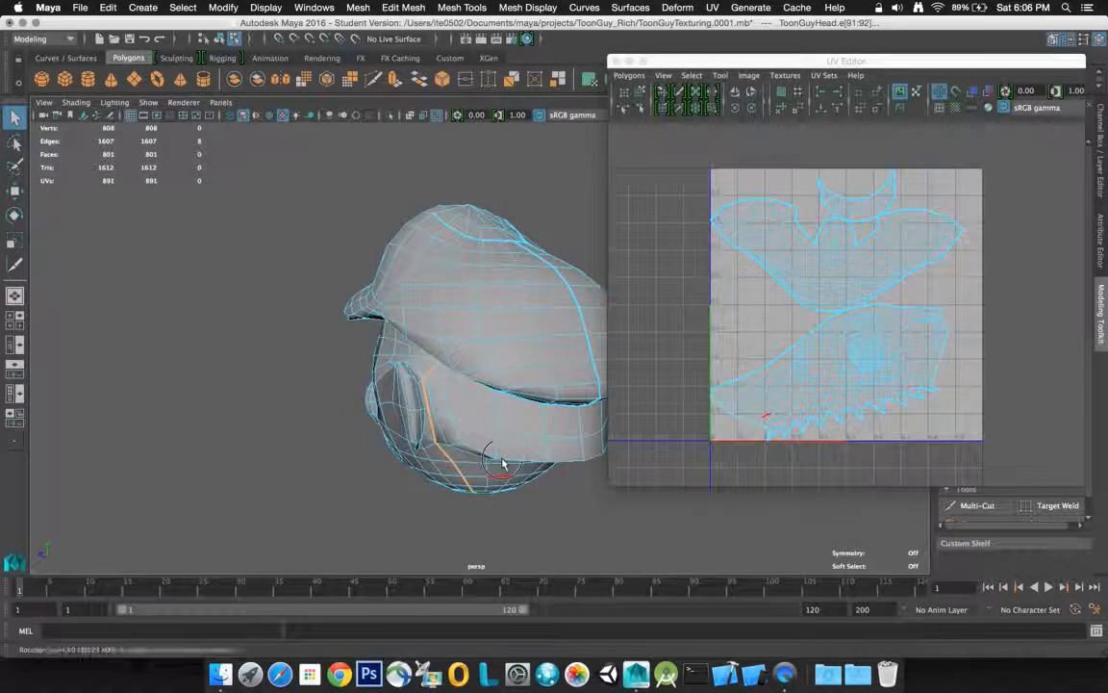
left_click(651, 317)
right_click_drag(651, 317, 685, 313, "shift")
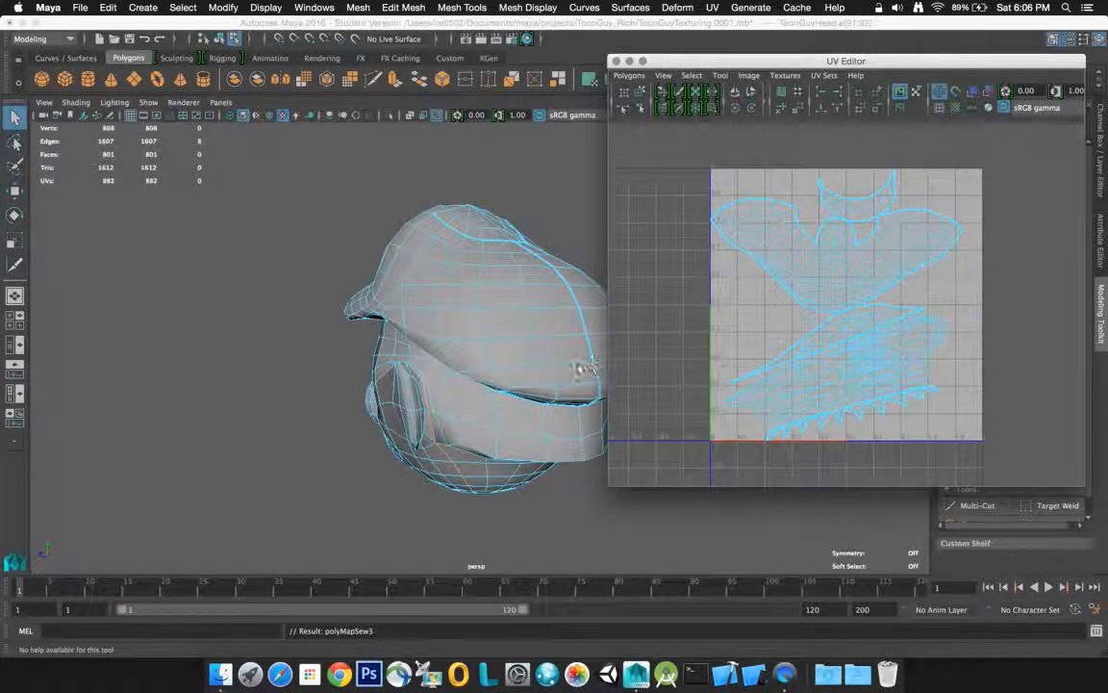
left_click(319, 311)
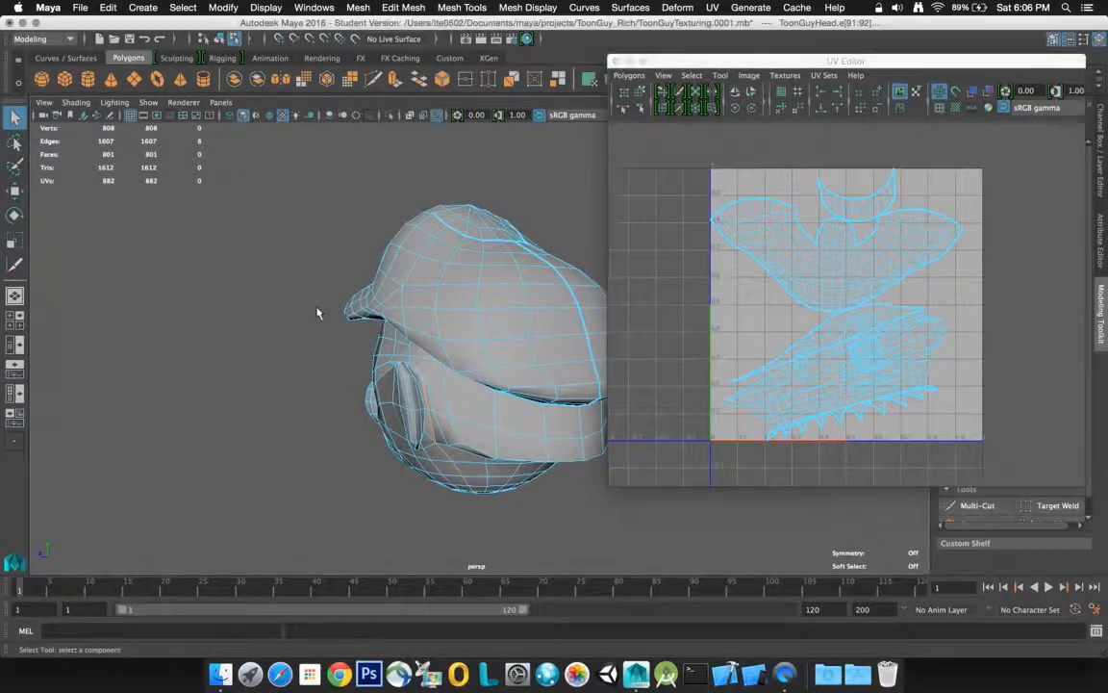
Locate on the model an edge picked at the end of the head's UV shell, and clear the selection
left_click_drag(399, 323, 303, 289, "alt")
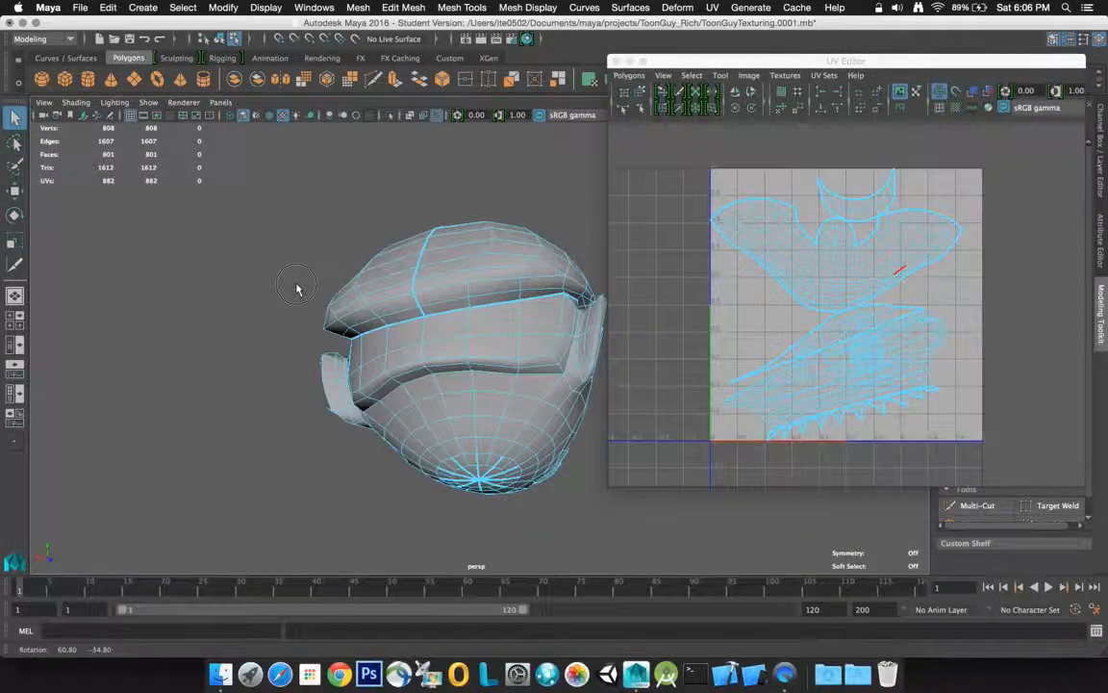
left_click(729, 411)
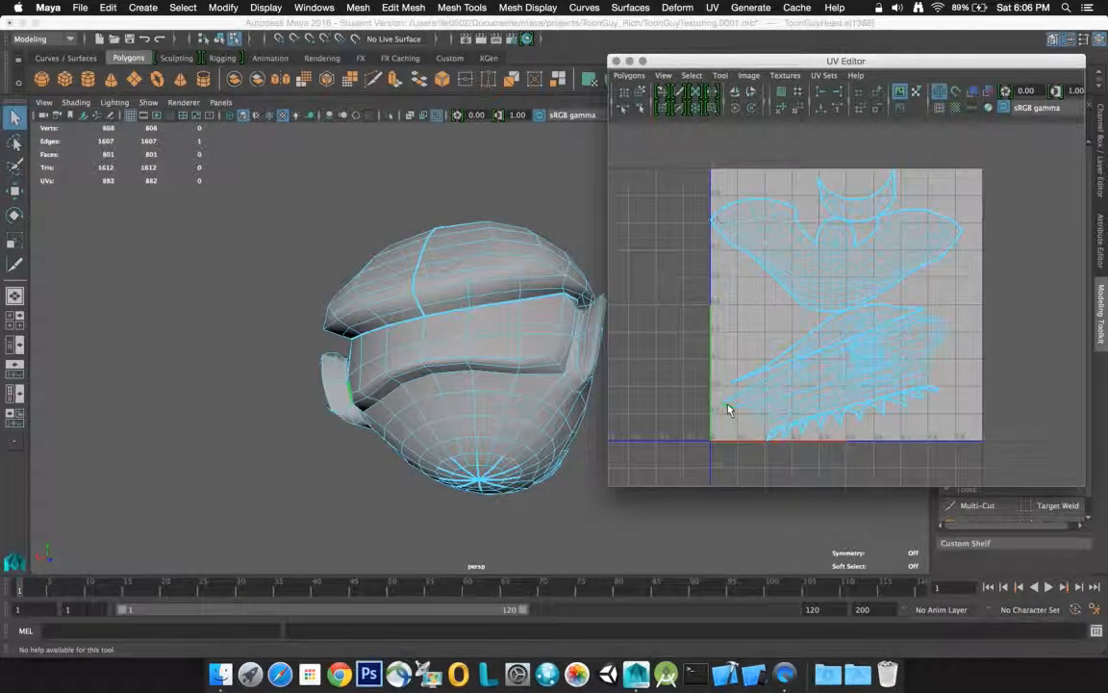
left_click_drag(416, 392, 486, 395, "alt")
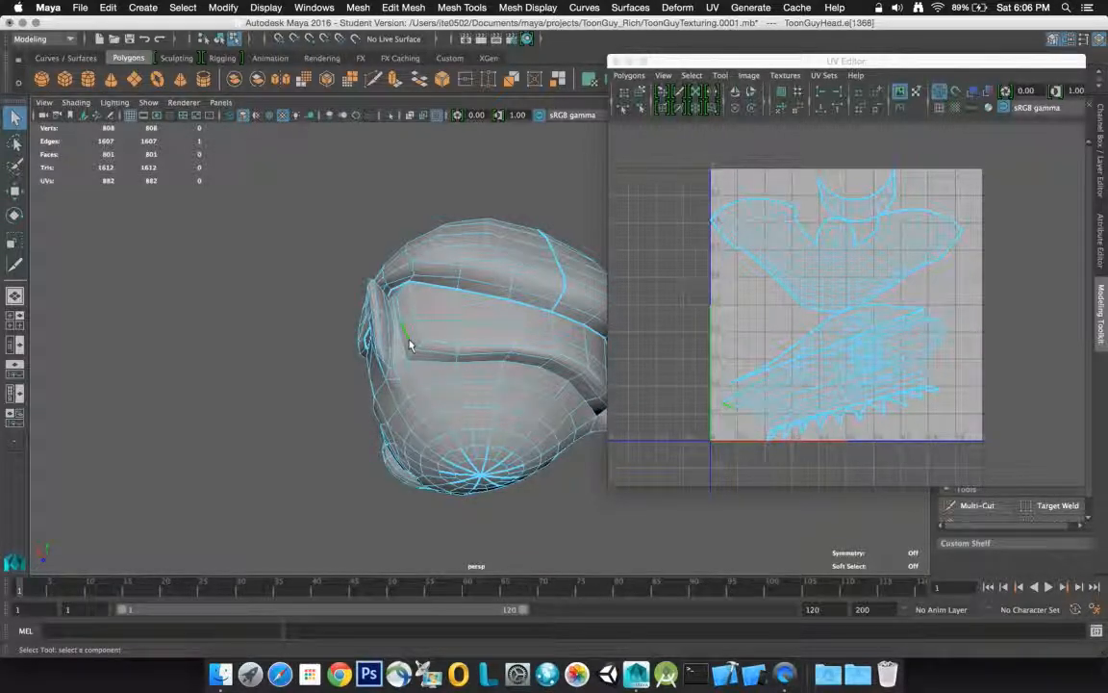
left_click(272, 402)
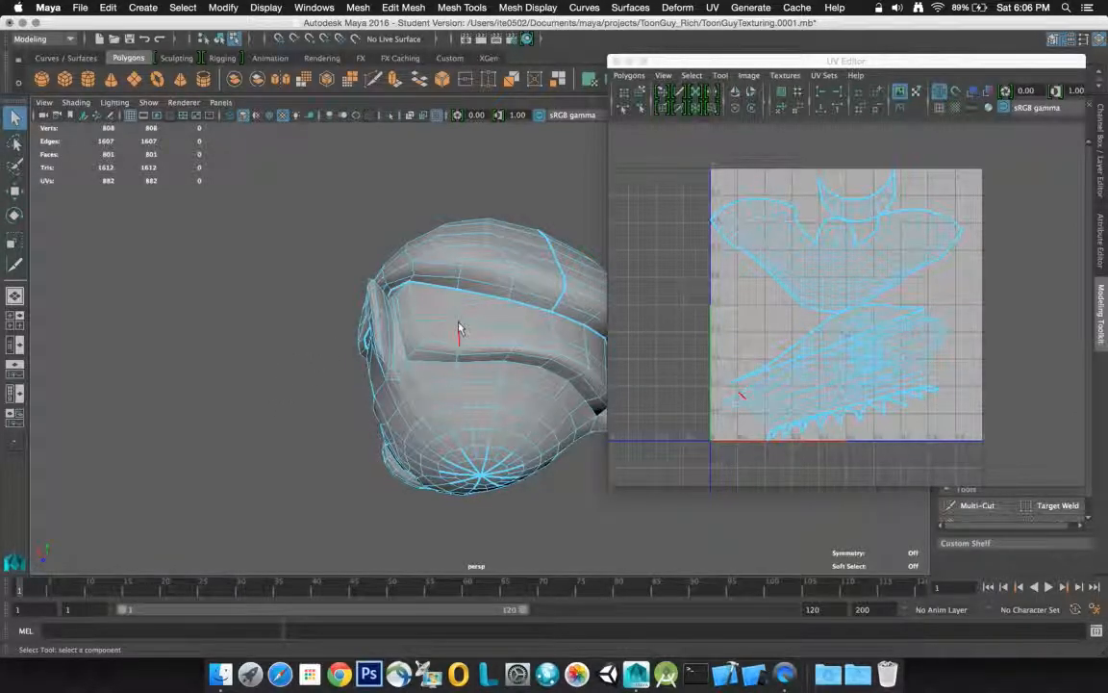
Select the edges along the lower border of the raised hair band across the back of the head
left_click_drag(470, 321, 378, 291, "alt")
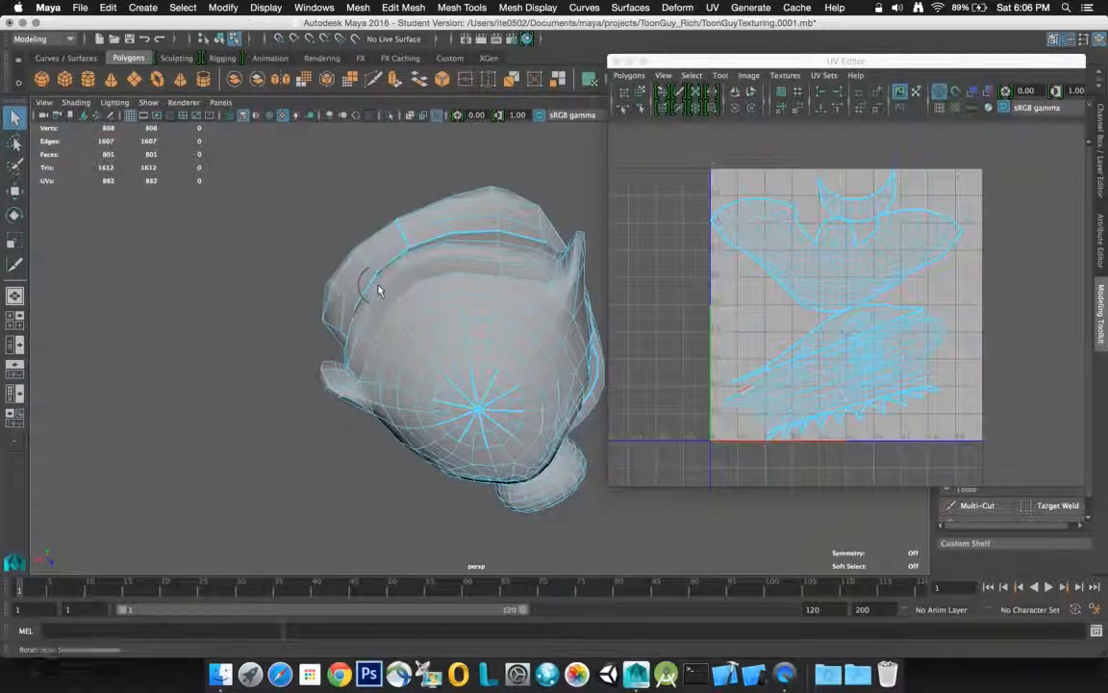
left_click(399, 300)
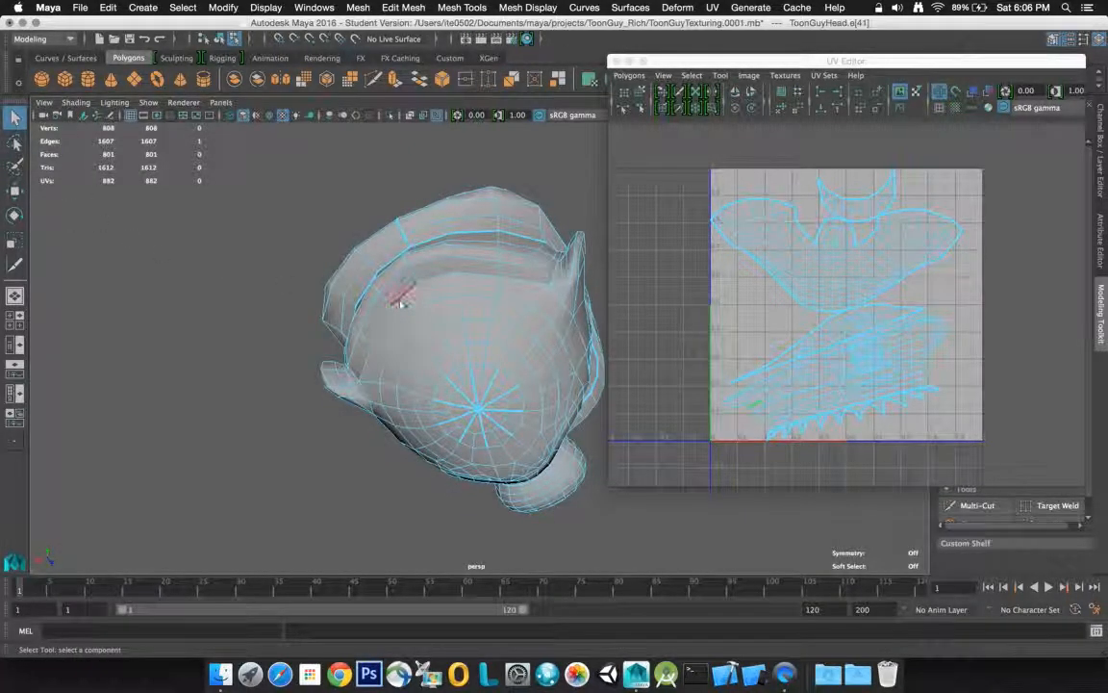
left_click(433, 282)
mouse_move(433, 282)
left_mouse_down()
mouse_move(530, 282)
mouse_move(512, 277)
mouse_move(488, 296)
mouse_move(462, 279)
left_mouse_up()
left_click(548, 280, "shift")
left_click(537, 294)
left_click_drag(539, 303, 516, 361, "alt")
Extend the edge selection from the hair band over one ear and up the side of the head to the hat
left_click(526, 393)
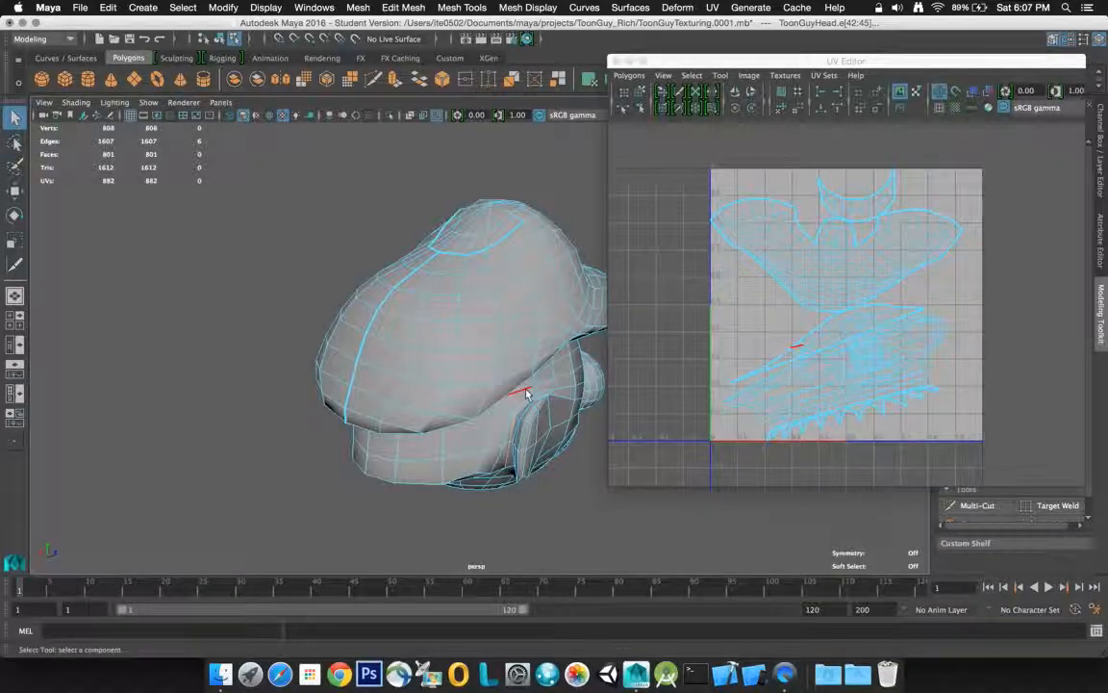
left_click(537, 402, "shift")
left_click(558, 398, "shift")
left_click(575, 395, "shift")
left_click(575, 379, "shift")
left_click(570, 354, "shift")
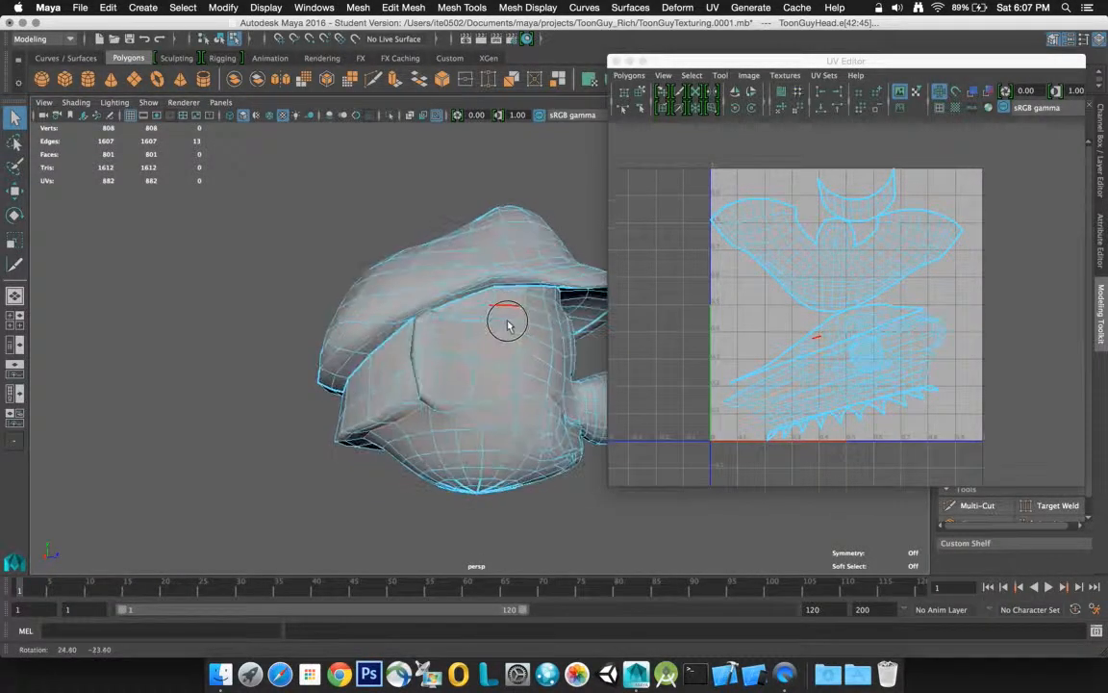
left_click(486, 274, "shift")
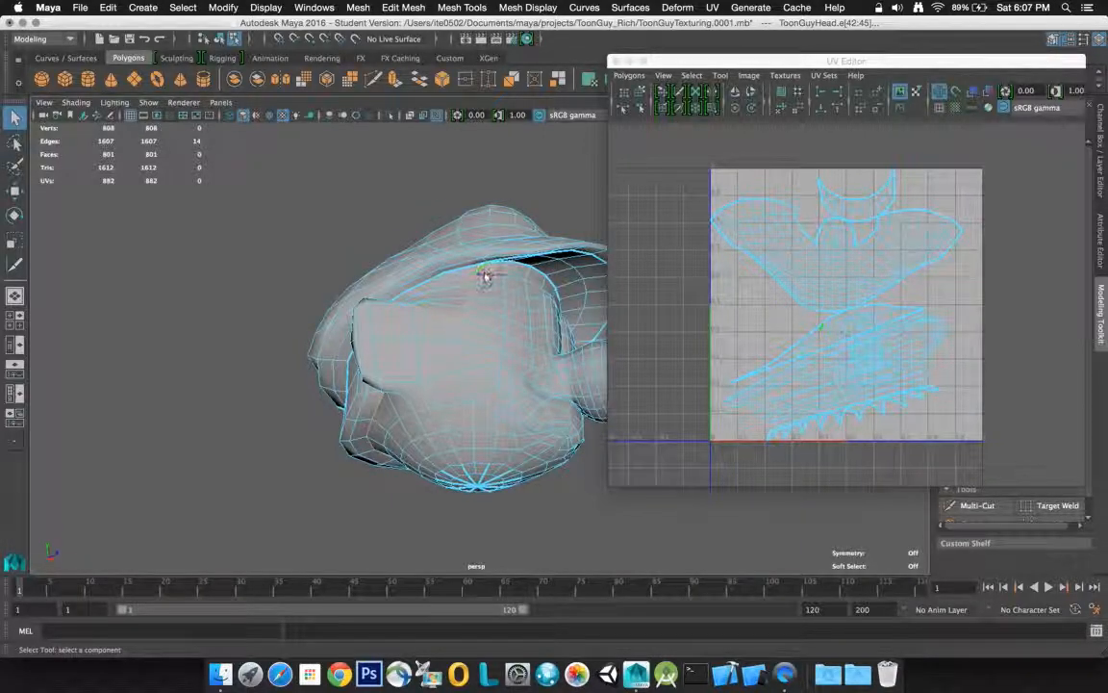
Extend the edge selection along the hair band's other end, behind and over the opposite ear and up to the hat
left_click_drag(434, 304, 437, 352, "alt")
left_click_drag(405, 316, 420, 329, "alt")
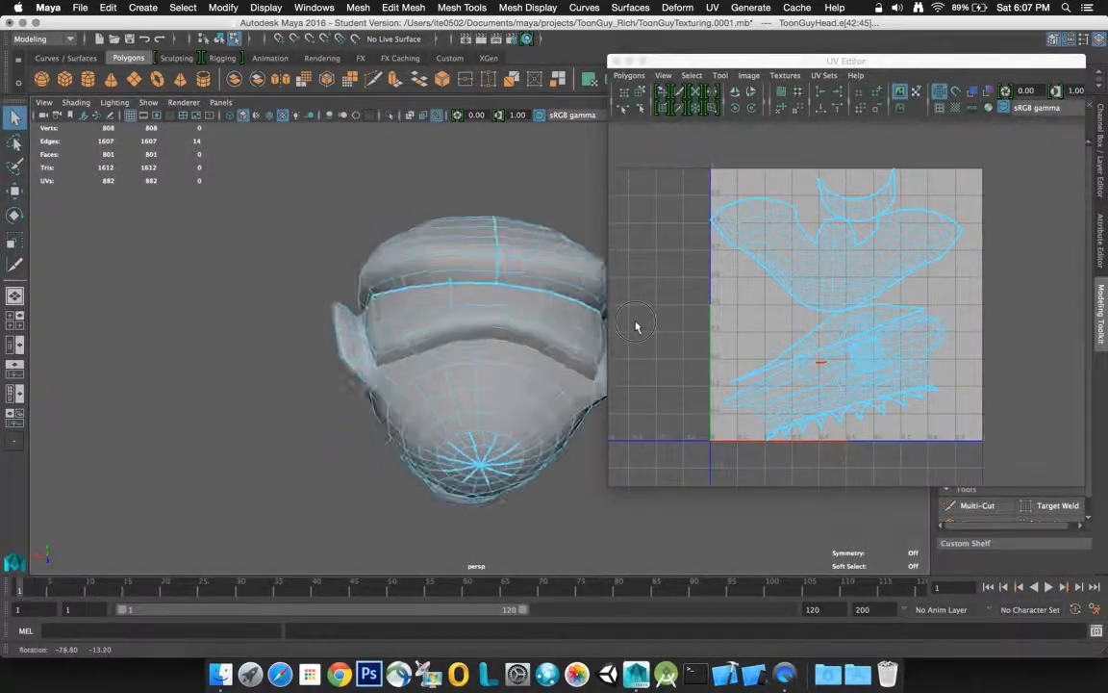
left_click(447, 347, "shift")
left_click(435, 349, "shift")
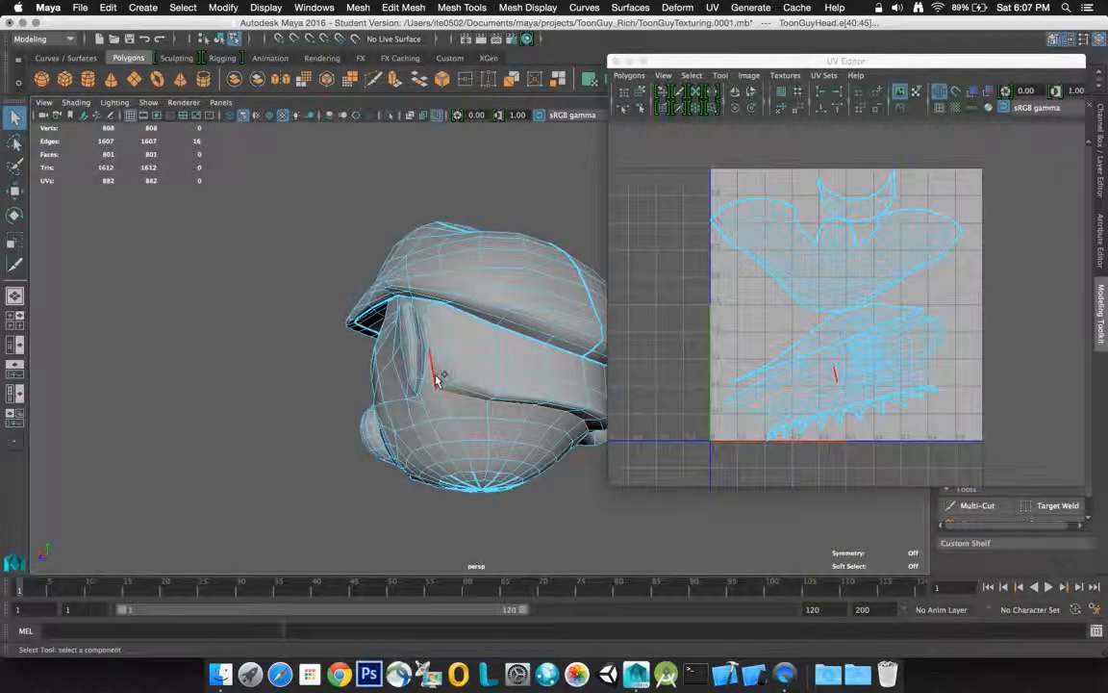
left_click(436, 353, "shift")
left_click_drag(440, 387, 449, 392, "alt")
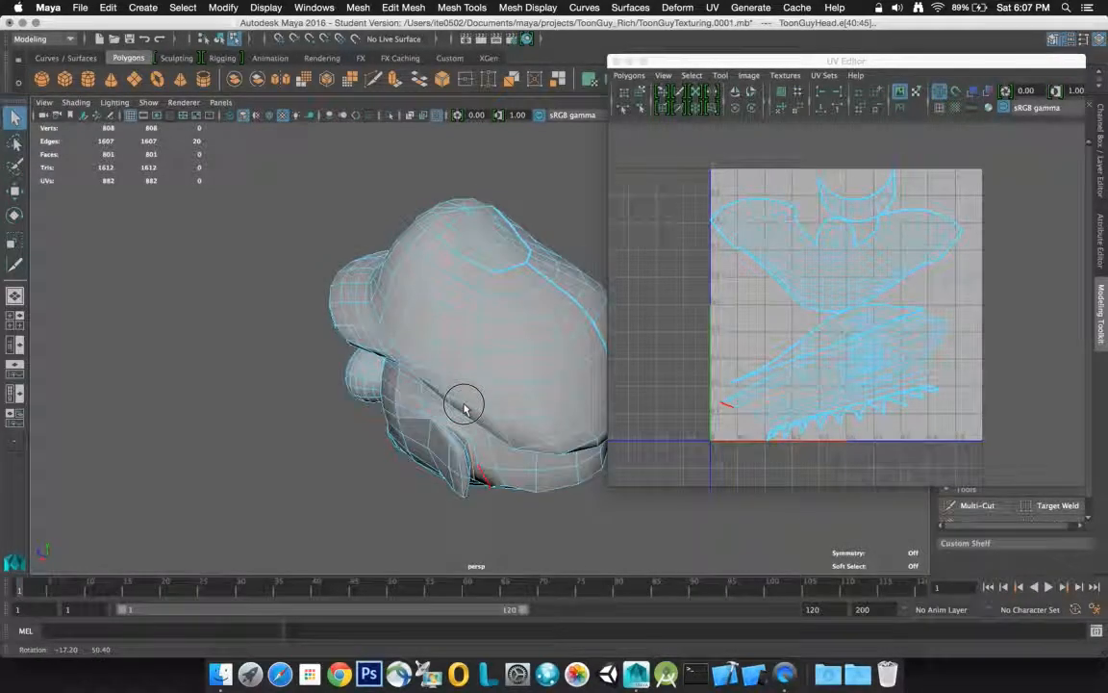
mouse_move(496, 406)
left_mouse_down("alt")
mouse_move(502, 395)
mouse_move(503, 409)
left_mouse_up("alt")
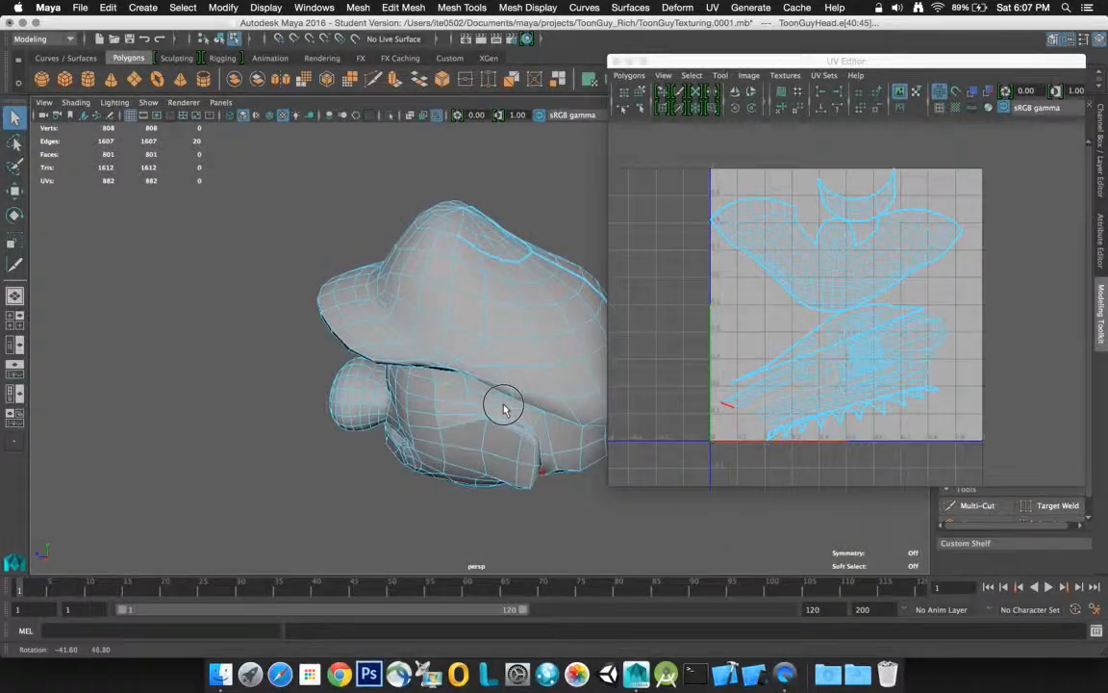
left_click(472, 446)
left_click(442, 444)
double_click(438, 433, "shift")
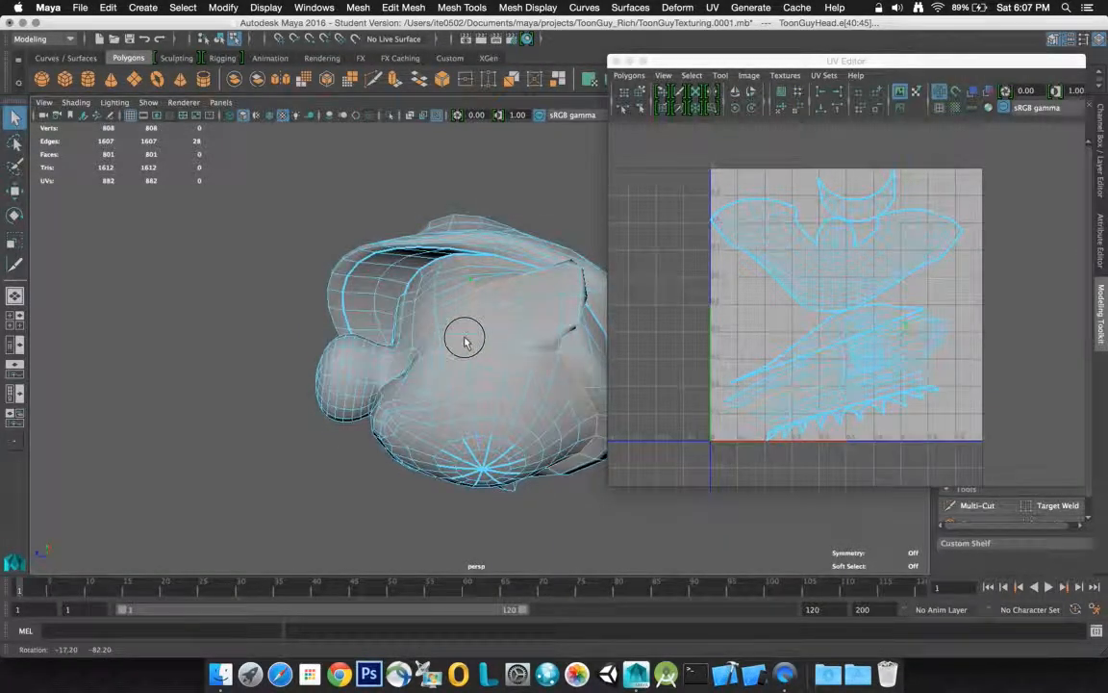
Deselect the three surplus edges on the side of the face, and cut the UVs along the remaining hairline edges
left_click(476, 356, "ctrl")
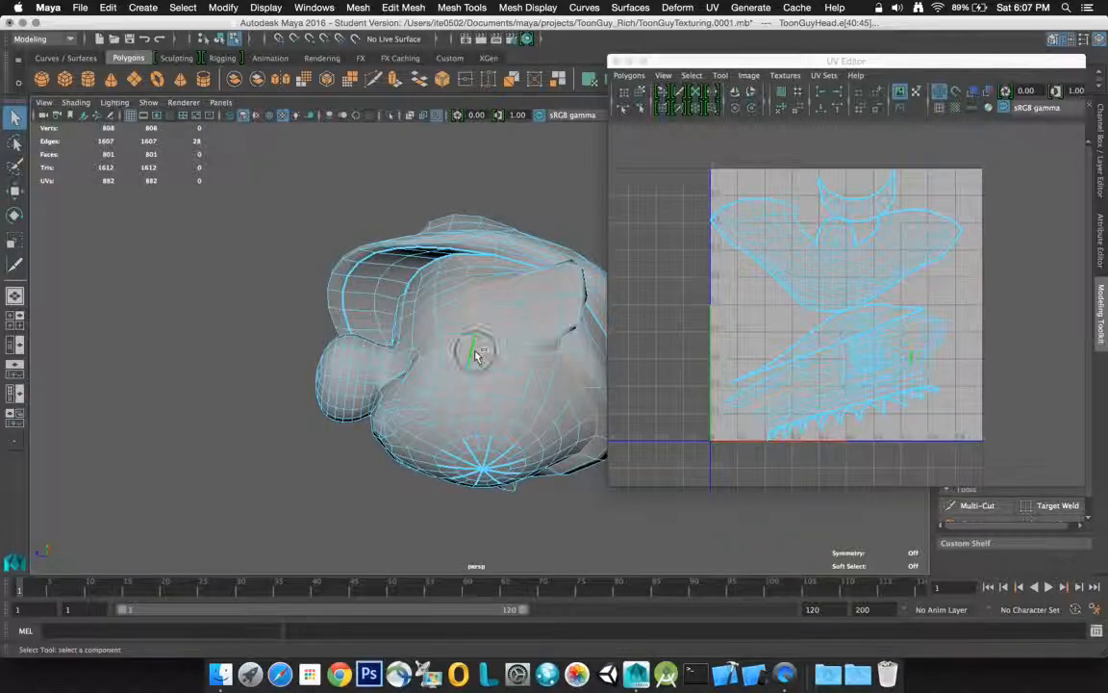
left_click(475, 329, "ctrl")
left_click(471, 313, "ctrl")
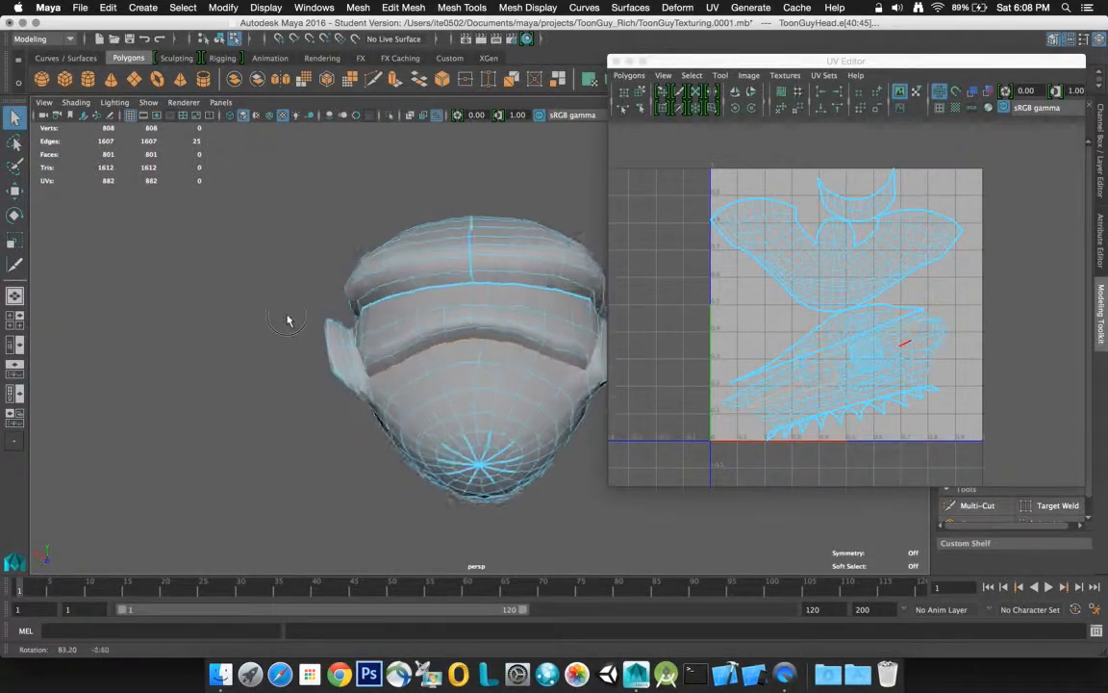
left_click_drag(133, 394, 269, 317, "alt")
right_click_drag(661, 307, 619, 313, "shift")
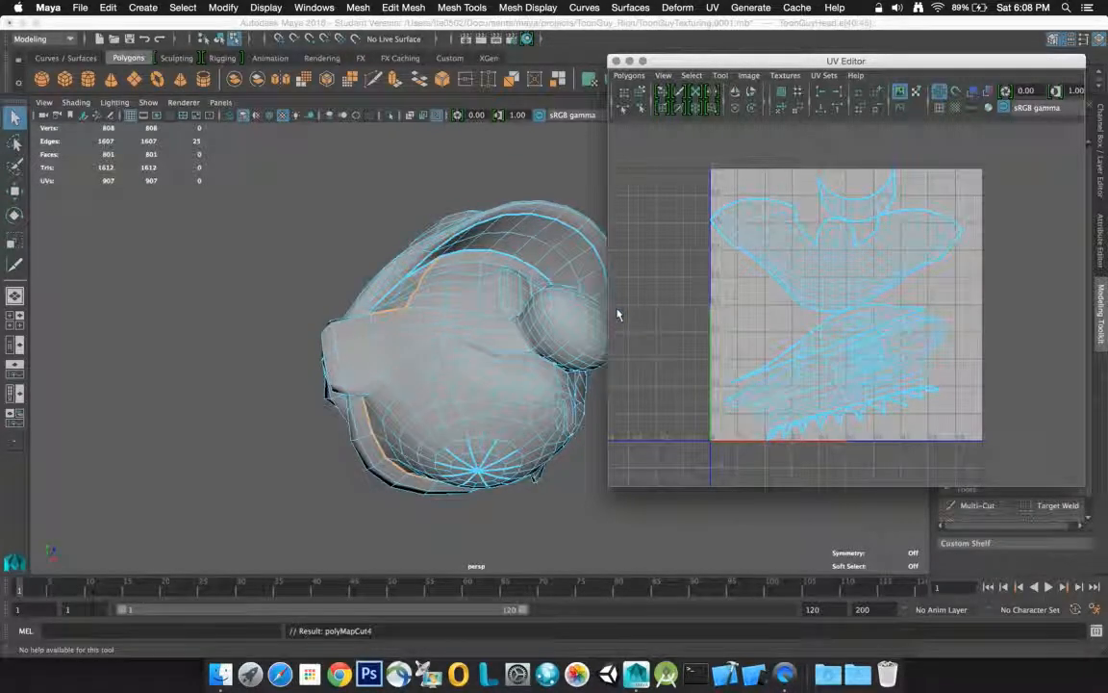
Select the edges from the centre of the hair band's lower border down to the radial neck seams, and cut the UVs along them
left_click(250, 227)
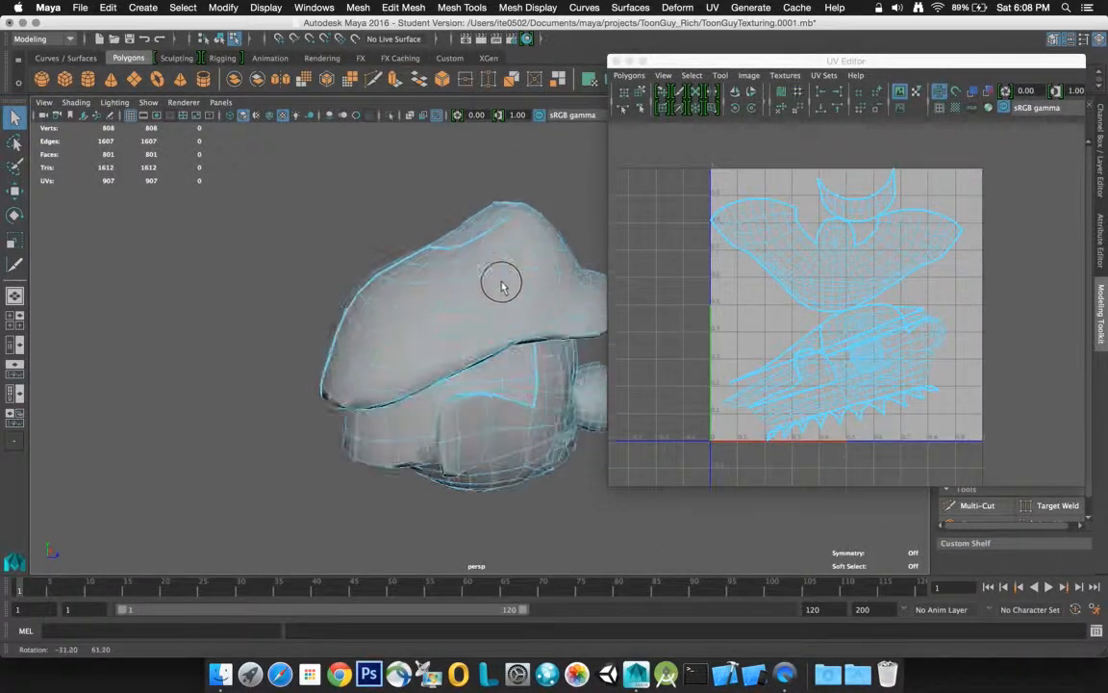
left_click_drag(552, 232, 550, 223, "alt")
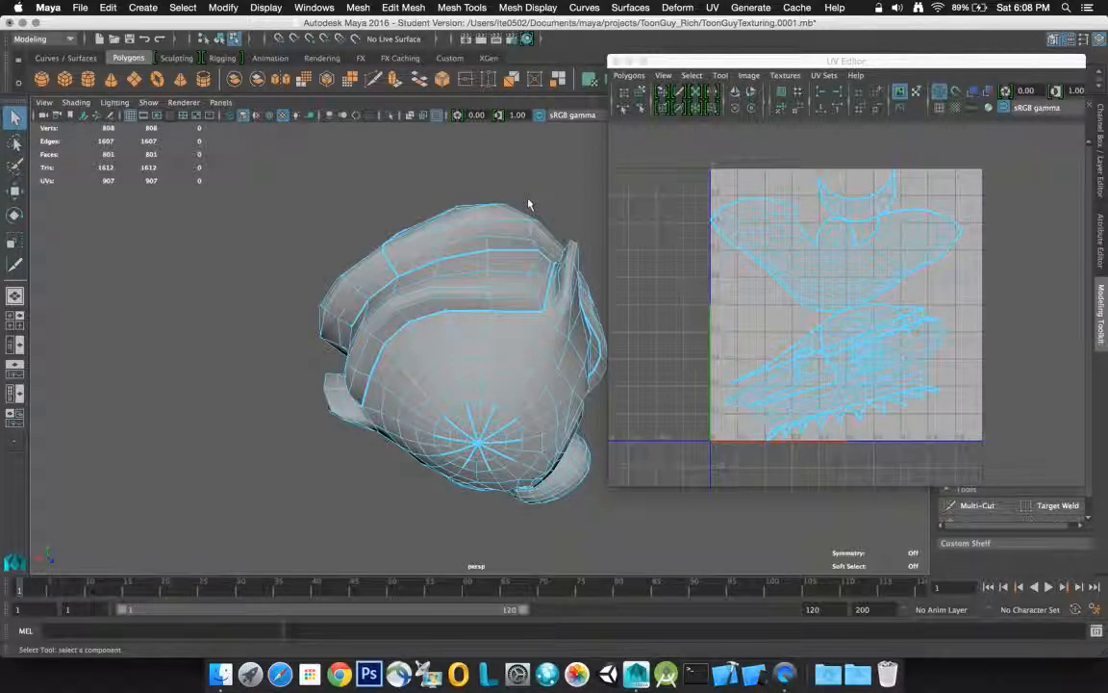
left_click_drag(470, 204, 106, 254, "alt")
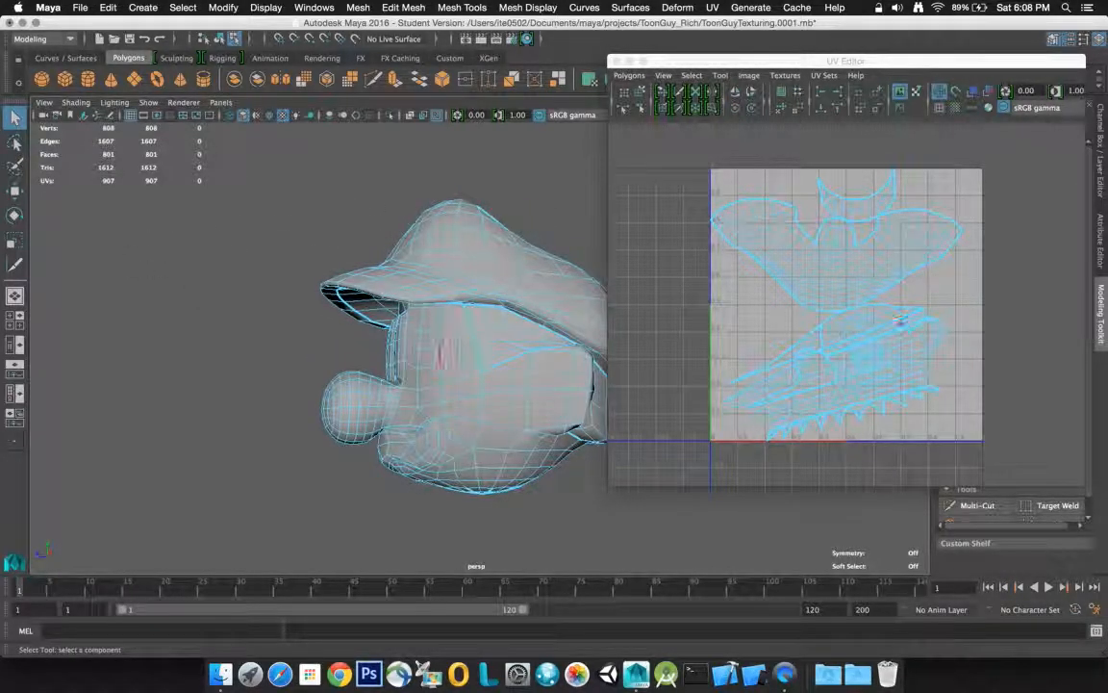
left_click_drag(476, 350, 295, 297, "alt")
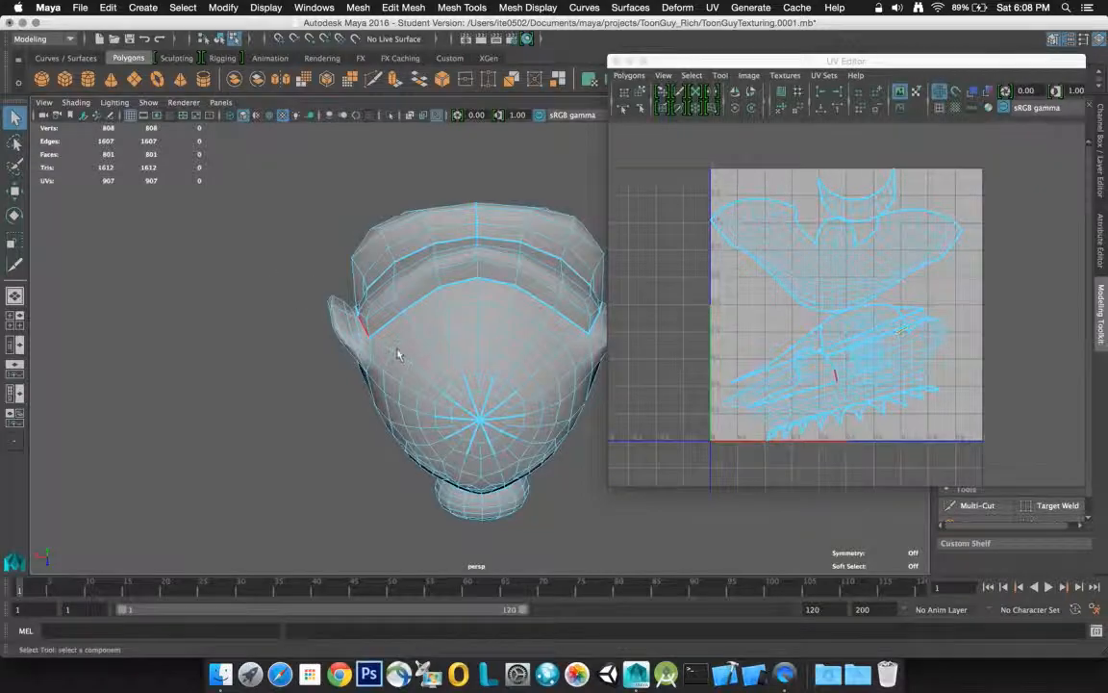
left_click(491, 382)
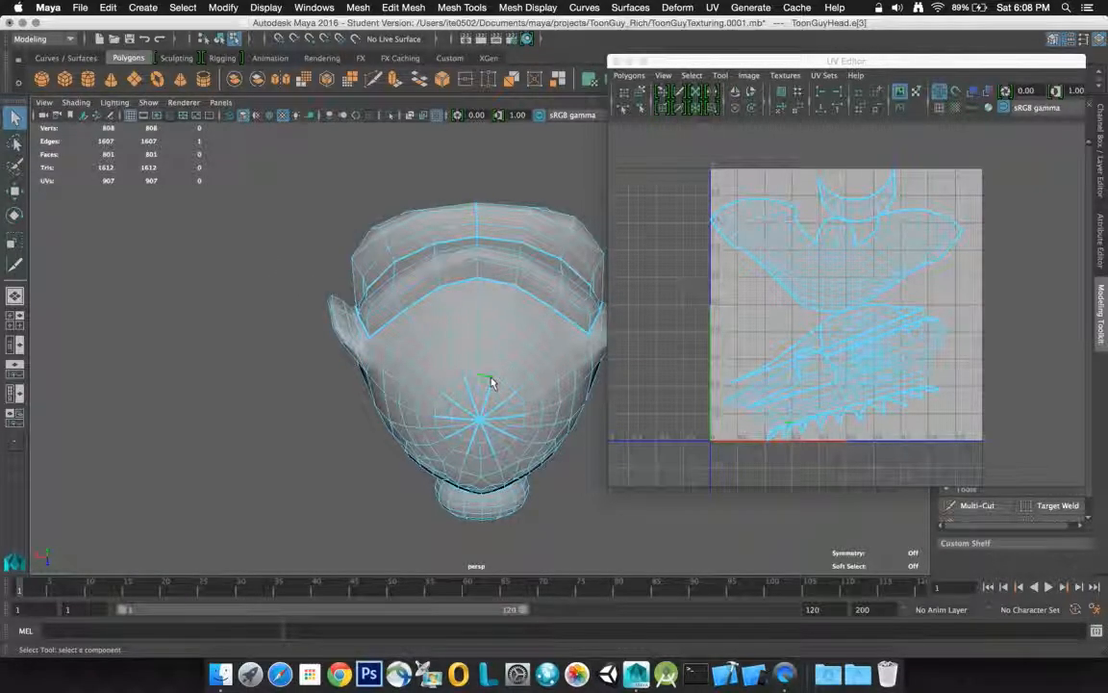
mouse_move(489, 378)
left_mouse_down("alt")
mouse_move(495, 366)
mouse_move(487, 391)
left_mouse_up("alt")
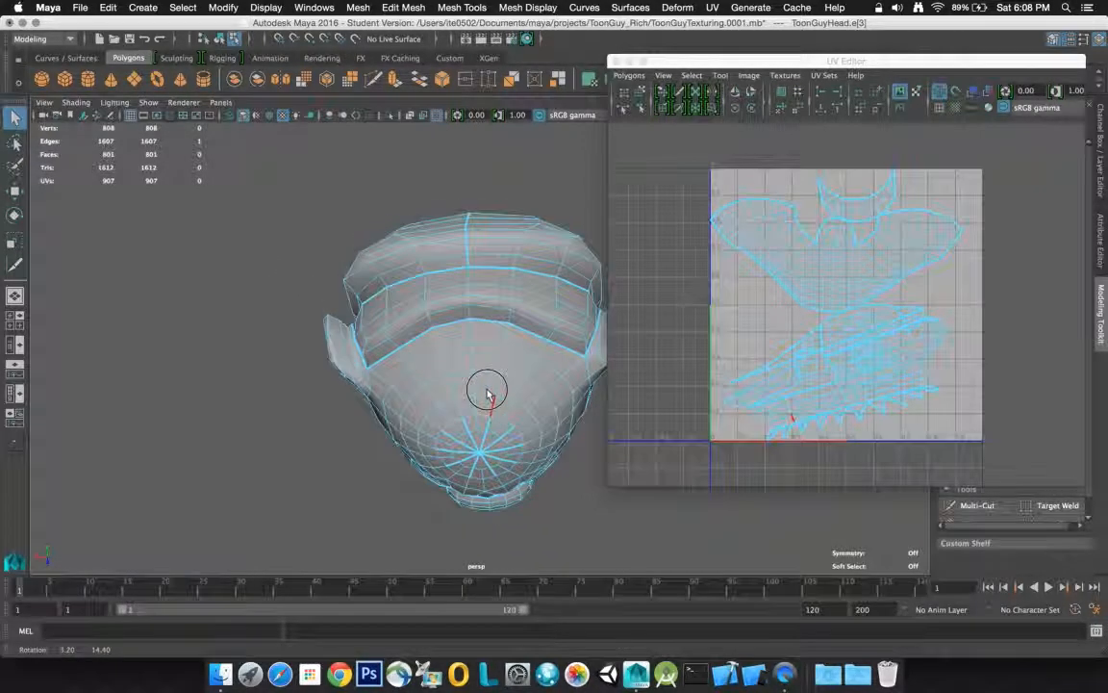
left_click(474, 355, "shift")
left_click(472, 385, "shift")
left_click(476, 403, "shift")
left_click(481, 421, "shift")
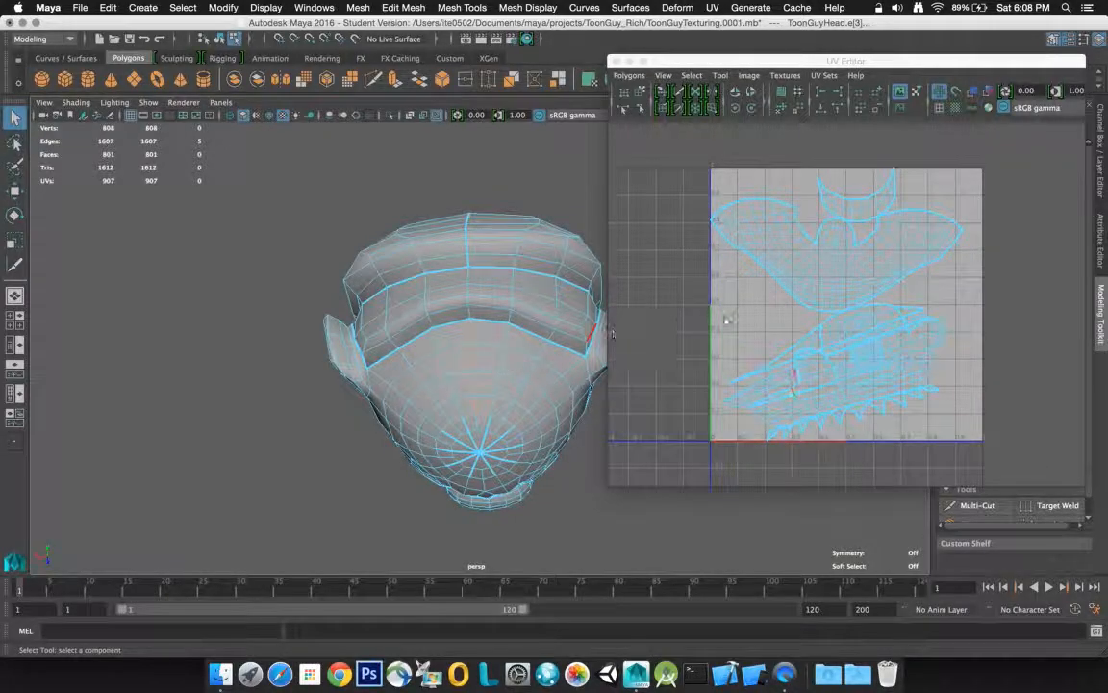
right_click_drag(658, 312, 637, 325, "shift")
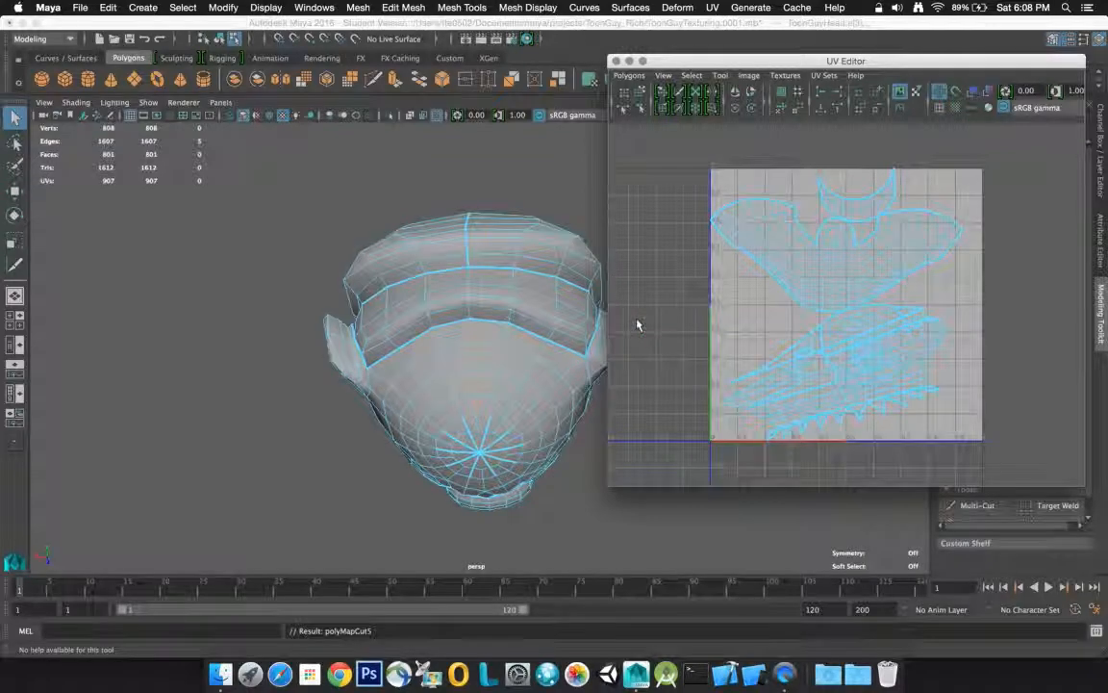
left_click(532, 178)
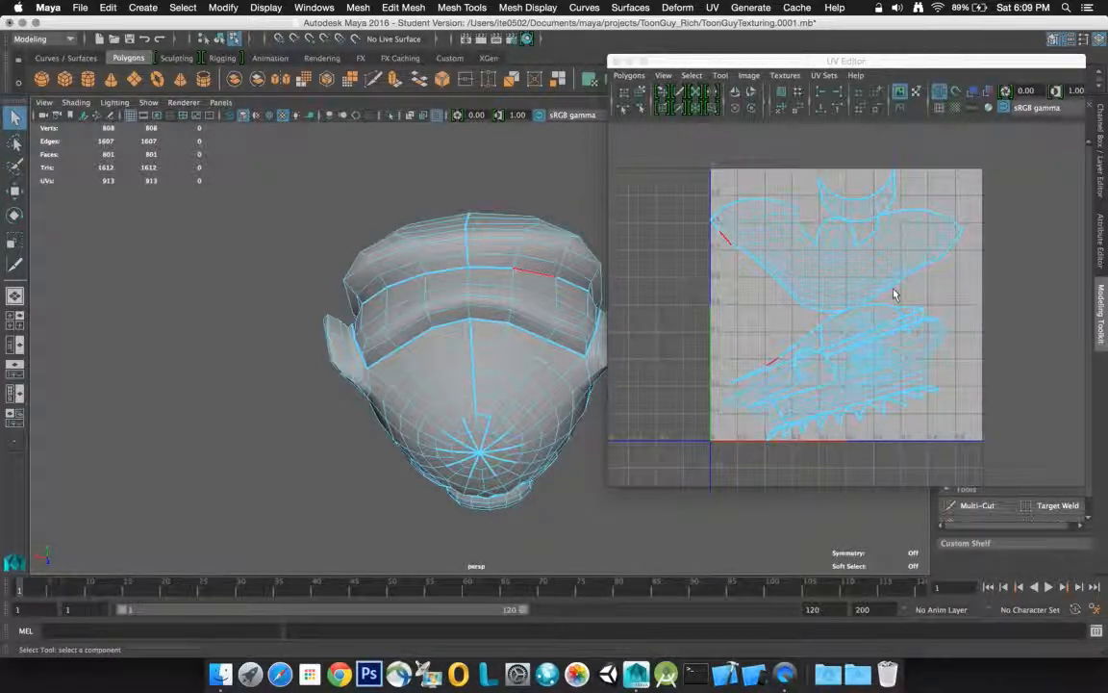
Try to unfold the head's UVs with the Unfold3D method
left_click(712, 8)
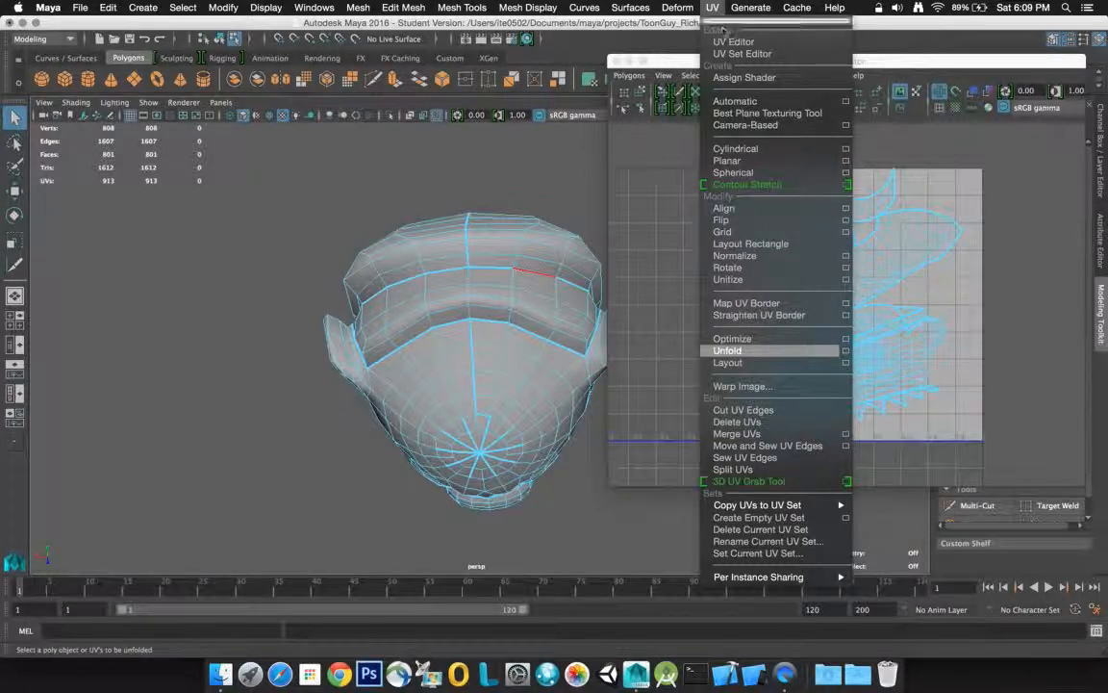
left_click(847, 354)
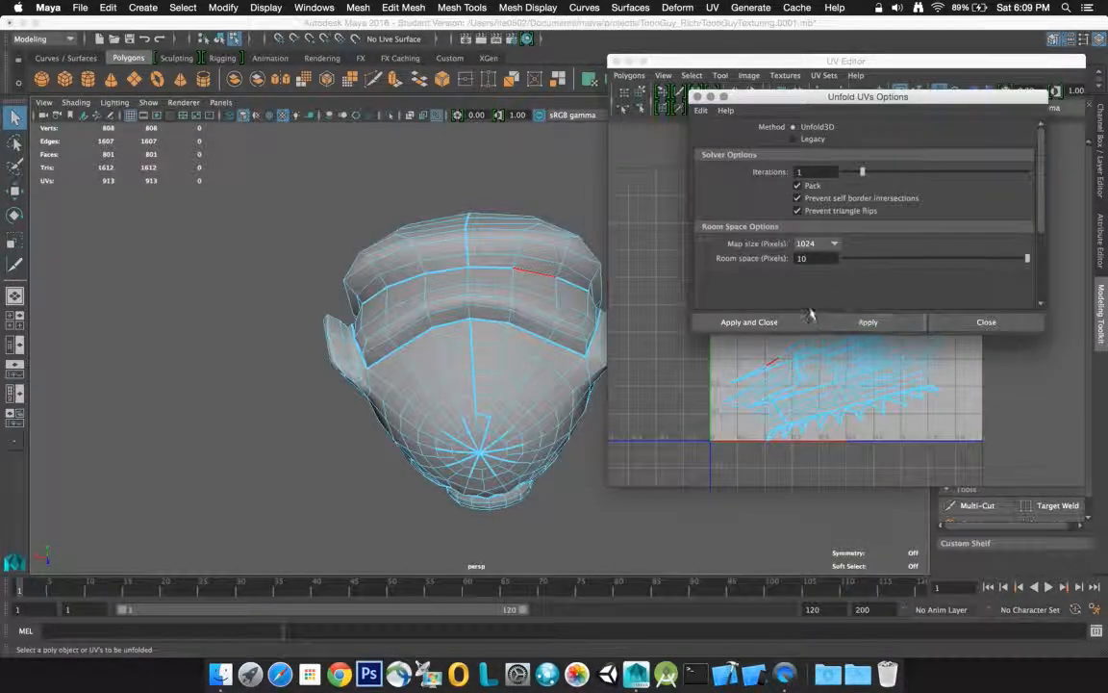
left_click(750, 324)
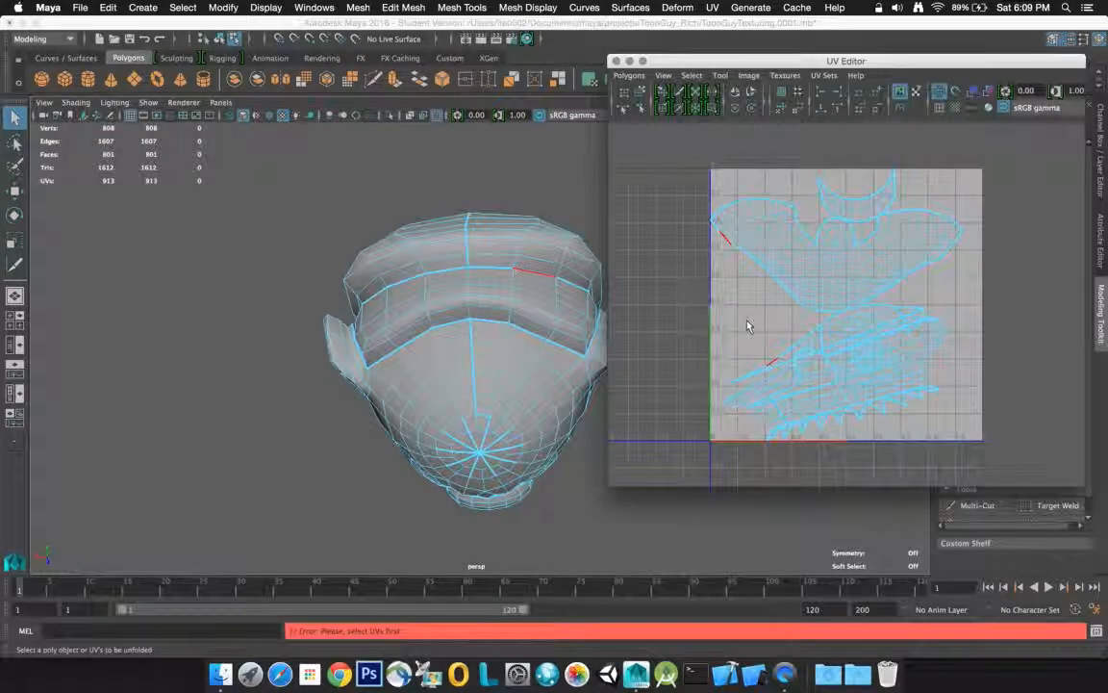
Select all edges of the head and unfold its UVs with Unfold3D, using packing and a 1024-pixel map size
left_click(15, 117)
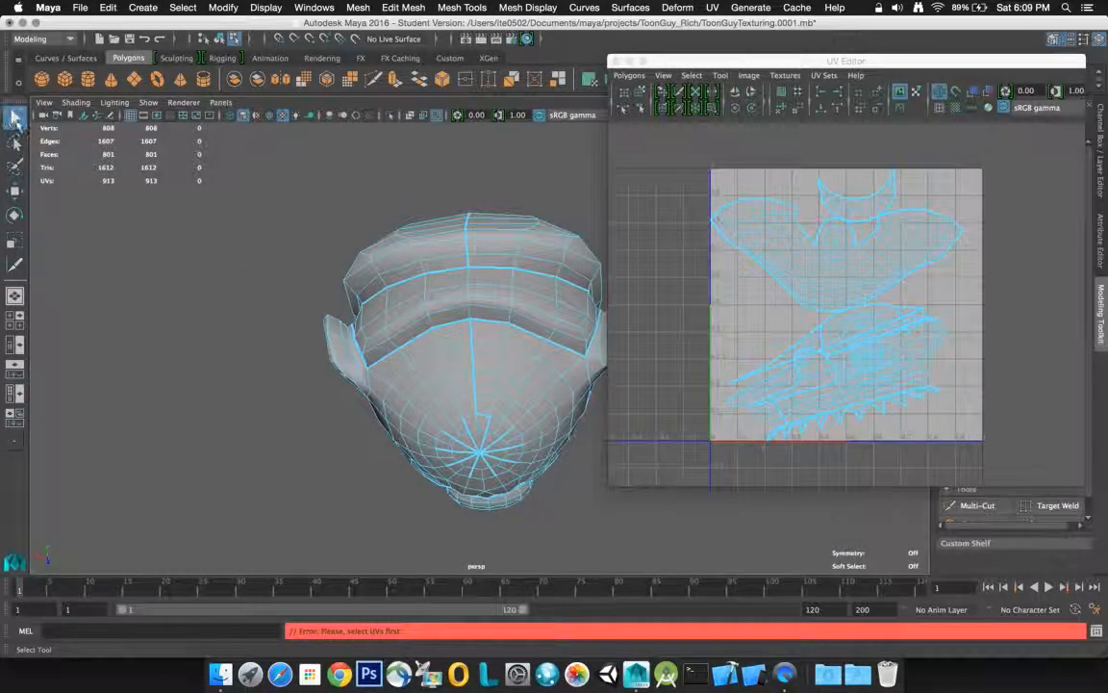
left_click_drag(211, 151, 649, 426)
left_click(713, 8)
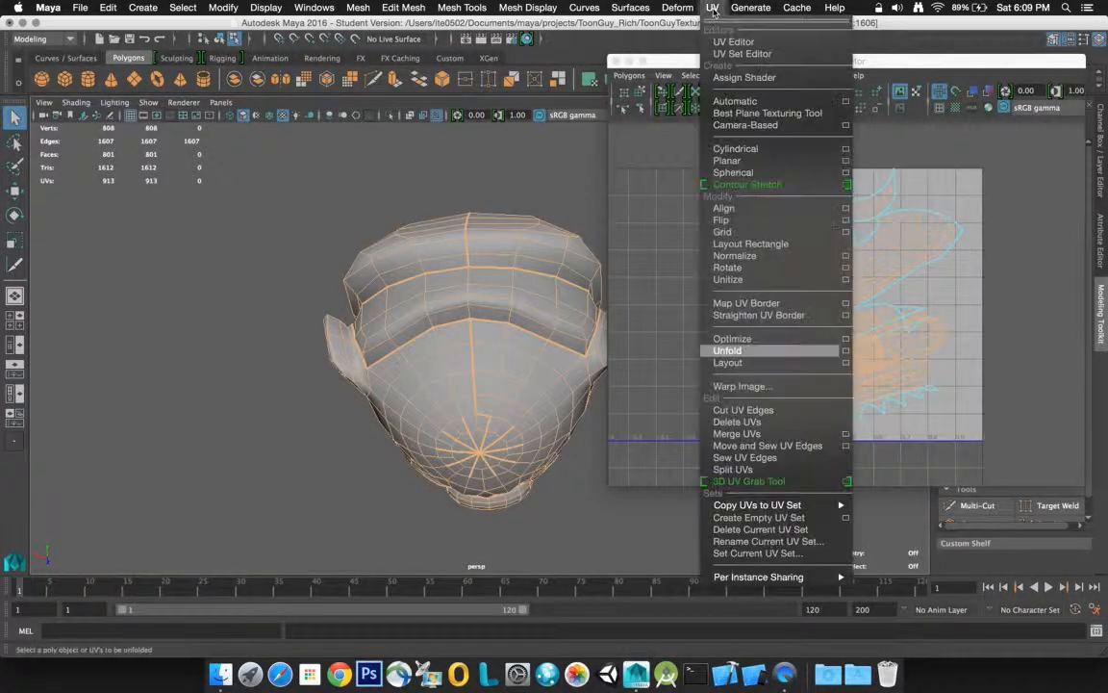
left_click(845, 350)
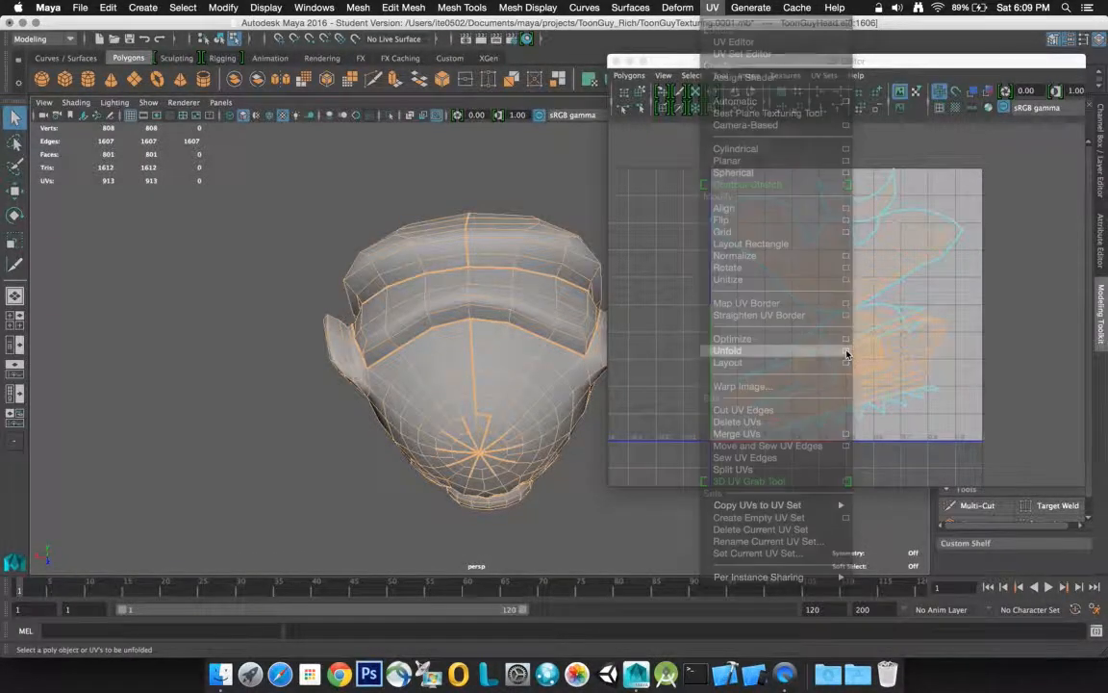
left_click(752, 322)
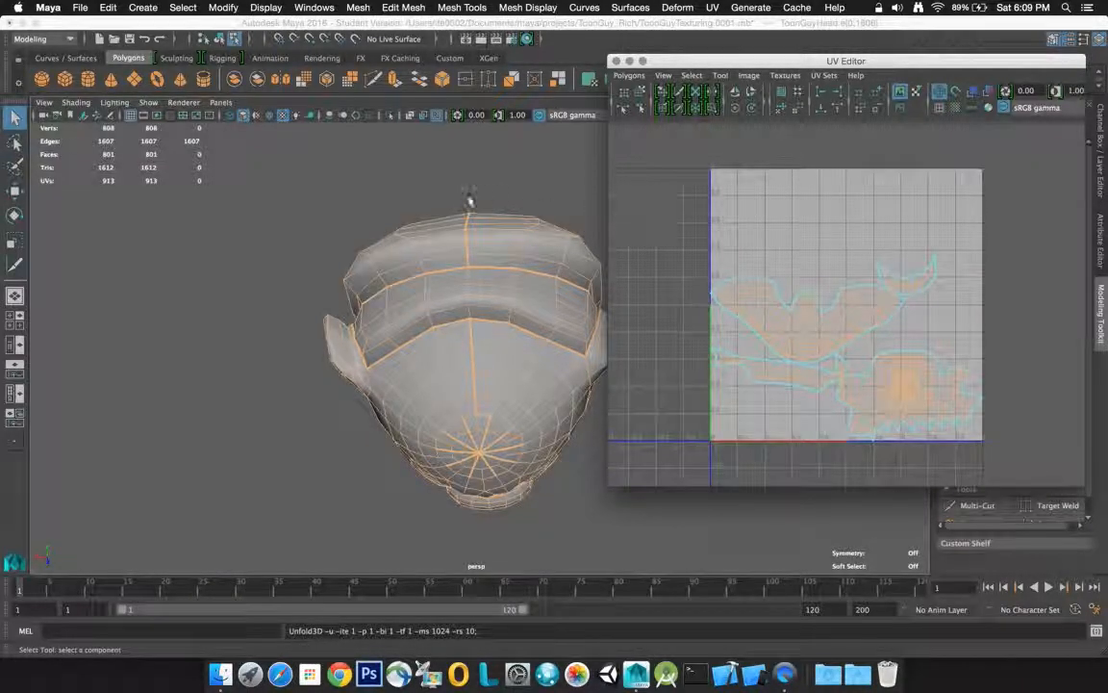
Select the edge loops outlining both eyes and cut the UVs along them
left_click_drag(458, 152, 260, 205, "alt")
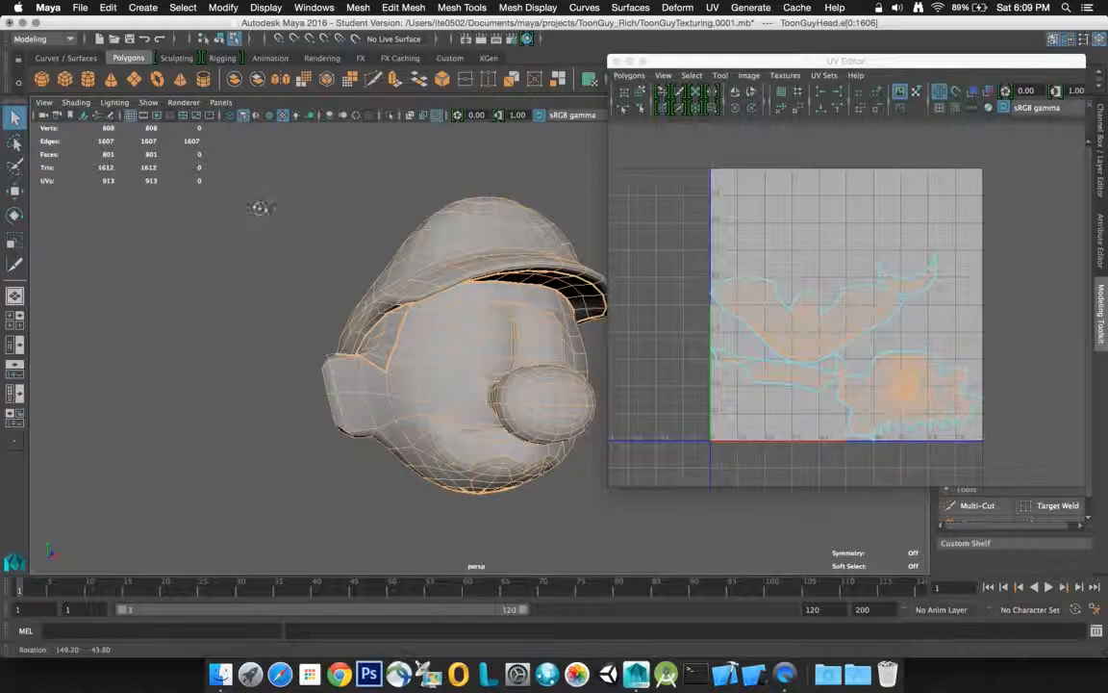
double_click(474, 351)
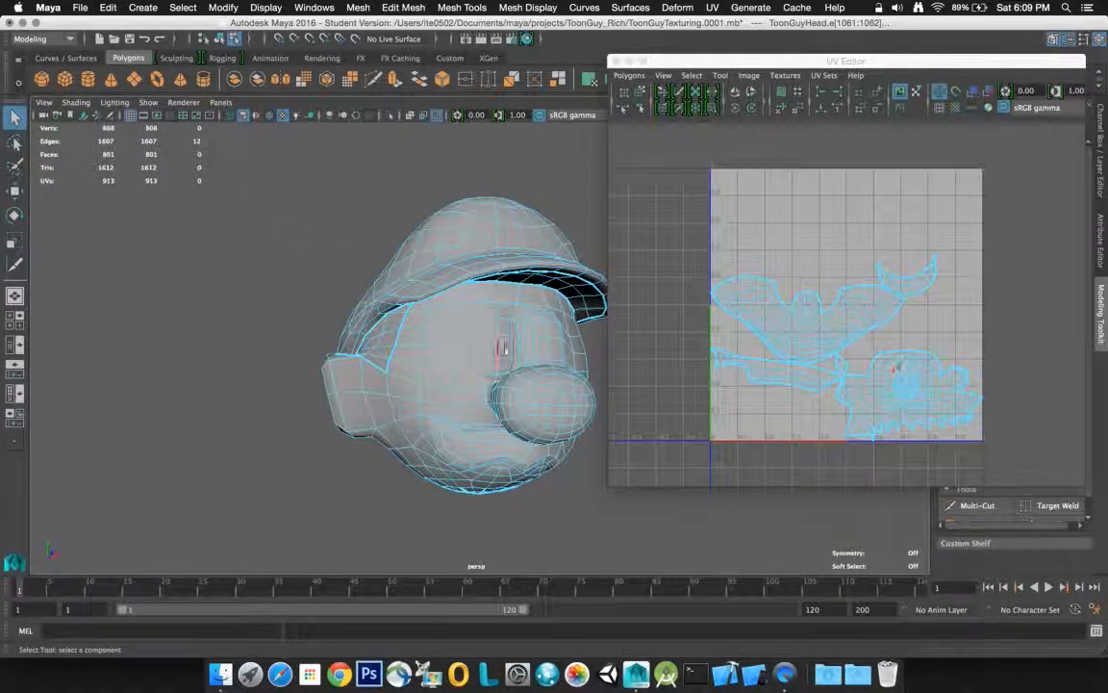
double_click(525, 346, "shift")
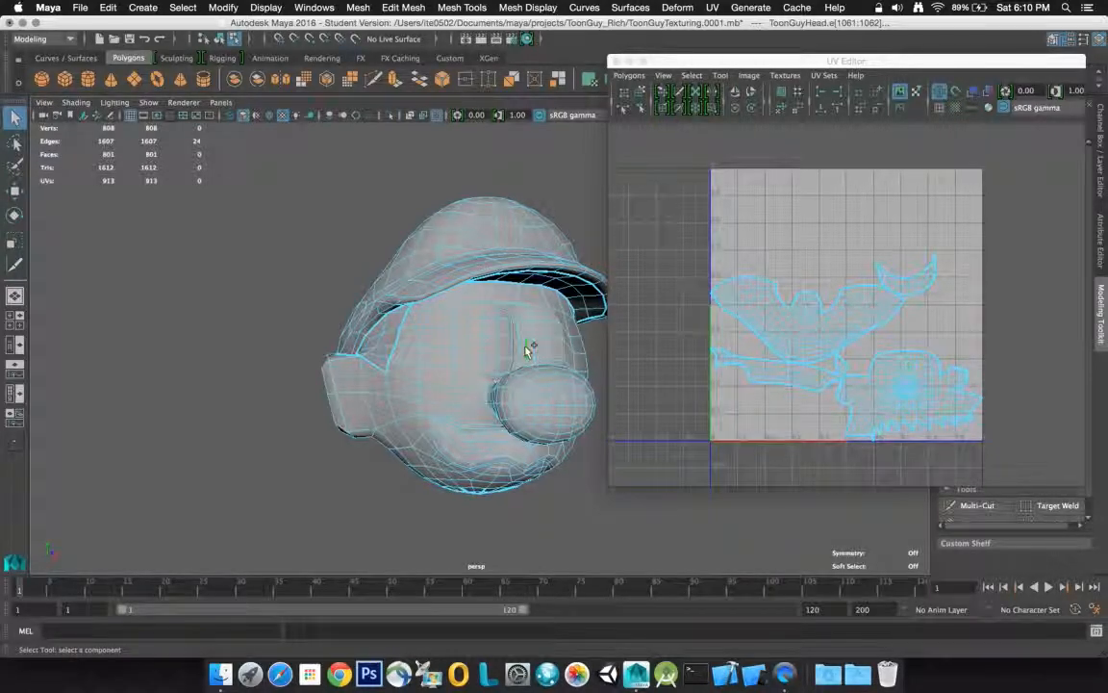
mouse_move(527, 348)
left_mouse_down("alt")
mouse_move(494, 364)
mouse_move(421, 354)
mouse_move(396, 317)
mouse_move(396, 329)
mouse_move(436, 351)
mouse_move(510, 359)
left_mouse_up("alt")
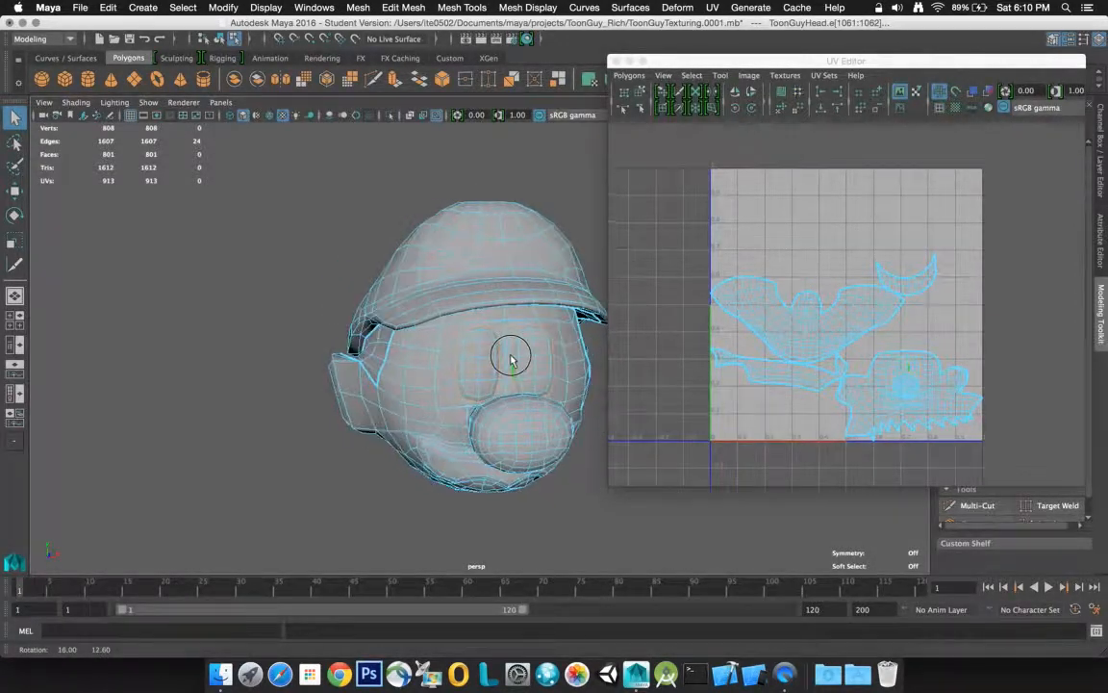
left_click(674, 285)
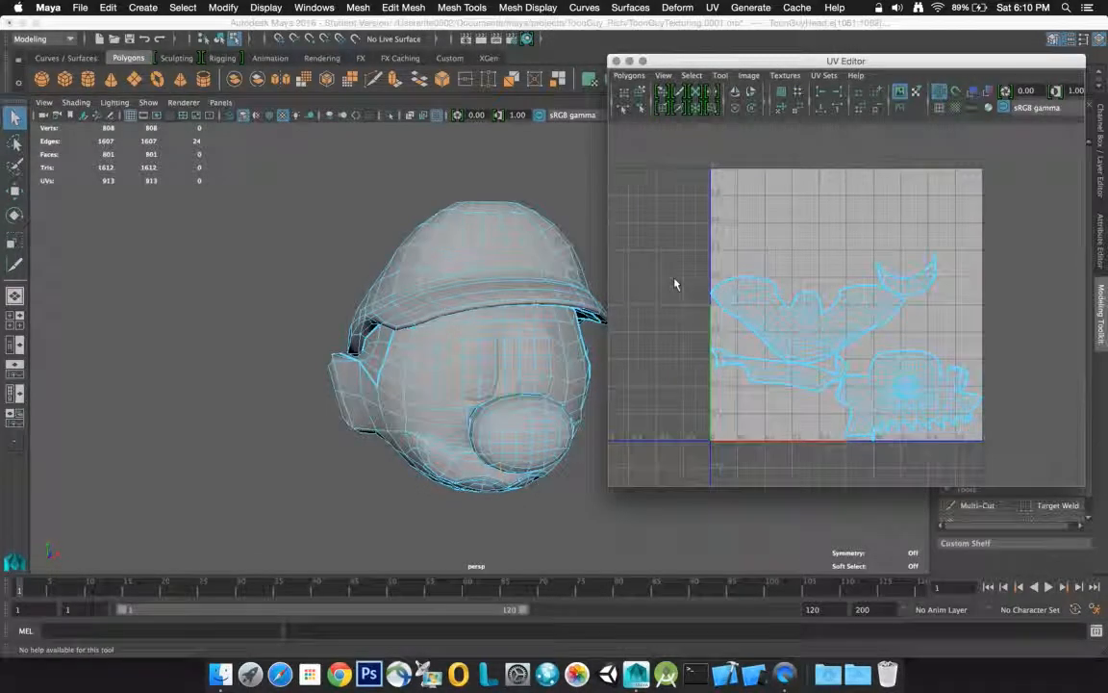
right_click_drag(675, 285, 634, 281, "shift")
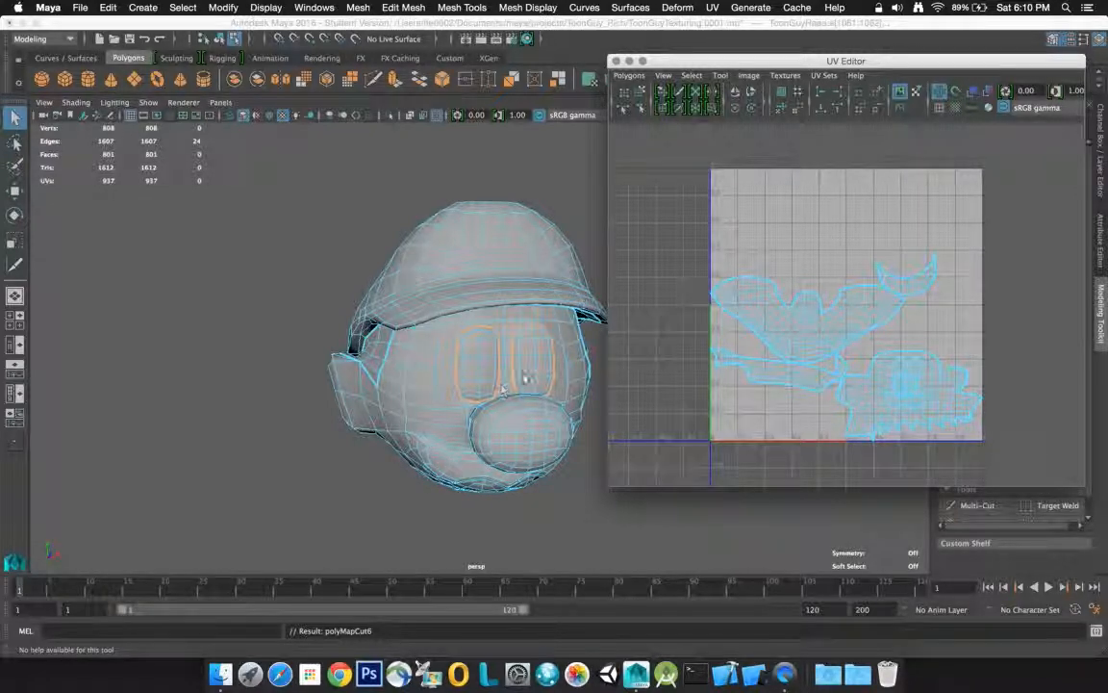
Narrow the UV Editor window to uncover more of the head model
left_click_drag(500, 317, 524, 346, "alt")
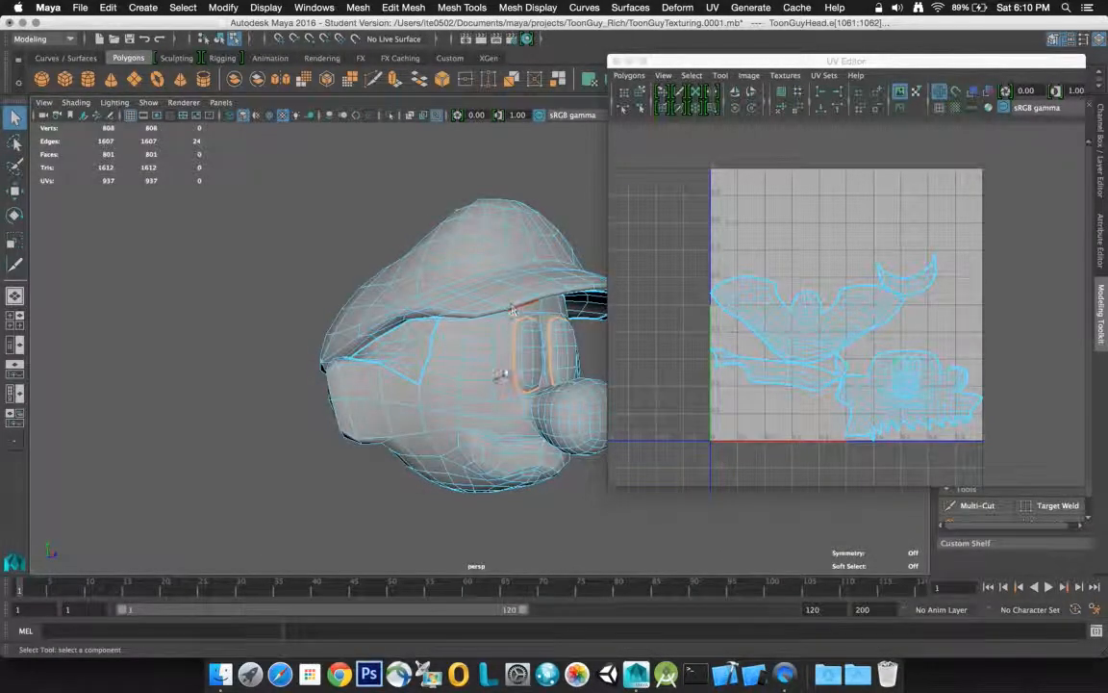
left_click_drag(522, 373, 463, 325, "alt")
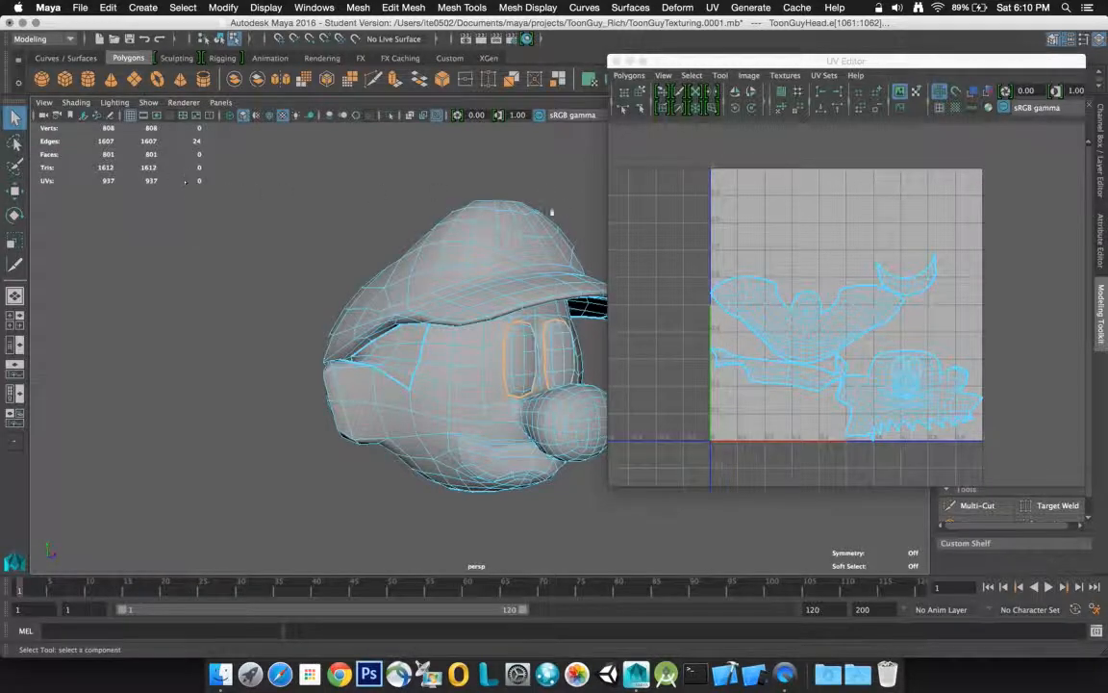
left_click_drag(606, 144, 652, 143)
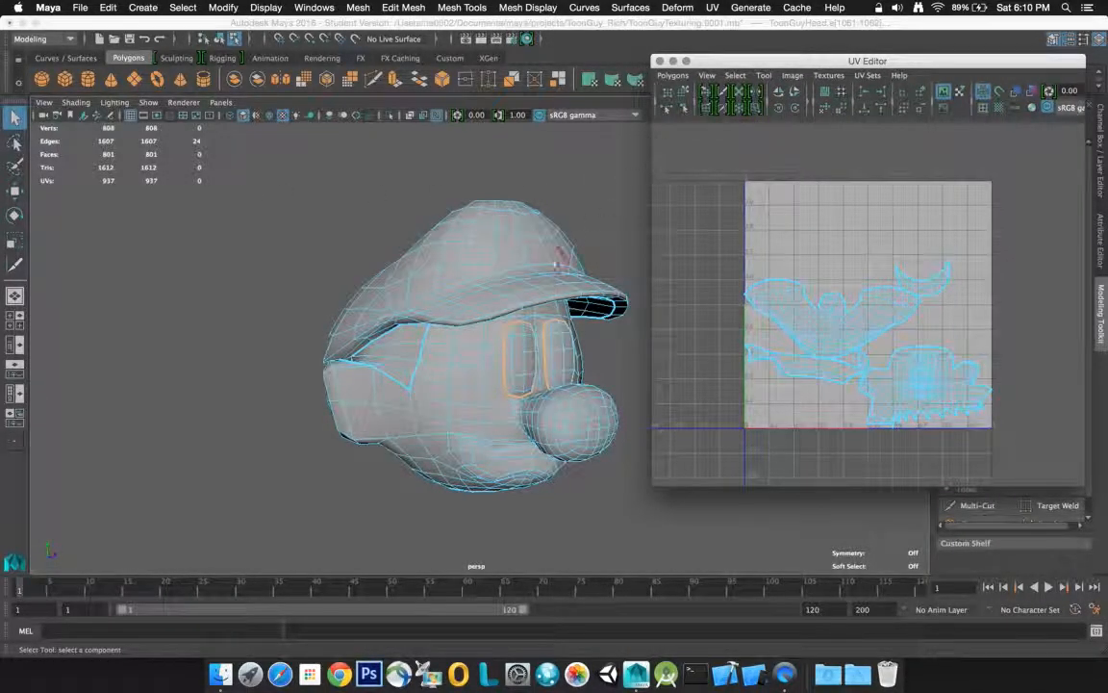
left_click(522, 411)
left_click_drag(522, 411, 421, 339, "alt")
left_click(482, 301)
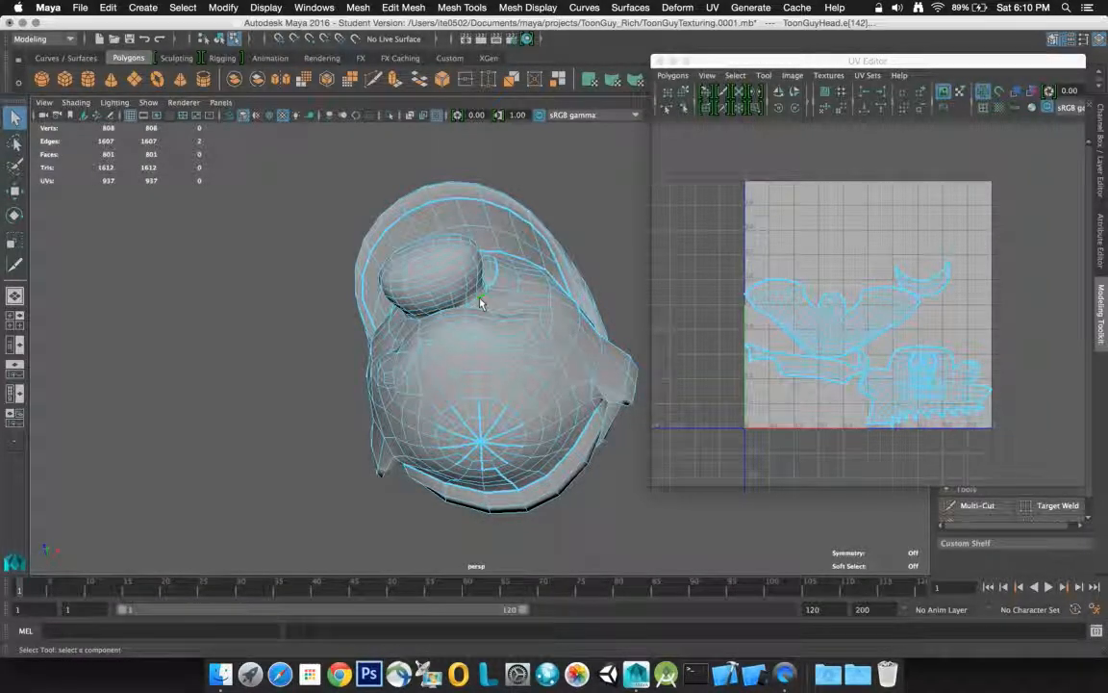
left_click(474, 305)
left_click_drag(474, 305, 575, 356, "alt")
double_click(472, 281)
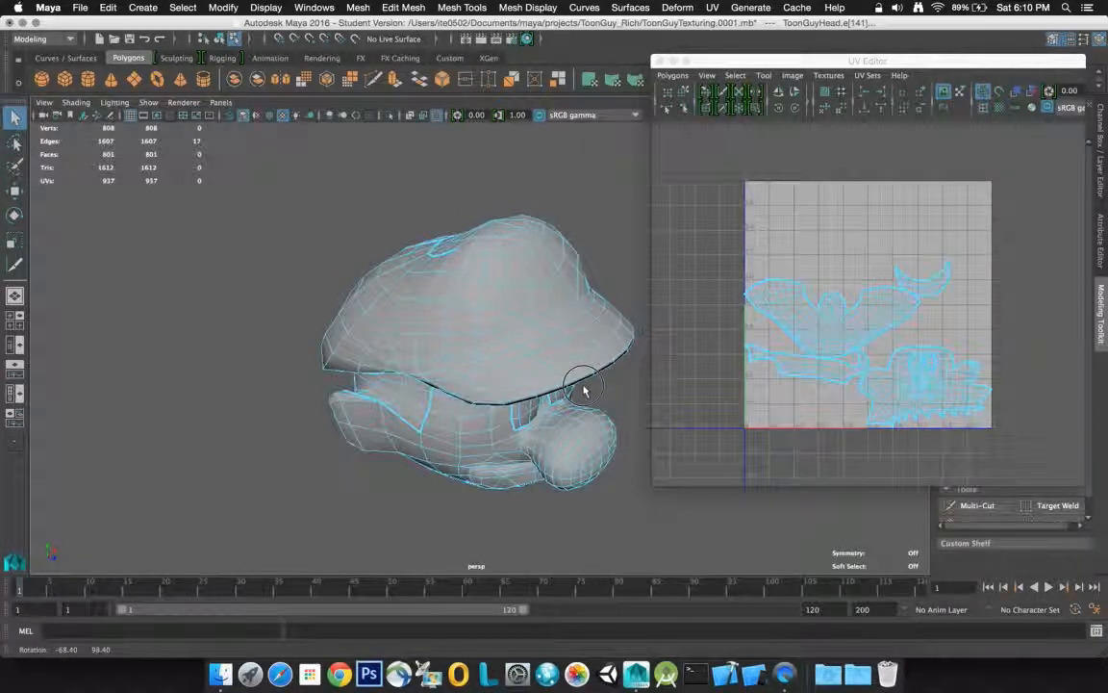
left_click_drag(583, 391, 583, 400, "alt")
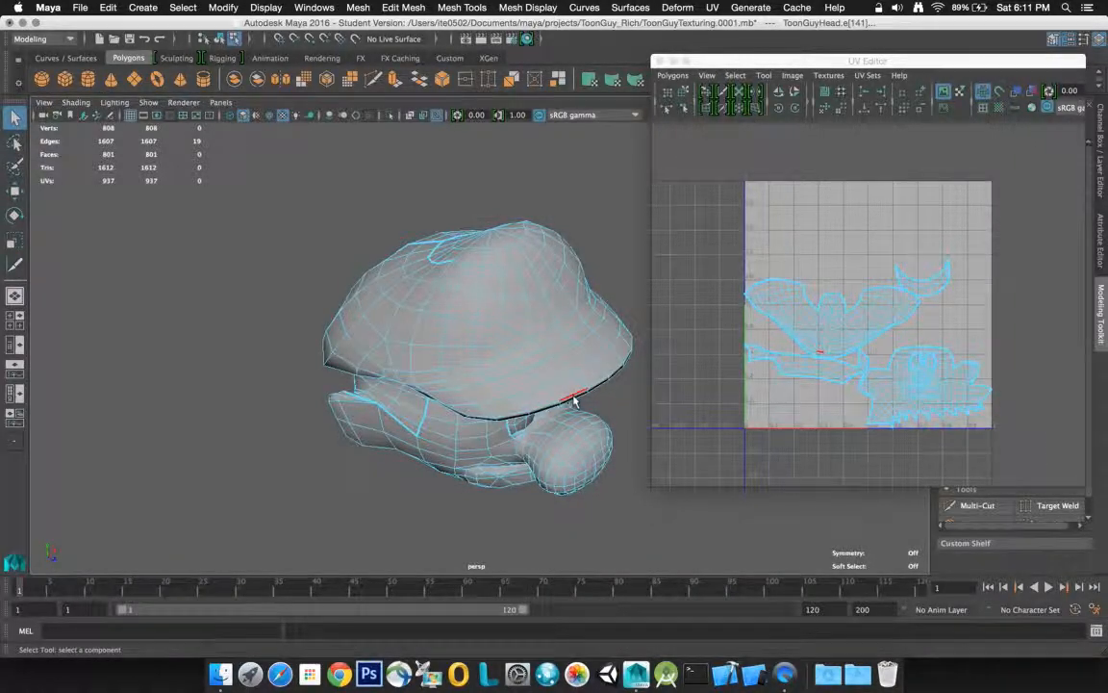
left_click_drag(574, 399, 555, 330, "alt")
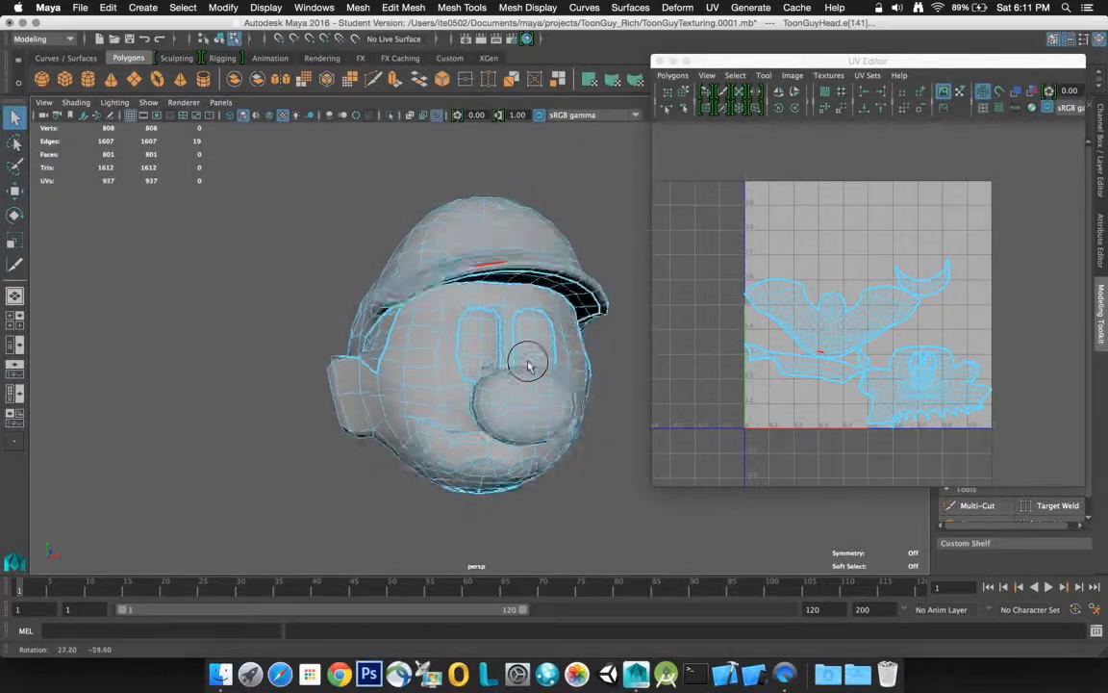
left_click_drag(559, 385, 504, 299, "alt")
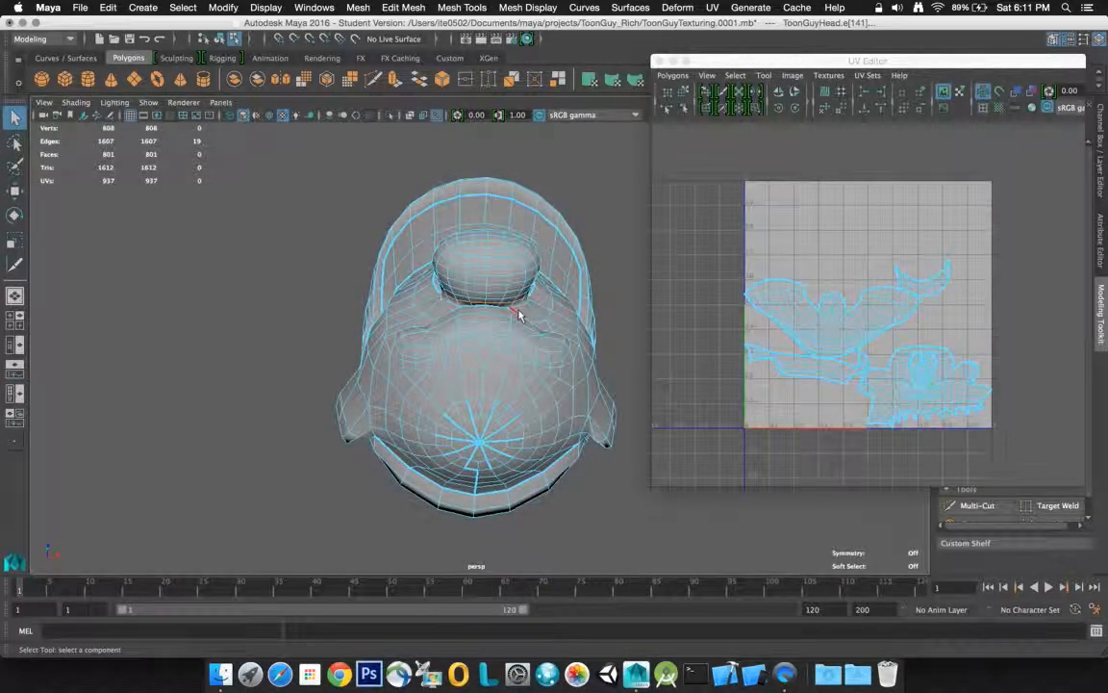
Select the edge loop around the base of the nose, including the missing edges at the top between the eyes
double_click(498, 305)
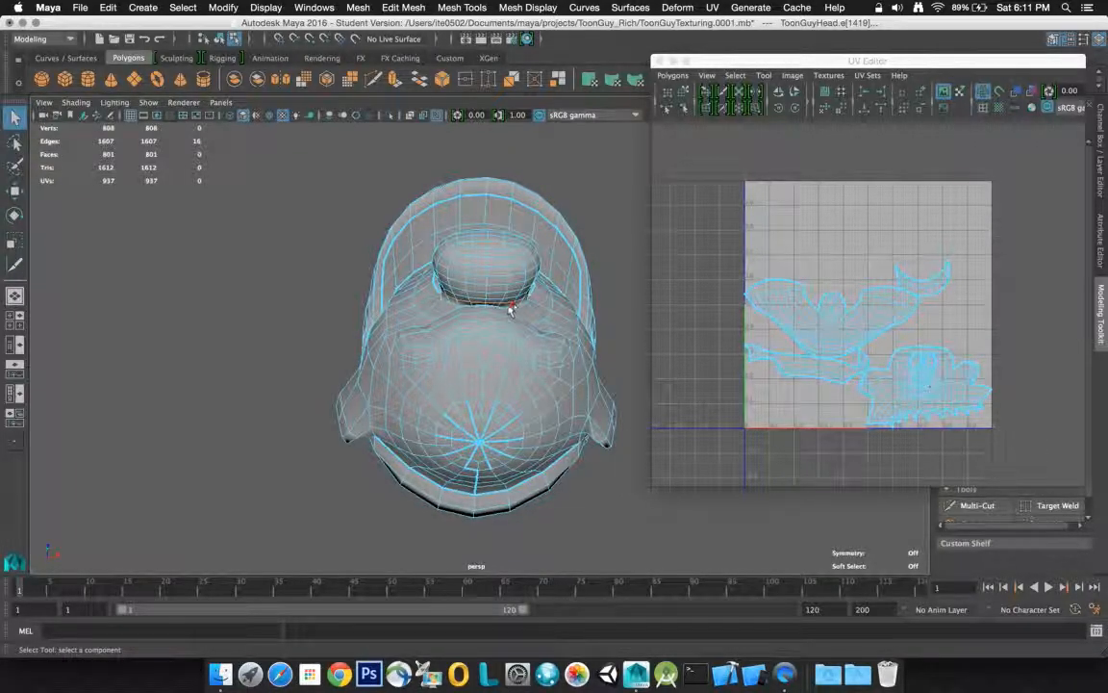
left_click_drag(497, 281, 570, 373, "alt")
left_click_drag(561, 425, 553, 430, "alt")
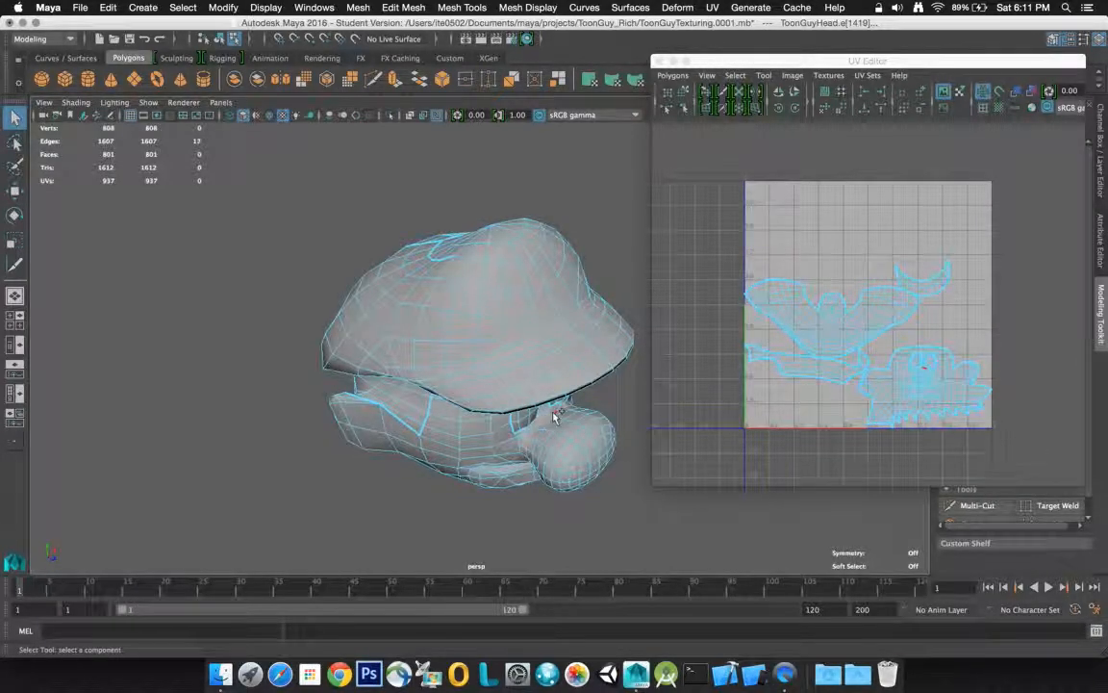
left_click(558, 415, "shift")
left_click_drag(574, 420, 482, 302, "alt")
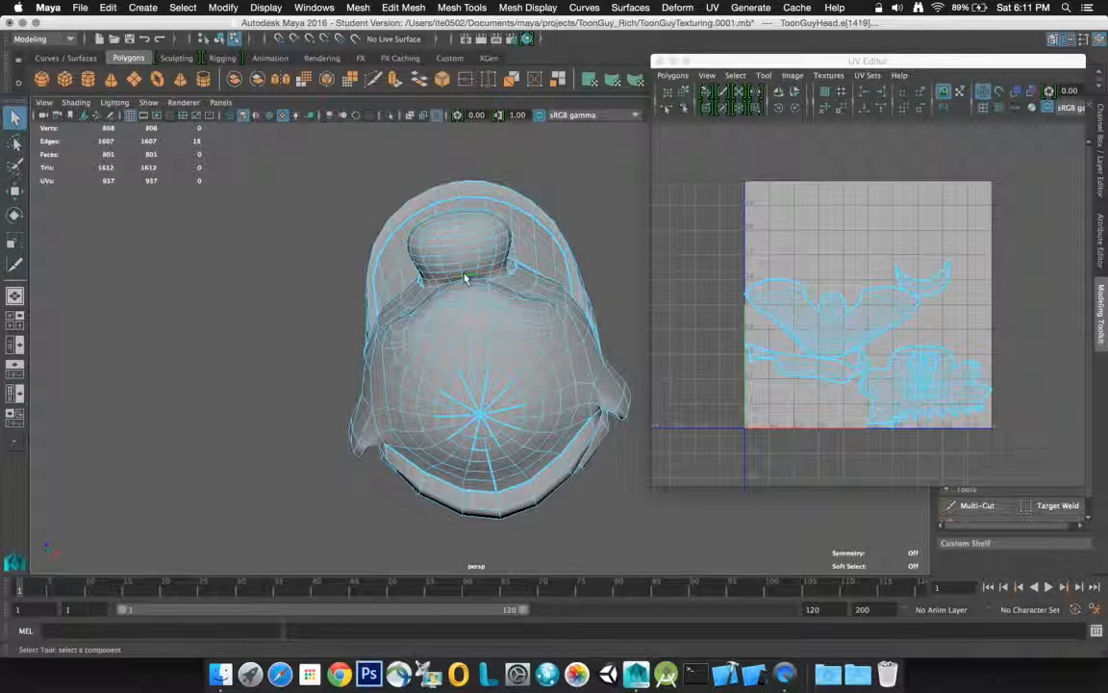
Extend the edge selection along the middle of the nose's underside and cut the UVs along all selected nose edges
left_click(463, 272, "shift")
left_click(461, 265, "shift")
left_click(460, 255, "shift")
left_click(457, 246, "shift")
left_click(460, 236, "shift")
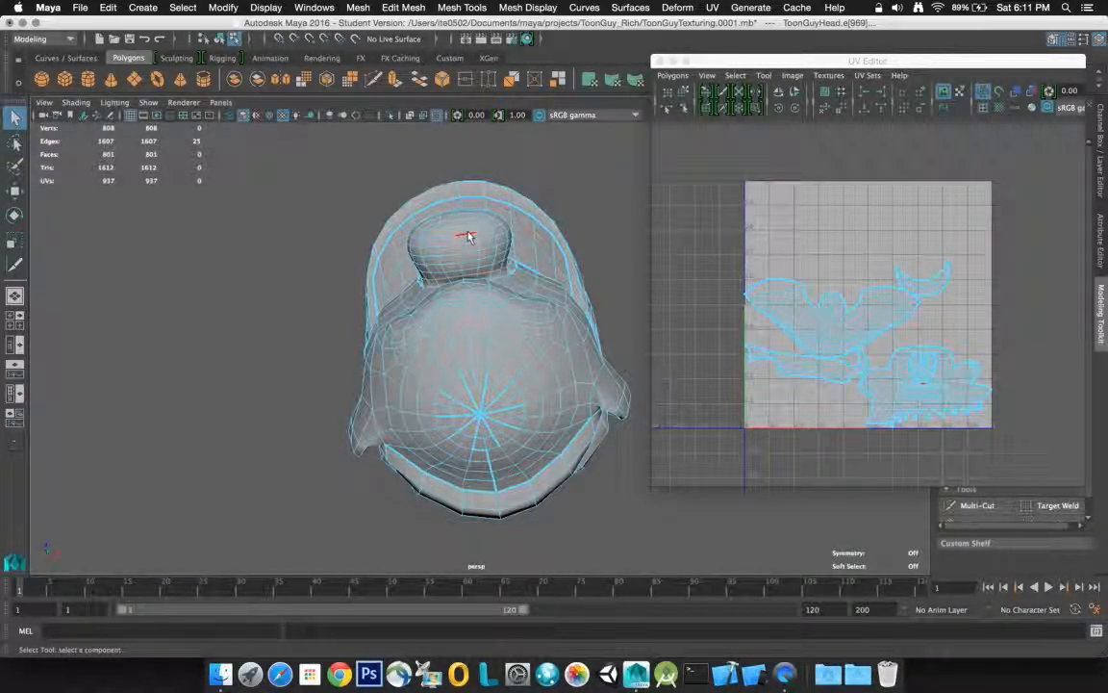
right_click_drag(688, 253, 621, 254, "shift")
left_click_drag(564, 222, 517, 305, "alt")
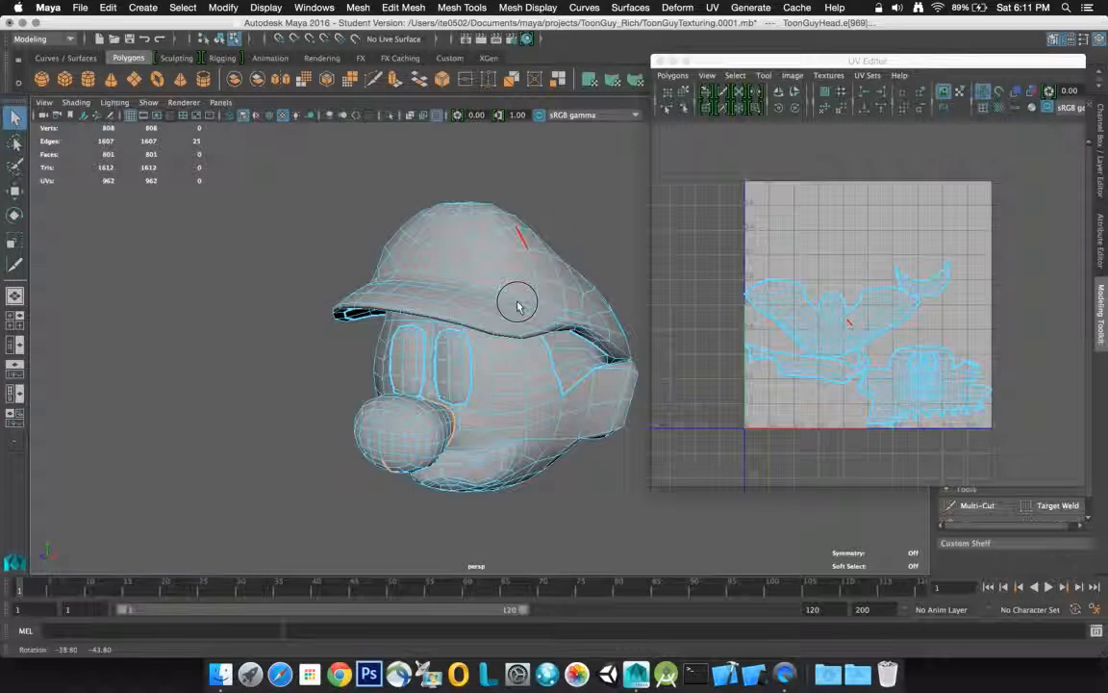
Complete the edge selection outlining the mouth and cut the UVs along it
left_click(488, 452, "shift")
left_click_drag(487, 450, 453, 408, "alt")
scroll(453, 408, "up", 5)
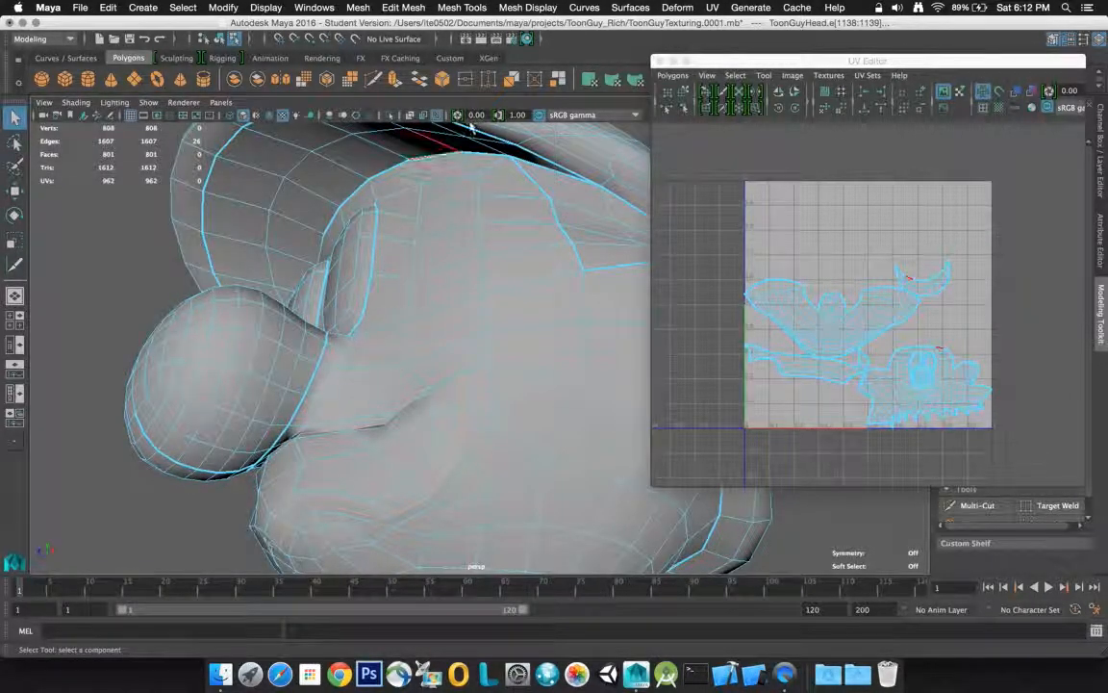
left_click(488, 40)
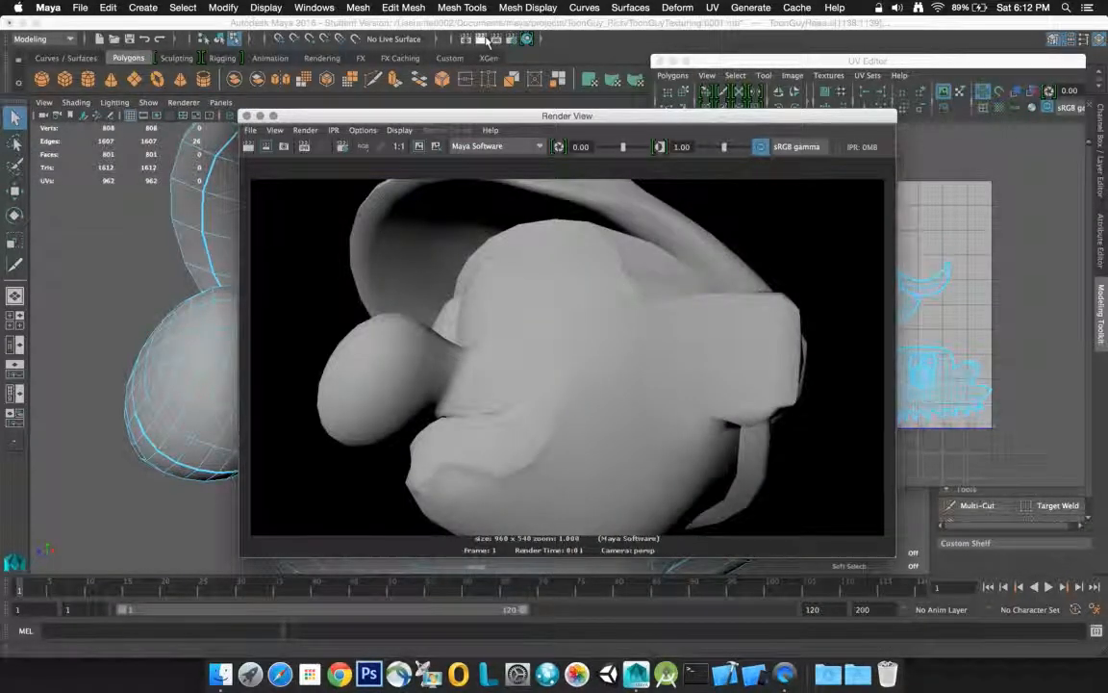
left_click(246, 115)
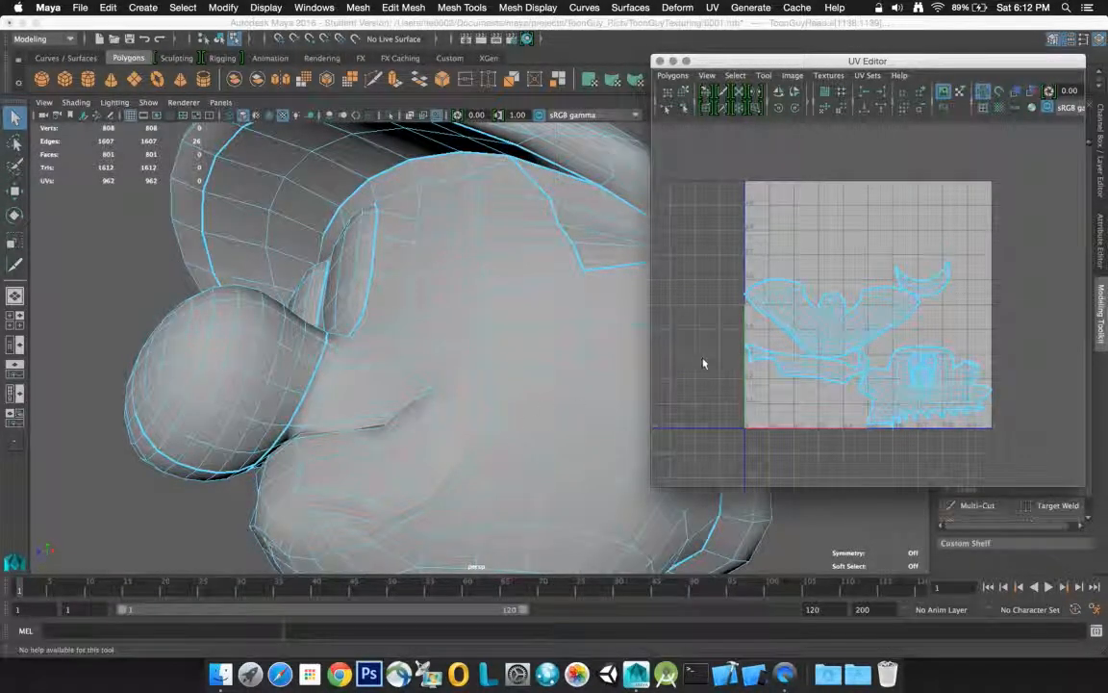
right_click_drag(707, 358, 666, 359, "shift")
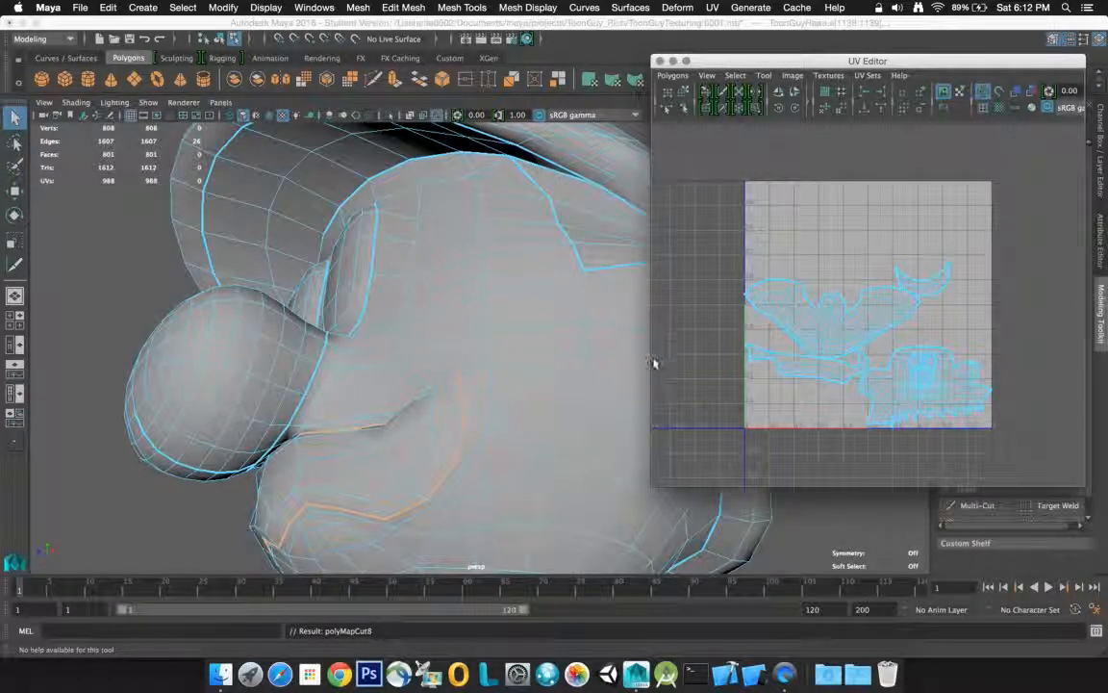
Leave edge selection, select the entire head as an object and frame it in the view
left_click_drag(475, 334, 521, 329, "alt")
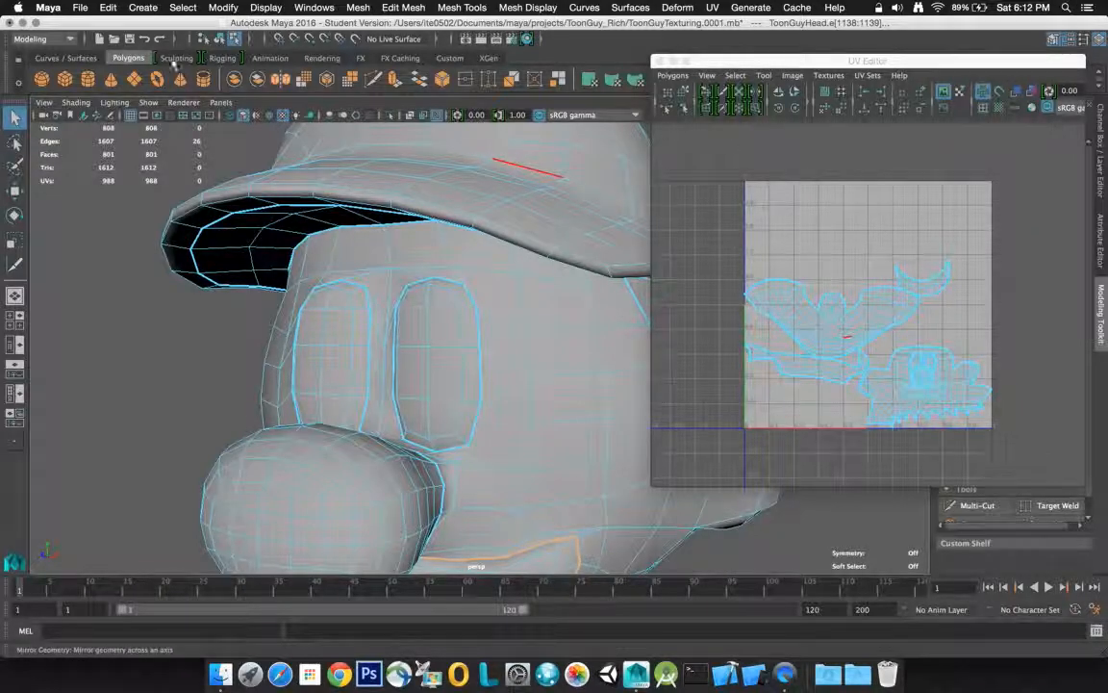
left_click(16, 116)
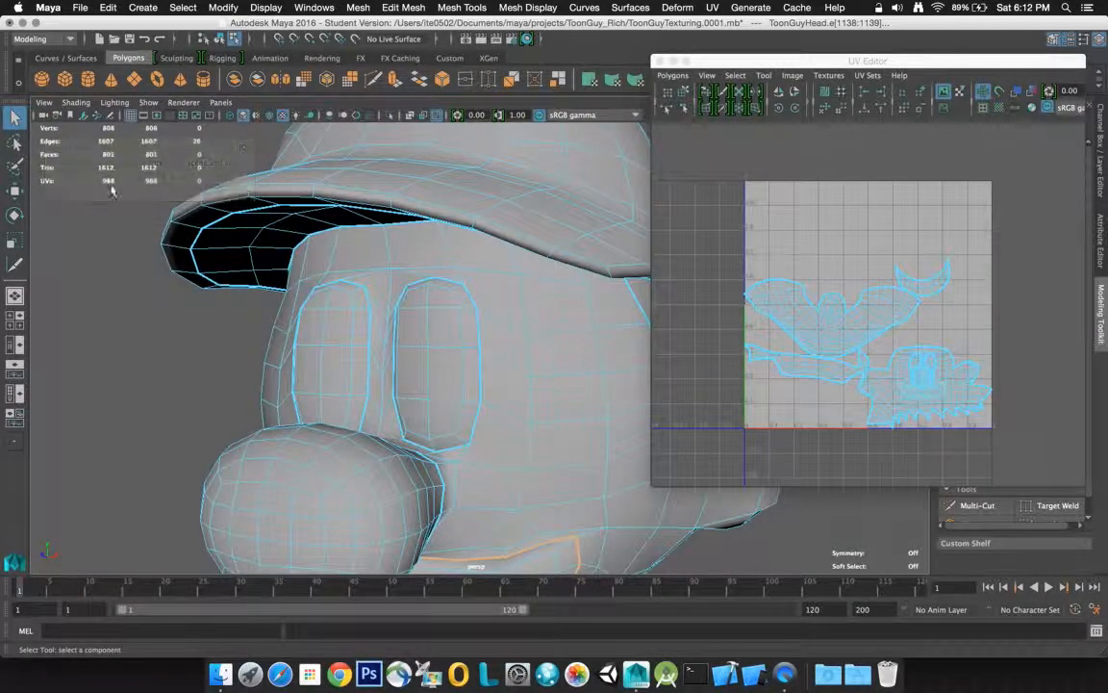
key("f")
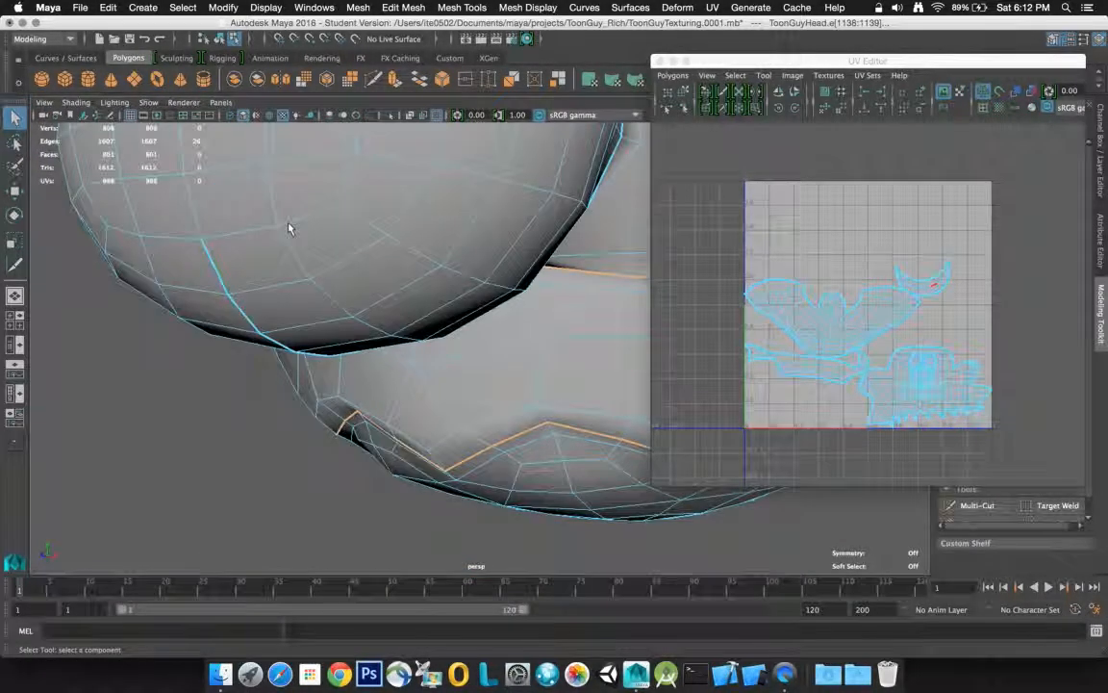
scroll(289, 228, "up", 3)
scroll(288, 228, "down", 5)
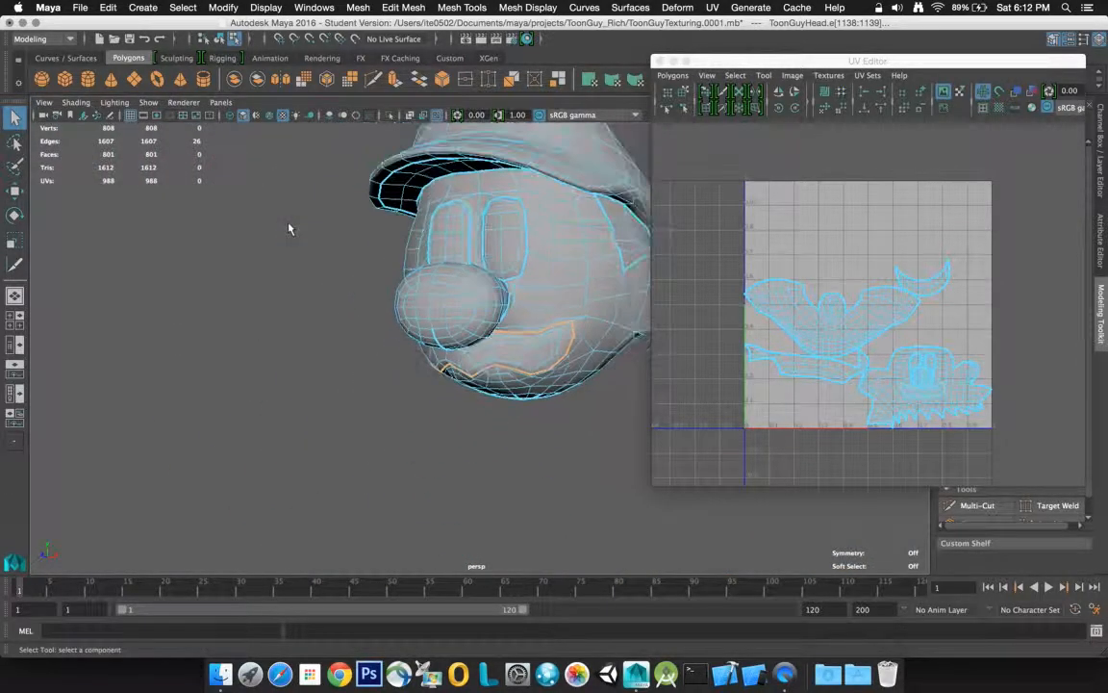
right_click_drag(489, 191, 535, 168)
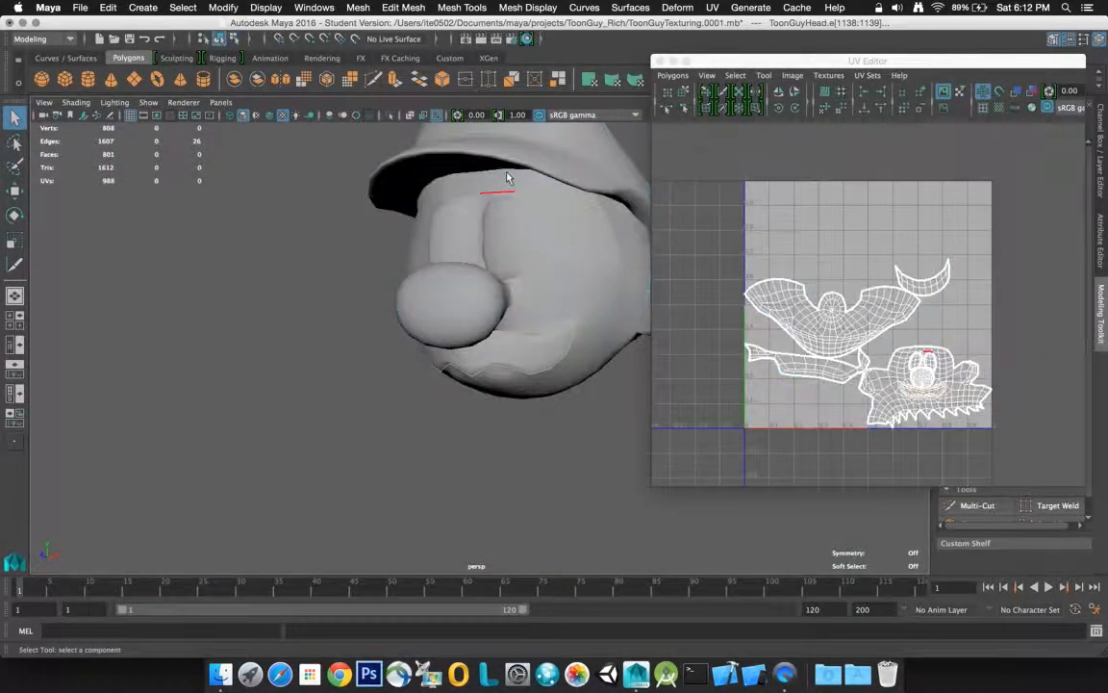
left_click(507, 188)
key("f")
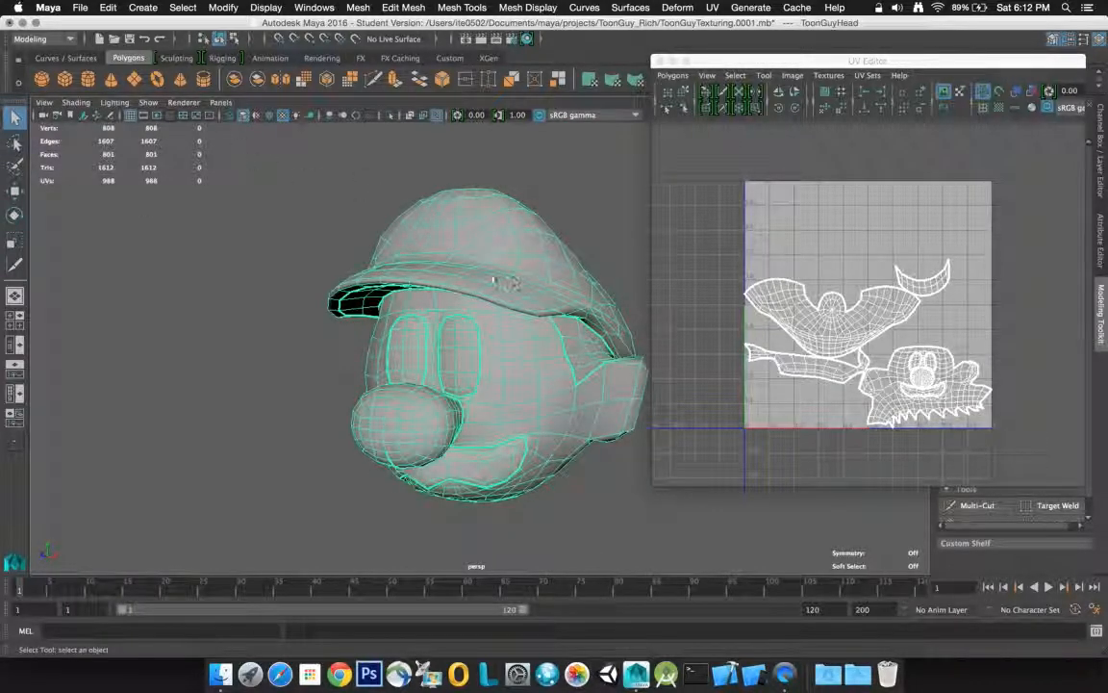
Try to unfold the whole head object's UVs with the Unfold3D method
left_click_drag(282, 156, 756, 564)
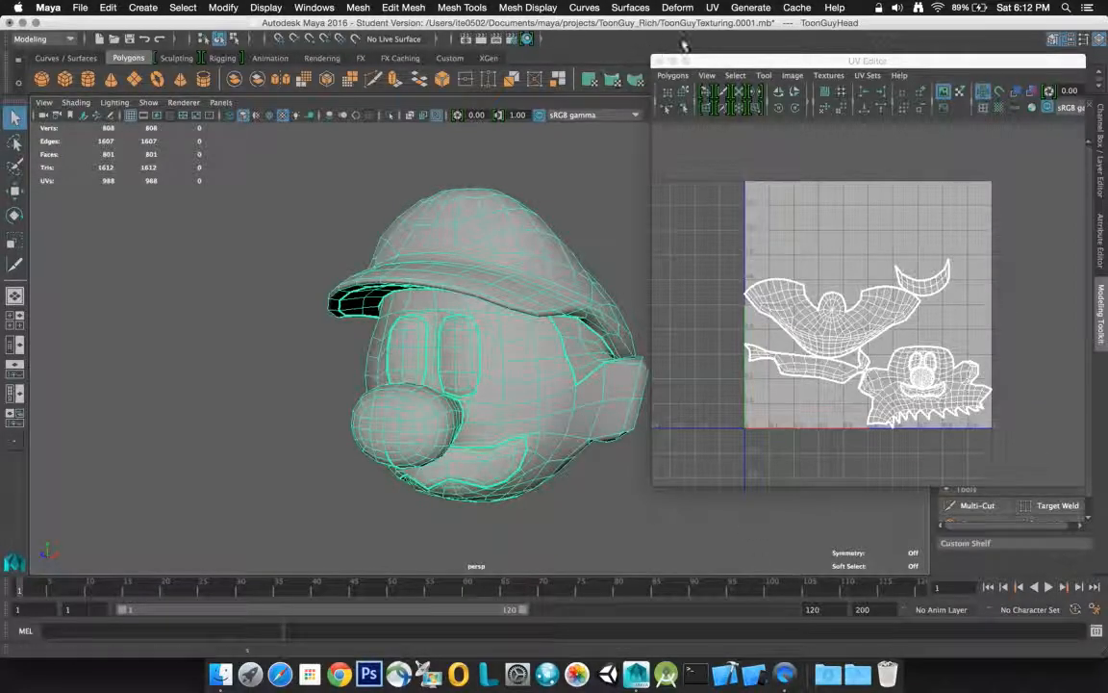
left_click(713, 8)
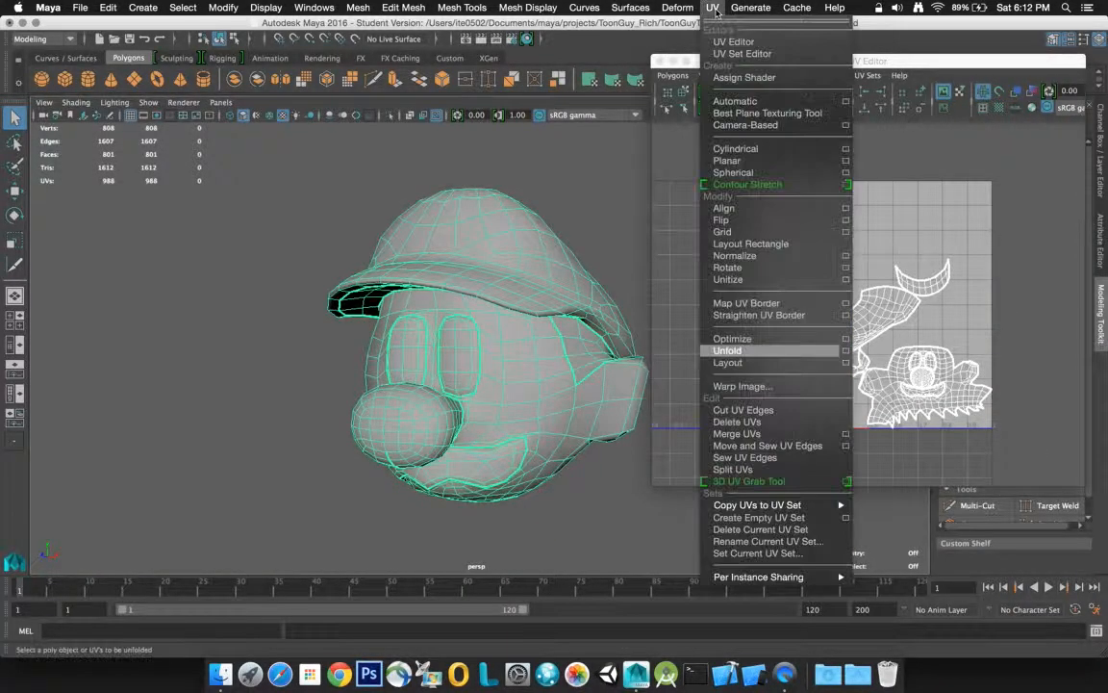
left_click(847, 354)
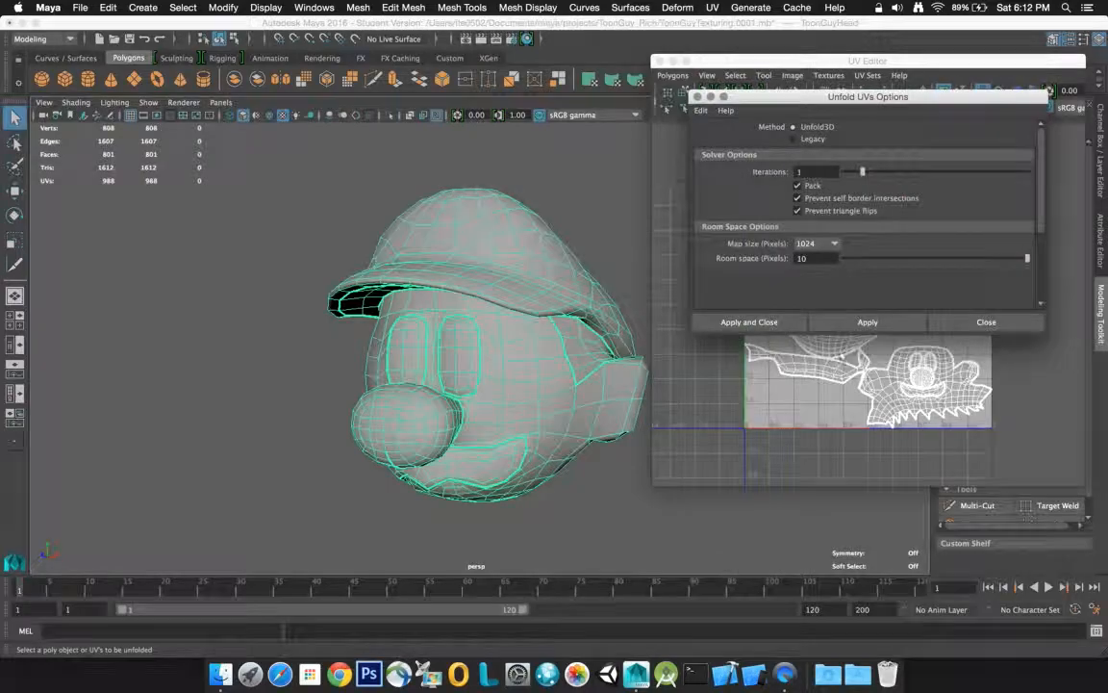
left_click(748, 323)
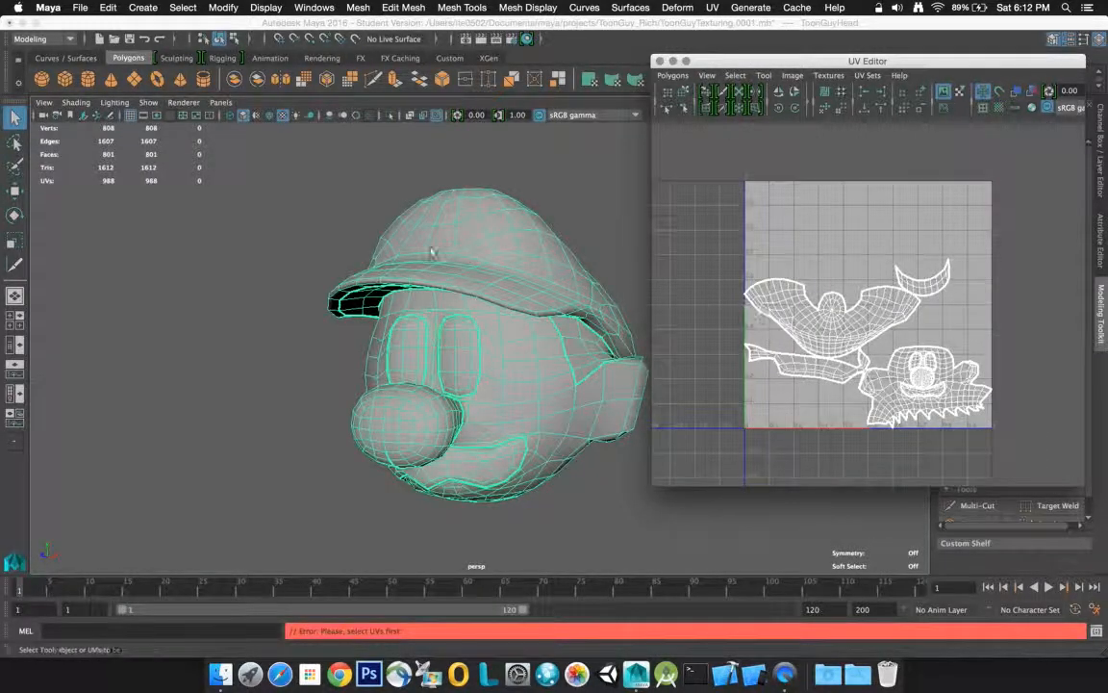
Select all faces of the head and hat and unfold their UVs with the Unfold3D method
right_click_drag(433, 229, 469, 231)
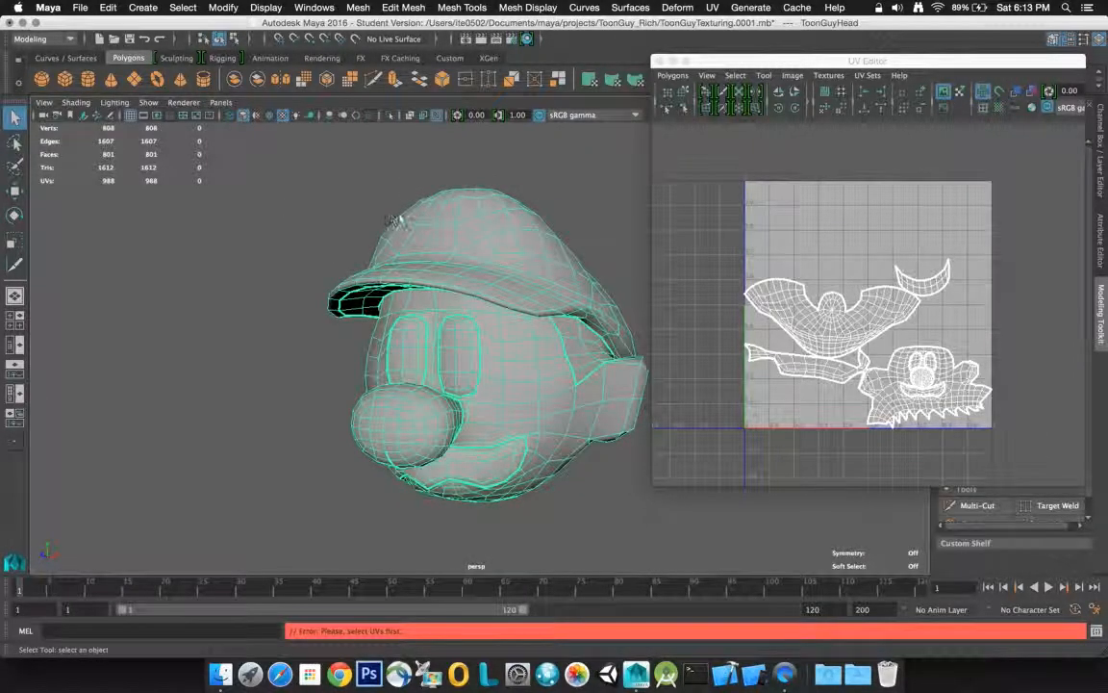
right_click_drag(421, 221, 468, 249)
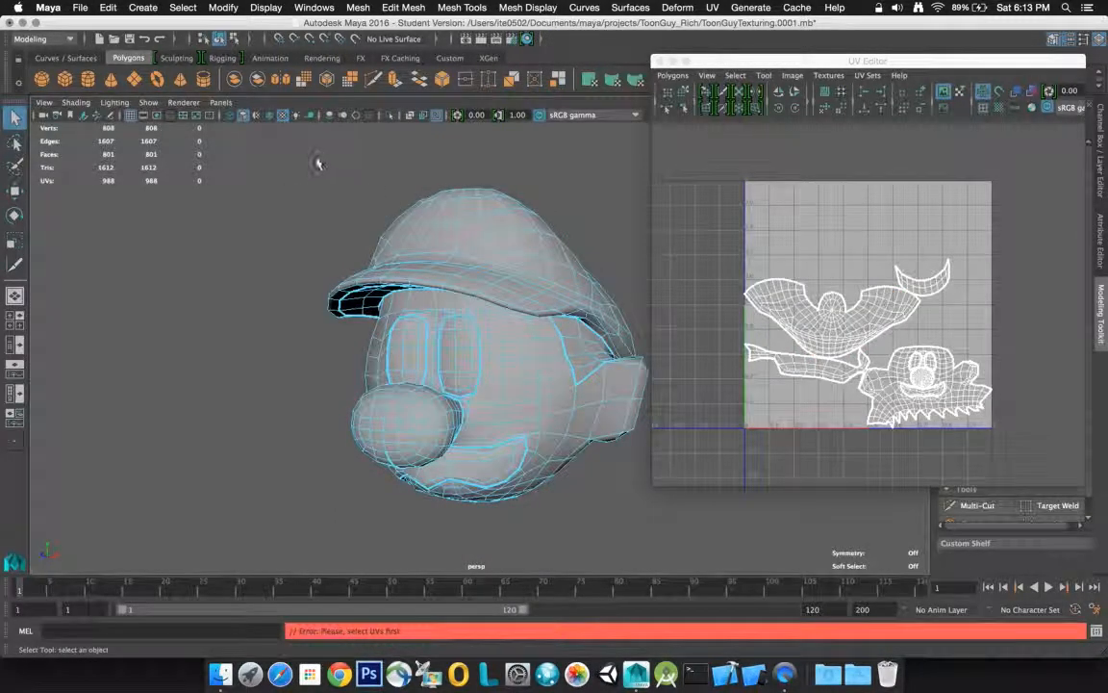
left_click_drag(273, 154, 680, 546)
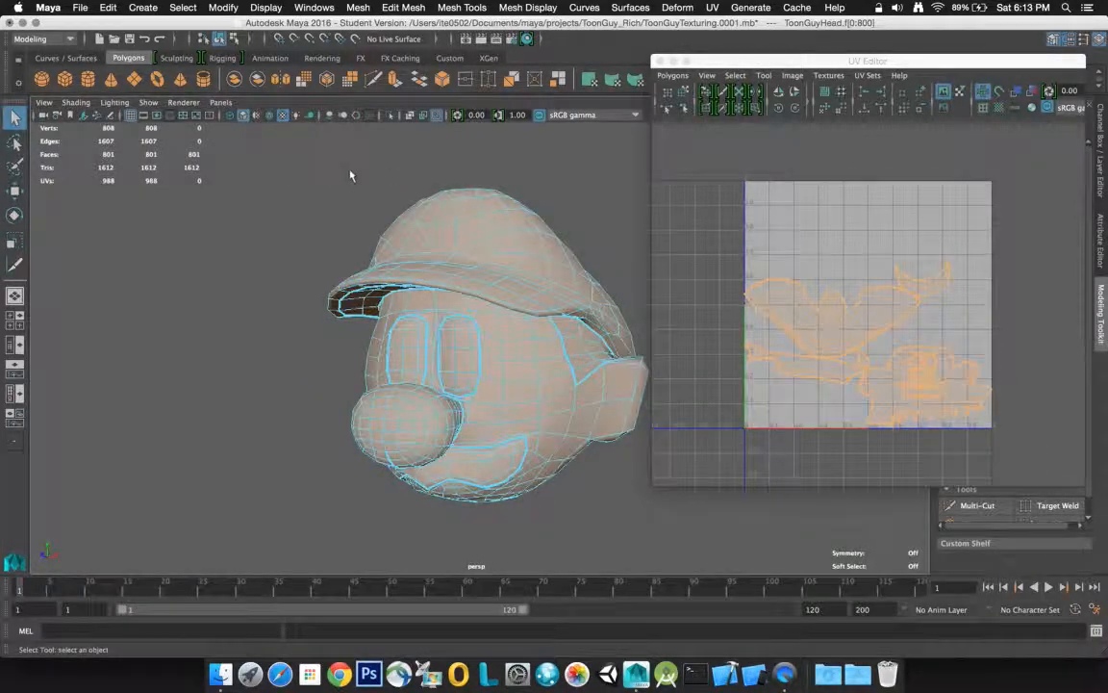
left_click(712, 7)
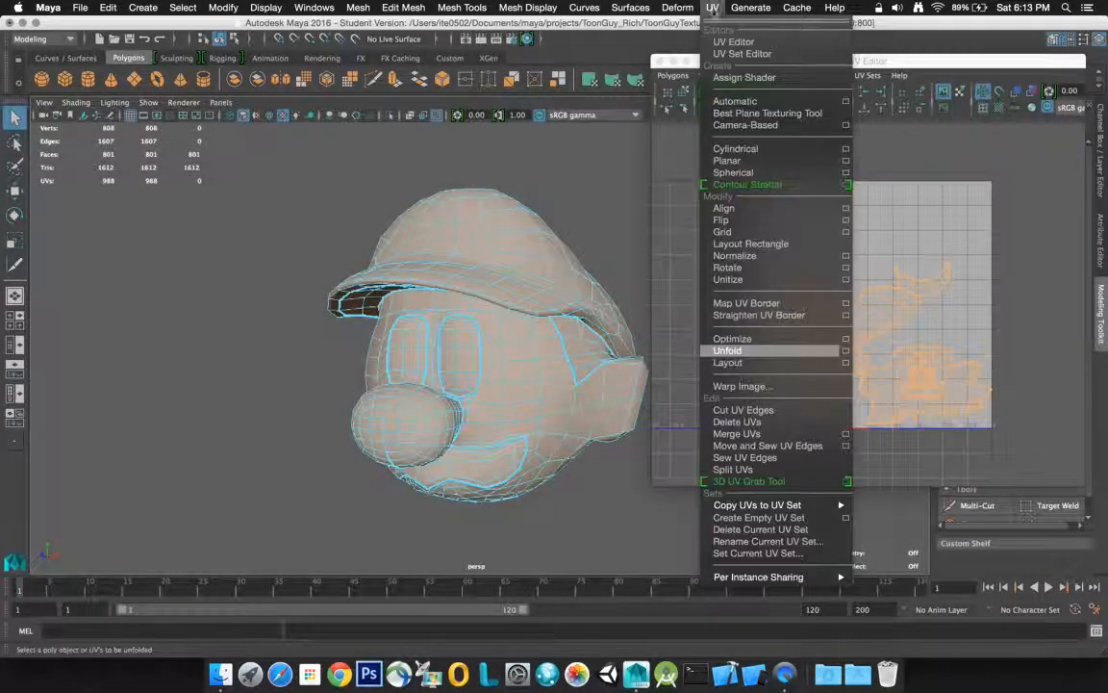
left_click(846, 350)
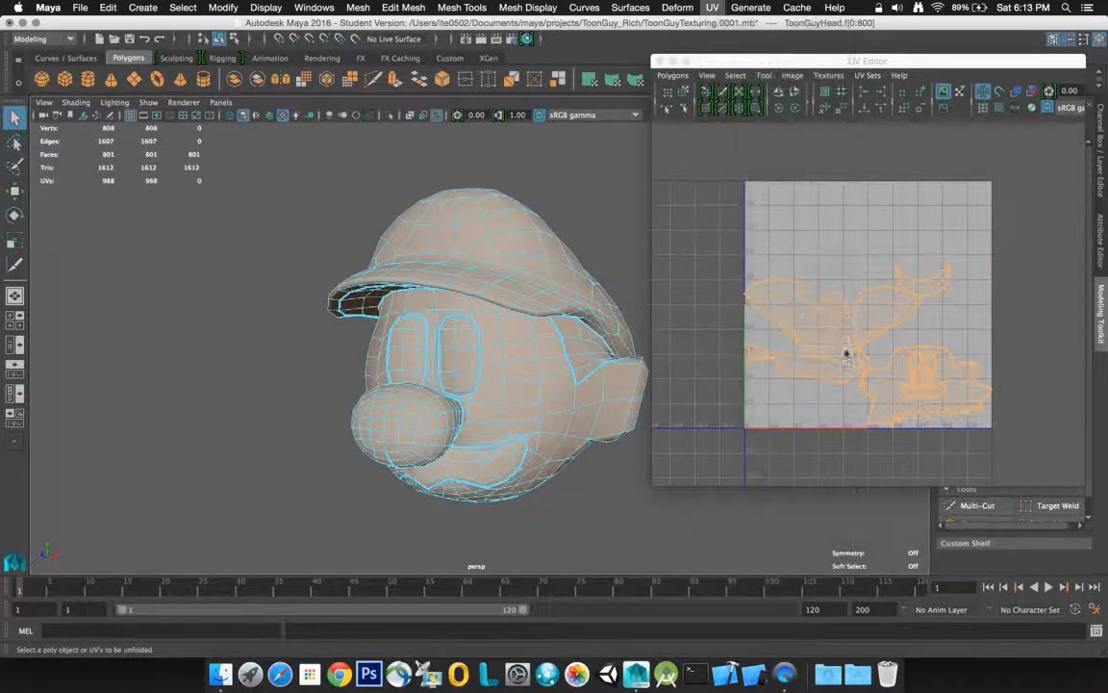
left_click(773, 324)
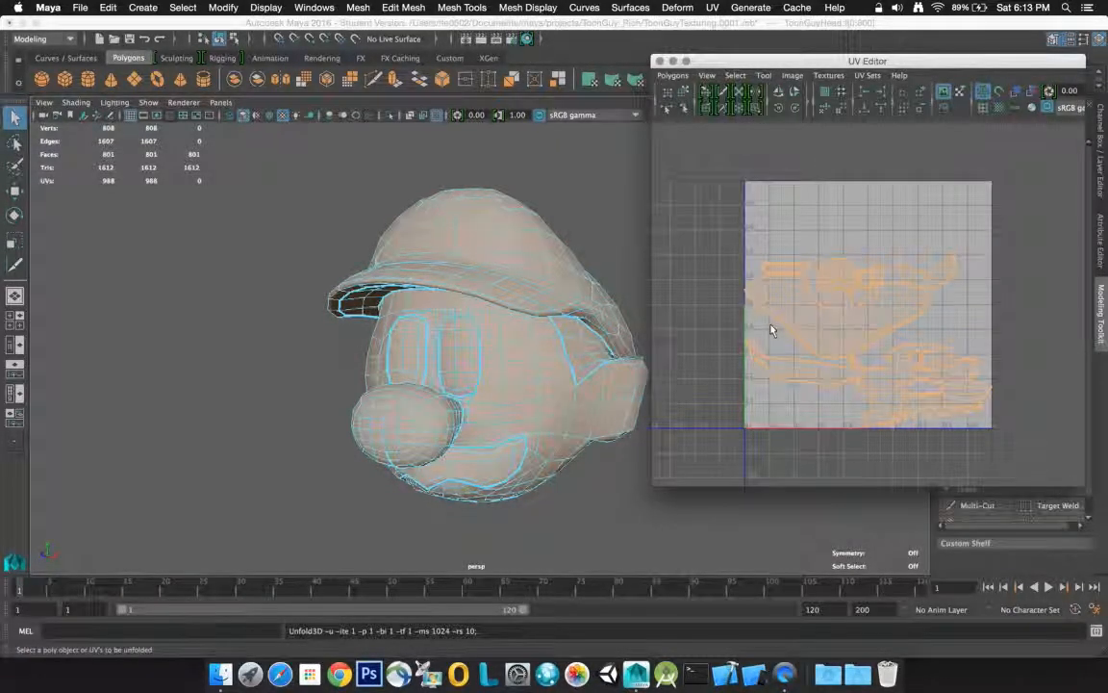
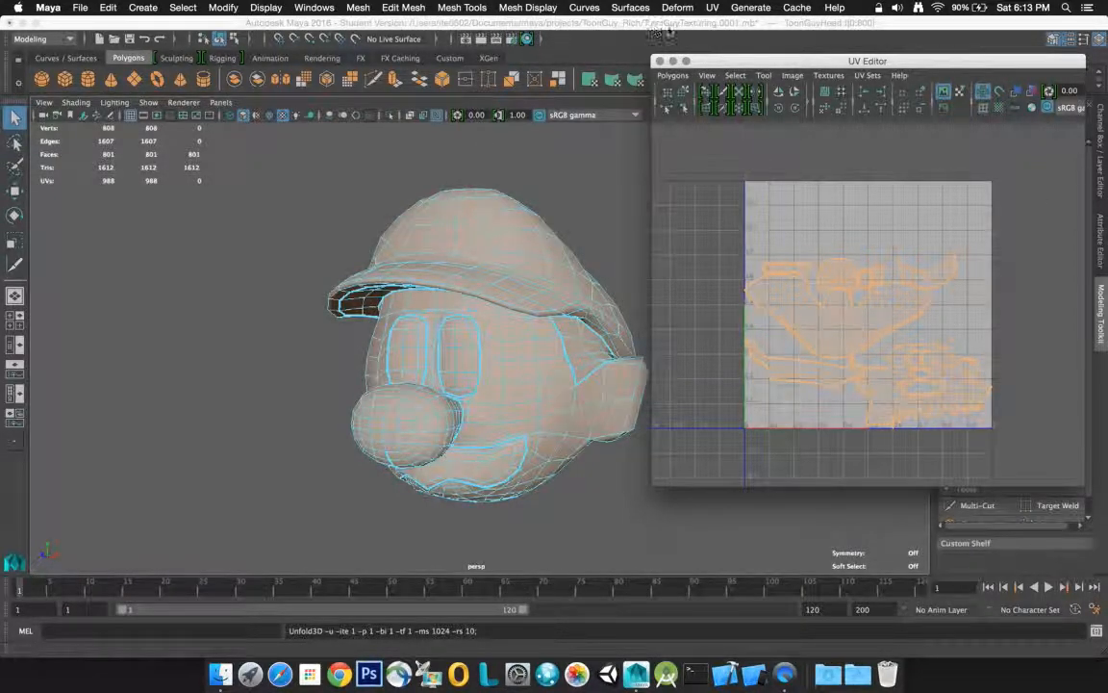
Lay out the UVs of all selected faces with scale mode None and the 1024 Map shell spacing preset
left_click(713, 8)
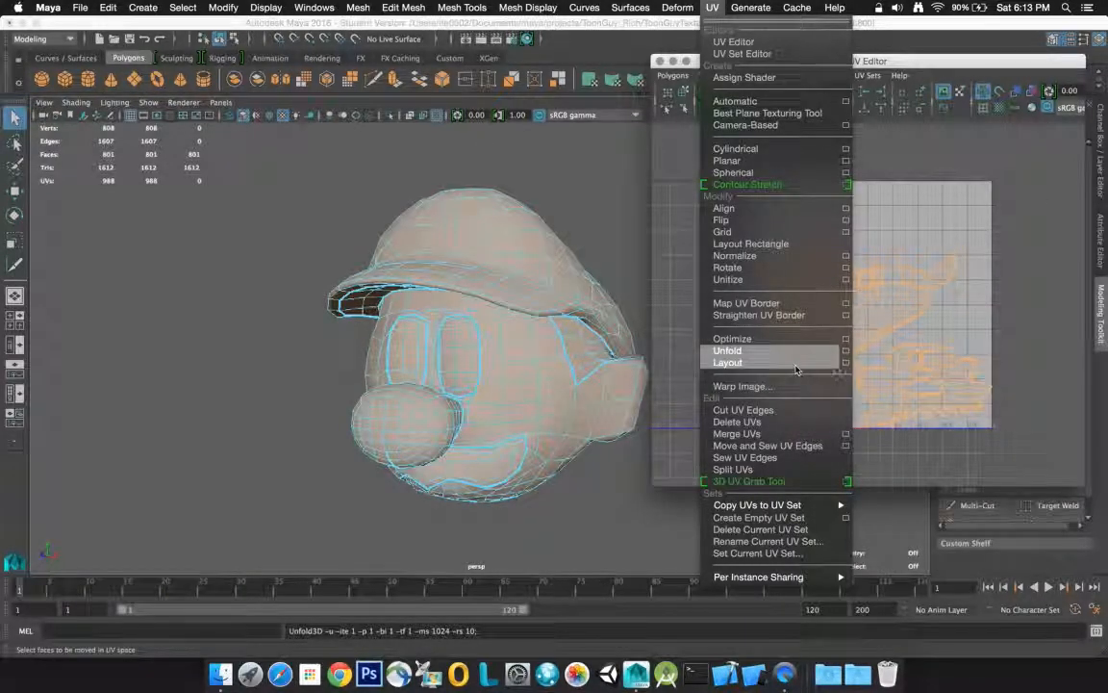
left_click(846, 363)
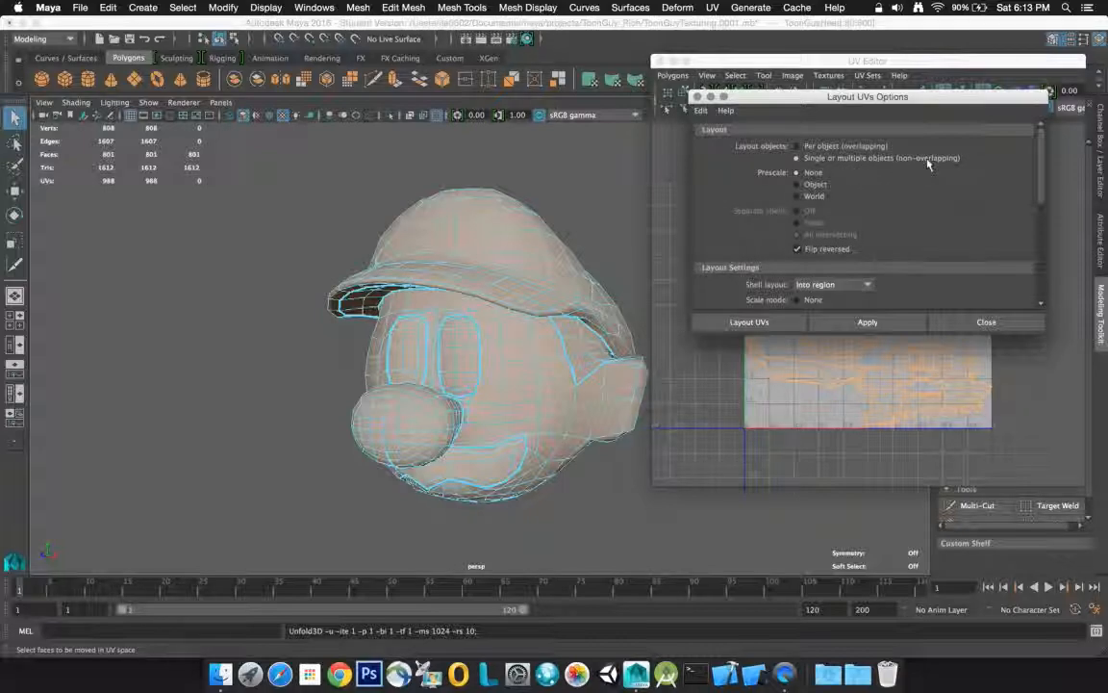
left_click_drag(815, 99, 550, 39)
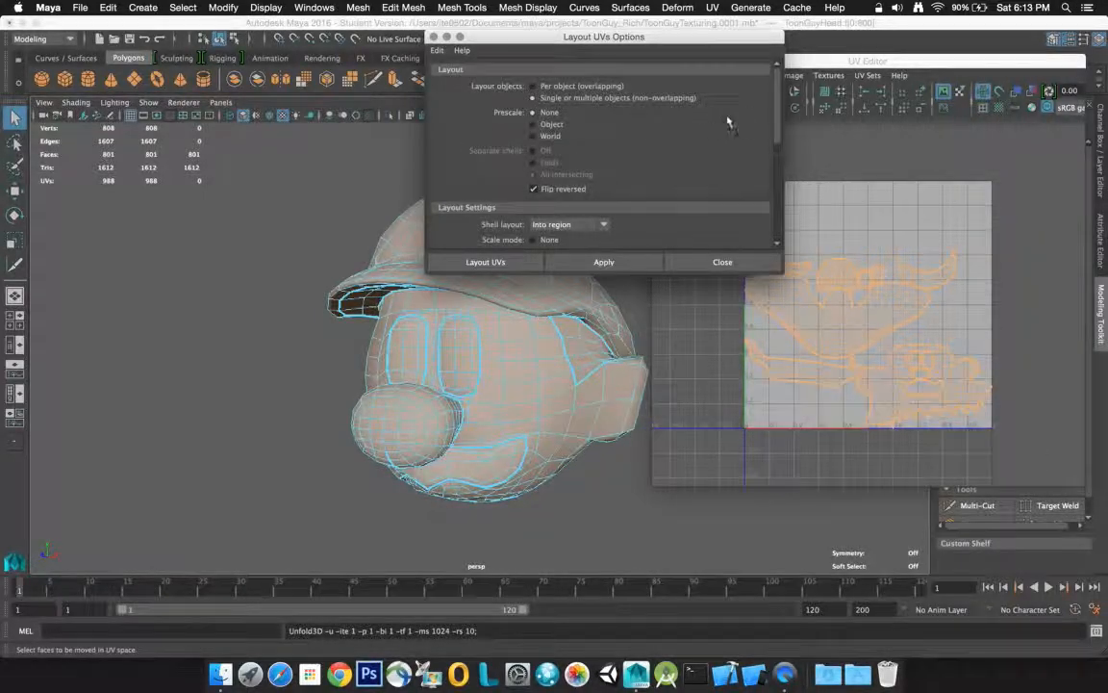
left_click_drag(776, 93, 775, 126)
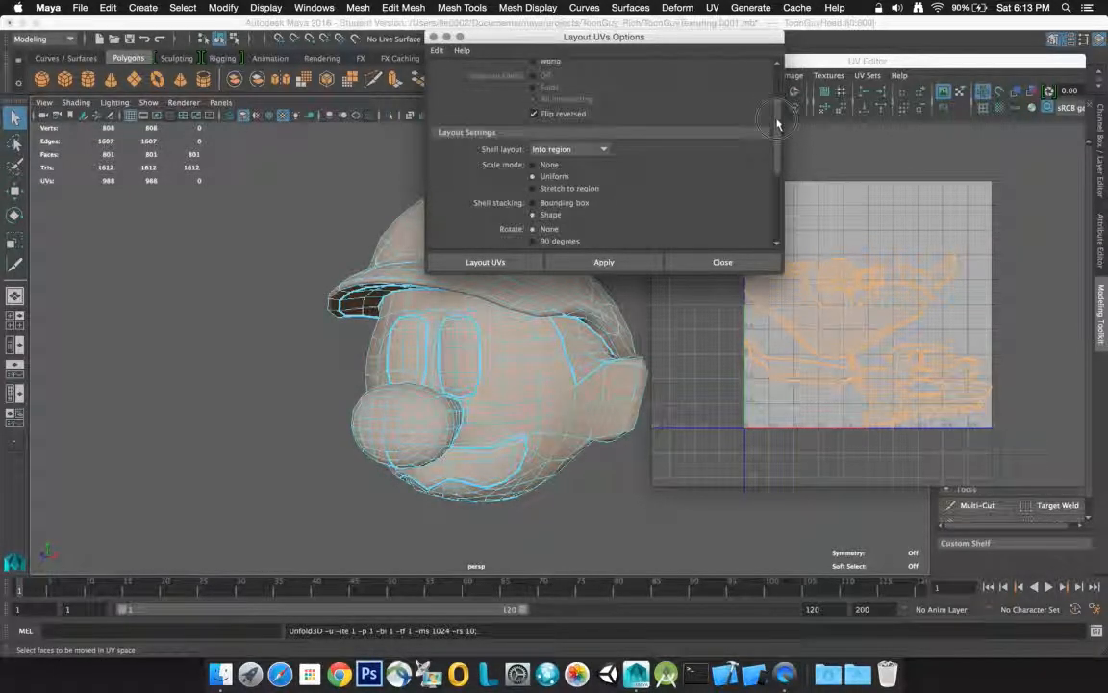
left_click(533, 165)
left_click_drag(778, 156, 781, 216)
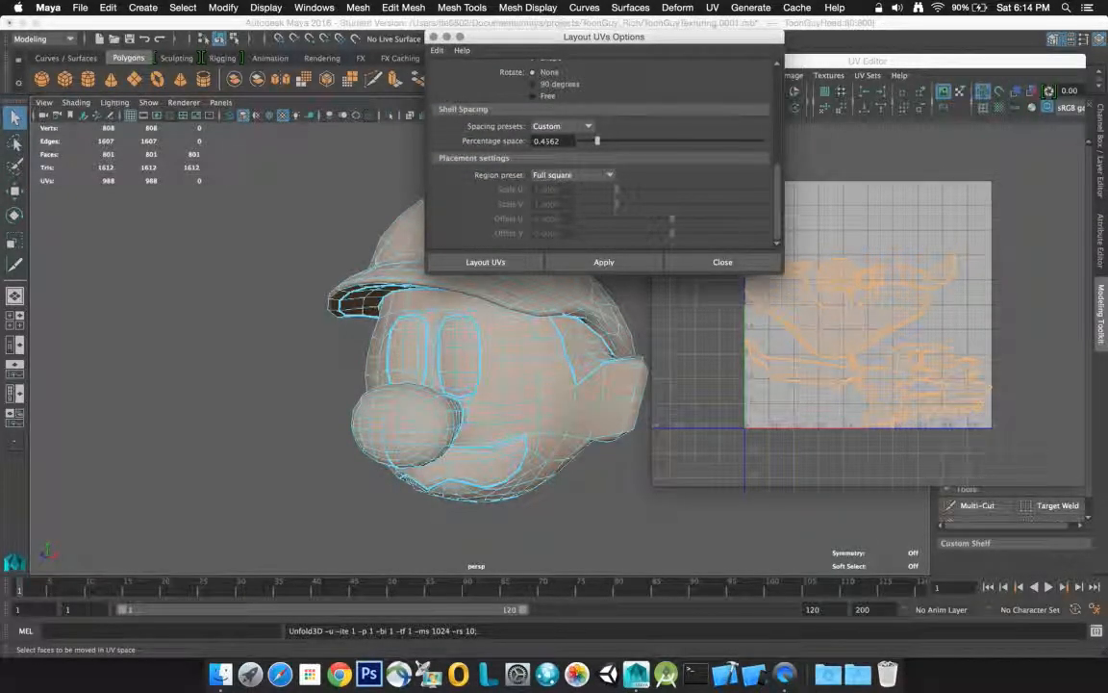
left_click(588, 127)
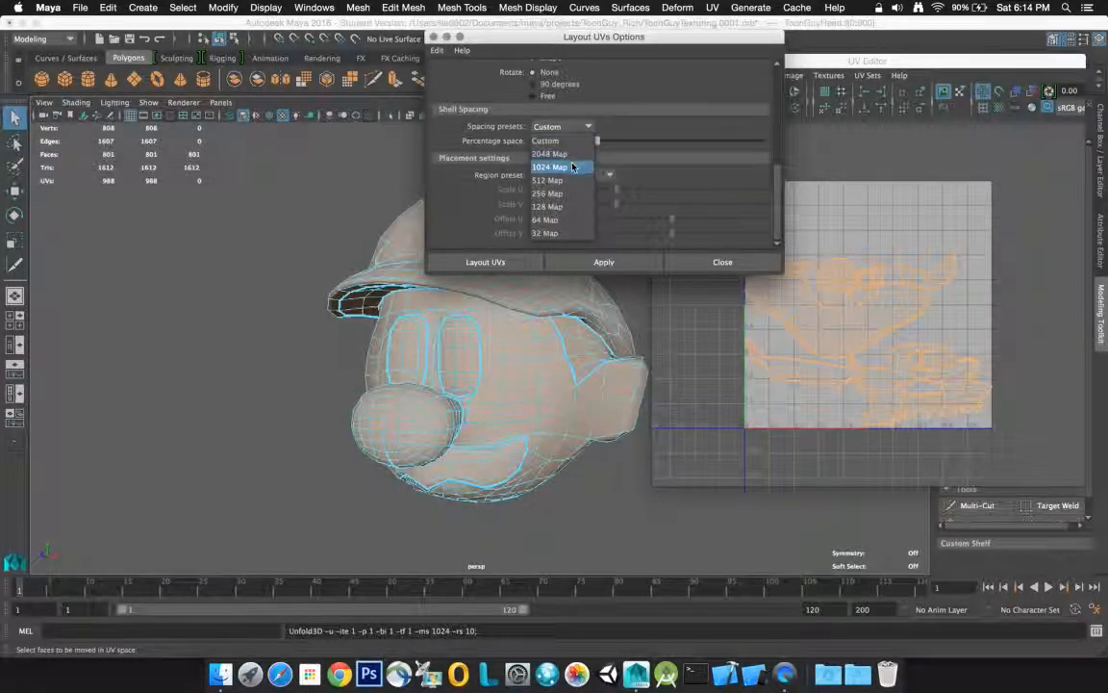
left_click(575, 168)
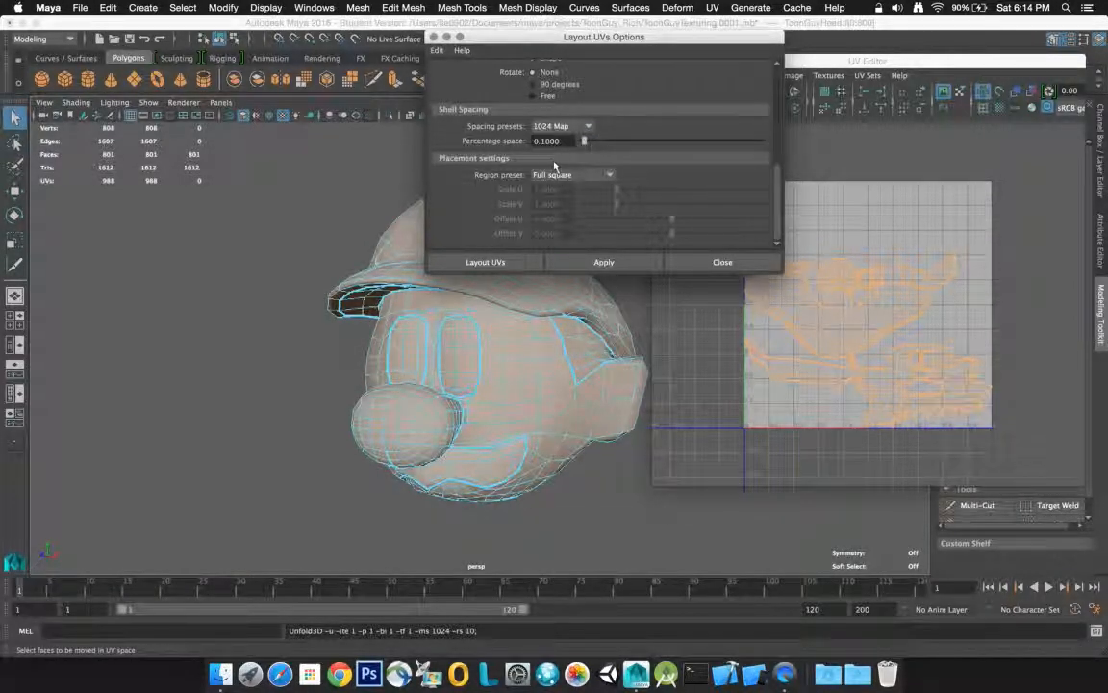
left_click(486, 262)
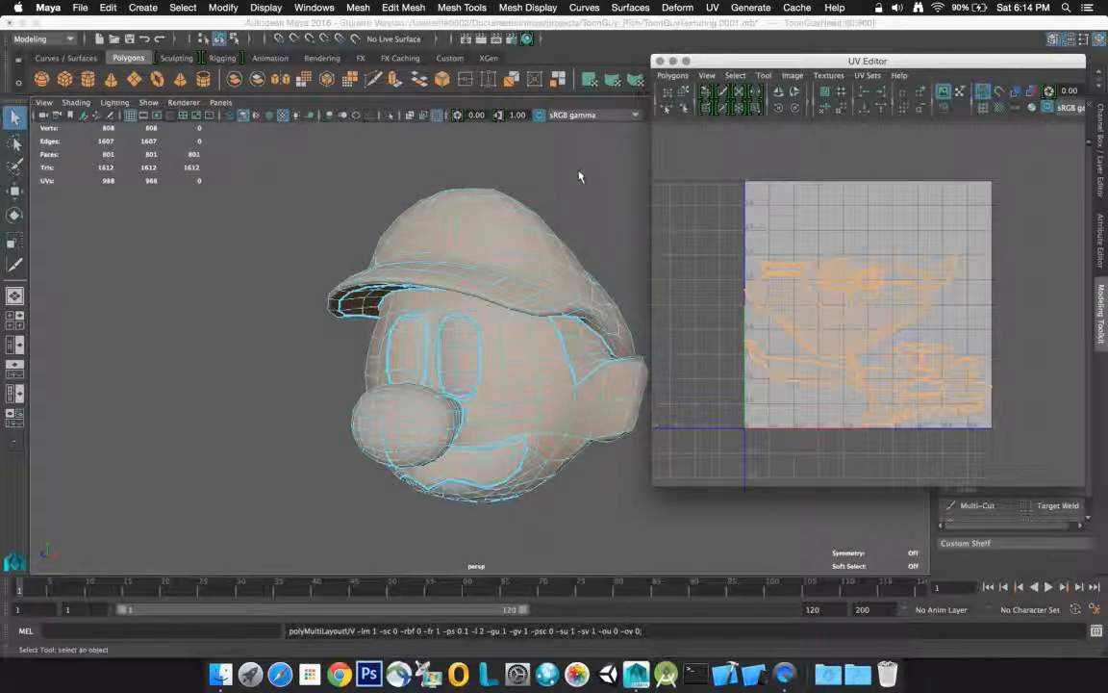
Select all faces of the head and hat again for another UV operation
left_click_drag(305, 155, 705, 542)
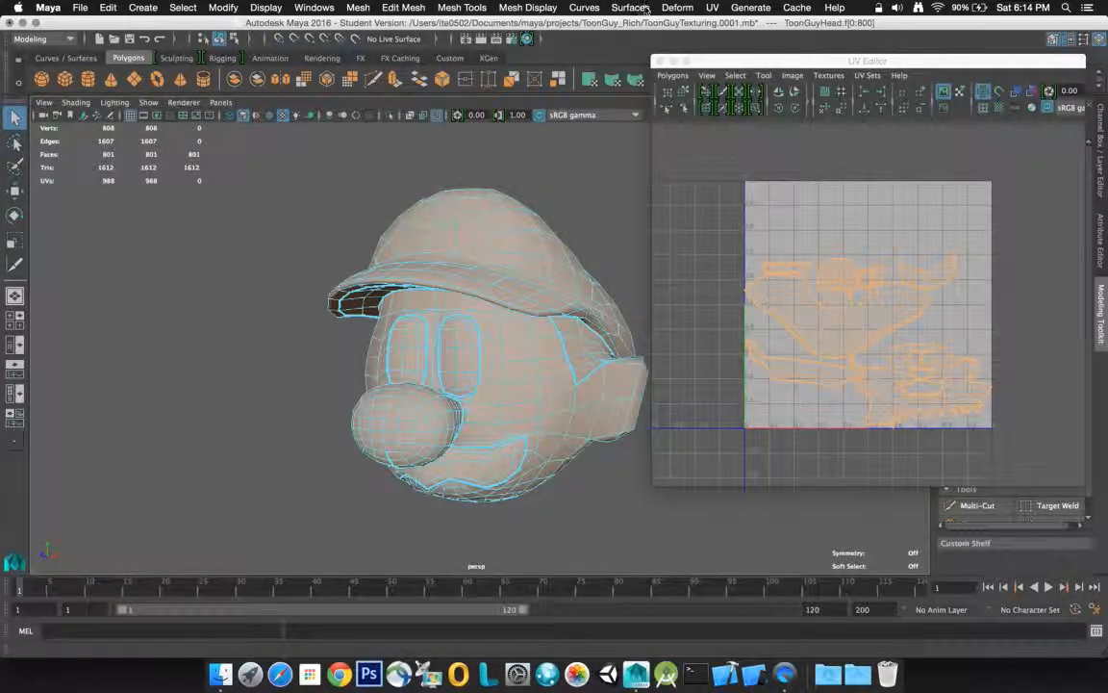
left_click(712, 8)
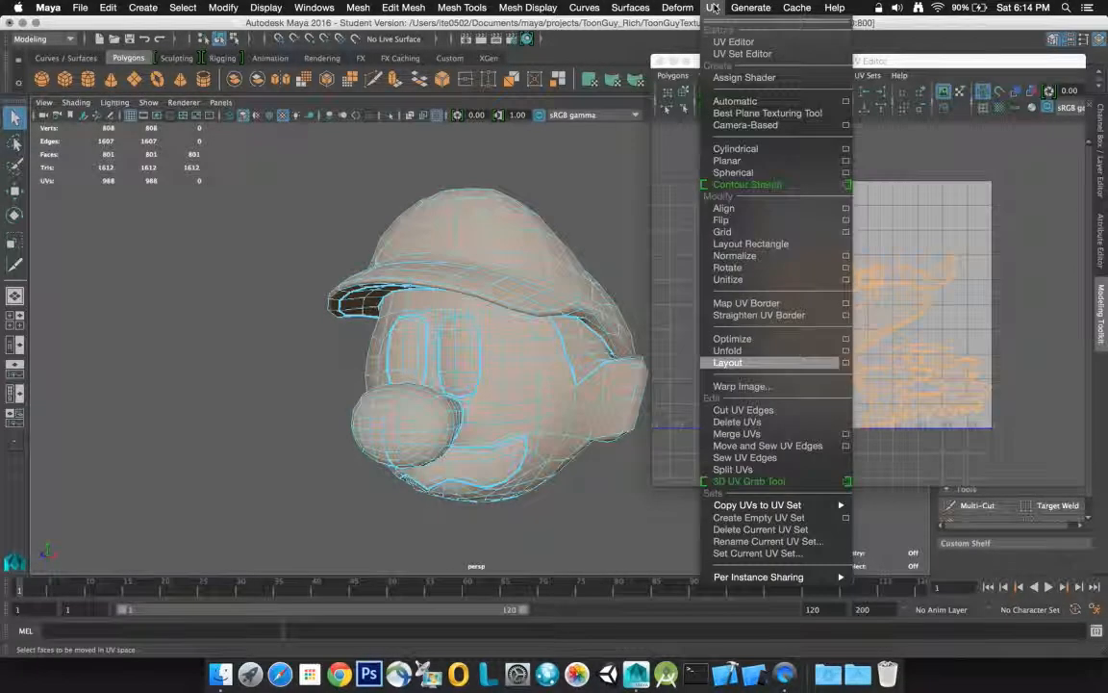
Lay out the head's UVs into region with the Layout scale mode set to Uniform
left_click(846, 362)
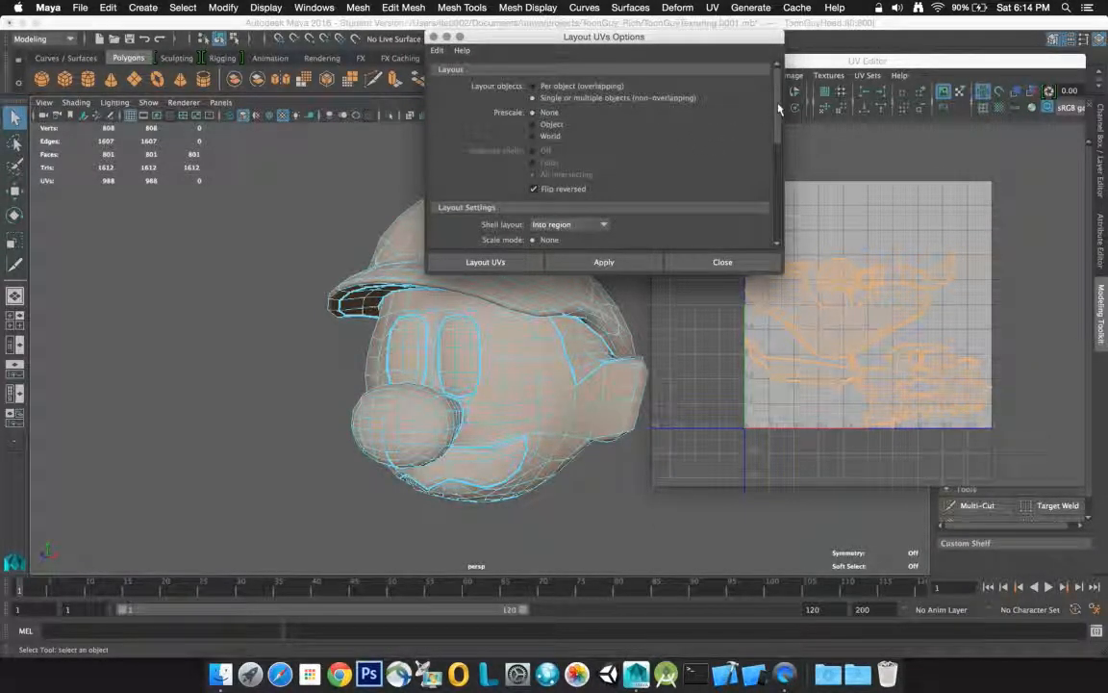
scroll(779, 108, "down", 3)
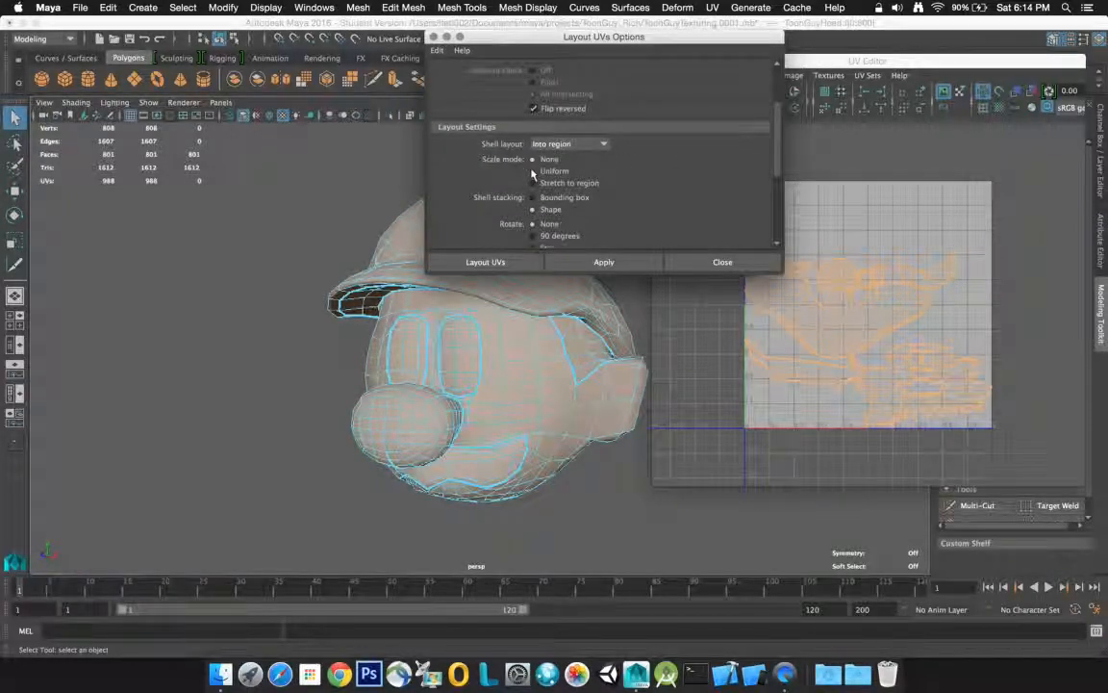
left_click(533, 171)
left_click_drag(779, 152, 781, 208)
left_click(467, 261)
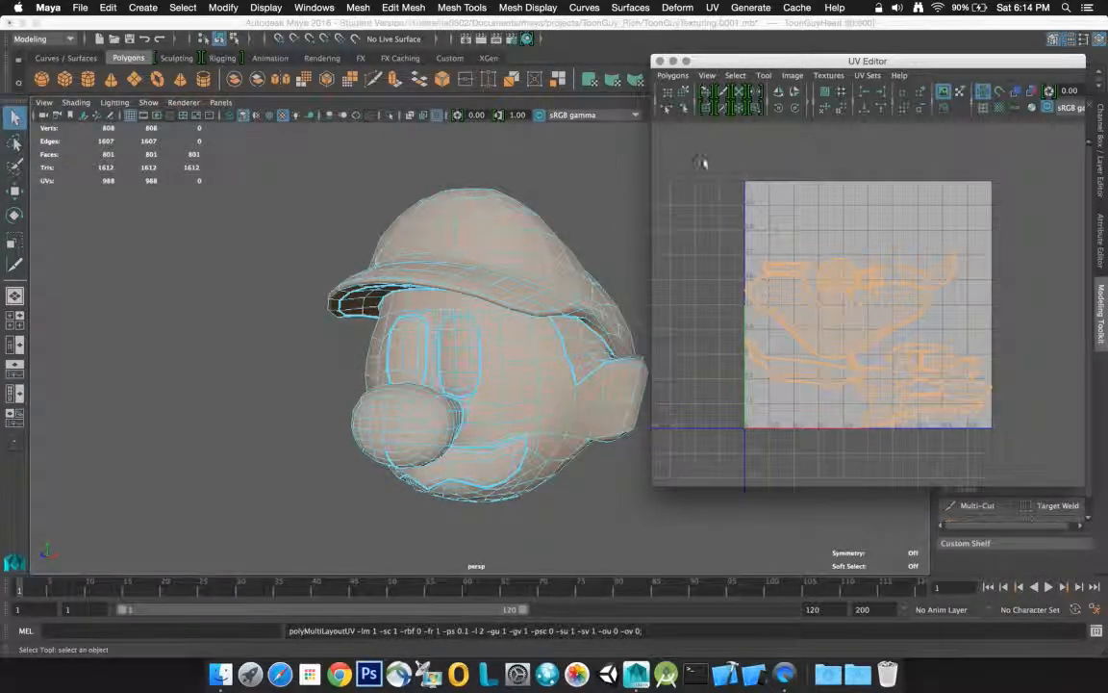
Select all faces of the head and normalize their UVs collectively, centered on the closest tile
left_click(950, 361)
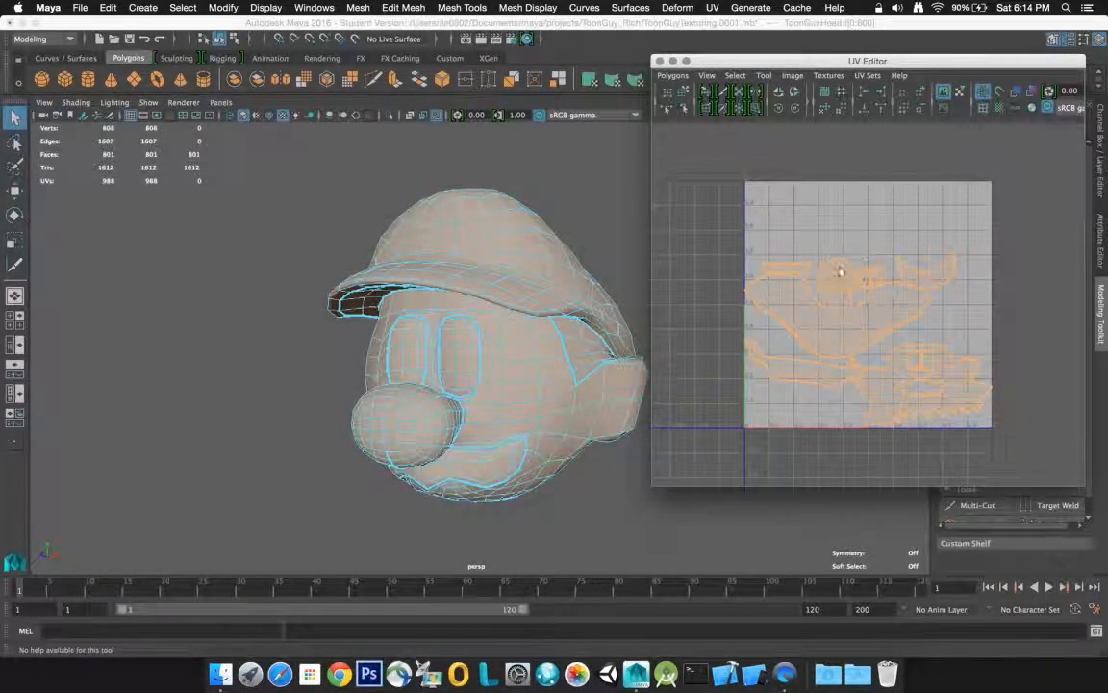
left_click(522, 262)
left_click(564, 168)
left_click(490, 226)
left_click(326, 146)
left_click_drag(289, 156, 683, 560)
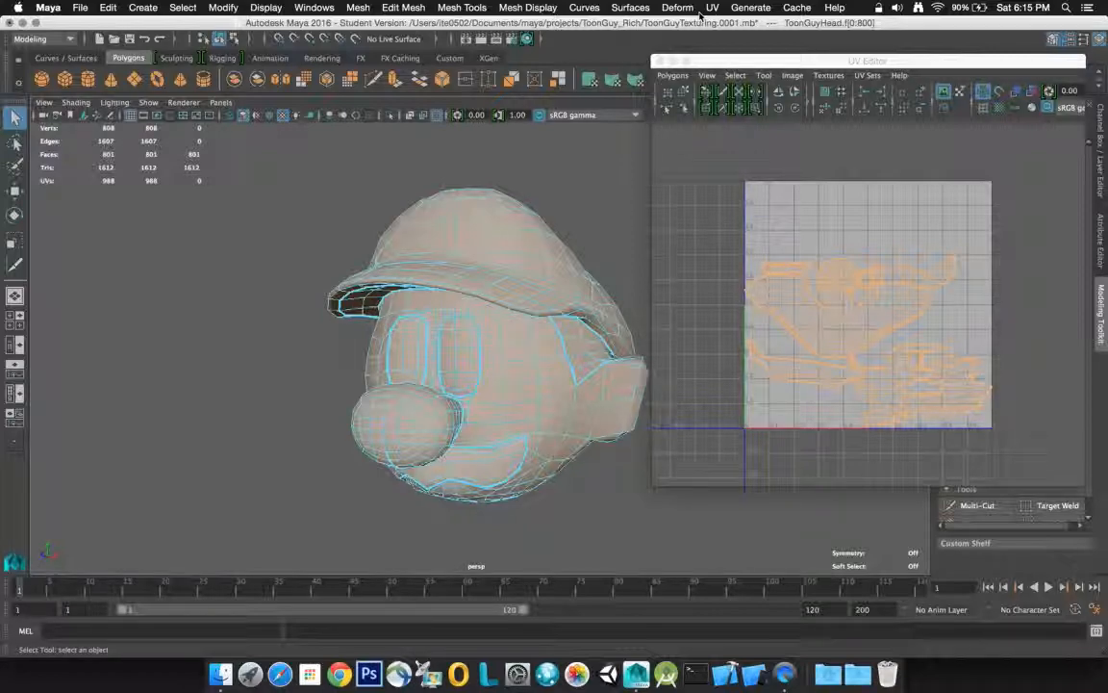
left_click(635, 9)
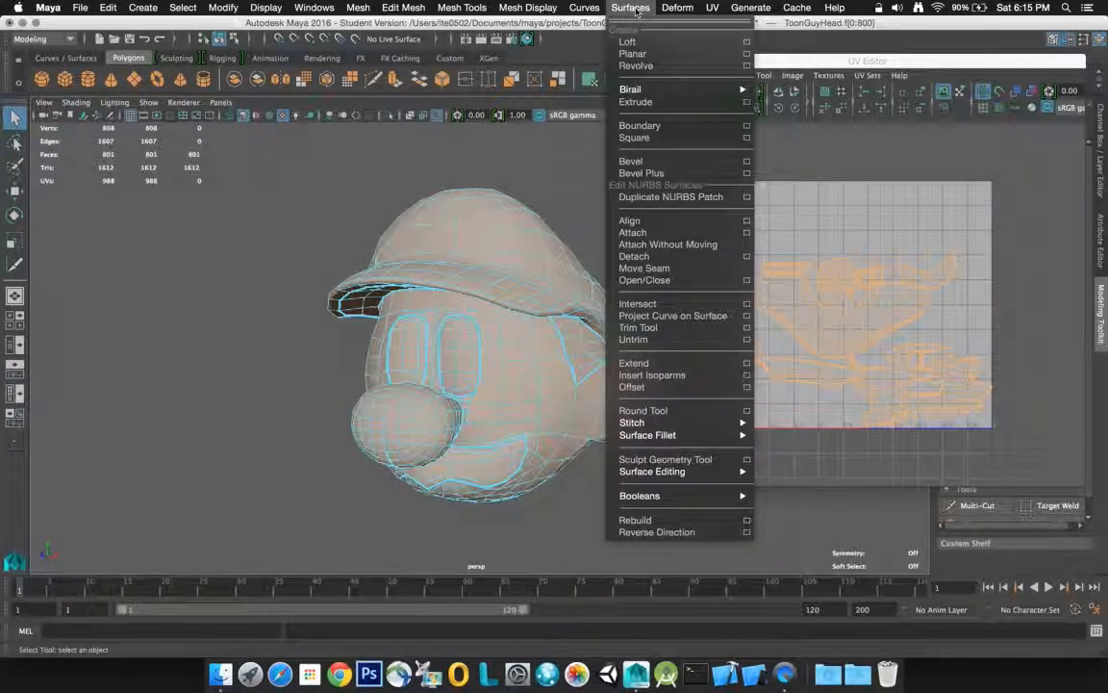
mouse_move(712, 8)
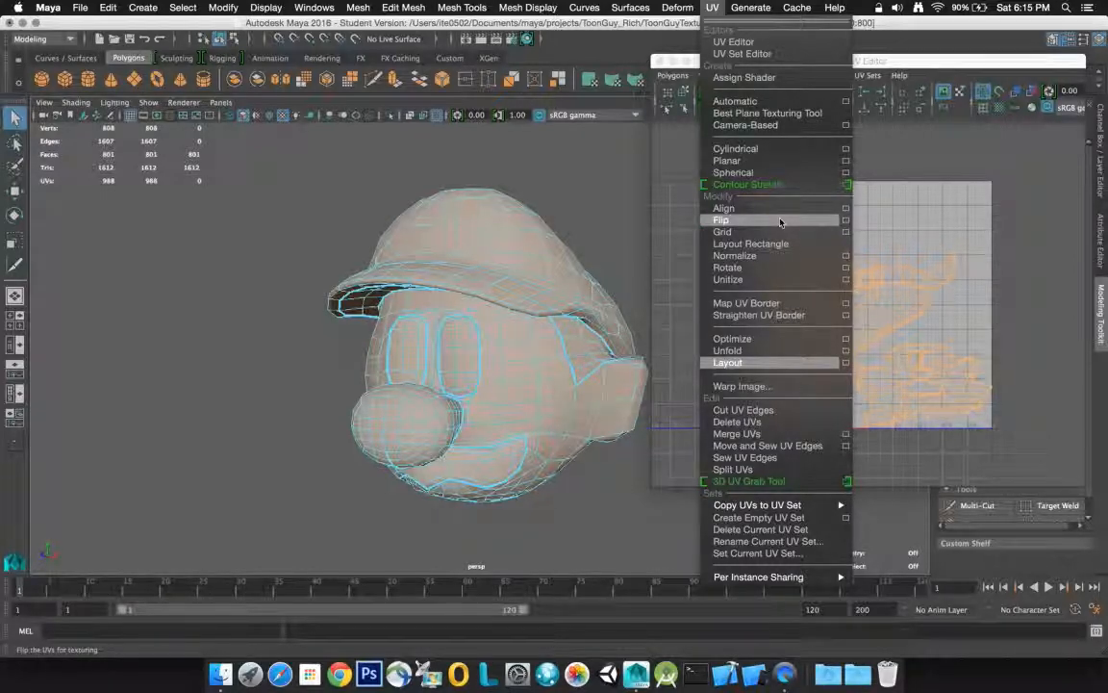
left_click(846, 260)
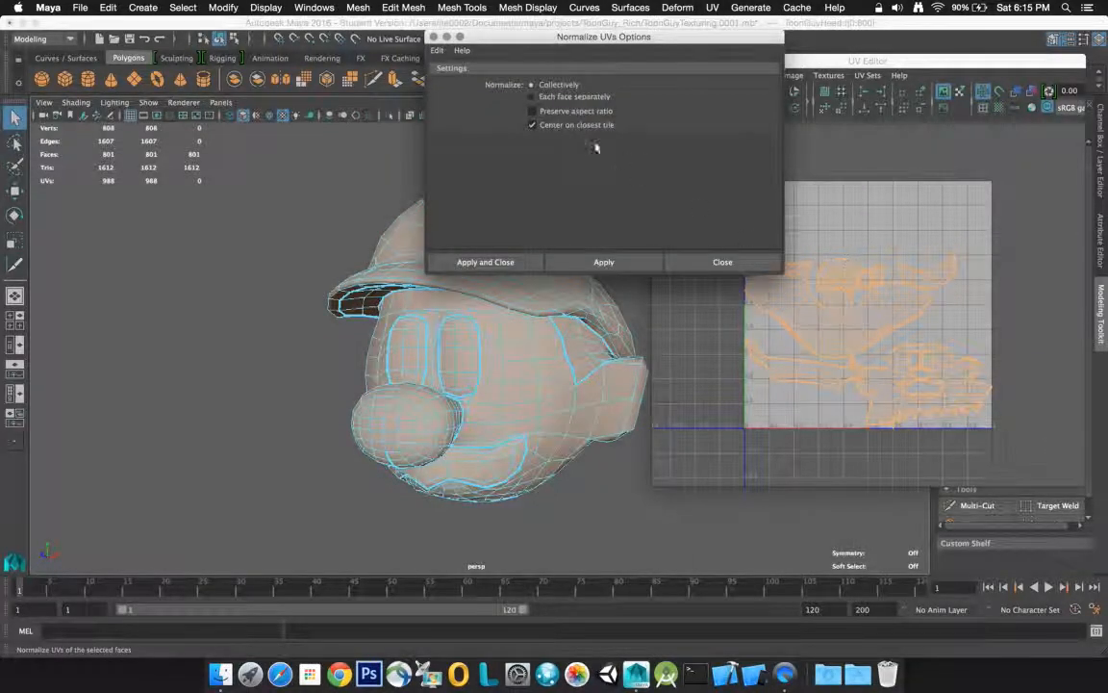
left_click(500, 263)
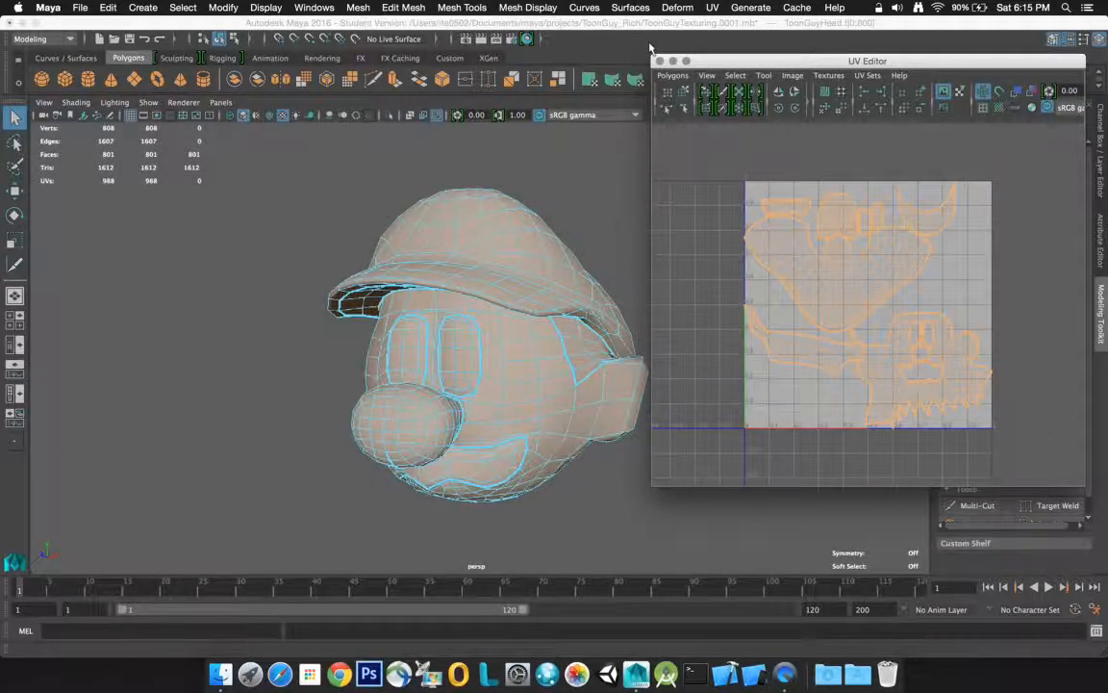
Lay out the normalized UVs again as non-overlapping shells into region with the flip reversed option
left_click_drag(773, 62, 746, 57)
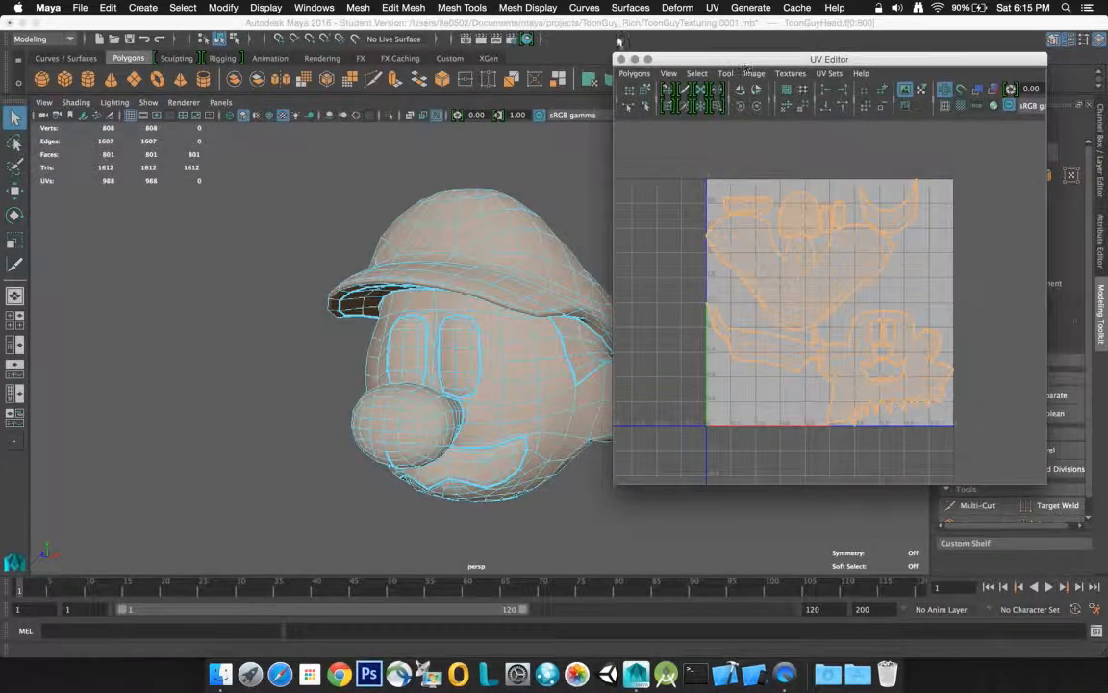
left_click(709, 8)
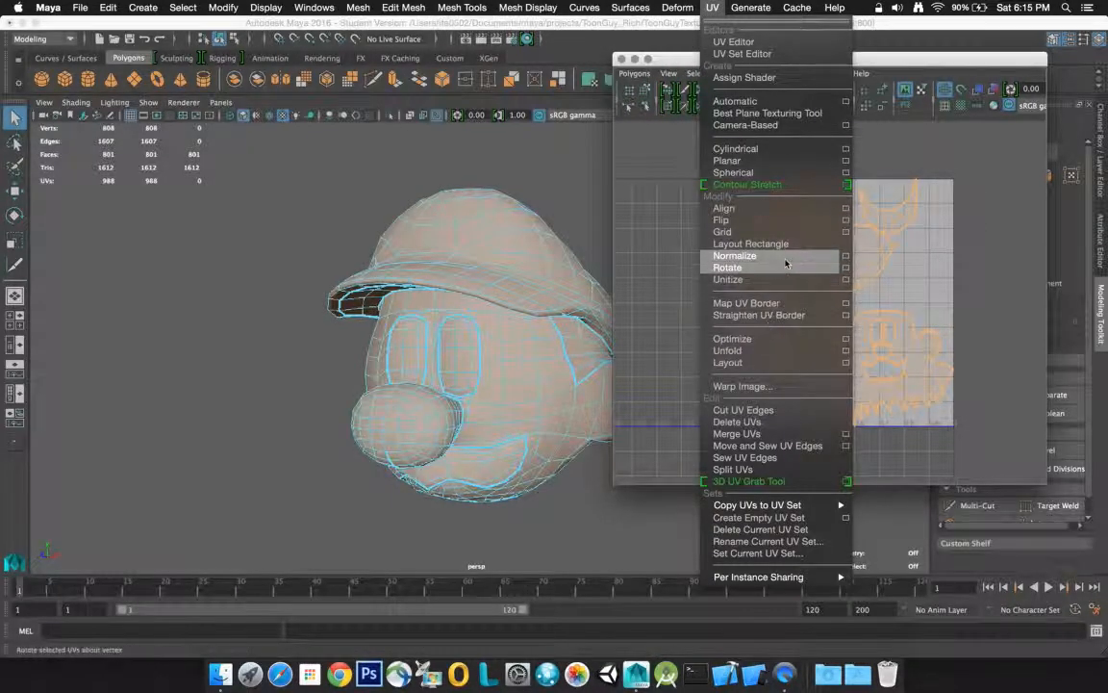
left_click(847, 365)
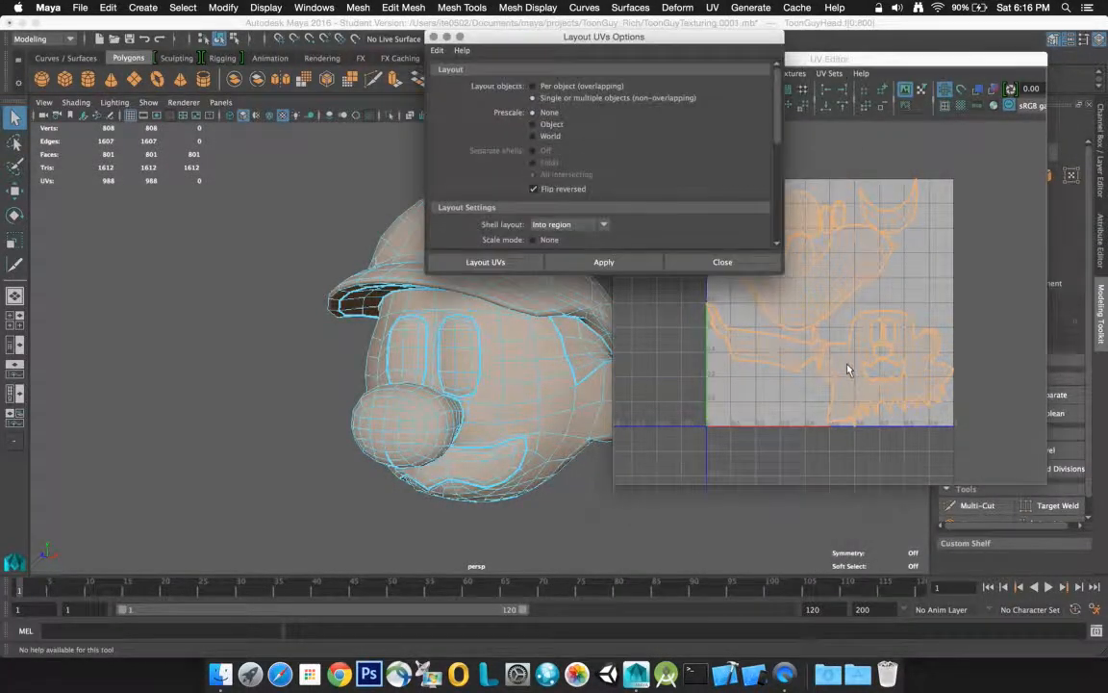
left_click(485, 260)
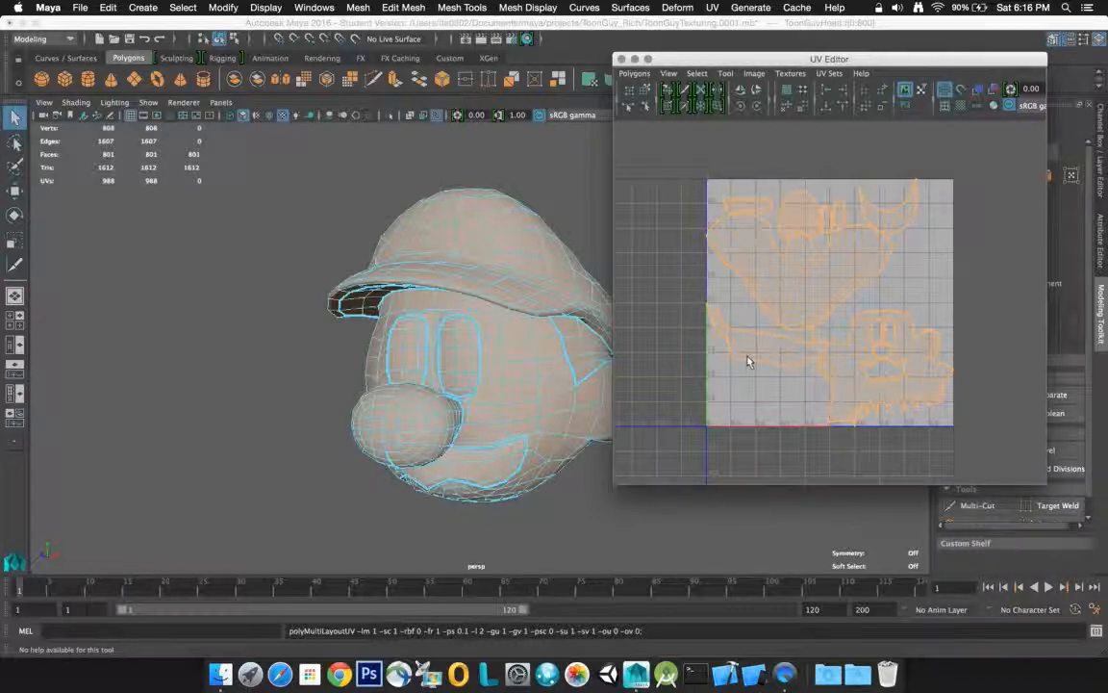
Examine the face and cap shells from several sides of the model against their layout in the UV Editor
left_click_drag(558, 322, 440, 324, "alt")
left_click(440, 323)
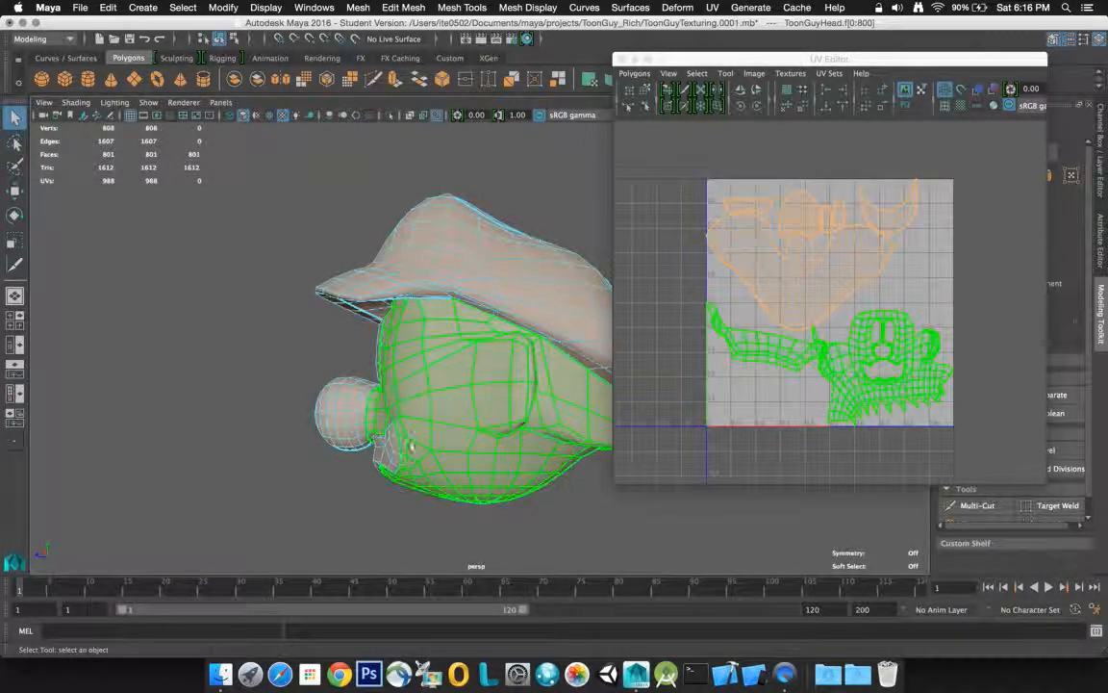
left_click_drag(442, 380, 365, 321, "alt")
right_click_drag(365, 318, 428, 346)
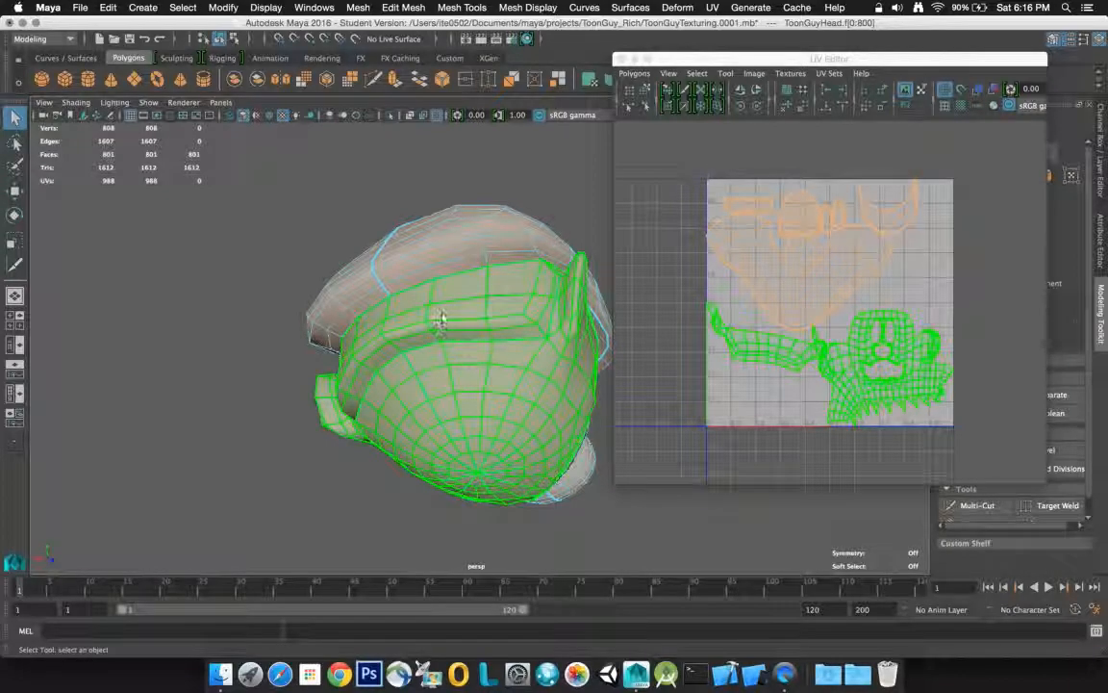
left_click(473, 247)
left_click(474, 239)
left_click_drag(473, 245, 621, 278, "alt")
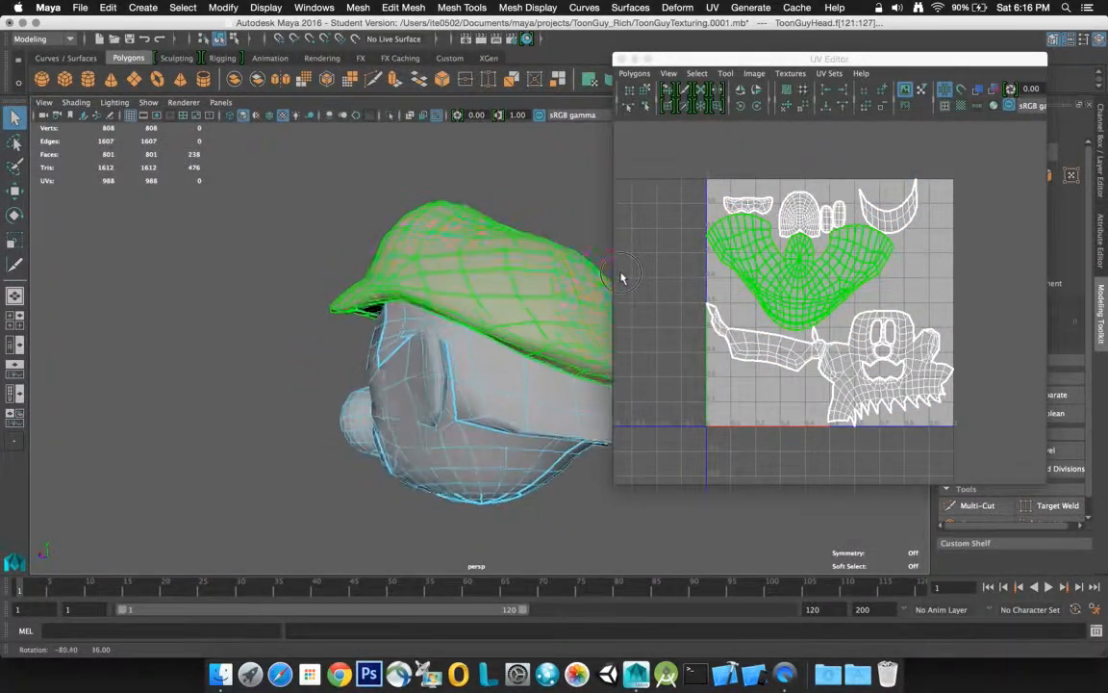
left_click(622, 278)
left_click(510, 374)
left_click_drag(510, 373, 344, 325, "alt")
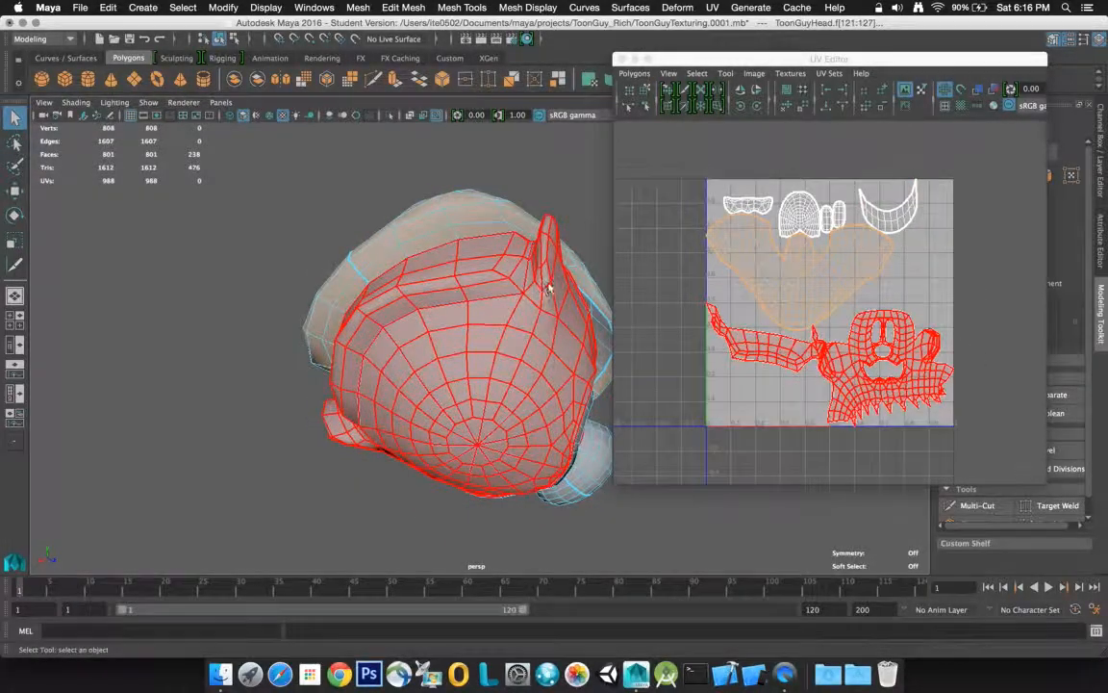
left_click_drag(484, 297, 484, 347, "alt")
Sew the misplaced UV seam edge at the top of the ear and cut the neighbouring edge along the head instead
right_click_drag(483, 346, 487, 286)
left_click_drag(476, 327, 525, 363, "alt")
left_click_drag(597, 352, 654, 366, "alt")
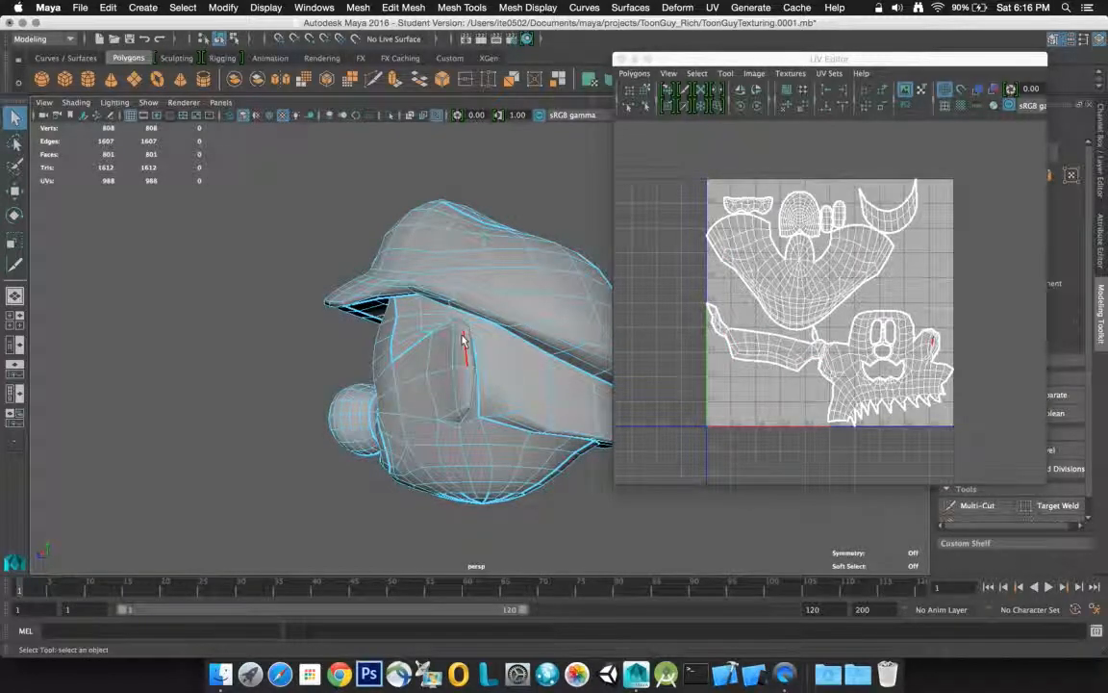
left_click(823, 353)
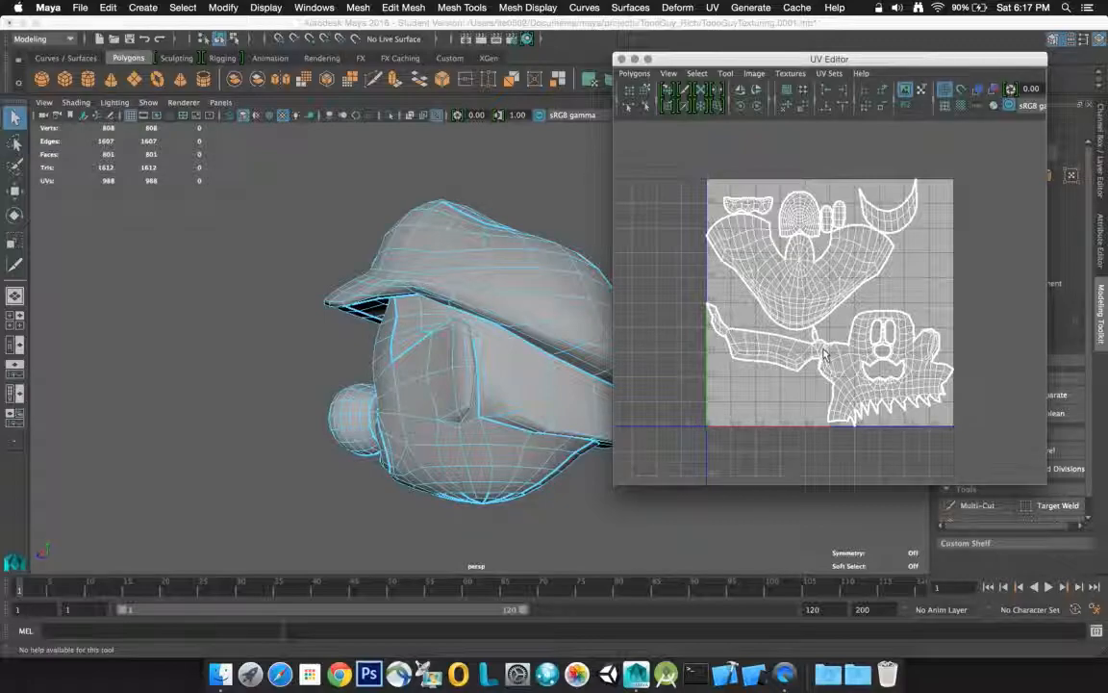
left_click_drag(492, 367, 347, 377, "alt")
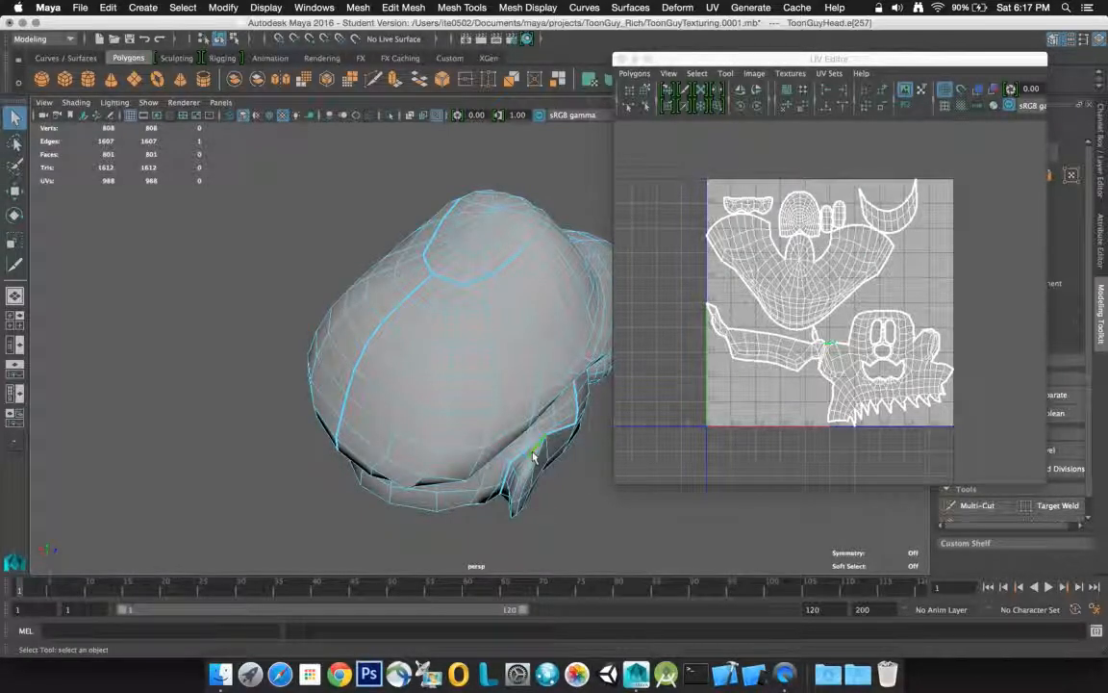
key("f")
scroll(533, 456, "up", 1)
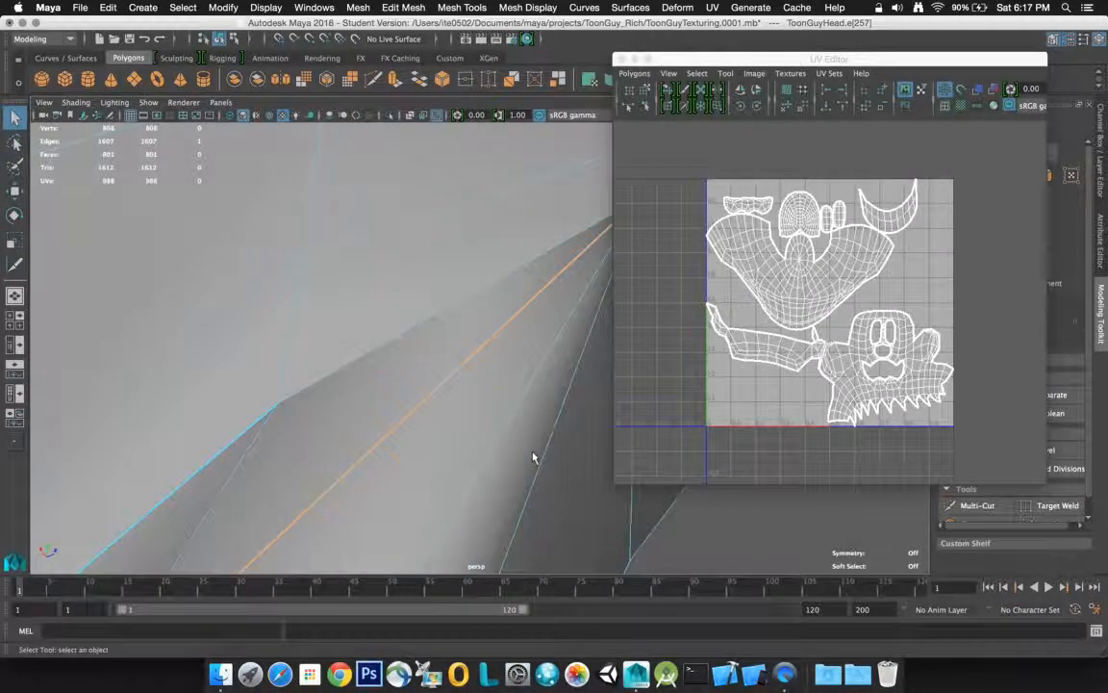
scroll(533, 457, "down", 5)
left_click(575, 531)
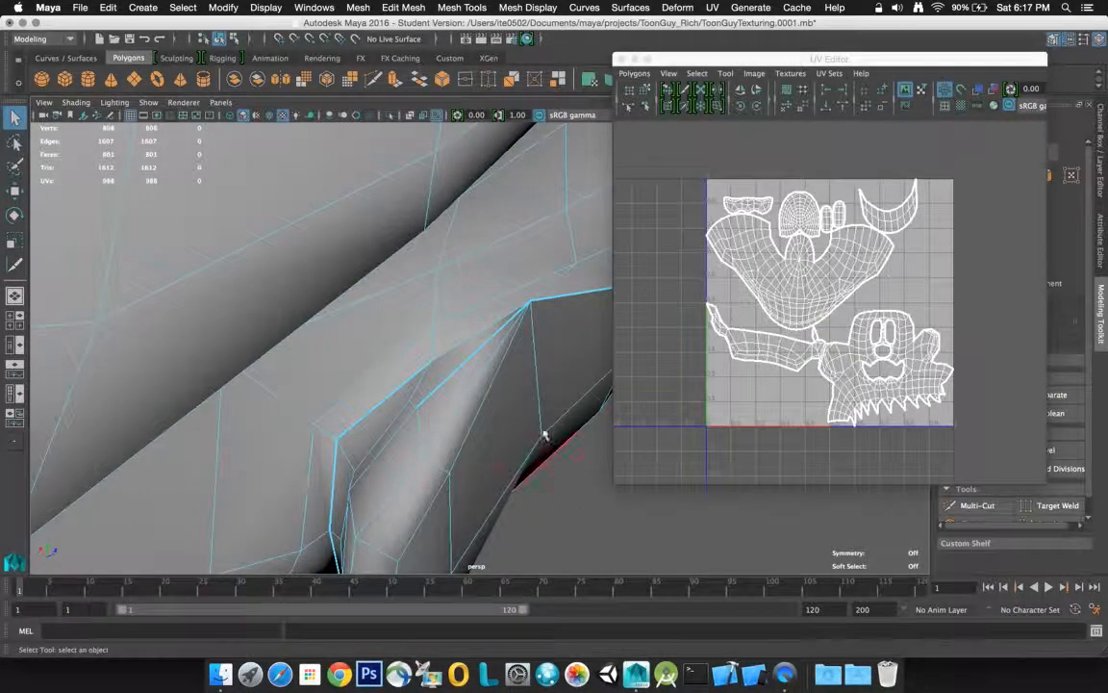
left_click(337, 452)
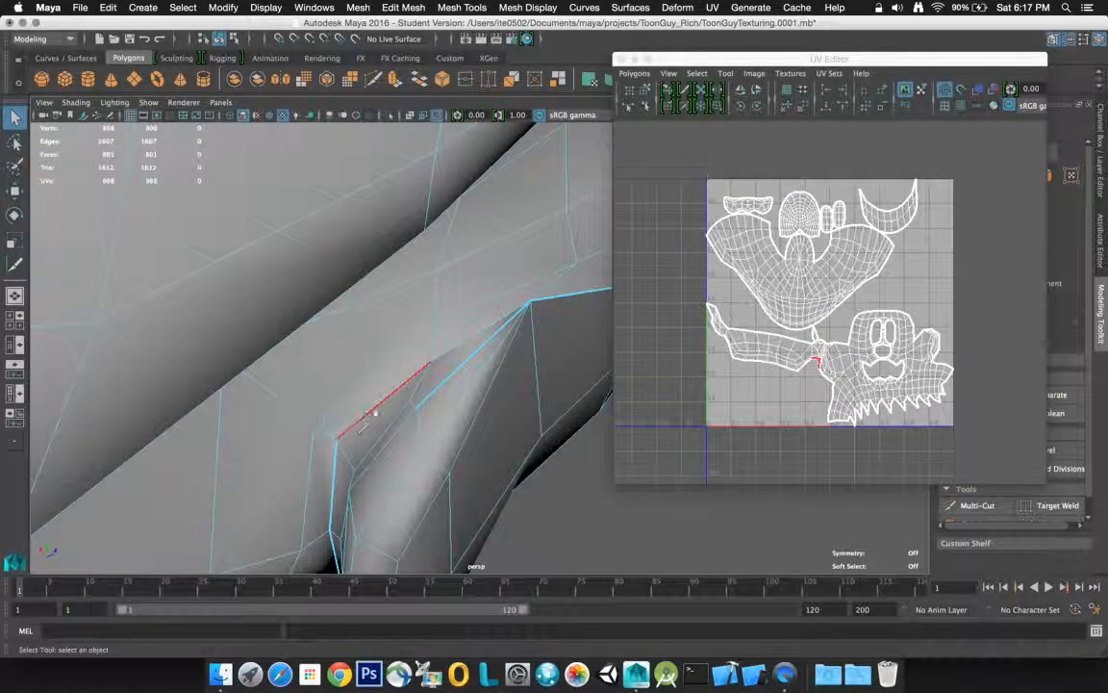
left_click(469, 362)
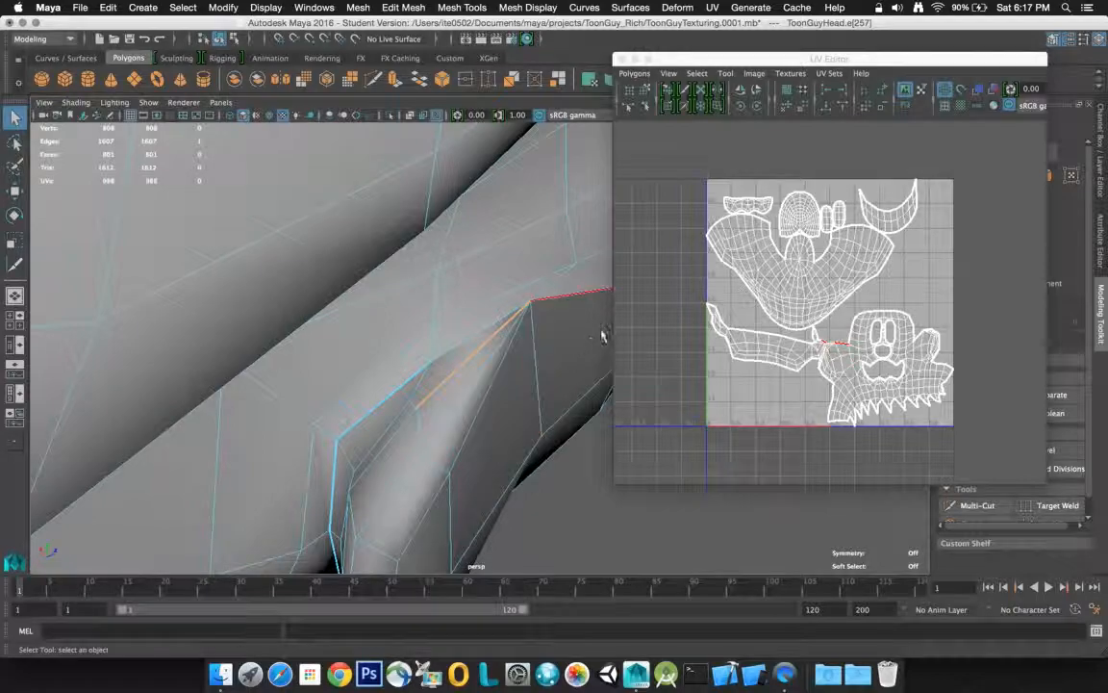
right_click_drag(651, 323, 688, 321, "shift")
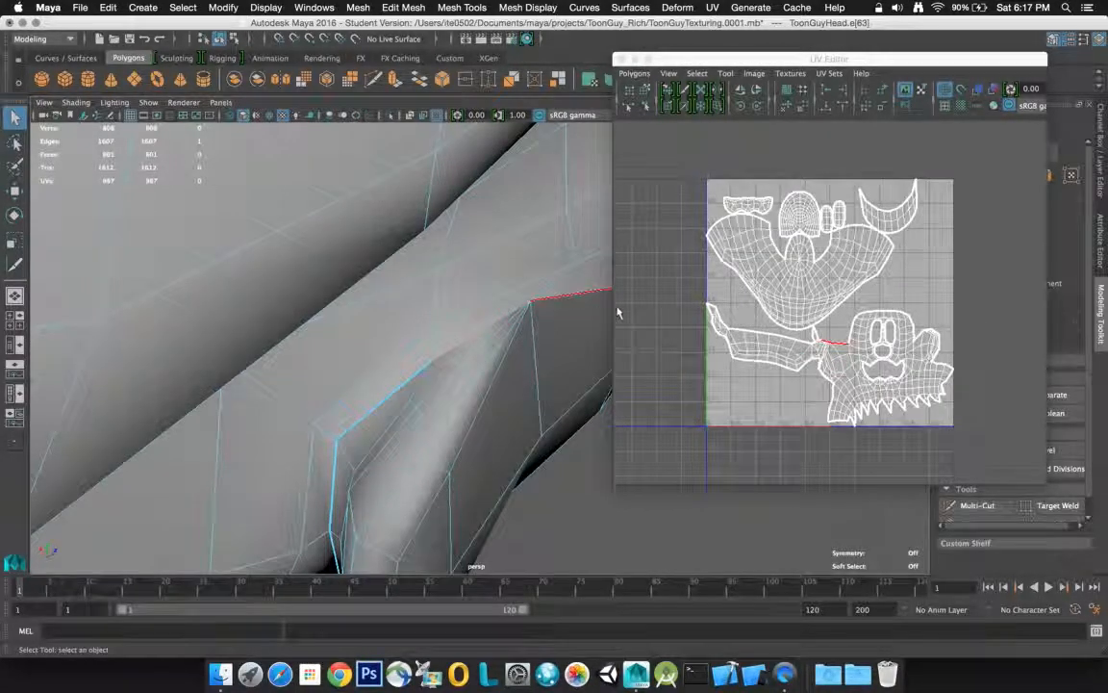
right_click_drag(648, 309, 592, 308, "shift")
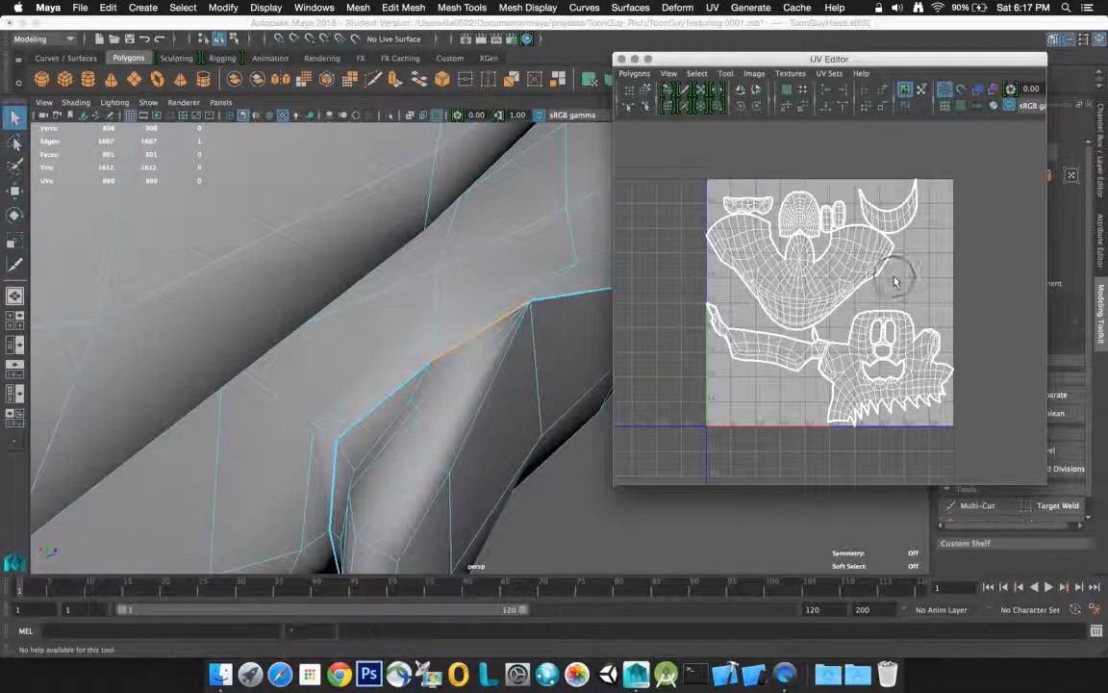
Select all faces of the head and unfold the UVs with Unfold3D, 1 iteration, Pack on, map size 1024 and room space 10
scroll(584, 332, "up", 3)
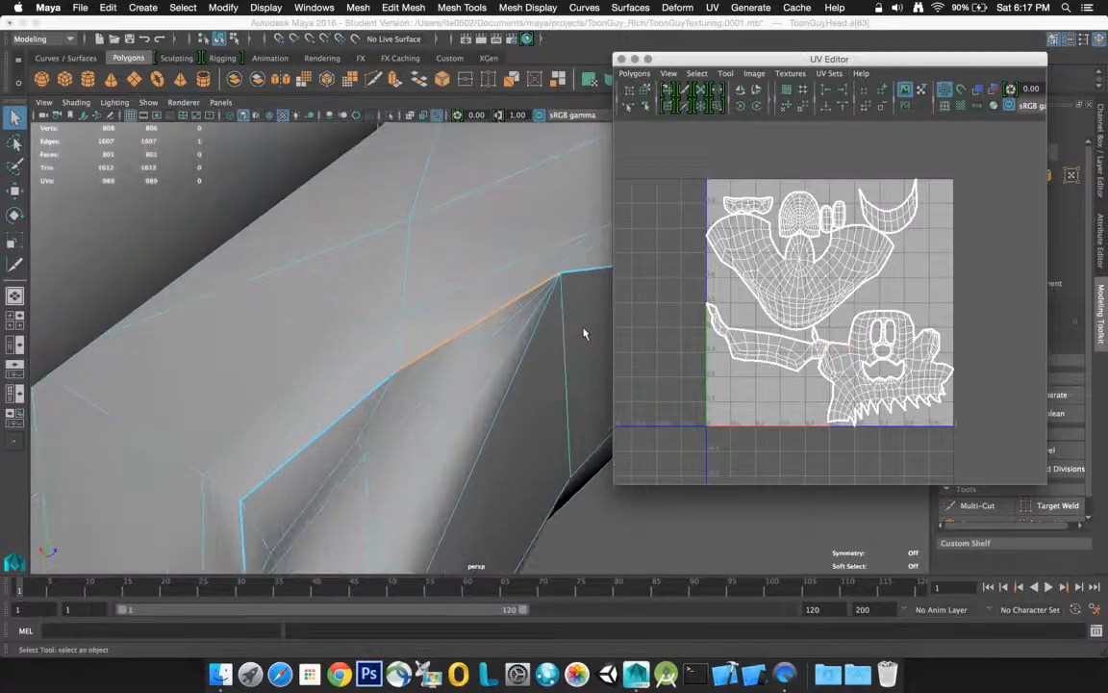
scroll(583, 332, "down", 8)
scroll(584, 332, "down", 10)
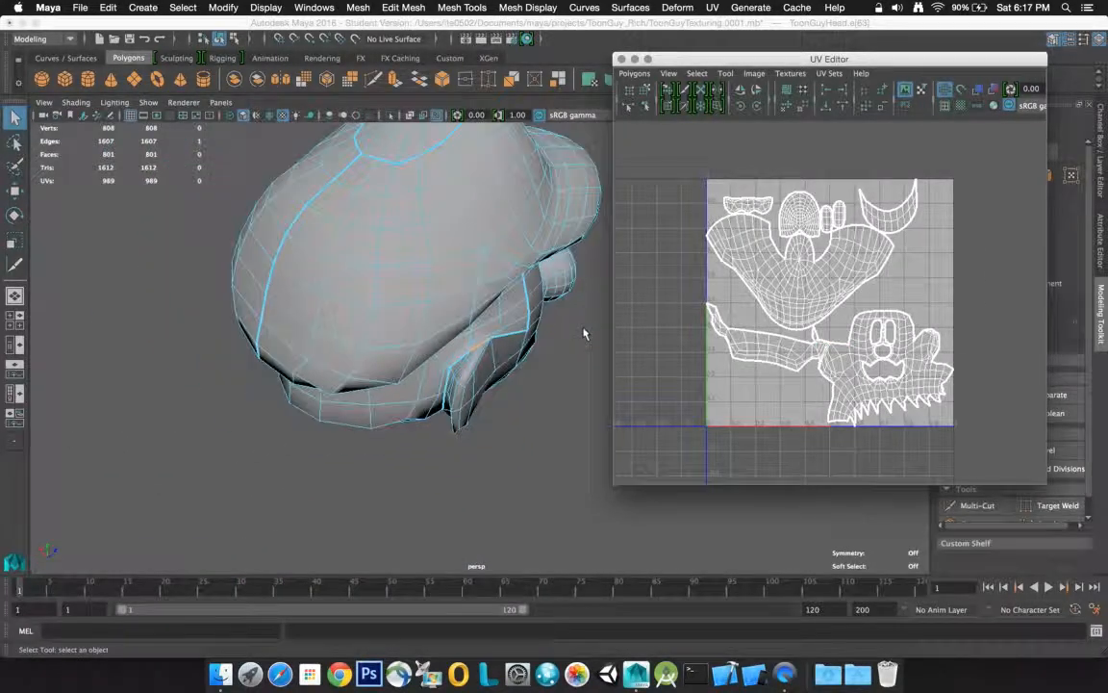
right_click_drag(444, 242, 481, 279)
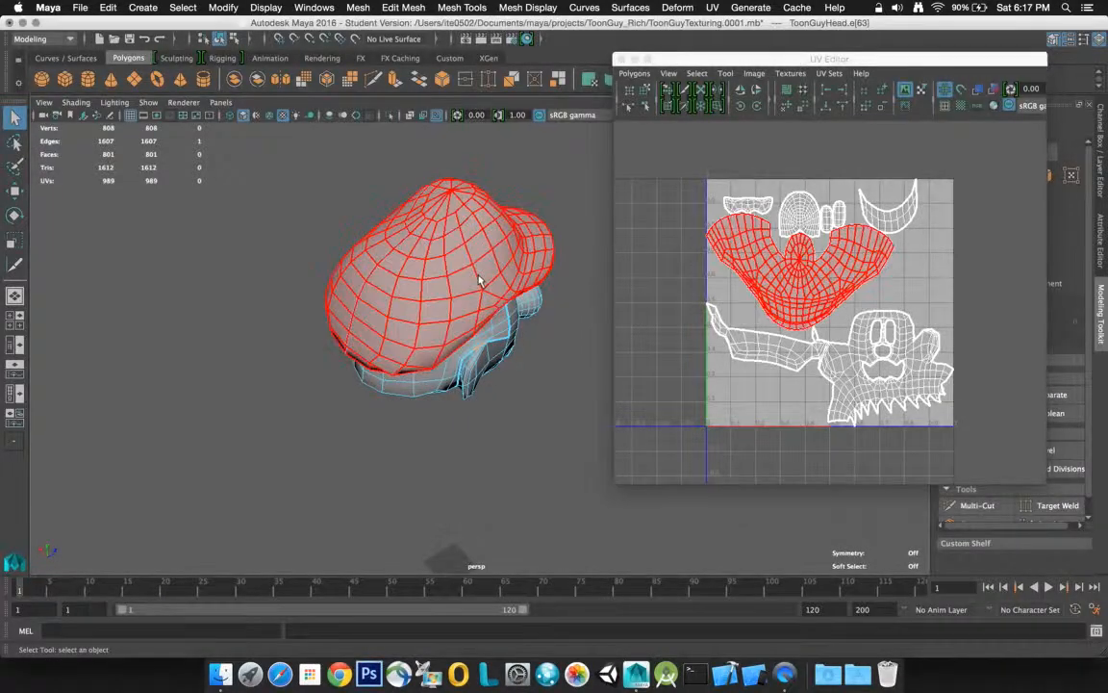
left_click(489, 336)
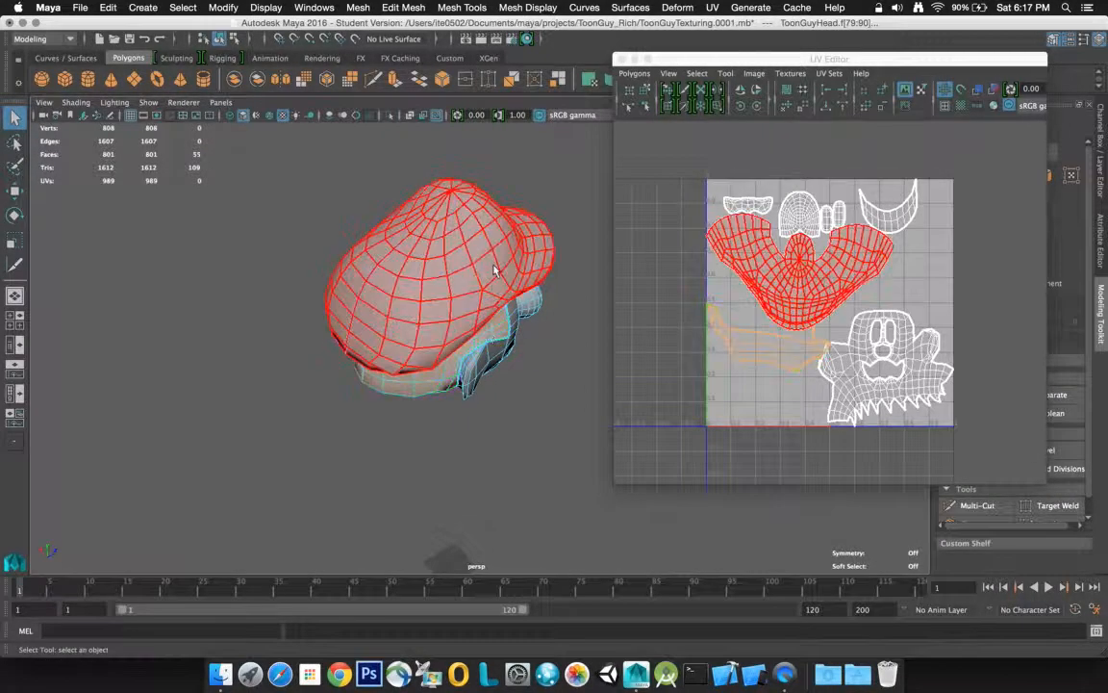
left_click_drag(277, 150, 550, 431)
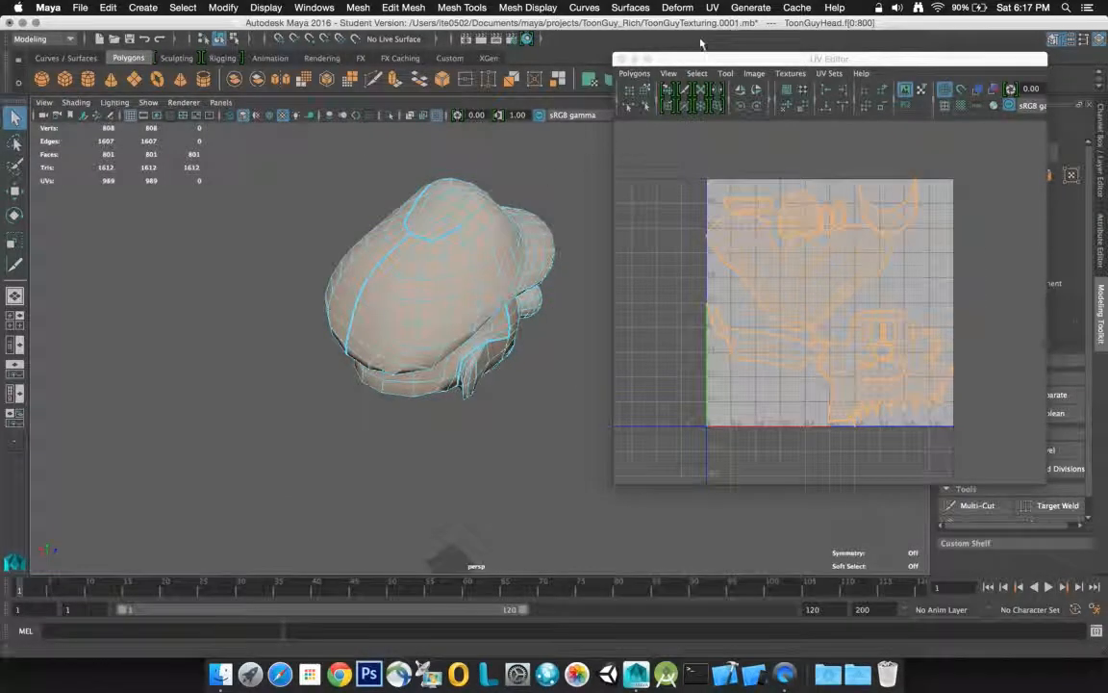
left_click(711, 6)
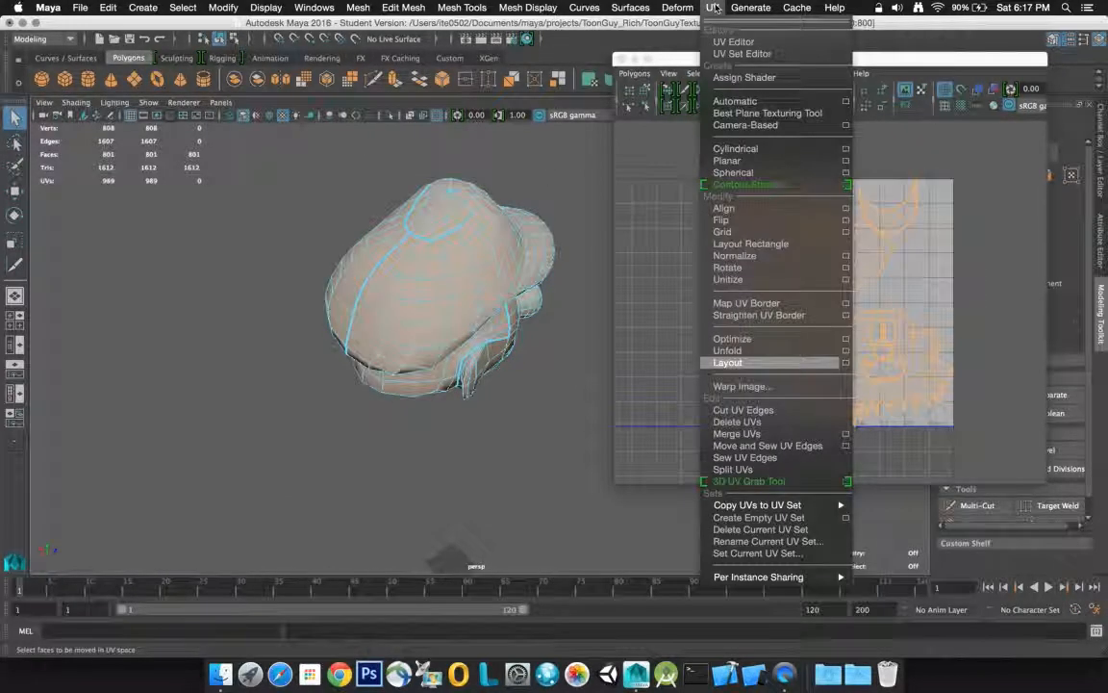
left_click(846, 350)
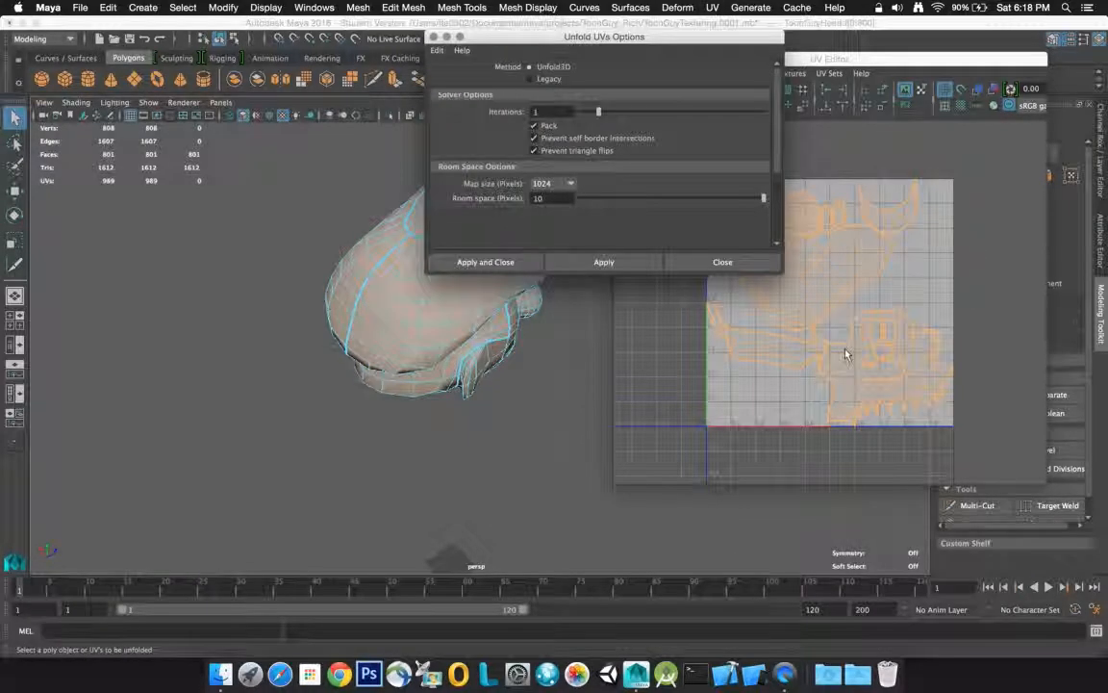
left_click(505, 262)
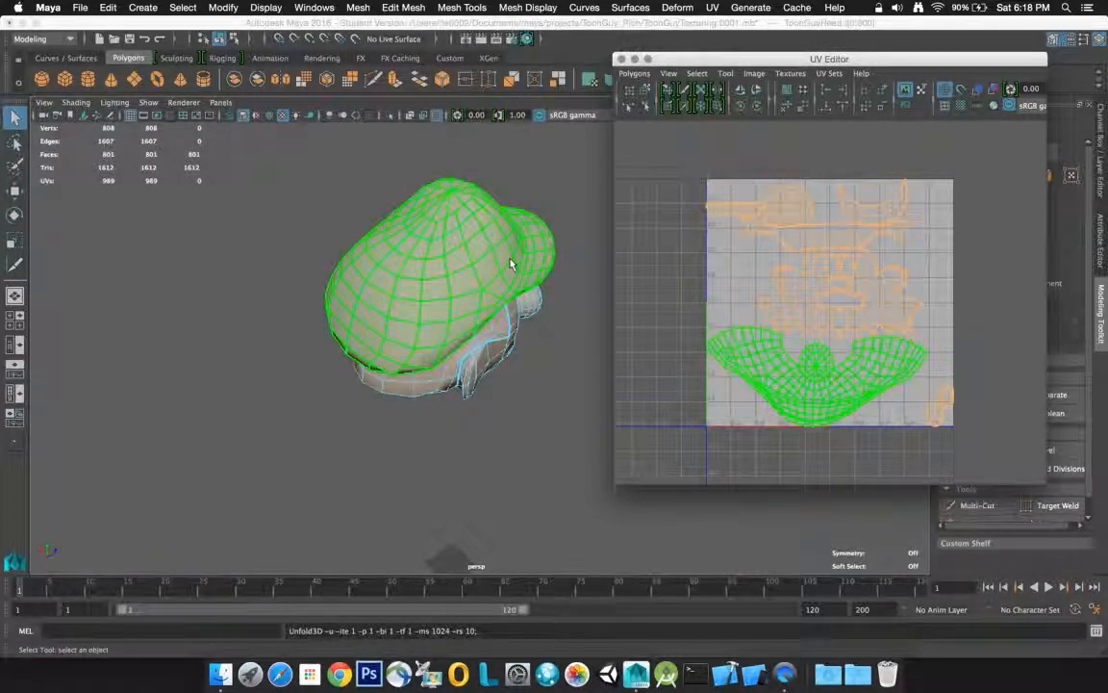
left_click(577, 221)
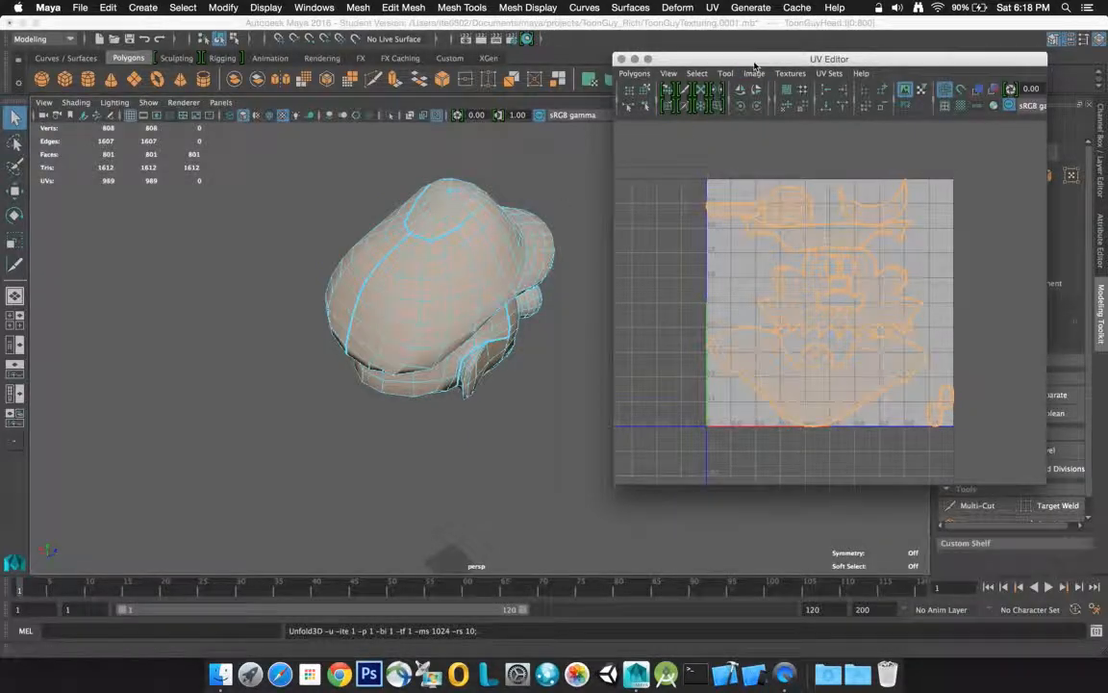
Lay out the unfolded head UVs as non-overlapping shells into region with the flip reversed option
left_click(713, 8)
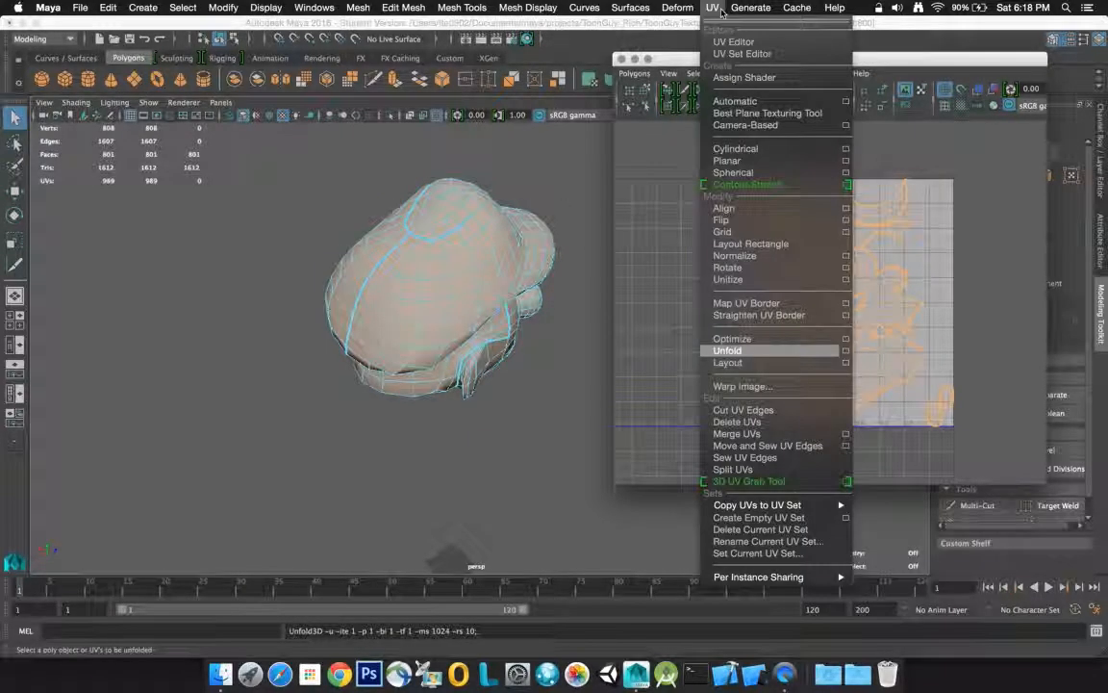
left_click(846, 363)
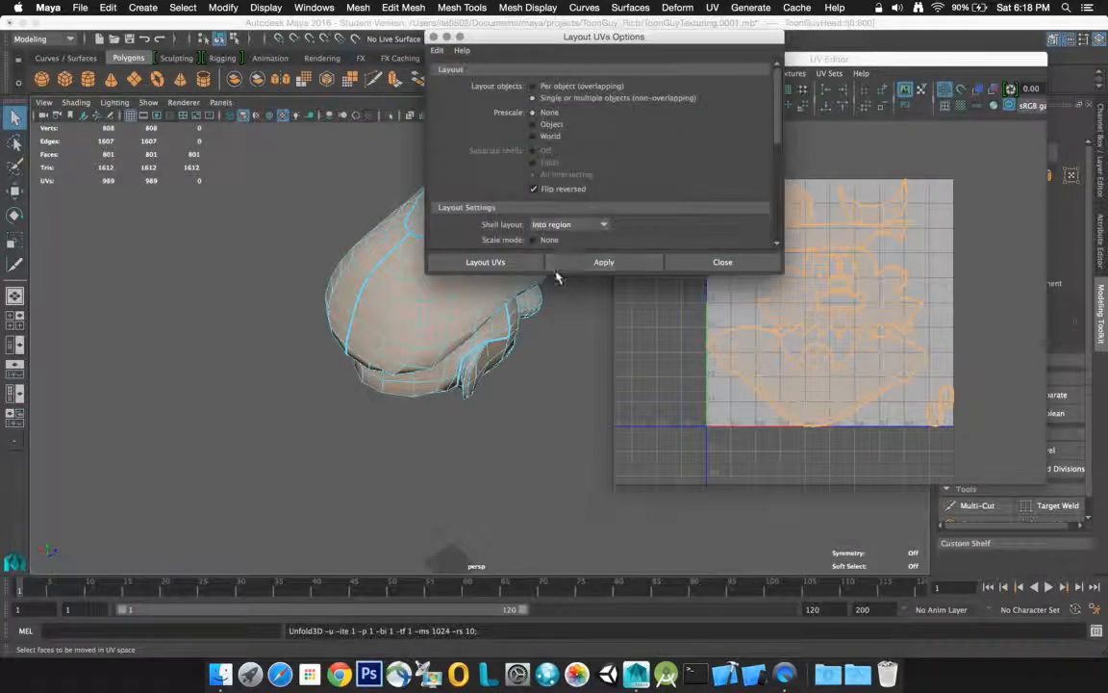
left_click(518, 267)
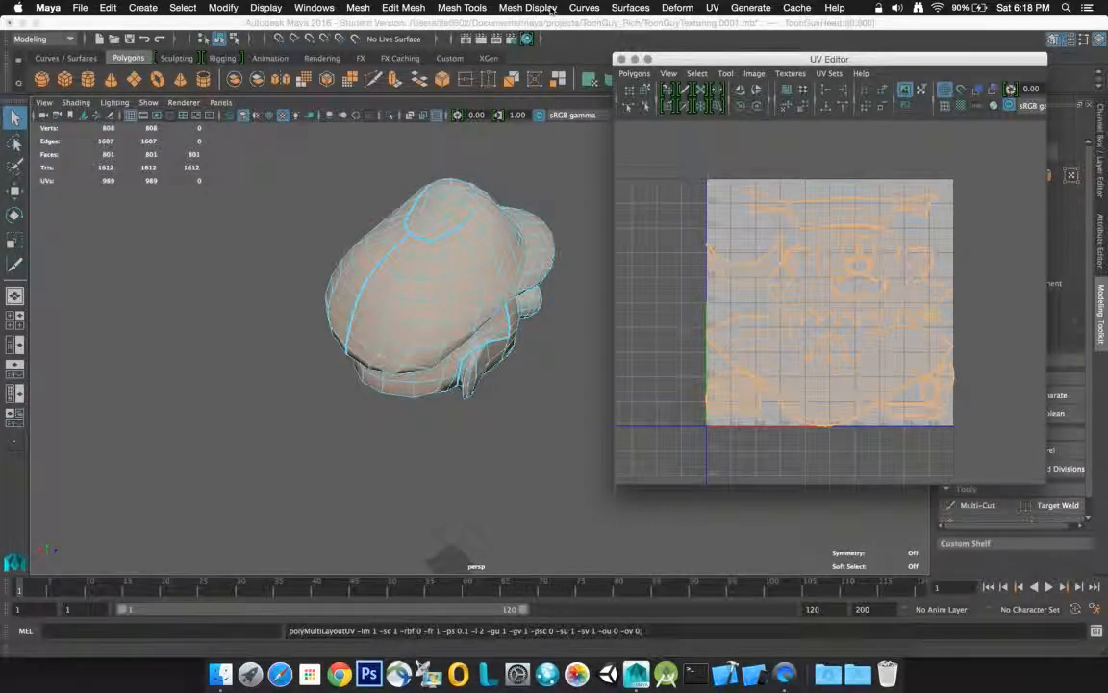
Normalize the head's UVs collectively, centred on the closest tile, without preserving the aspect ratio
left_click(712, 8)
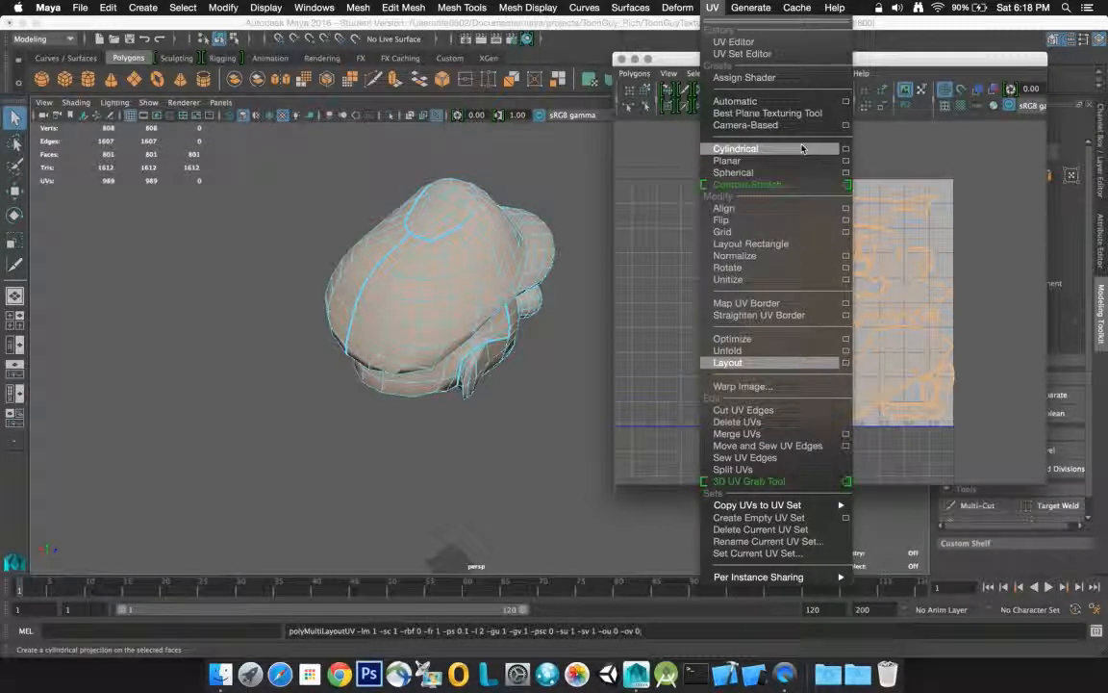
left_click(845, 255)
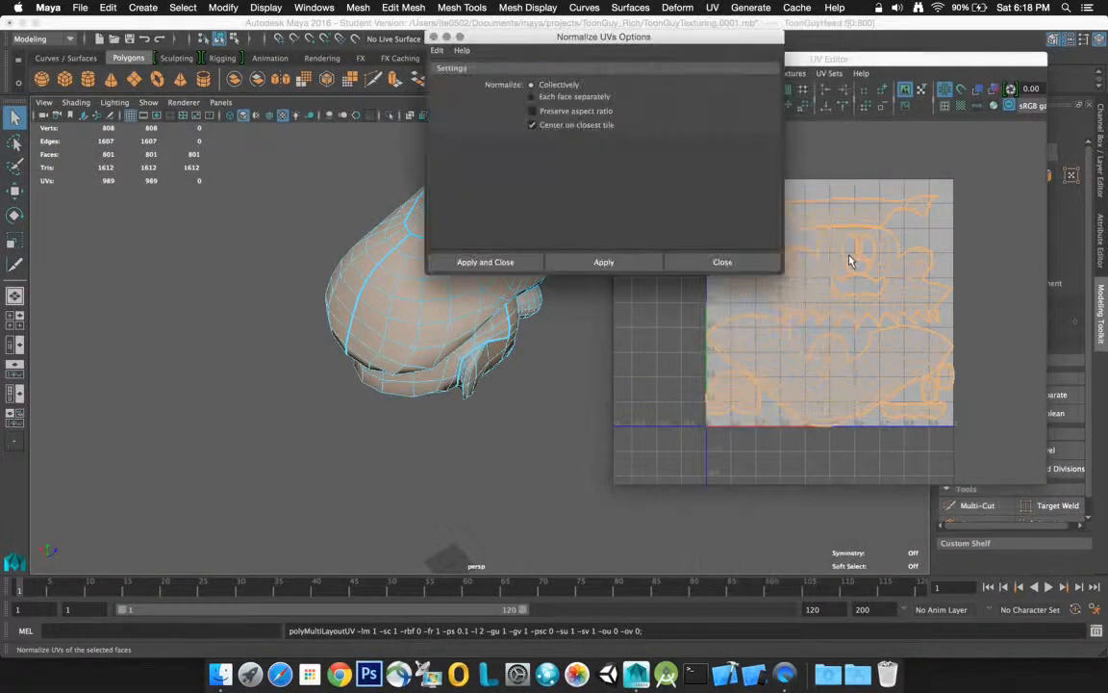
left_click(481, 264)
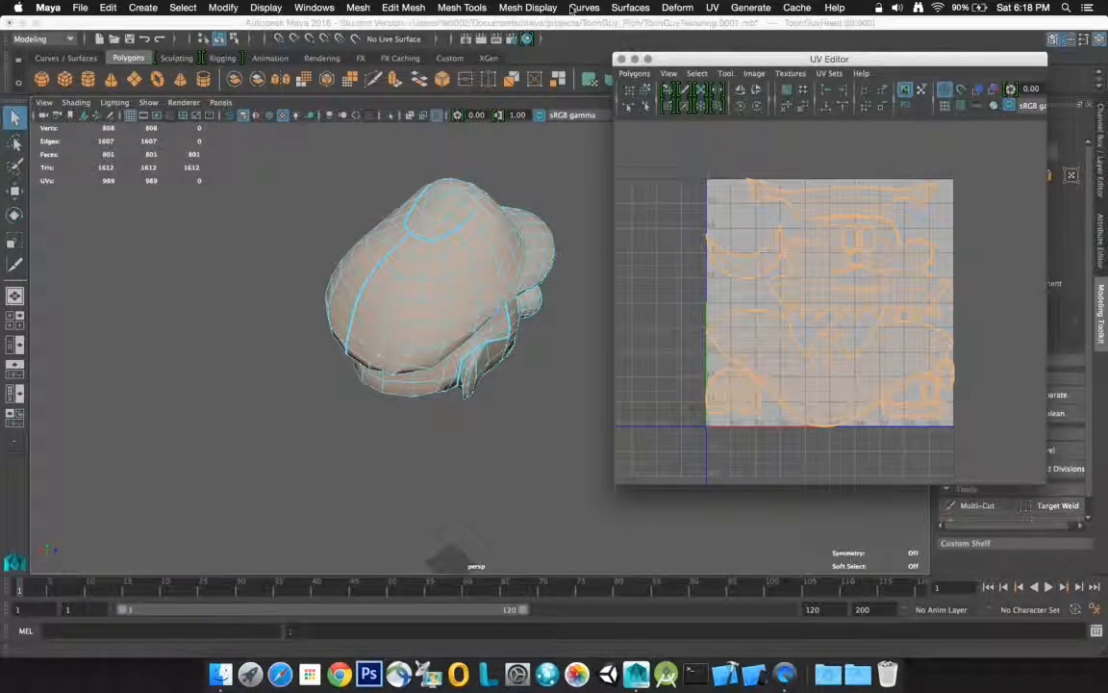
Lay out the UVs again with a custom shell spacing of 1 percent, within the full square region
left_click(712, 8)
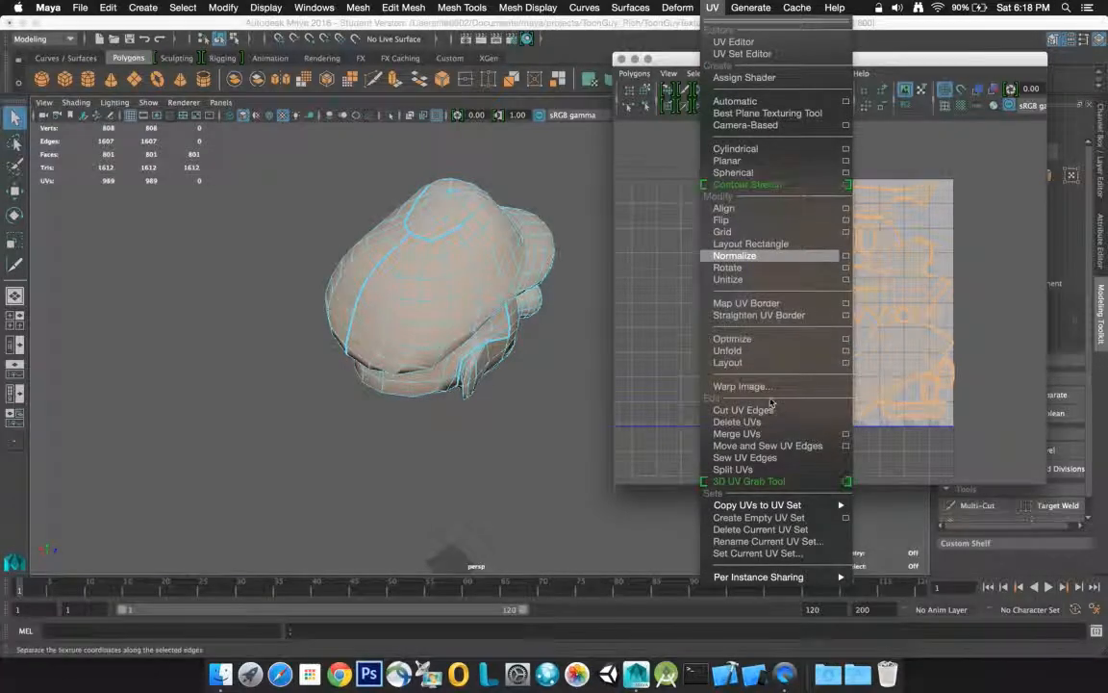
left_click(846, 365)
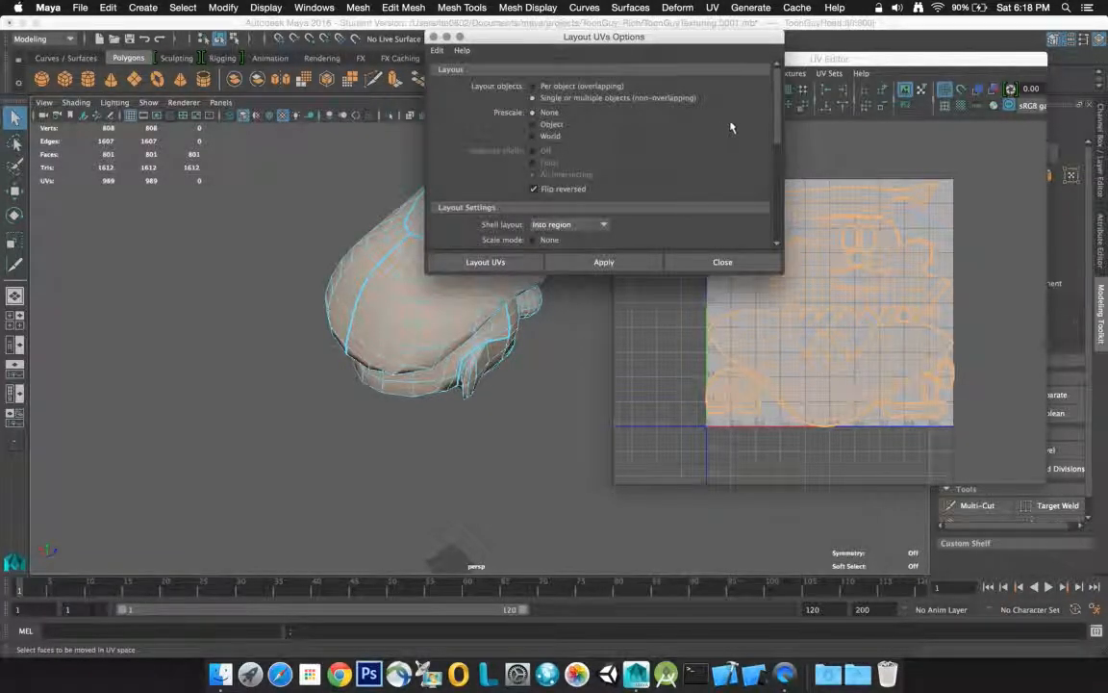
scroll(780, 143, "down", 3)
scroll(780, 142, "down", 5)
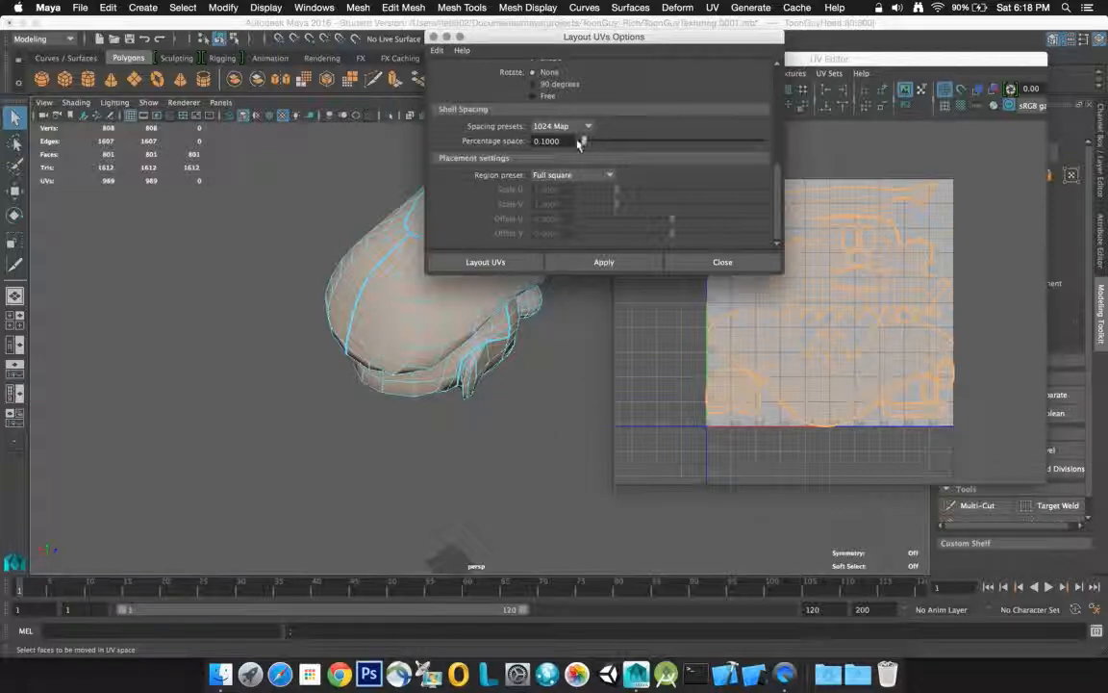
left_click_drag(586, 142, 615, 143)
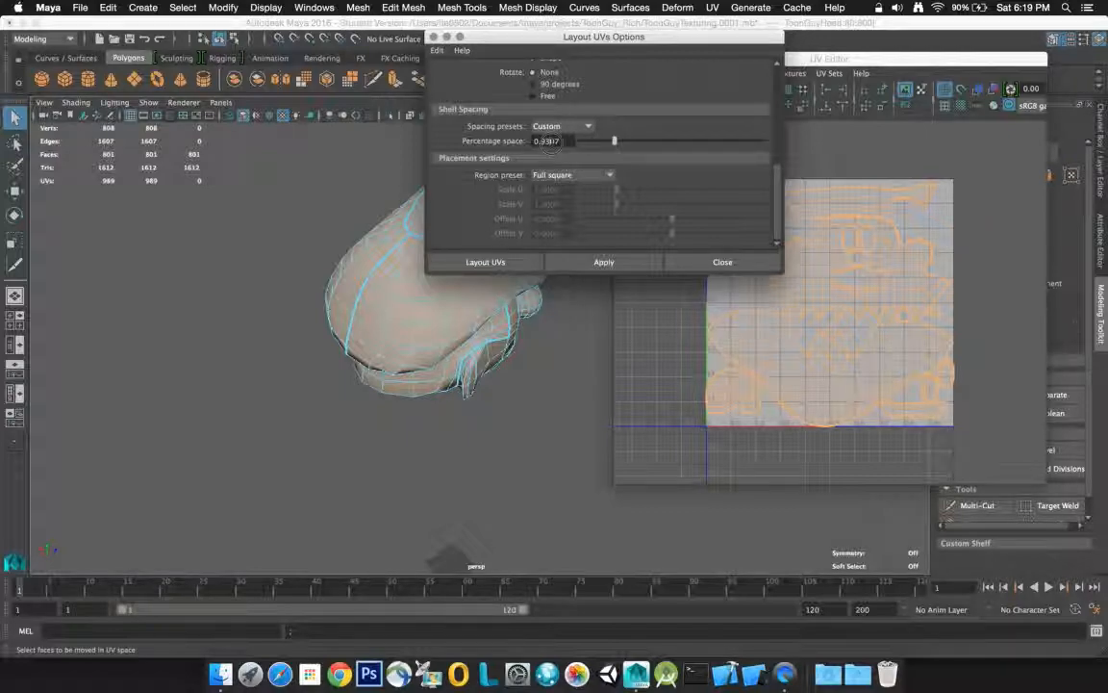
left_click_drag(533, 141, 587, 144)
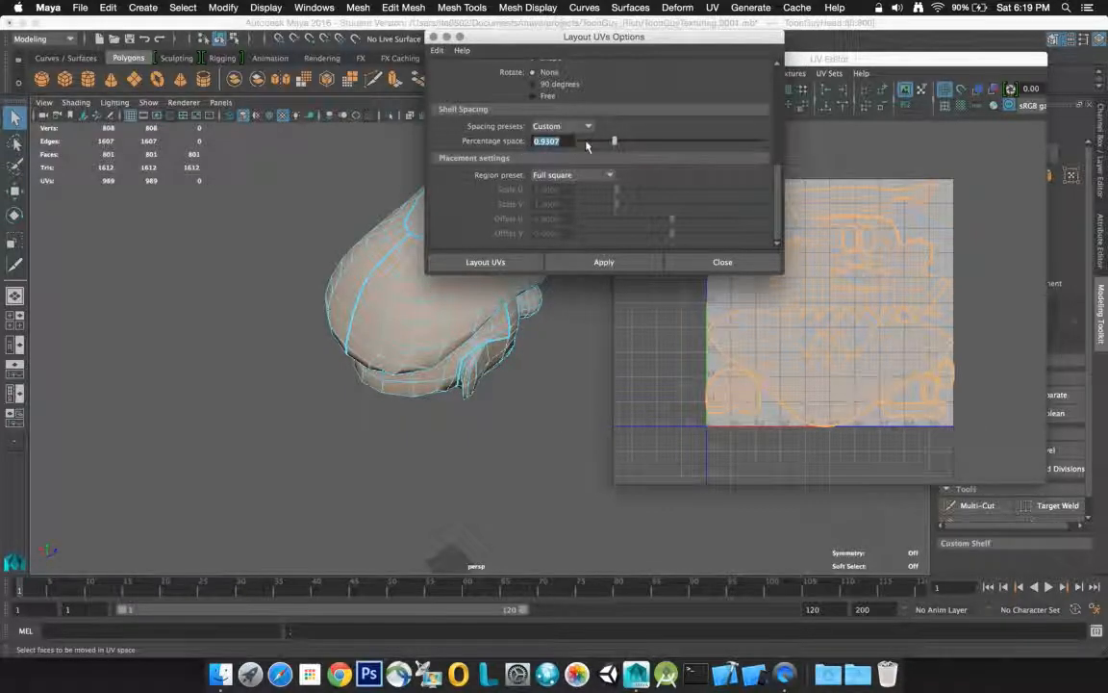
left_click(508, 262)
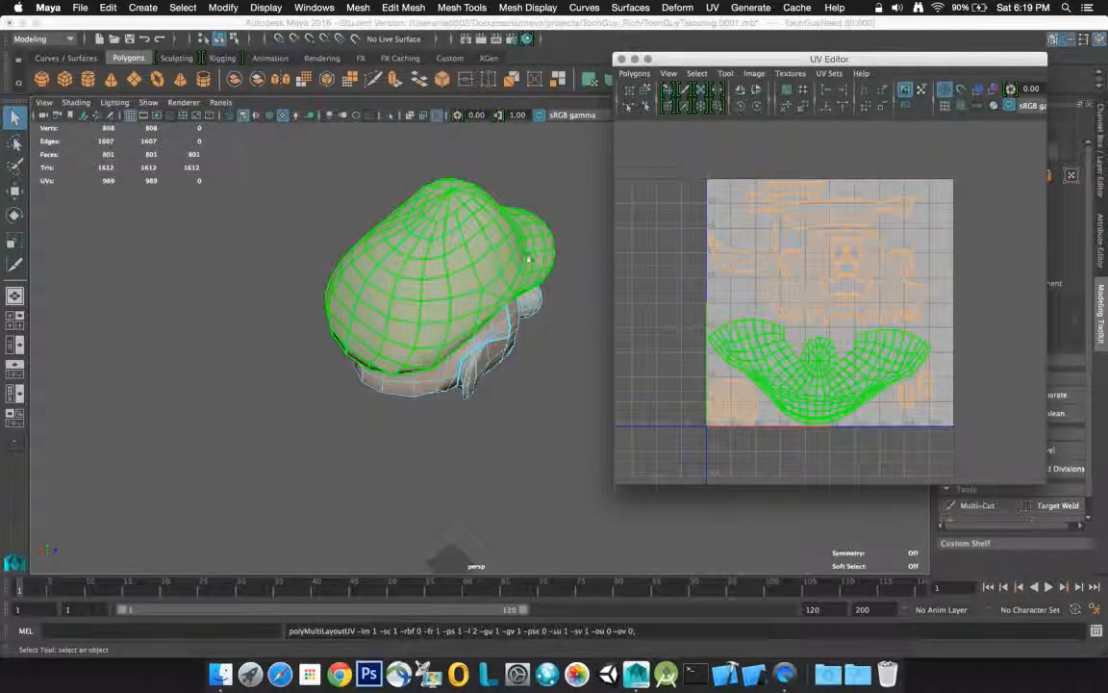
Activate the tool for moving whole UV shells in the UV Editor
left_click(791, 359)
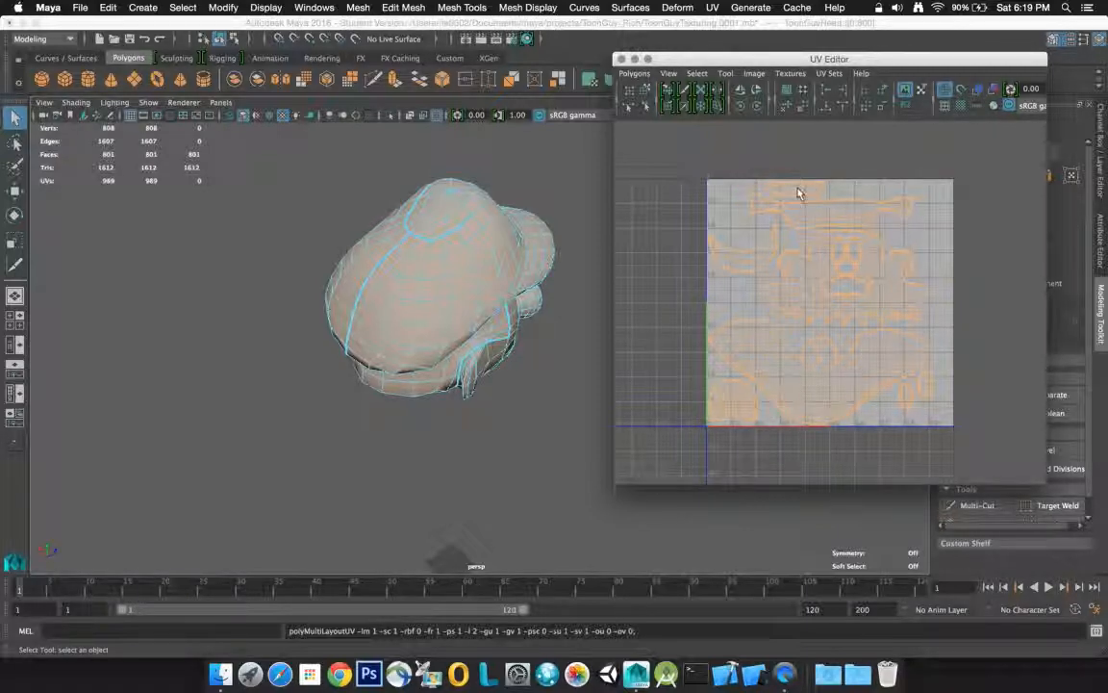
right_click(923, 390)
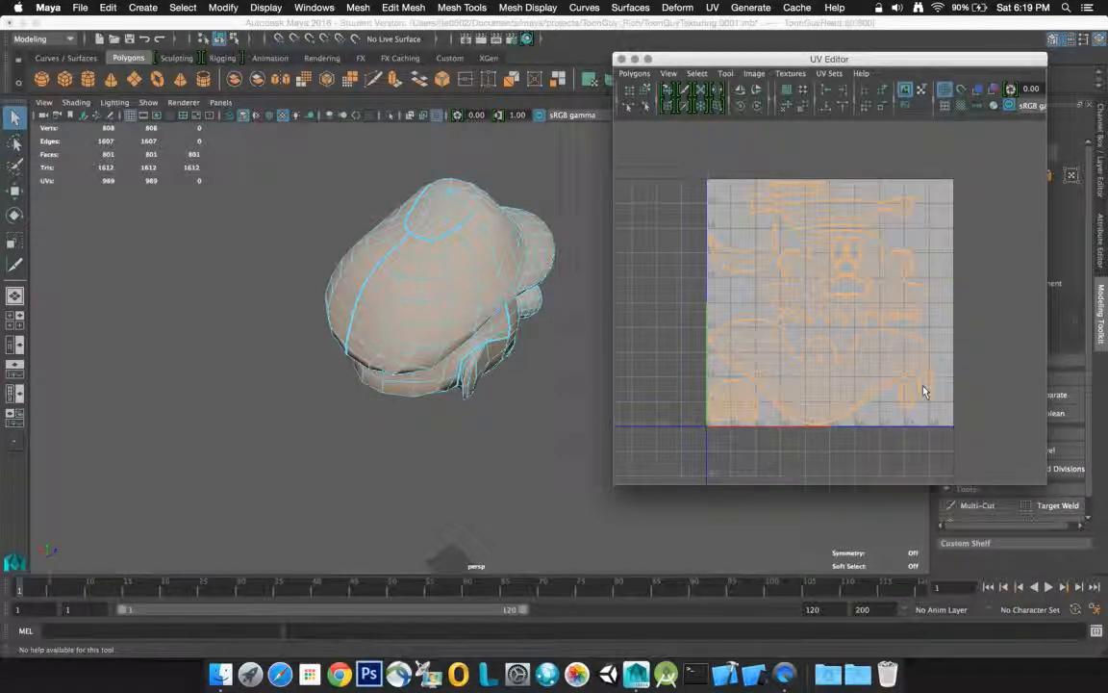
right_click_drag(923, 390, 922, 423, "shift")
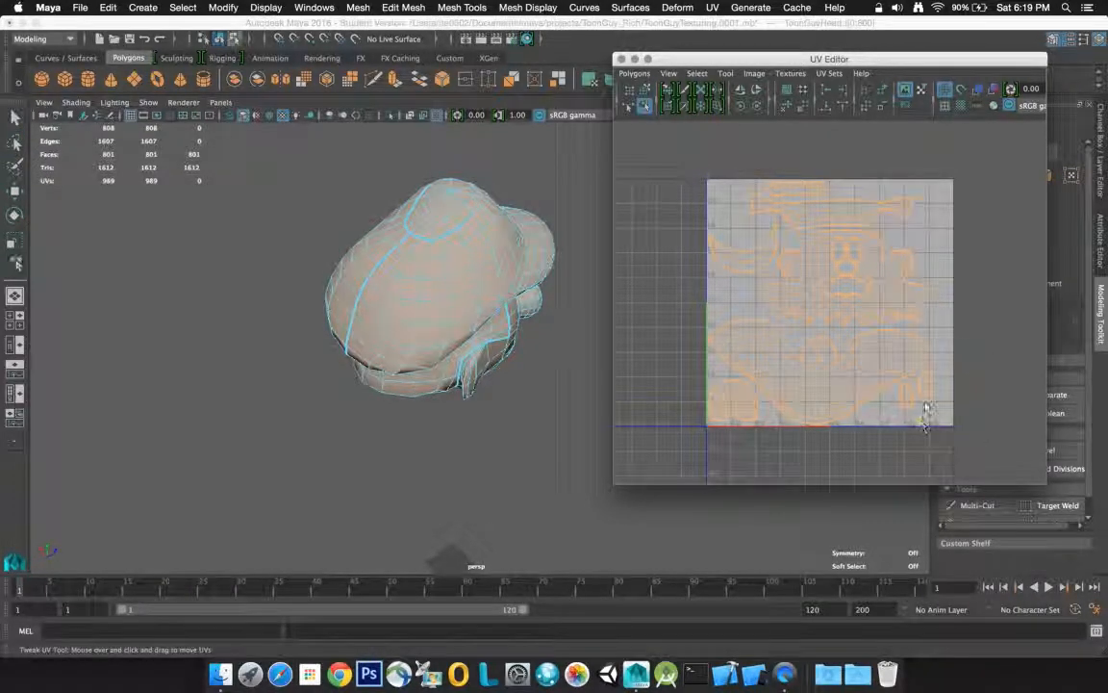
mouse_move(931, 387)
left_mouse_down()
mouse_move(927, 400)
mouse_move(932, 386)
left_mouse_up()
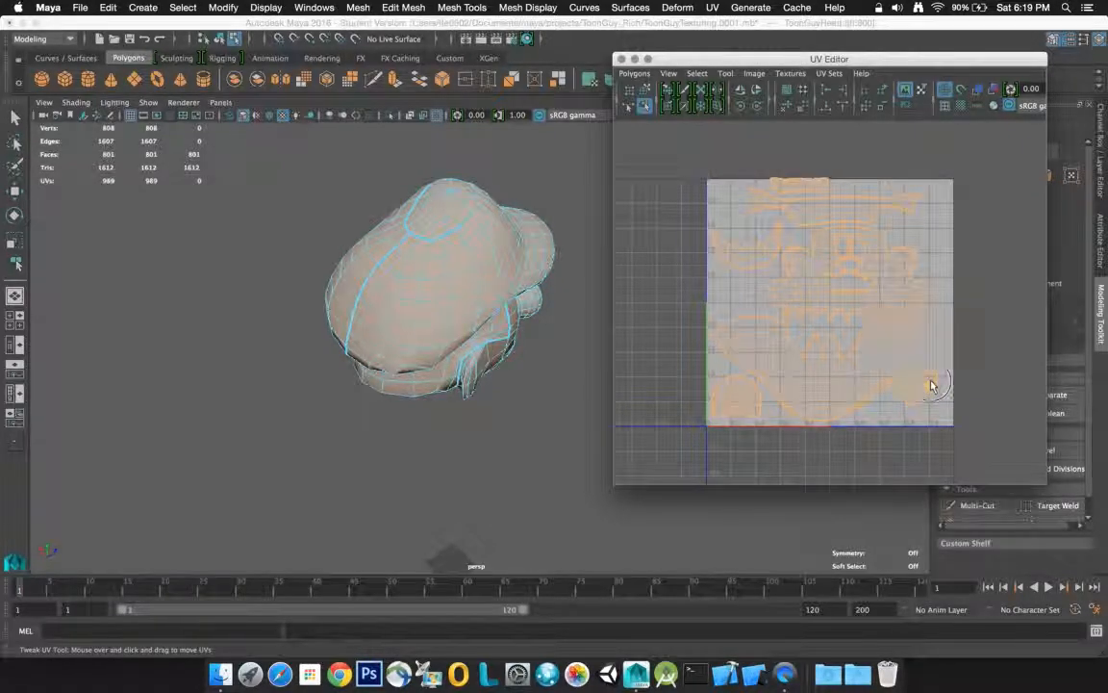
key("z")
key("z")
key("z")
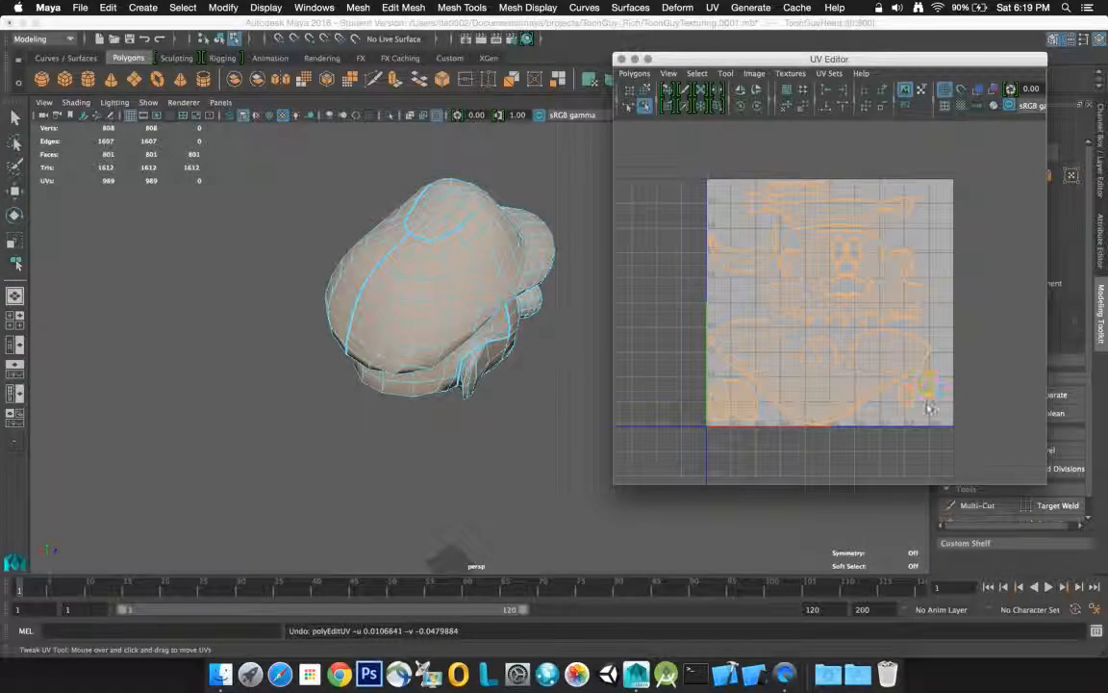
Move one of the small oval UV shells into the empty lower-right corner of the UV tile
left_click_drag(925, 385, 929, 387)
key("z")
key("z")
key("z")
key("z")
key("z")
key("z")
key("z")
key("z")
key("z")
key("z")
key("z")
key("z")
key("z")
key("z")
key("z")
key("z")
key("z")
key("z")
key("z")
key("z")
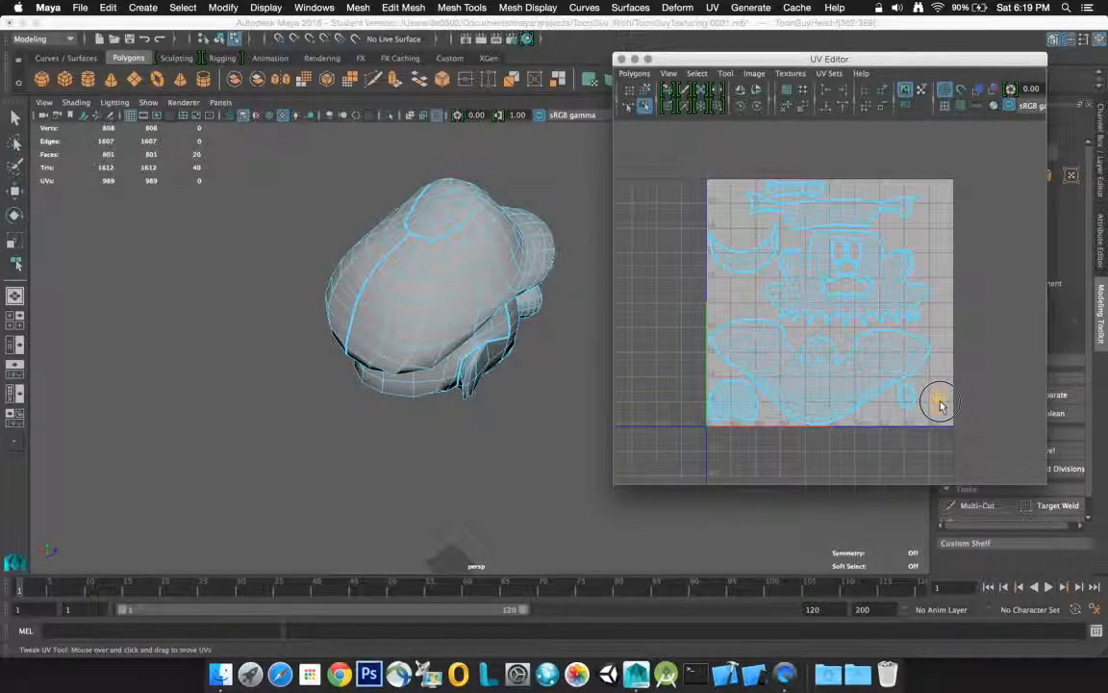
key("z")
key("z")
key("z")
key("z")
key("z")
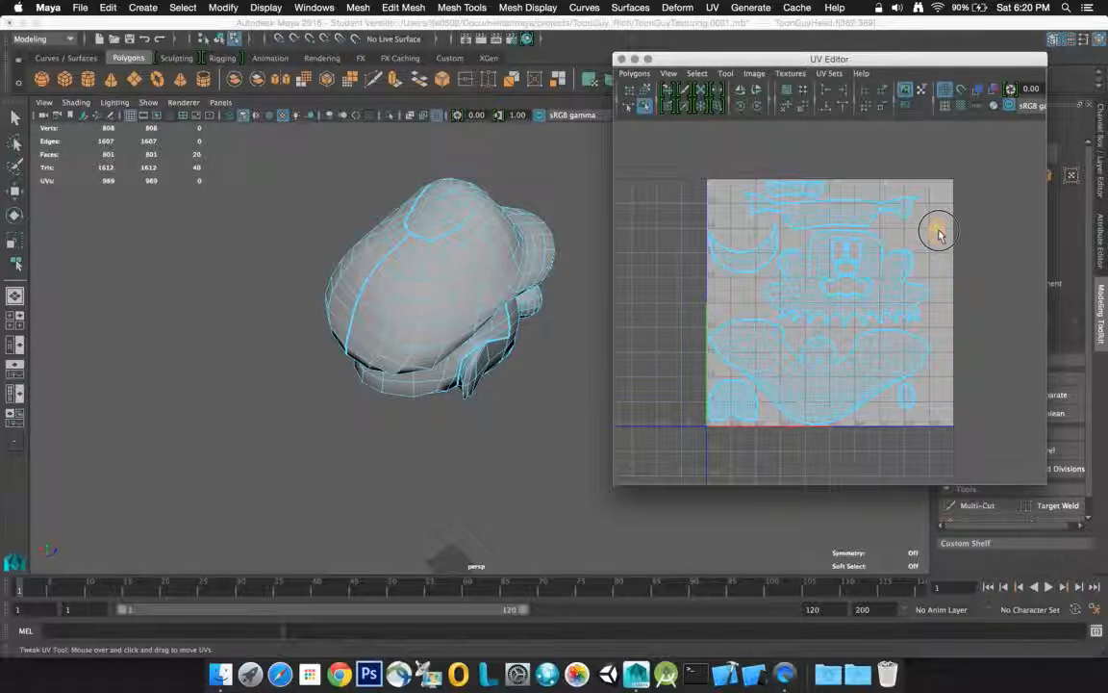
key("z")
key("z")
key("z")
key("z")
key("z")
key("z")
key("z")
key("z")
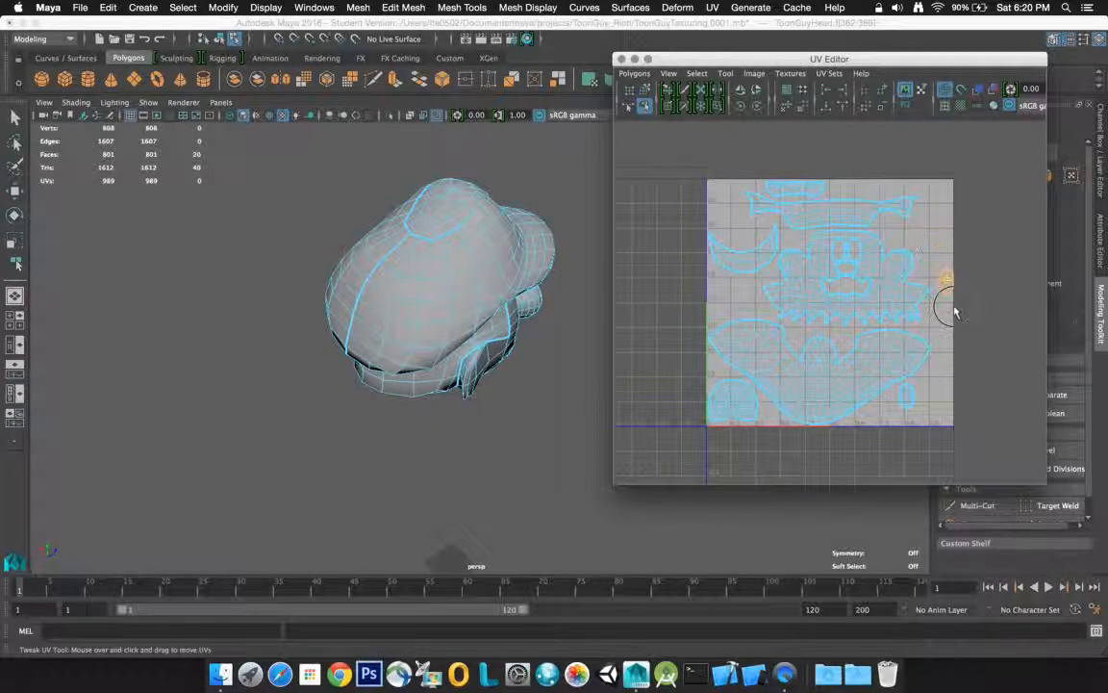
key("z")
key("z")
key("z")
key("z")
key("z")
key("z")
key("z")
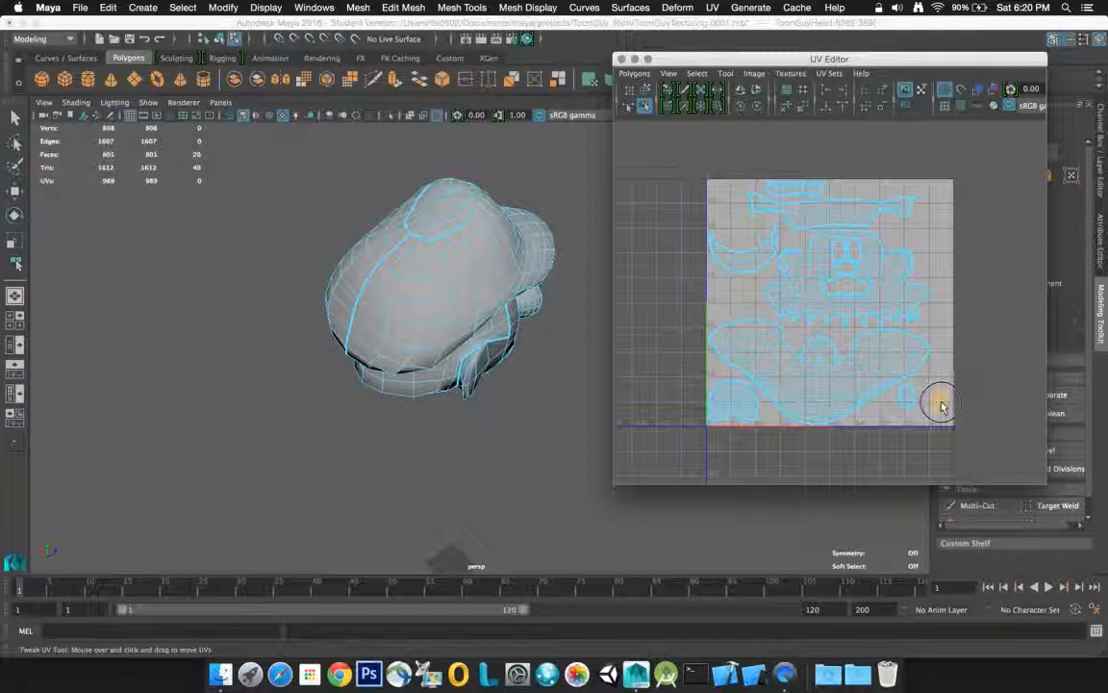
Place the second small oval shell directly beside the first one in the tile's lower-right corner
key("z")
key("z")
key("z")
key("z")
key("z")
key("z")
key("z")
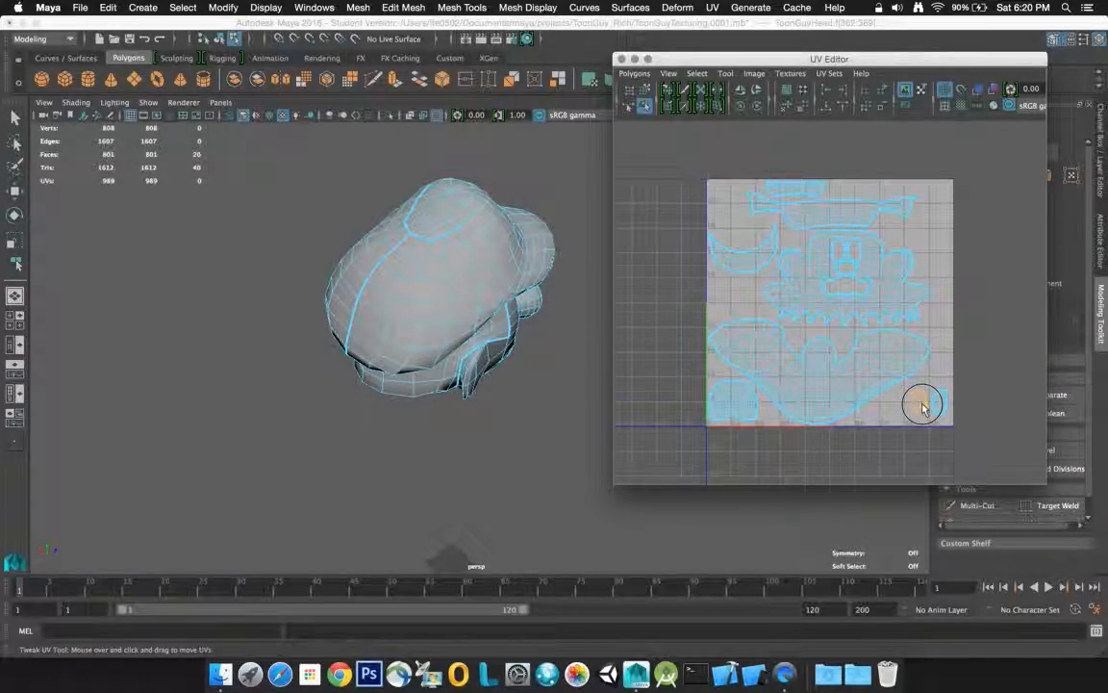
left_click(922, 406)
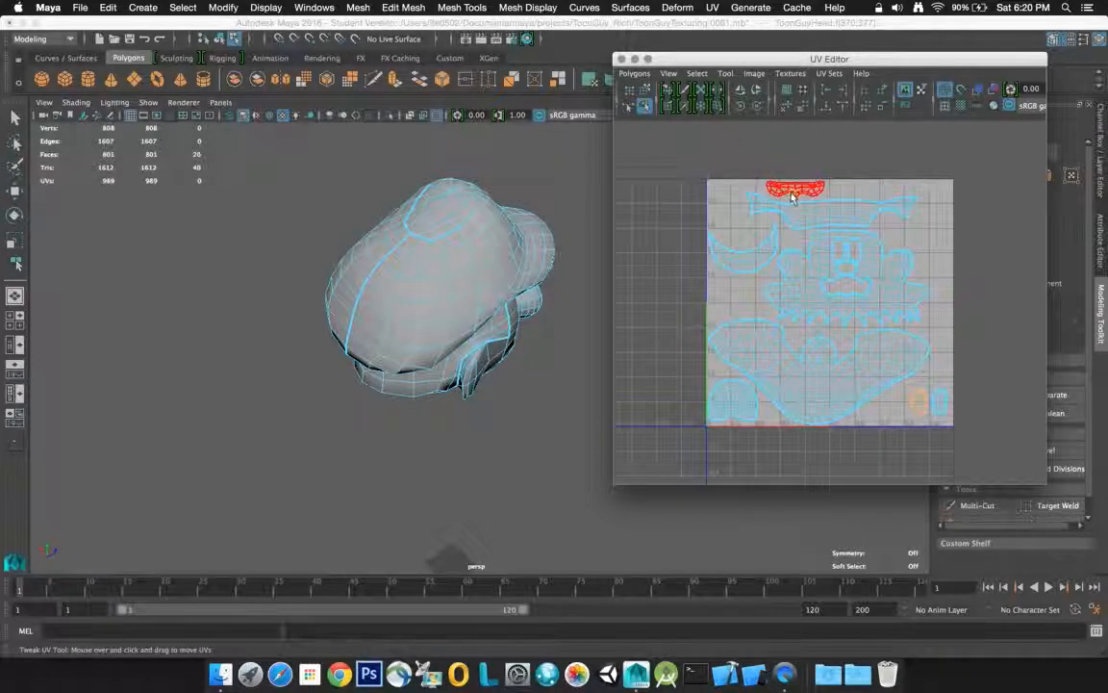
Move the narrow shell from the tile's top edge to the upper right and the nose shell below the crescent shell
left_click_drag(795, 196, 921, 240)
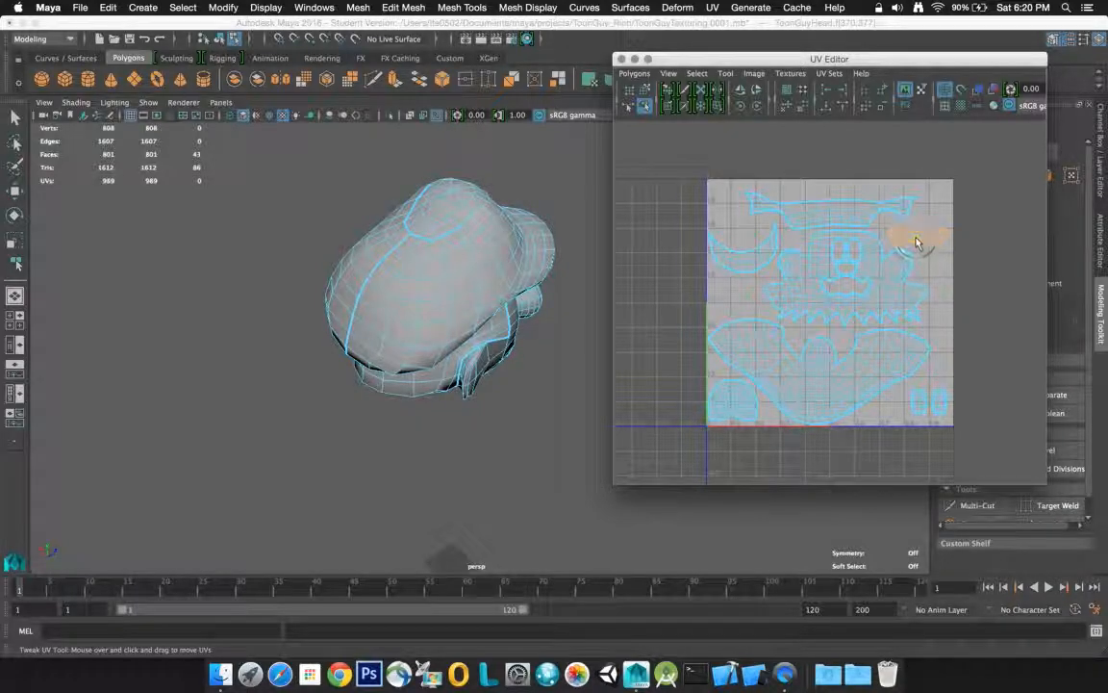
left_click(730, 402)
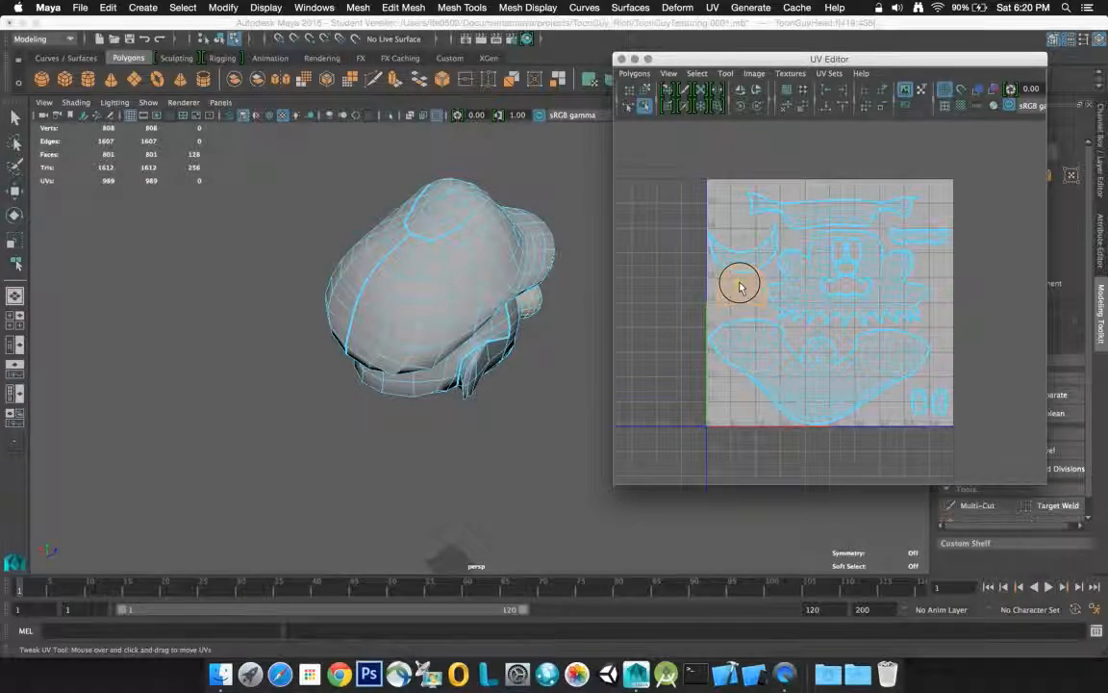
left_click_drag(738, 285, 808, 209)
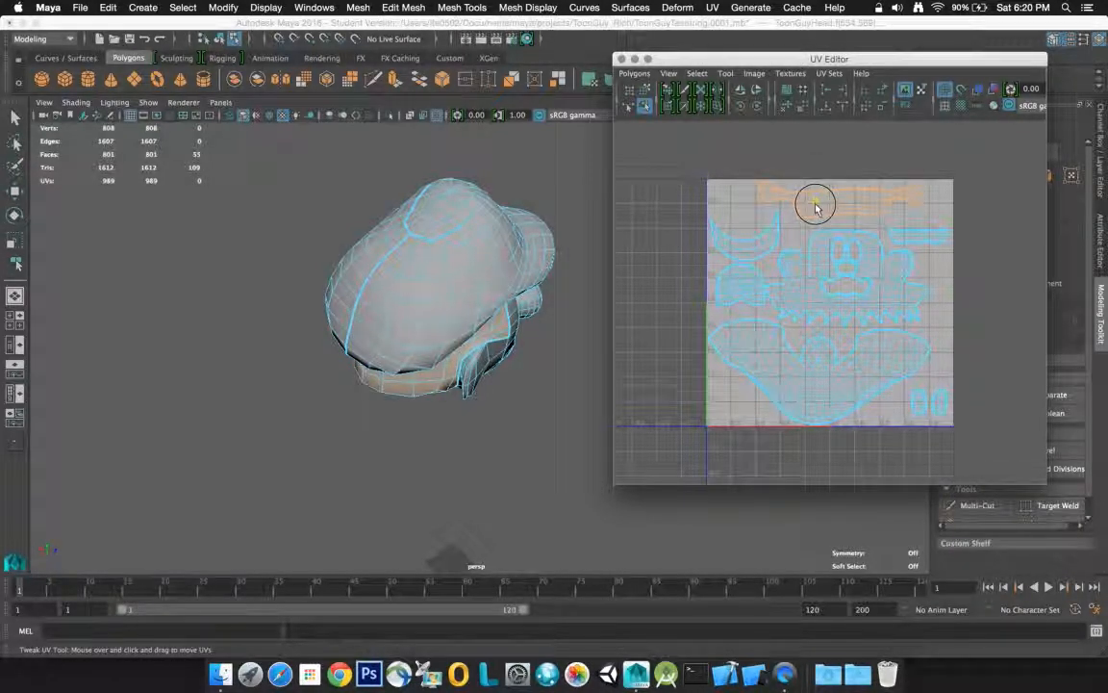
Nudge the wide band, crescent and nose shells apart so clear gaps separate them from their neighbours
left_click_drag(816, 208, 827, 208)
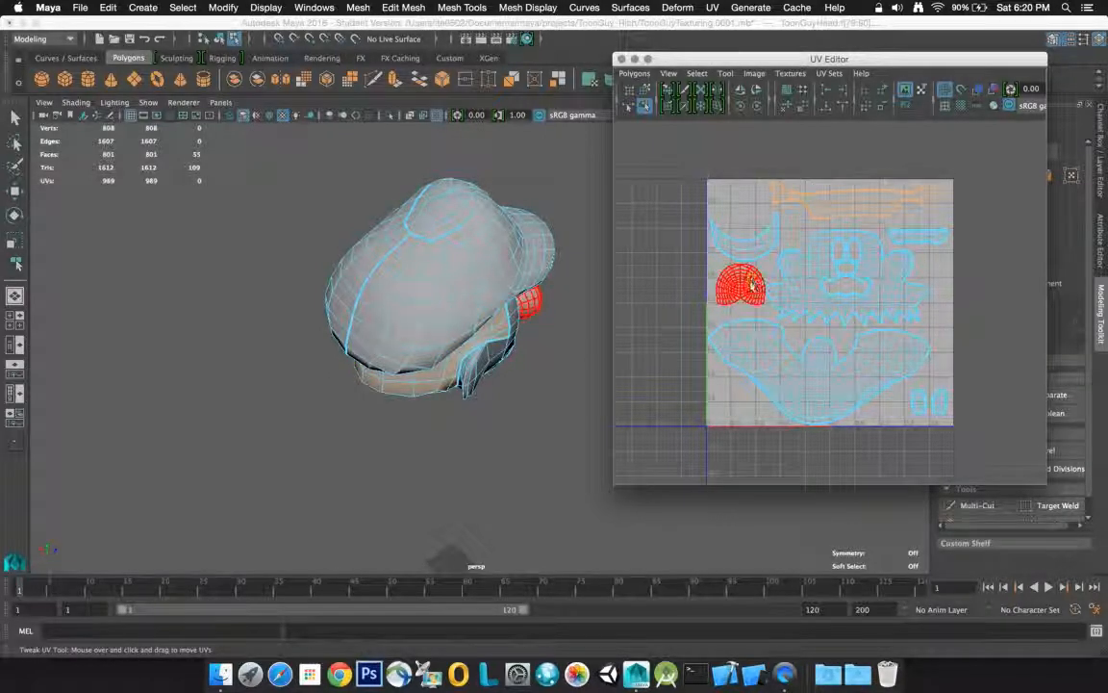
left_click(757, 240)
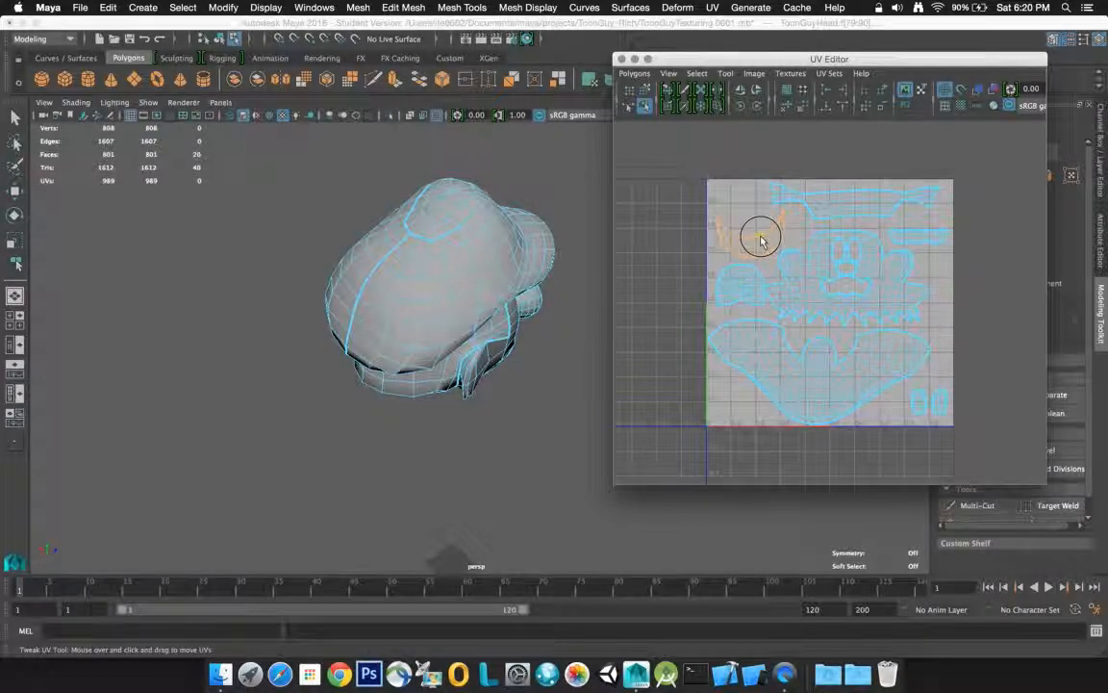
left_click_drag(756, 236, 759, 234)
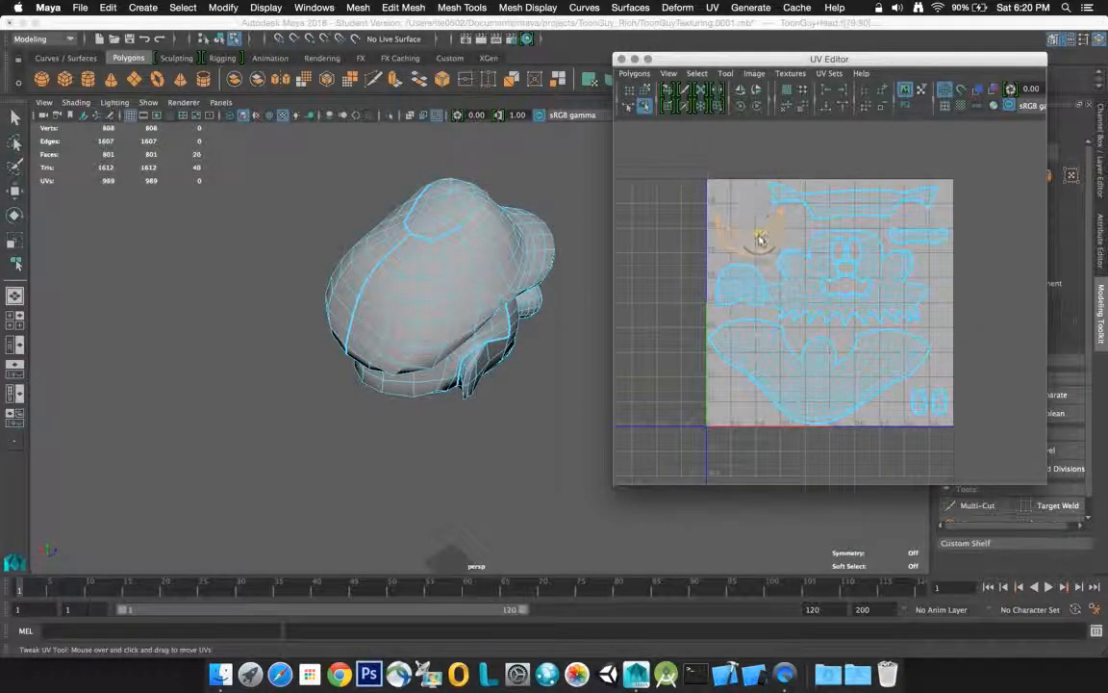
left_click(741, 277)
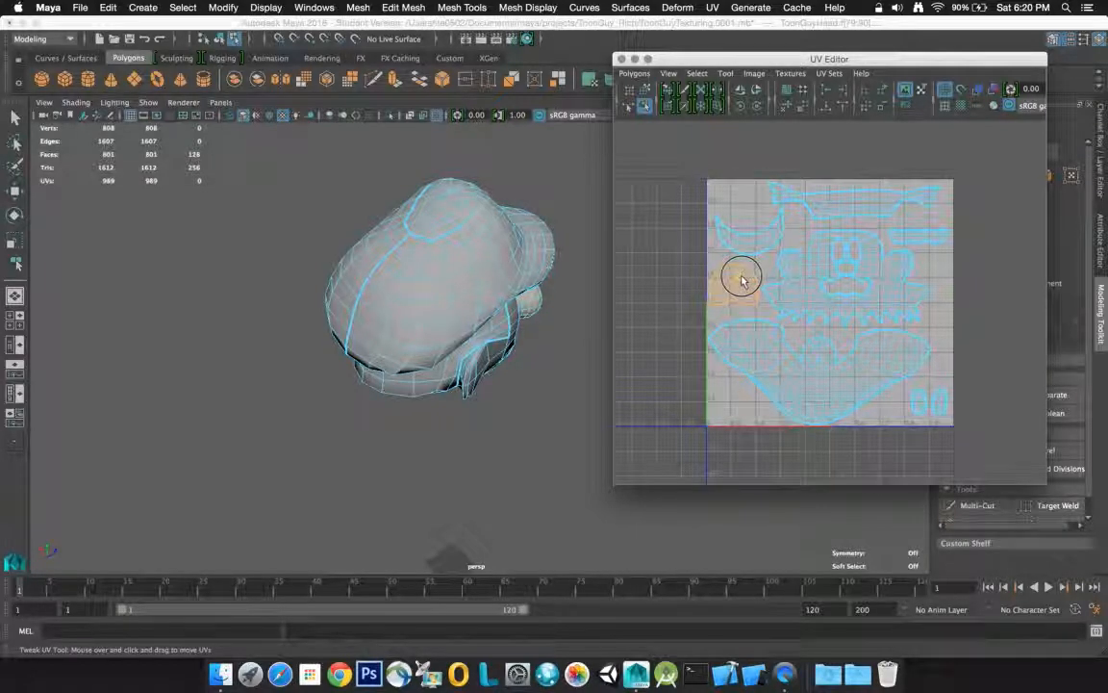
left_click(741, 277)
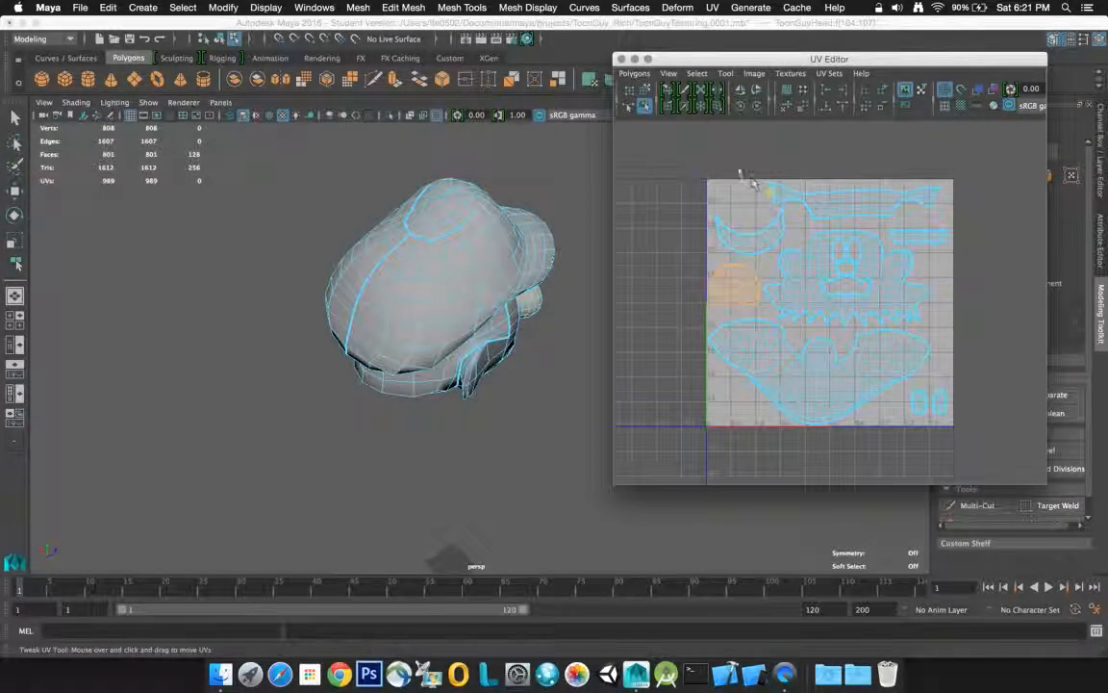
Set up a UV snapshot with the file name outUVHeadUnwrap01 in the ToonGuy_Rich project's images folder
left_click(634, 73)
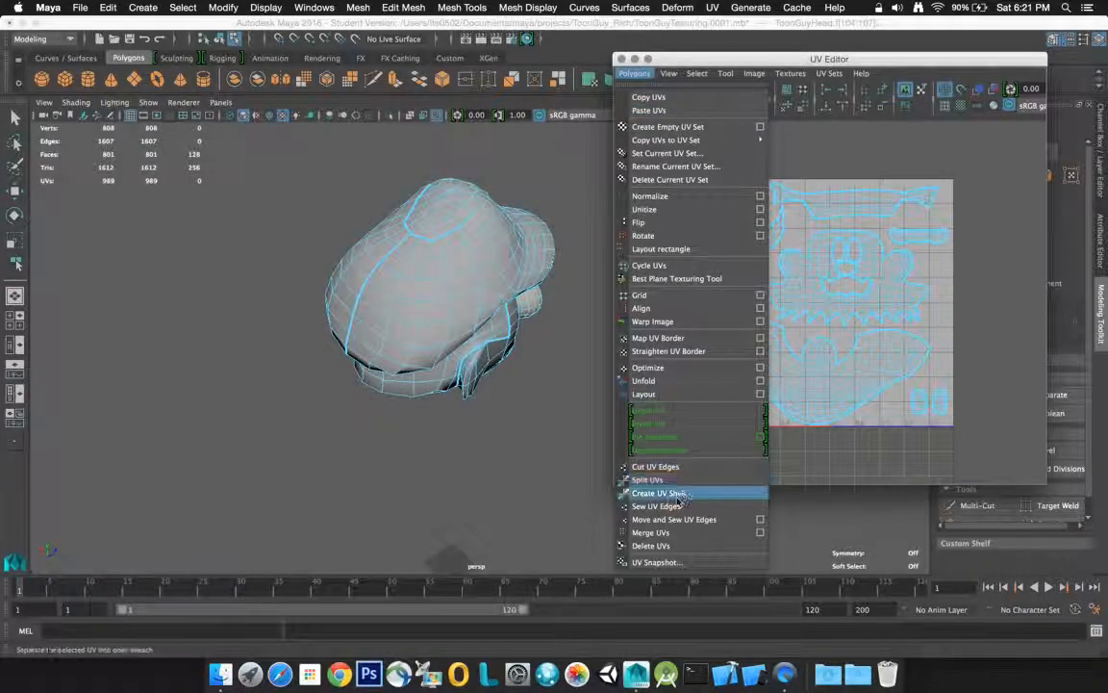
left_click(656, 561)
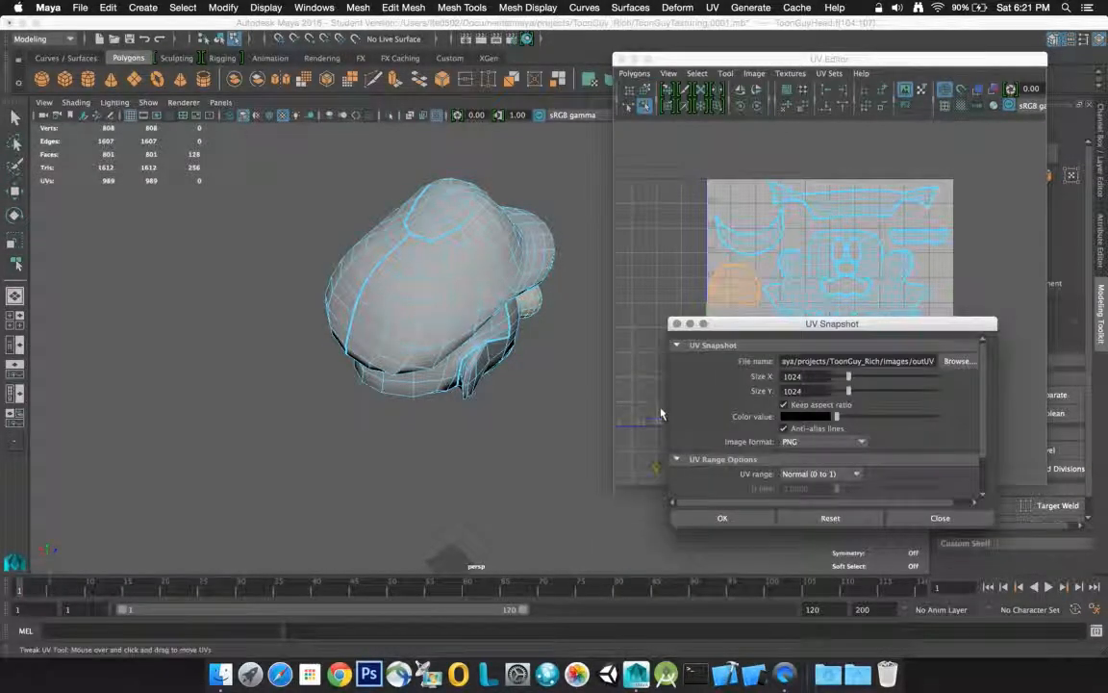
left_click_drag(788, 328, 655, 161)
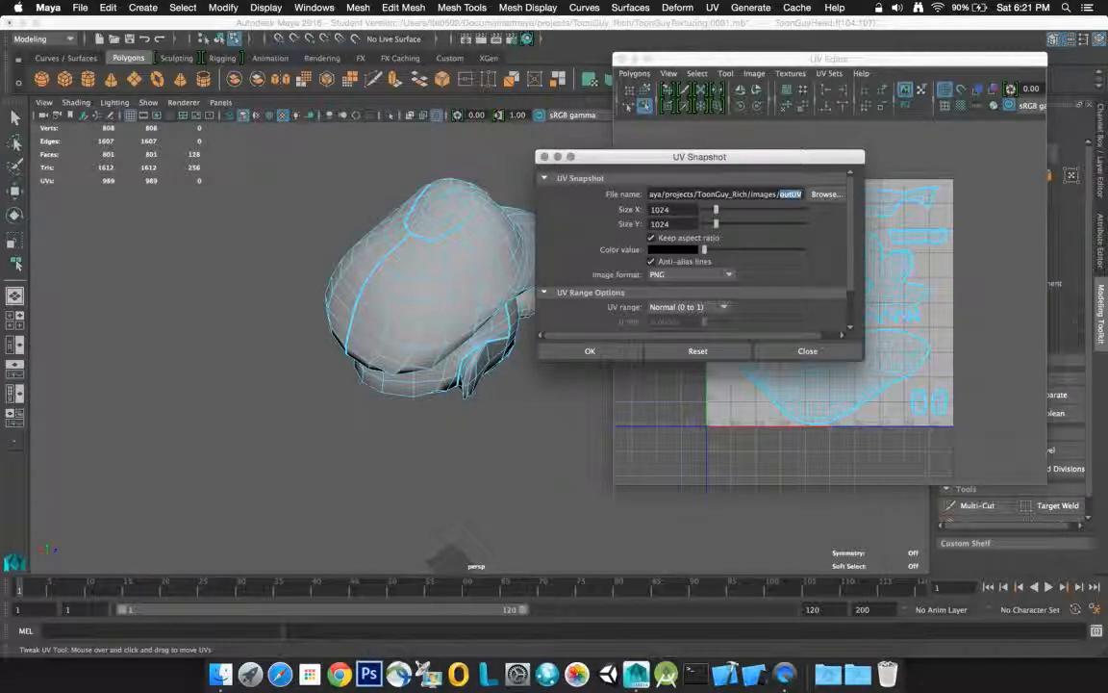
type("outUV")
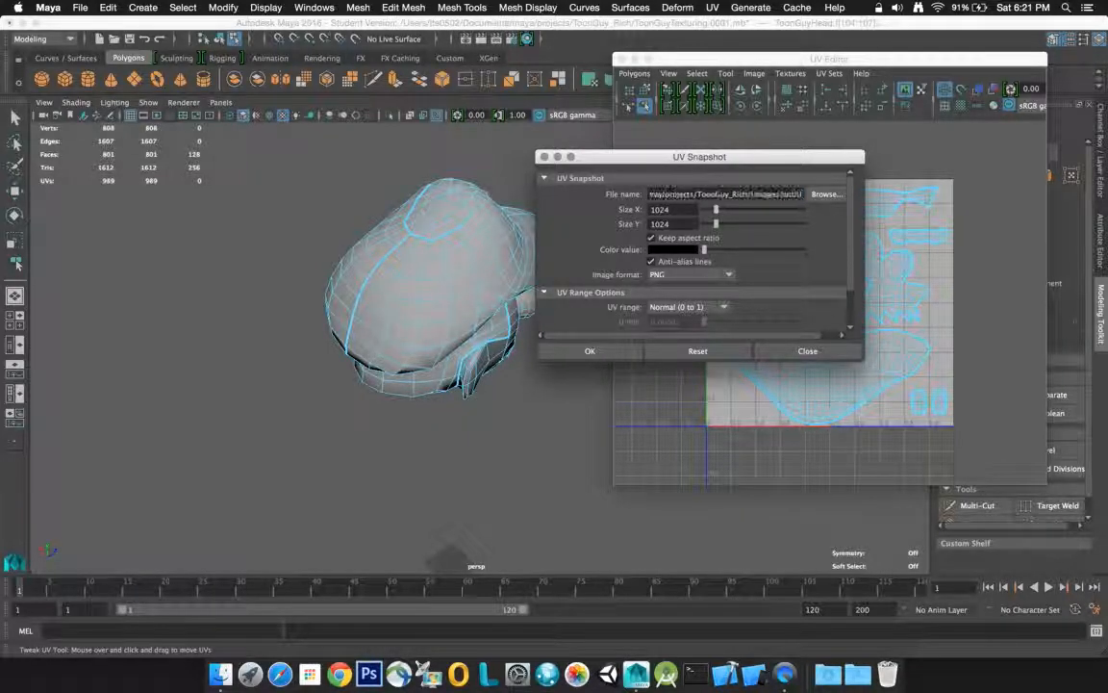
type("HeadUnwrap")
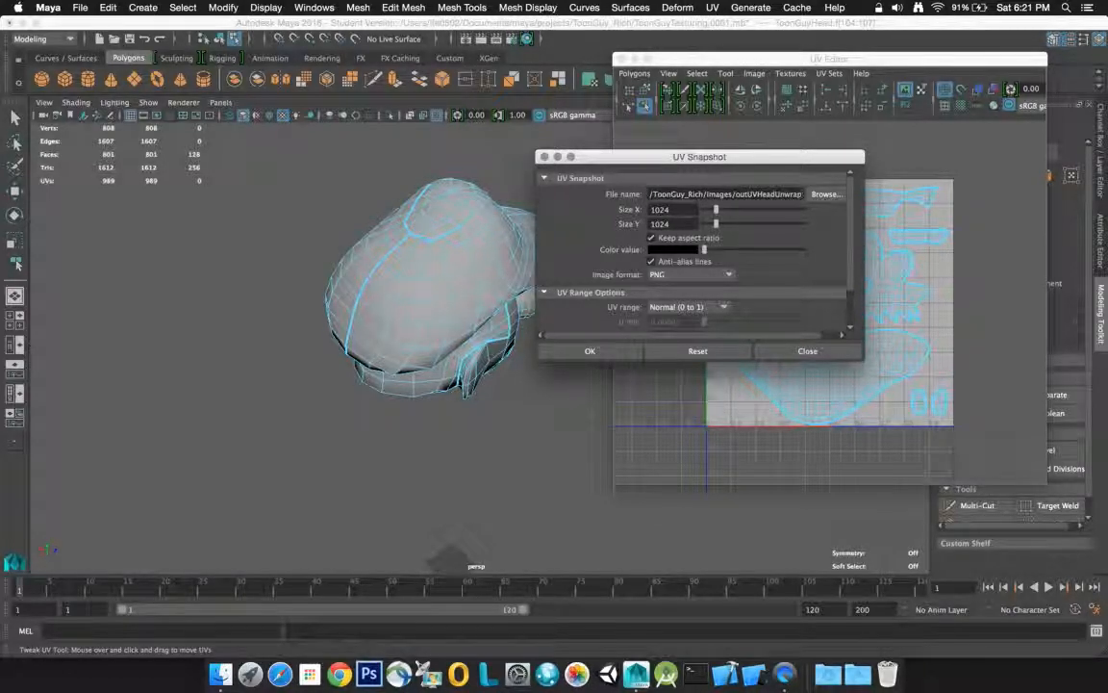
type("01")
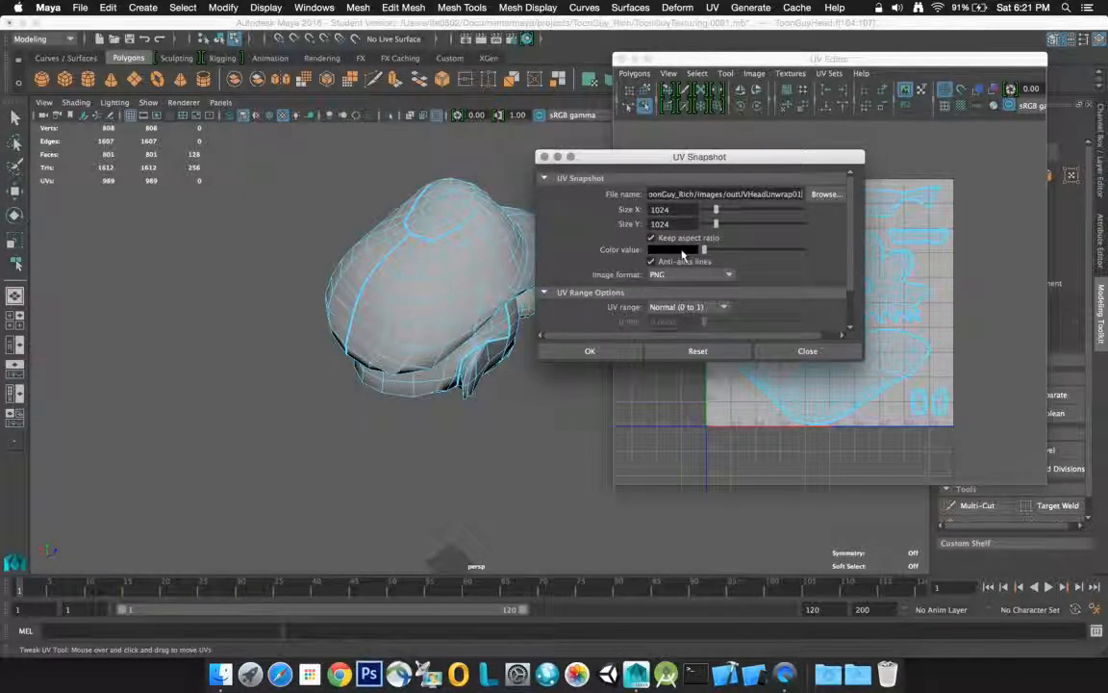
Set the snapshot's line colour to black and export the 1024 × 1024 PNG with the Normal (0 to 1) UV range
left_click(684, 250)
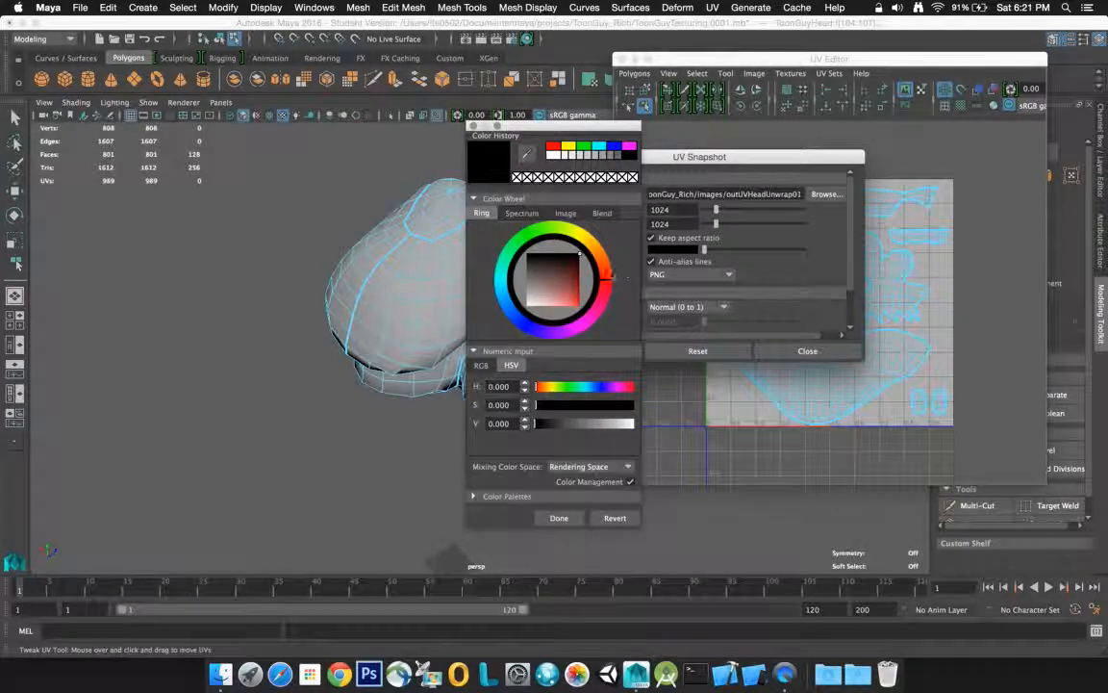
left_click(527, 306)
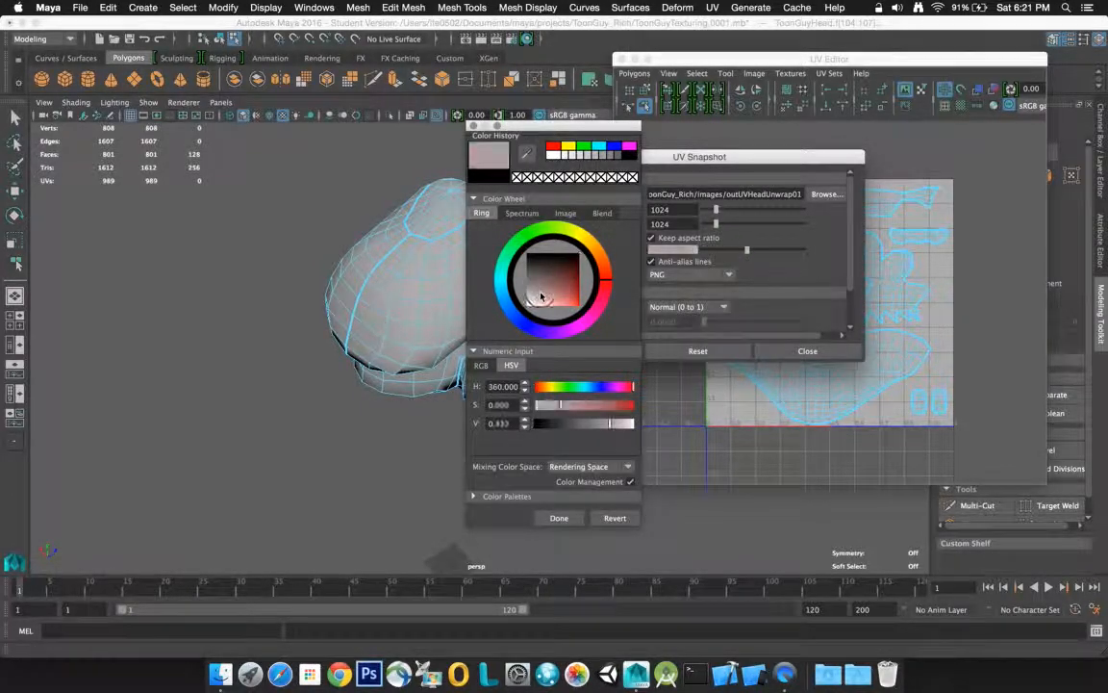
left_click_drag(527, 308, 583, 245)
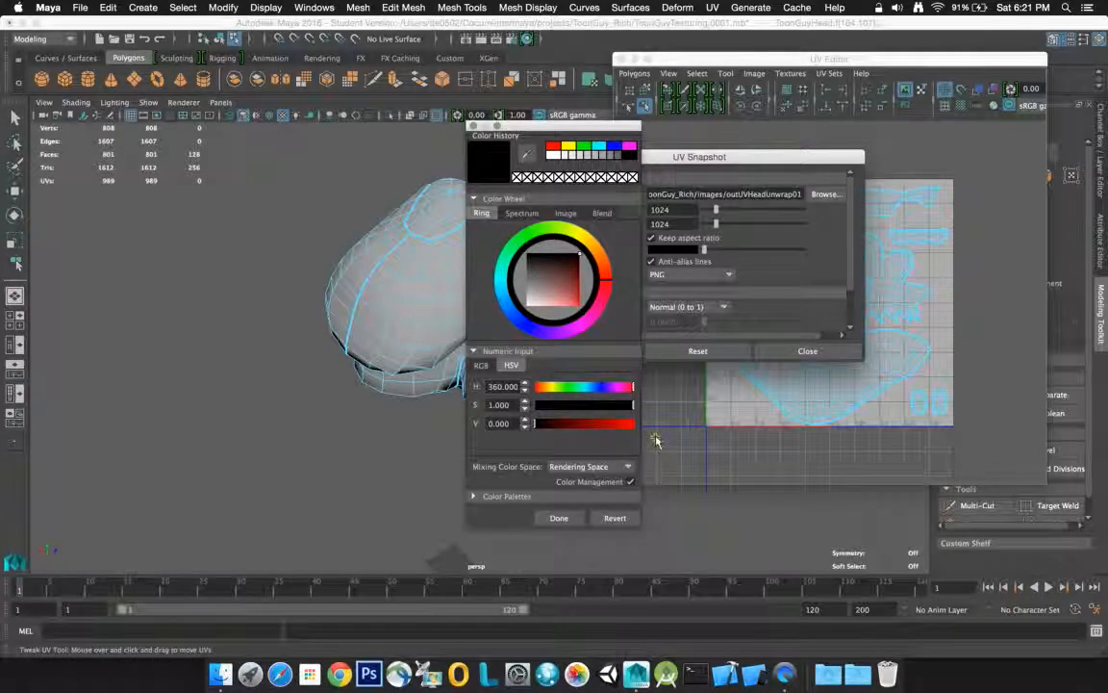
left_click(559, 518)
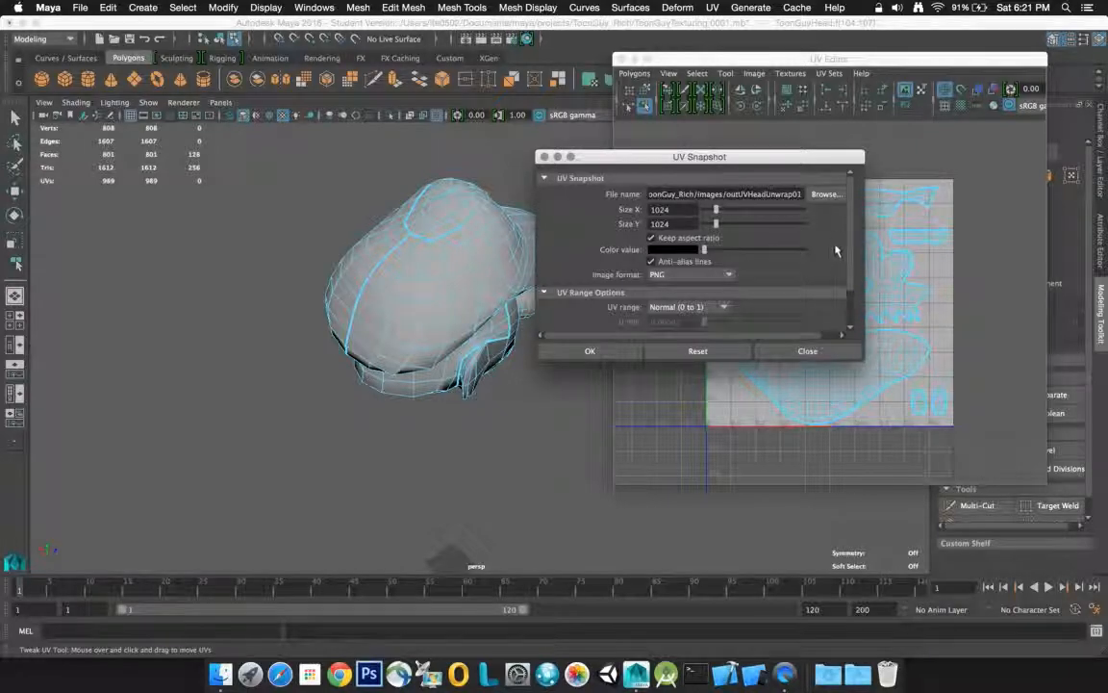
left_click_drag(850, 229, 852, 255)
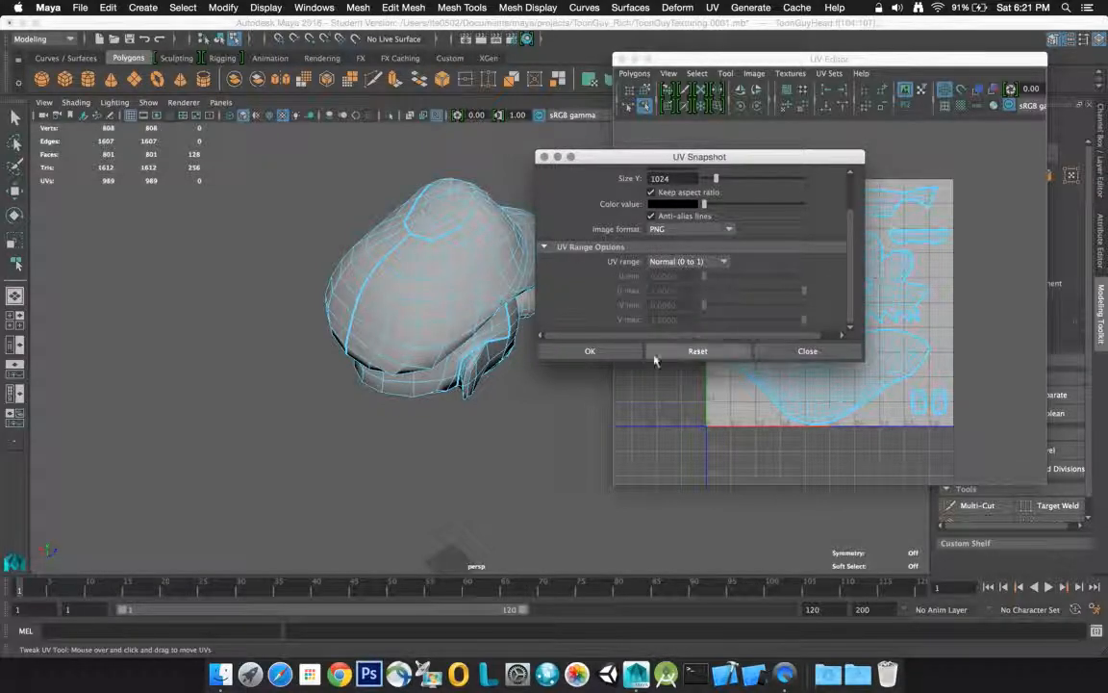
left_click(618, 352)
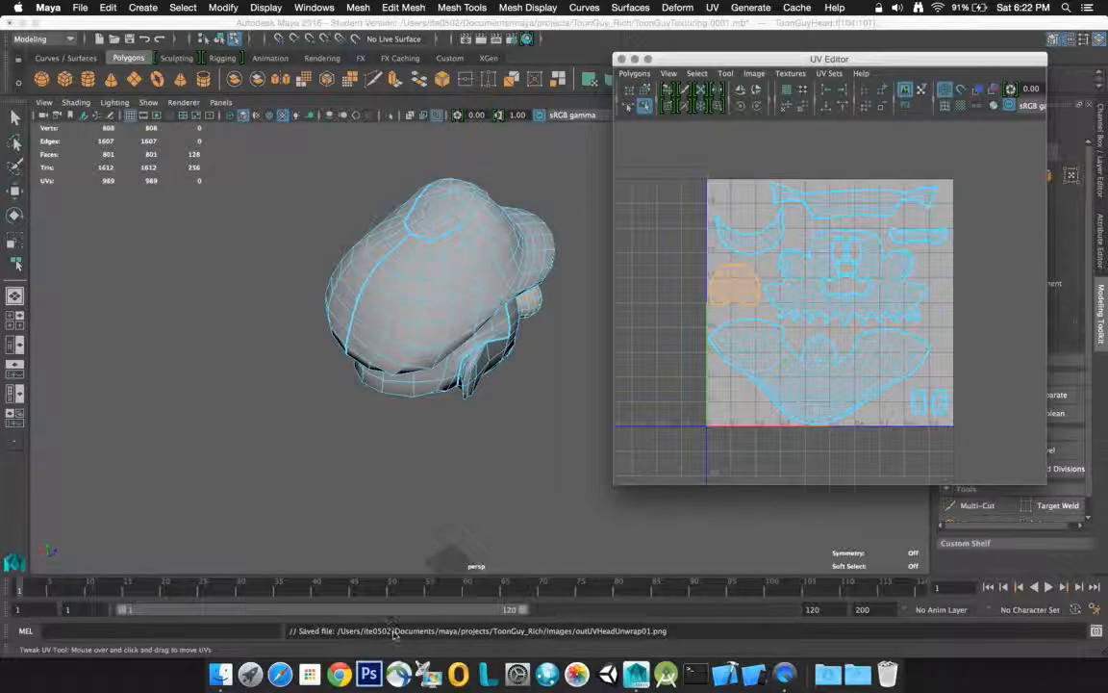
Switch to Finder and preview outUVHeadUnwrap01.png in the ToonGuy_Rich images folder, and return to Maya
left_click(223, 676)
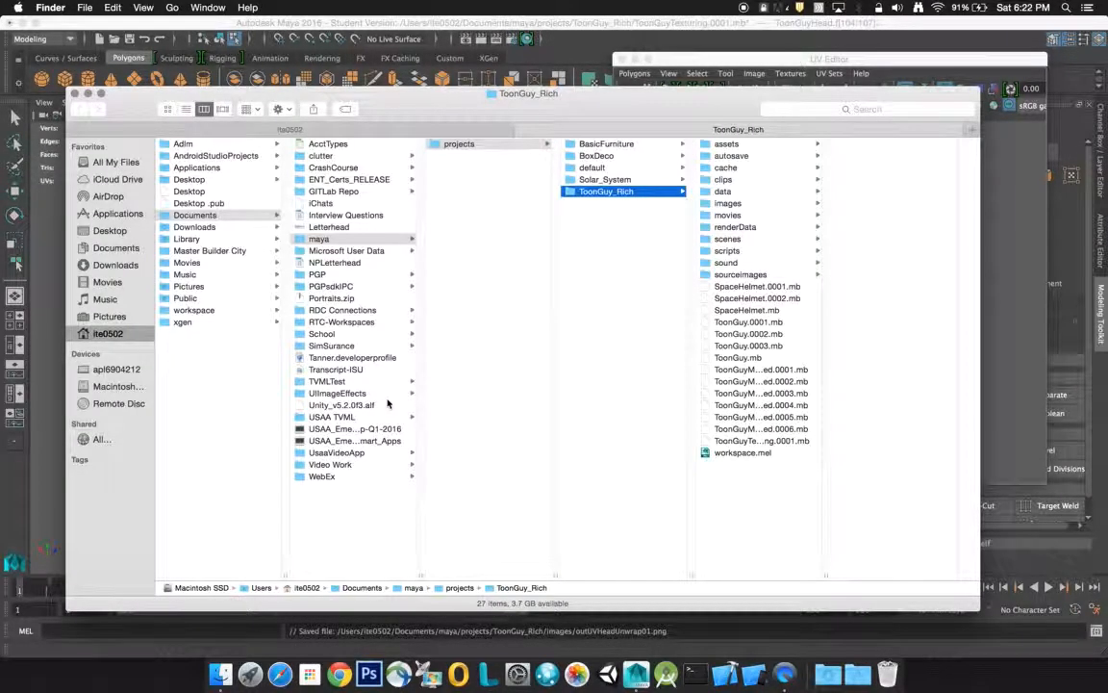
left_click(746, 204)
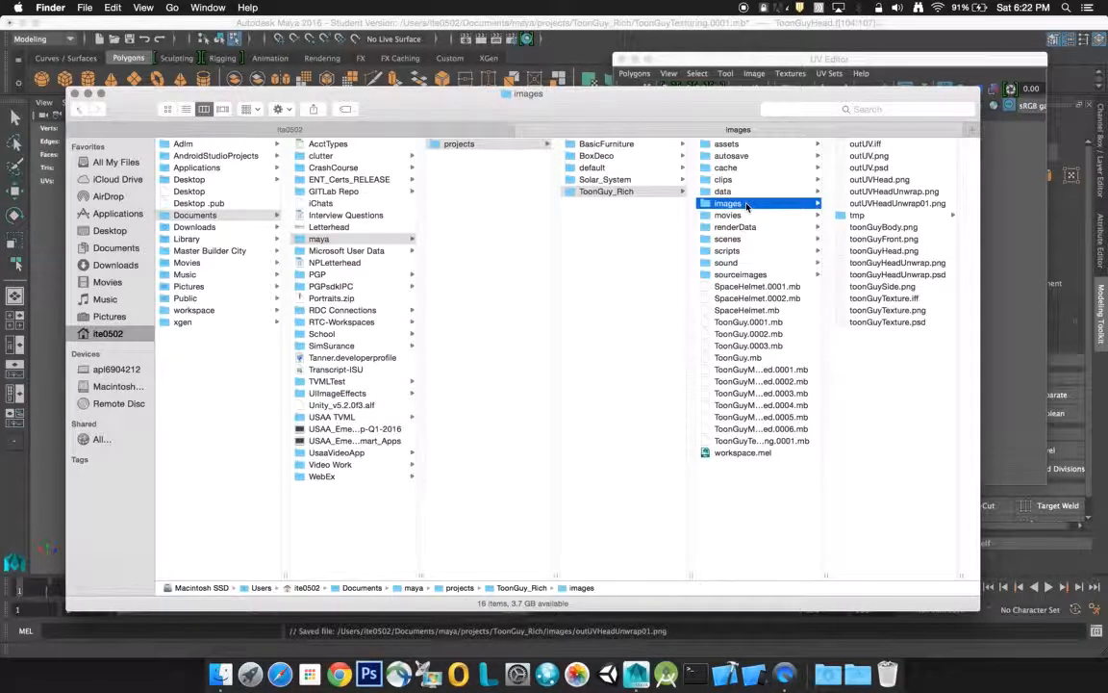
left_click(899, 204)
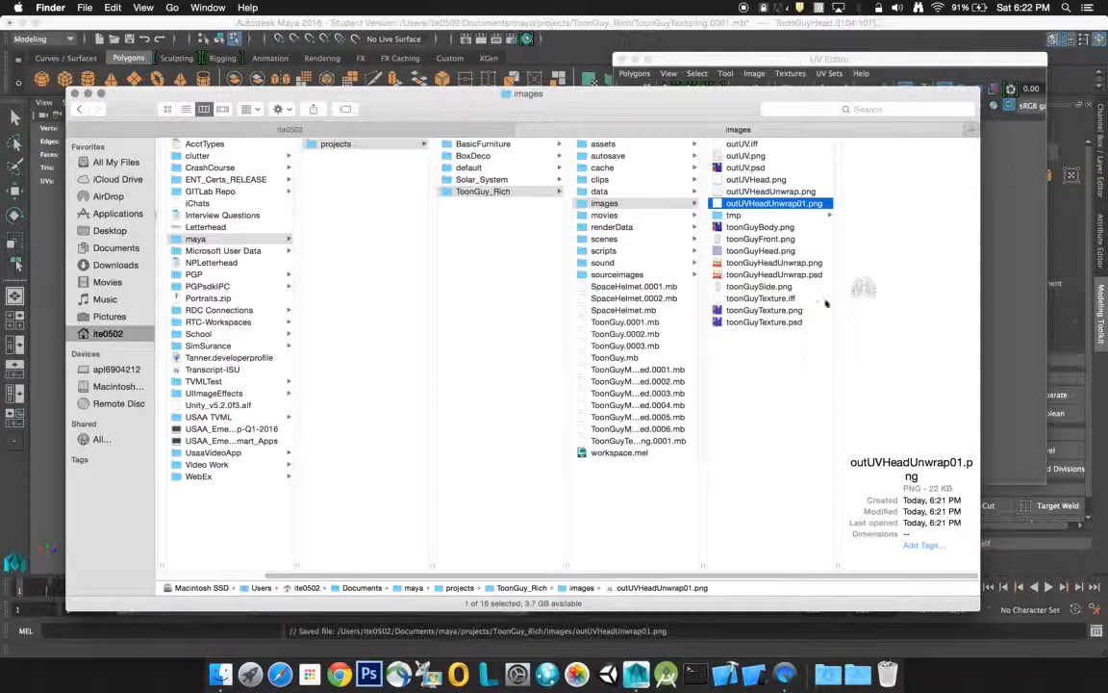
left_click_drag(659, 94, 559, 63)
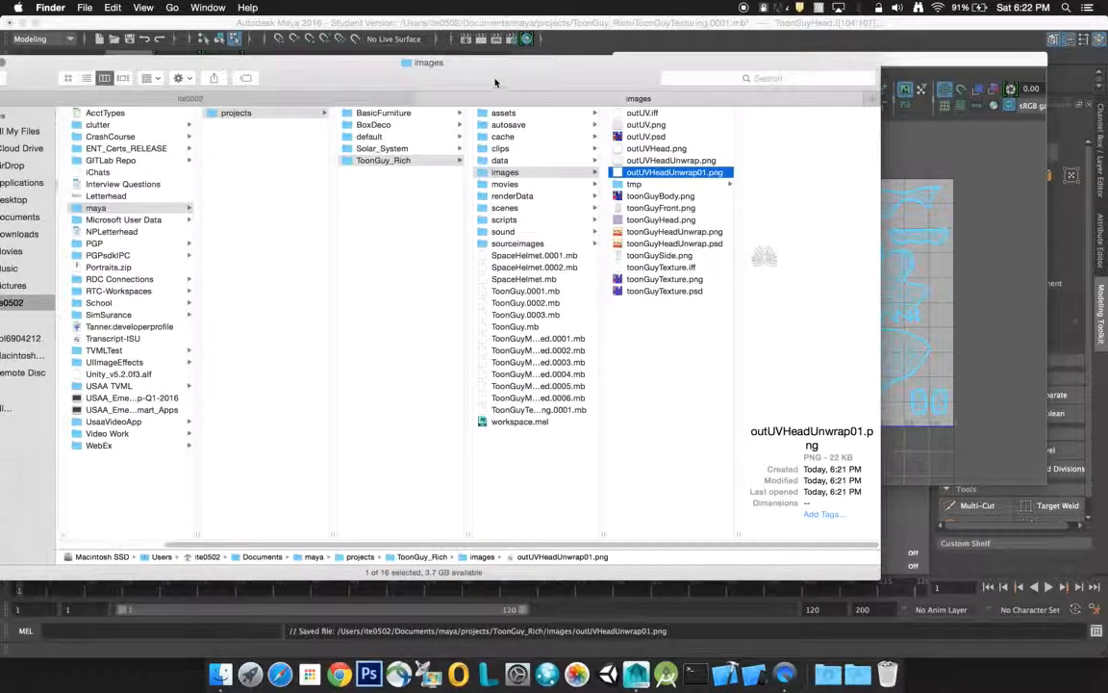
left_click_drag(6, 60, 200, 143)
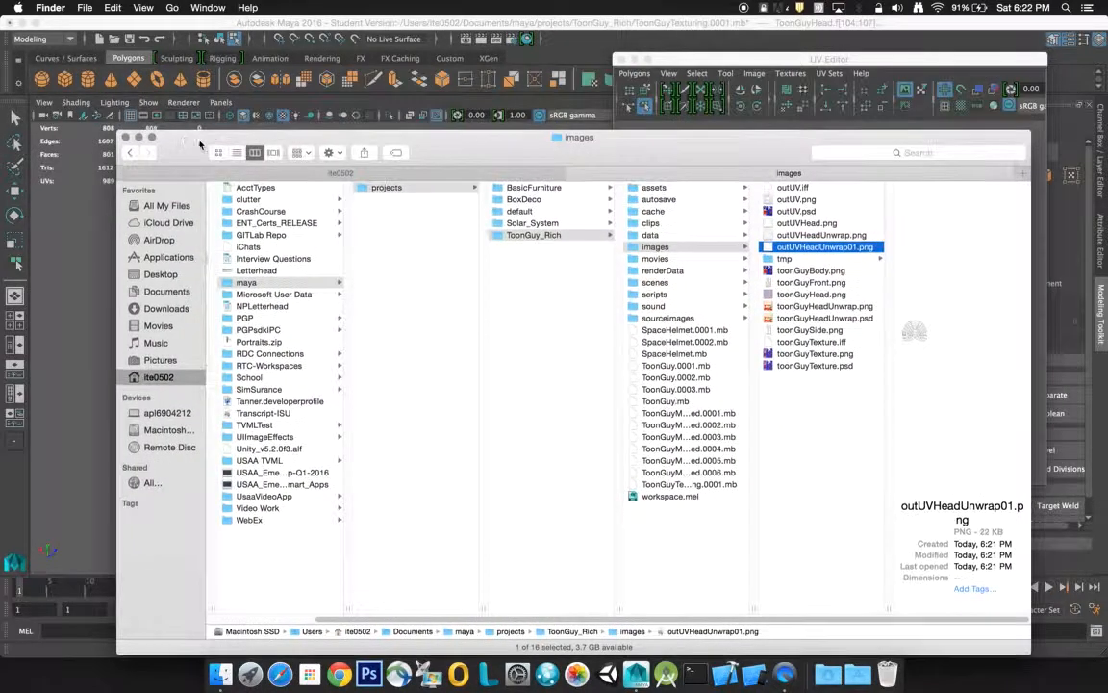
left_click(605, 23)
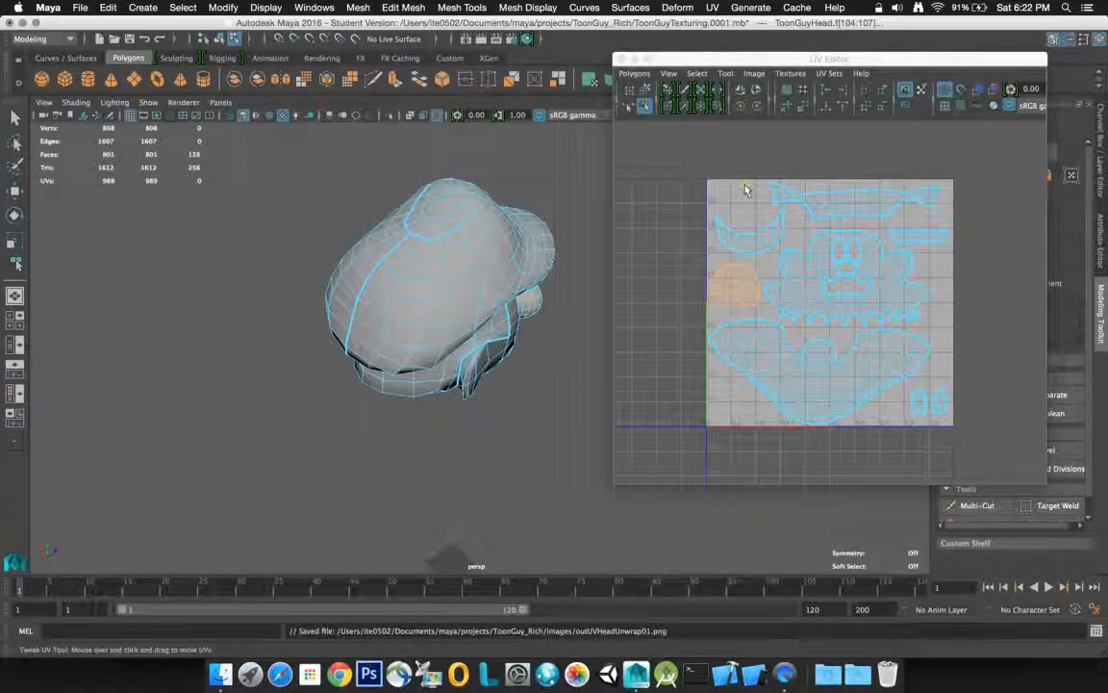
Select all of the head's UV shells and export a 1024 × 1024 PNG UV snapshot named outUVHeadUnwrap2
left_click(15, 116)
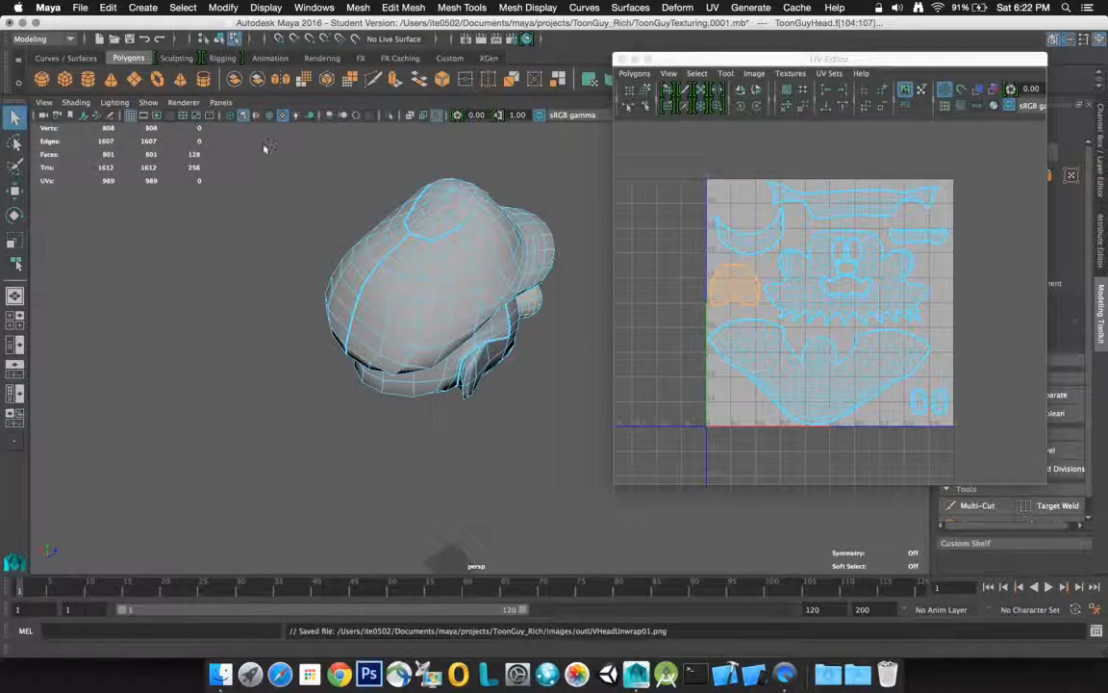
left_click_drag(646, 142, 997, 448)
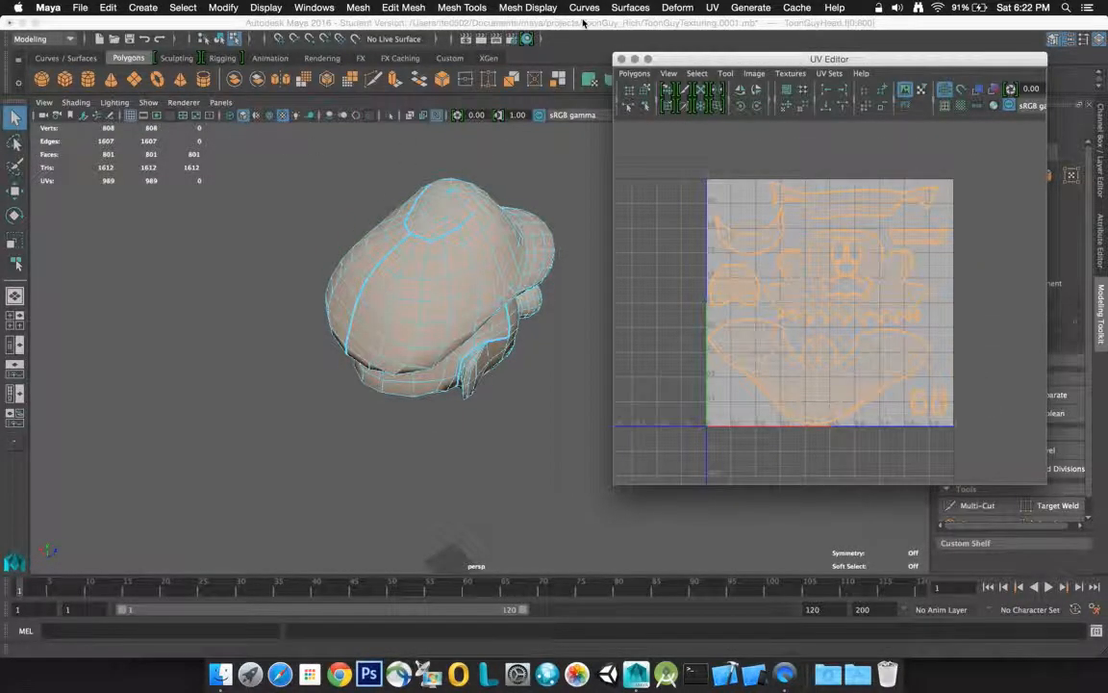
left_click(638, 74)
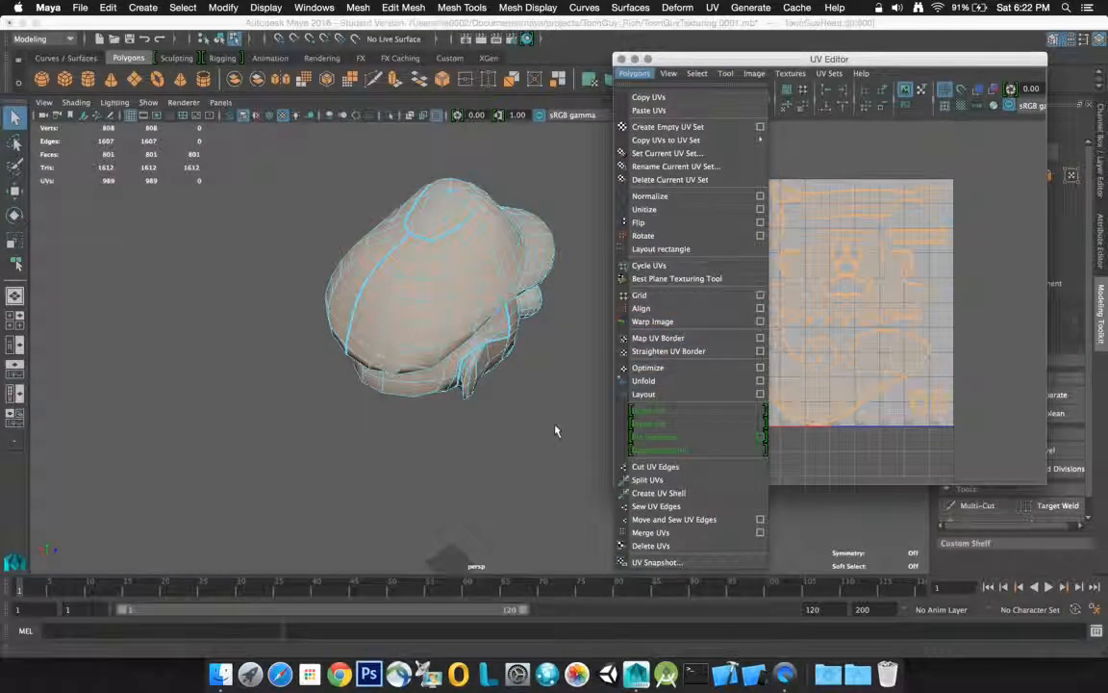
left_click(661, 563)
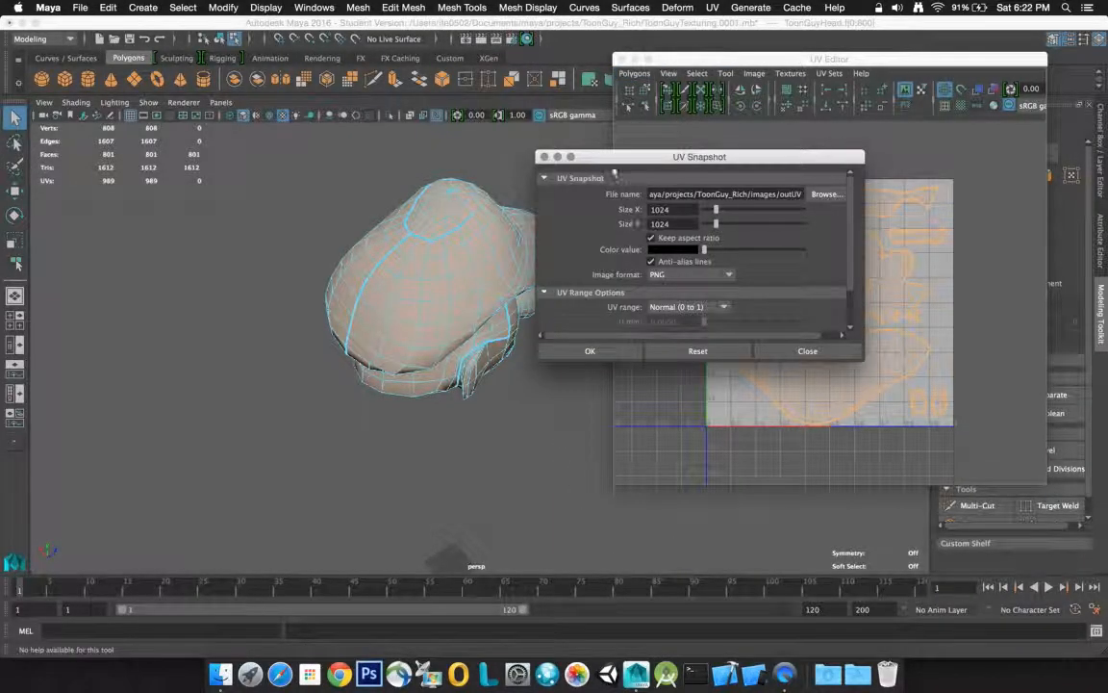
scroll(770, 202, "down", 2)
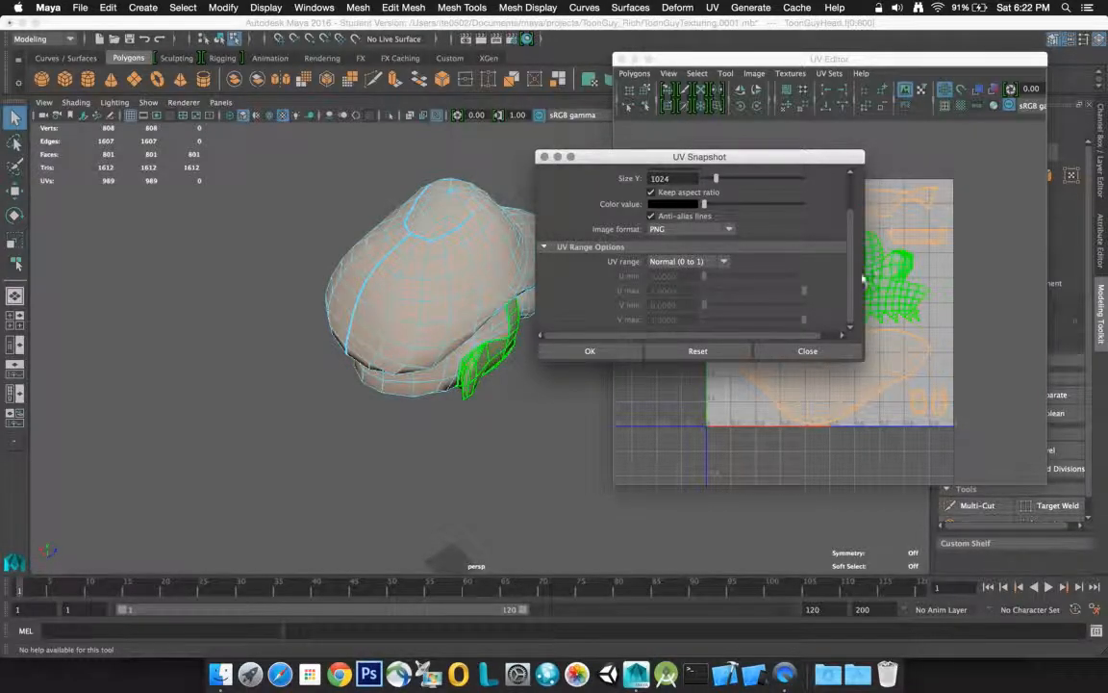
scroll(847, 241, "up", 2)
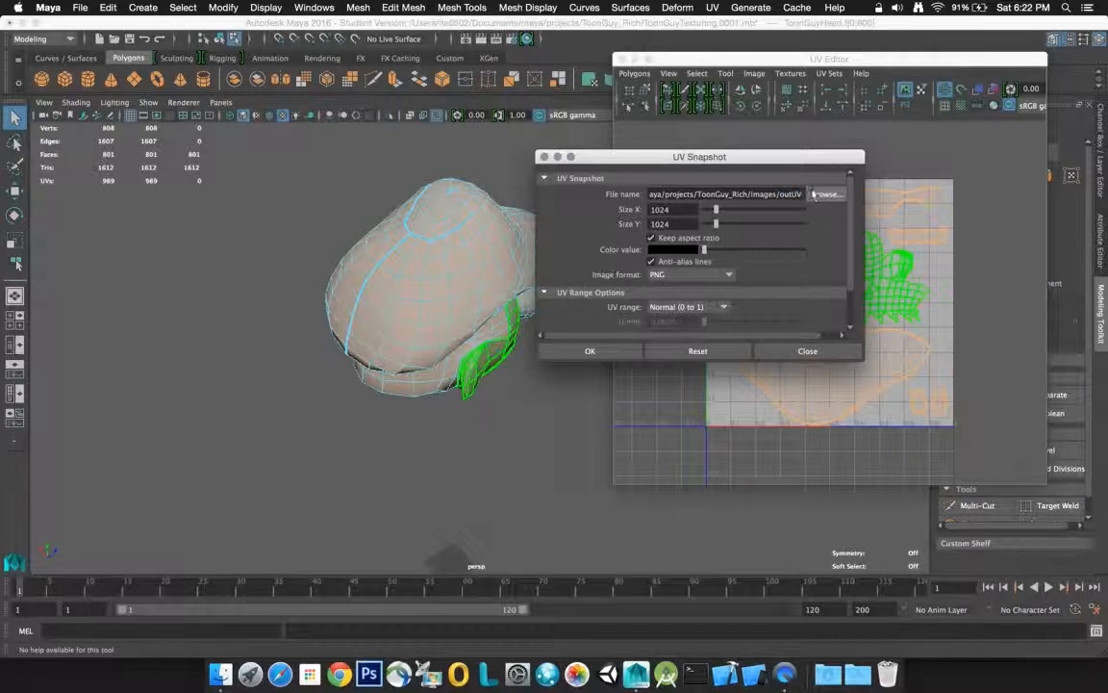
type("H")
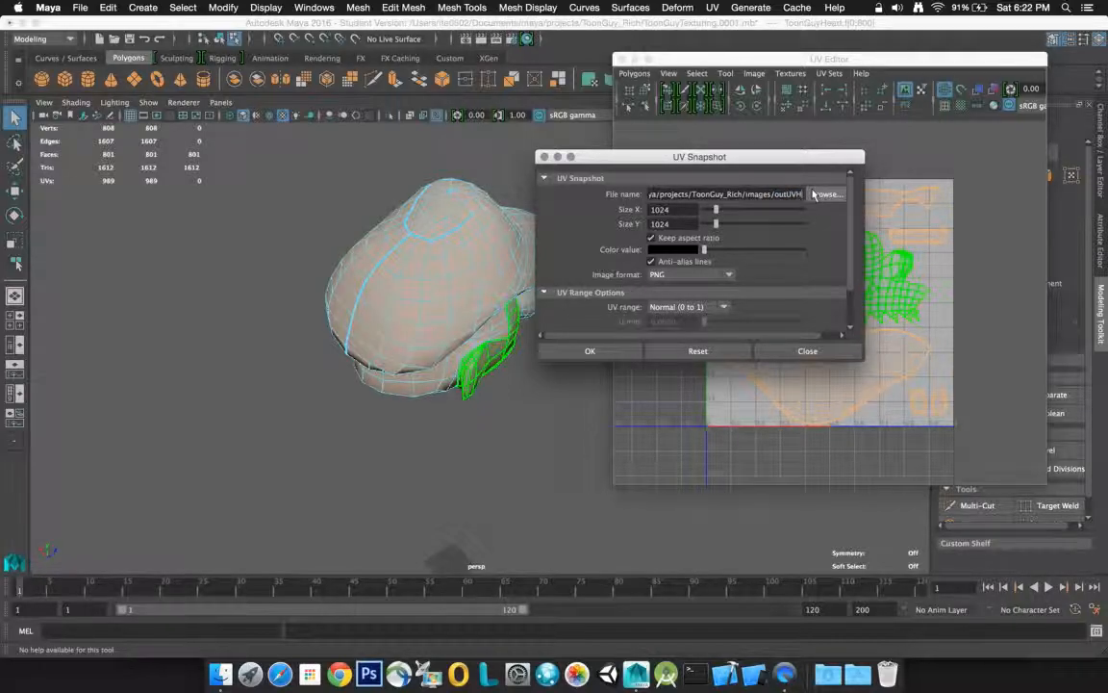
type("eadUnwrap2")
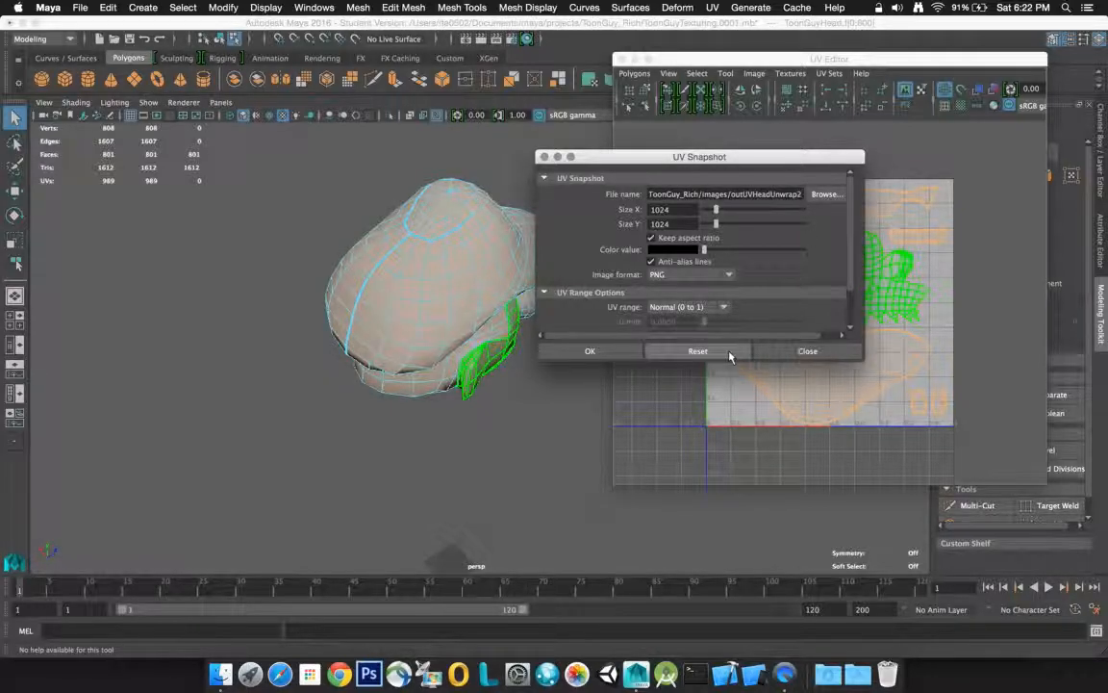
left_click(637, 351)
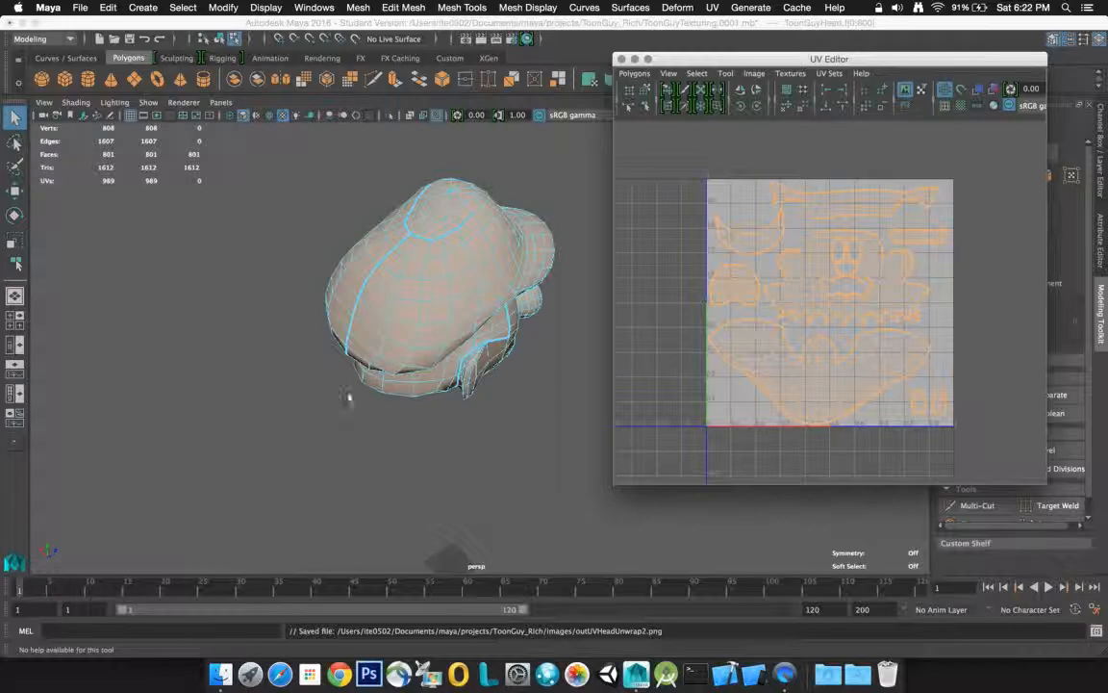
Switch to Finder and open outUVHeadUnwrap2.png from the project's images folder in Adobe Photoshop CS6
left_click(214, 678)
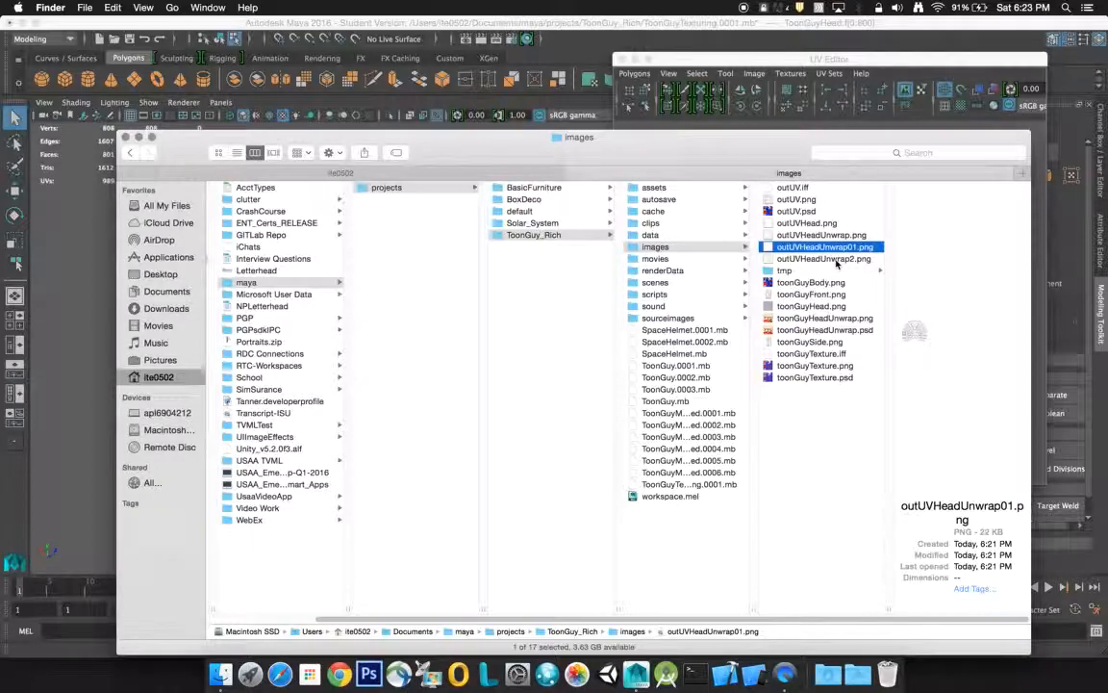
left_click(836, 259)
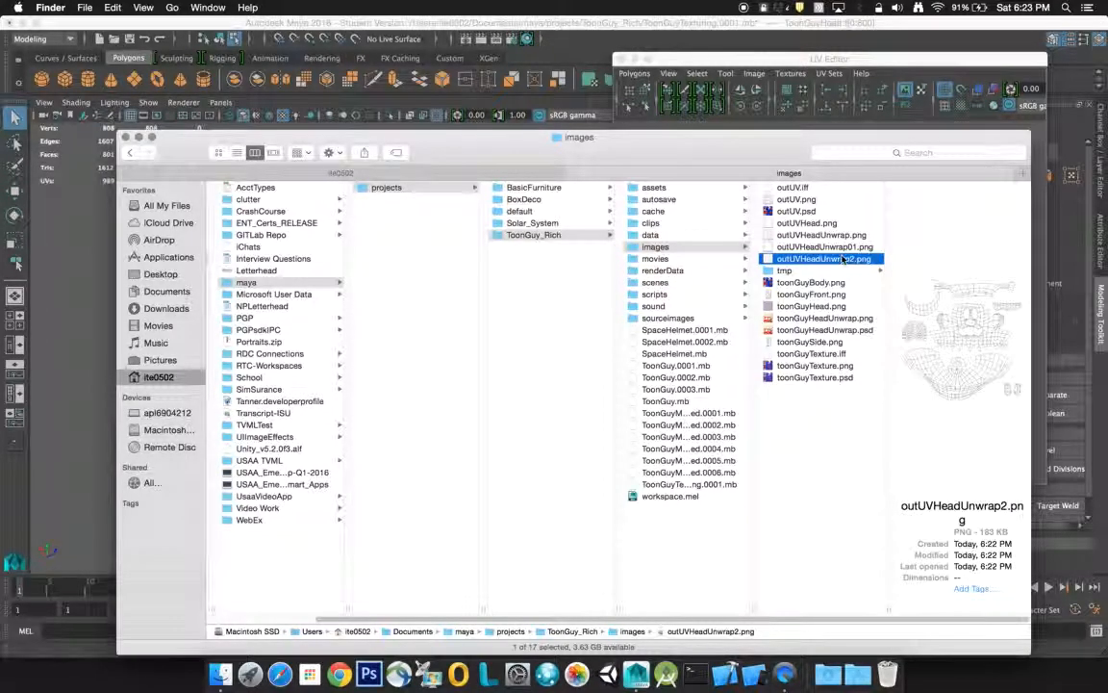
right_click(843, 263)
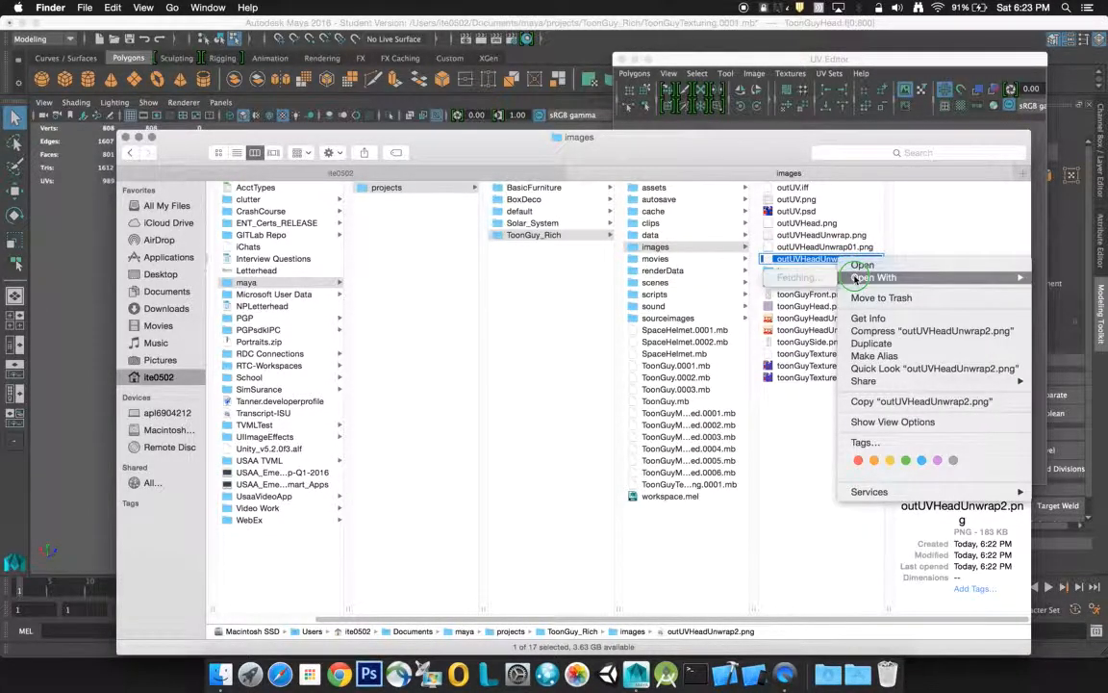
mouse_move(871, 277)
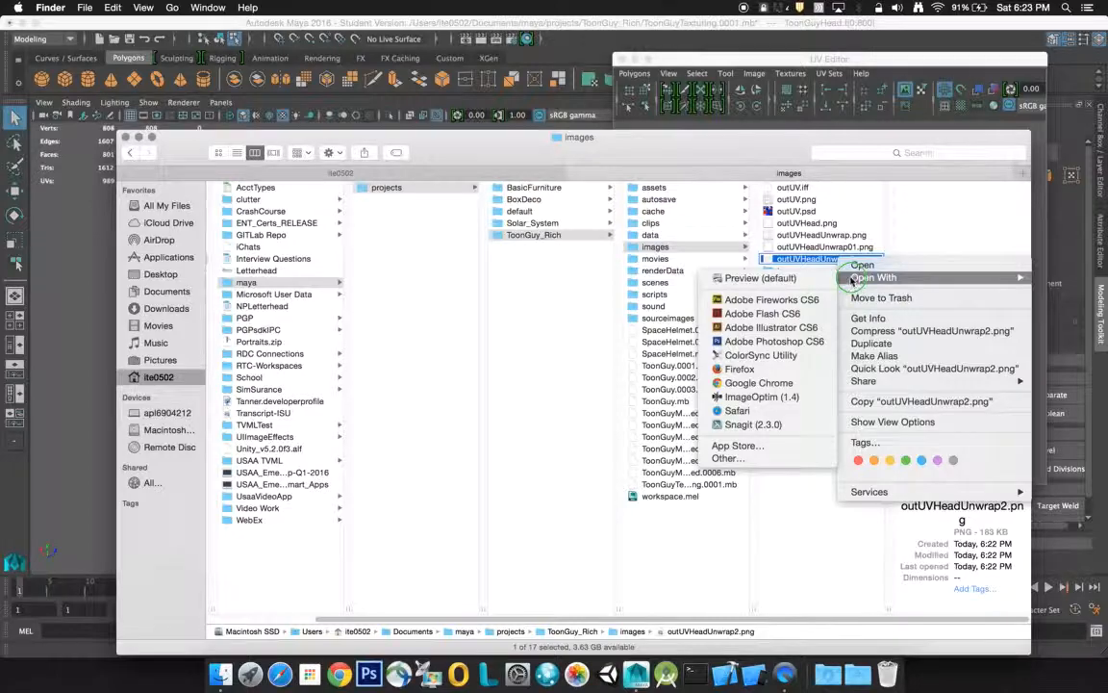
left_click(774, 341)
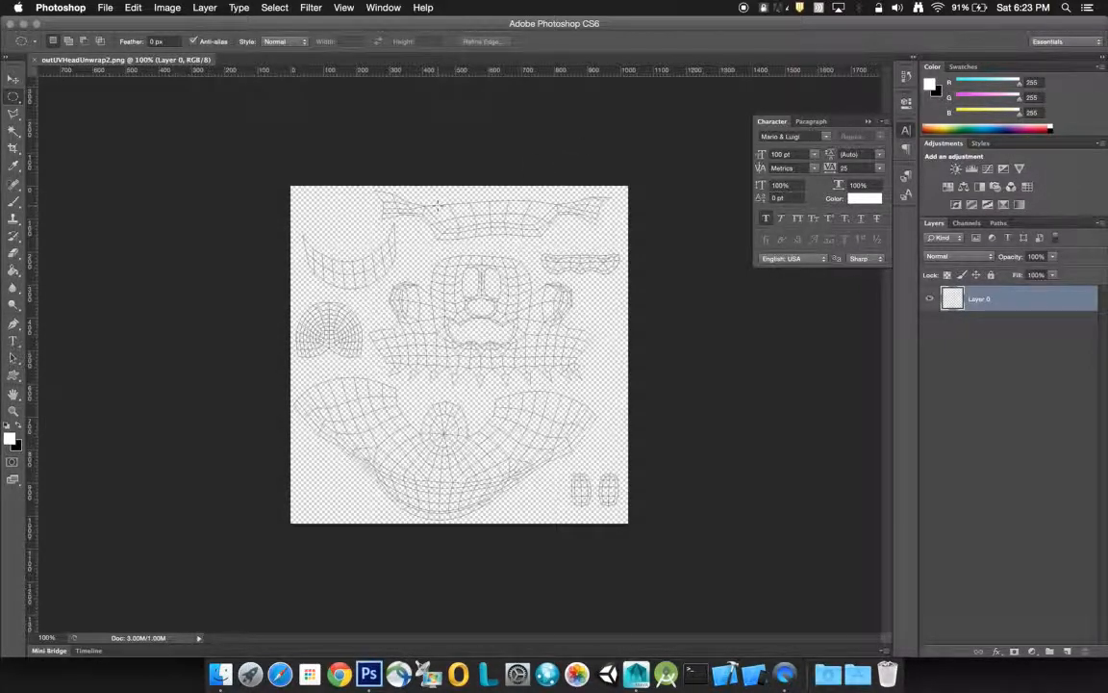
Duplicate Layer 0 as a layer named Master UV and hide the duplicate
right_click(986, 306)
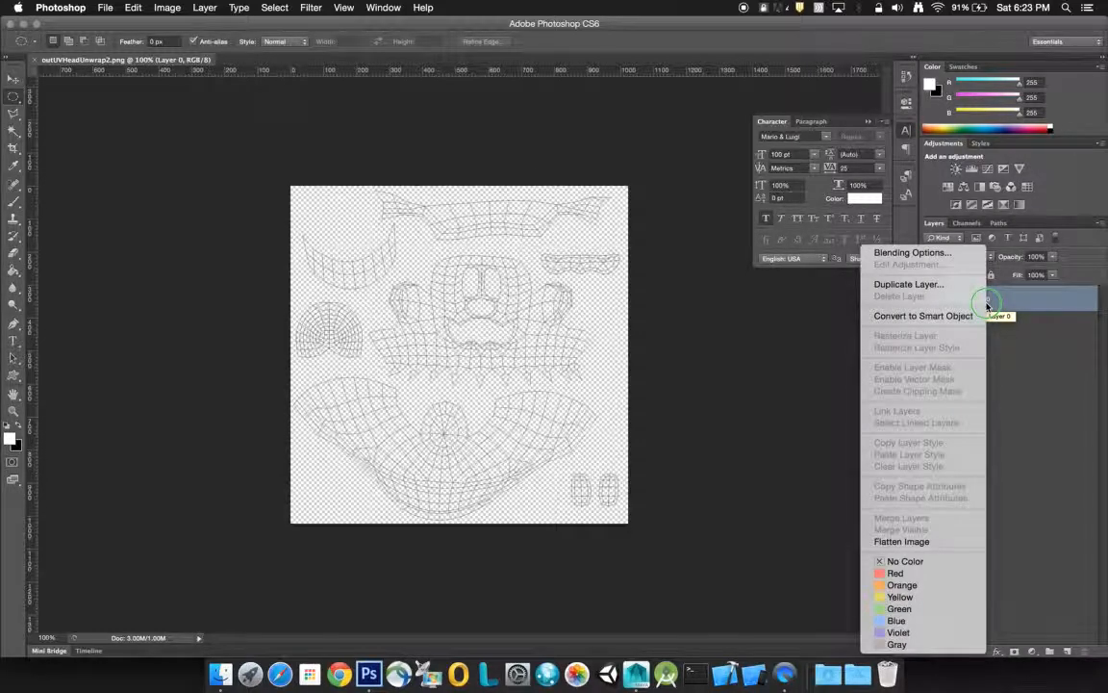
left_click(1002, 326)
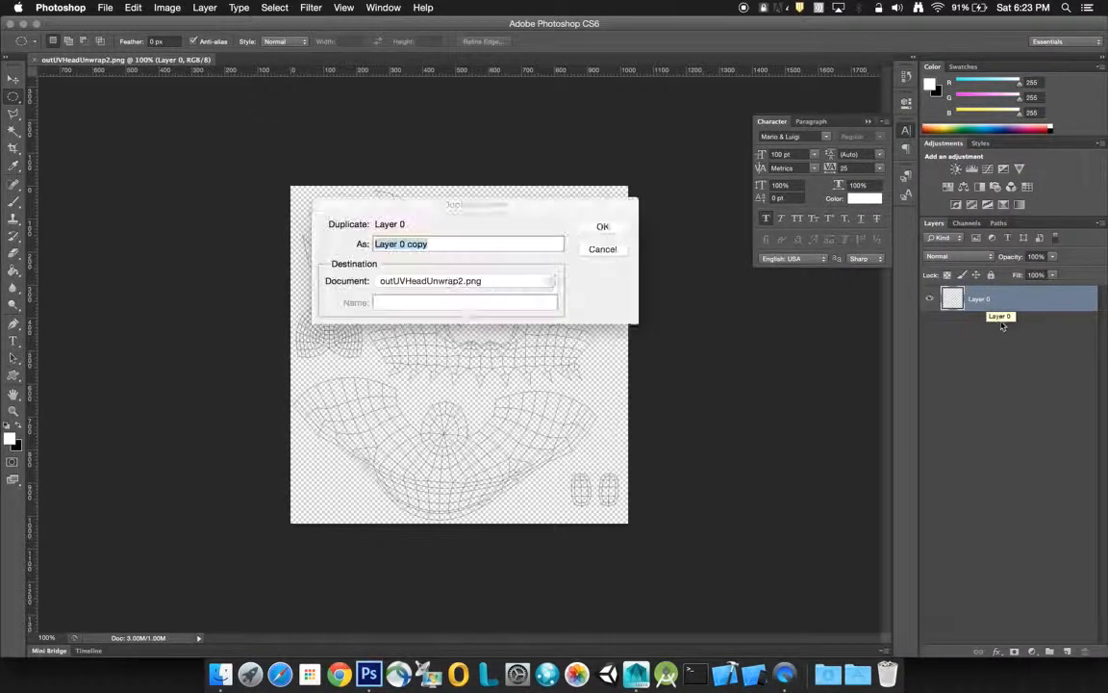
type("Master UV")
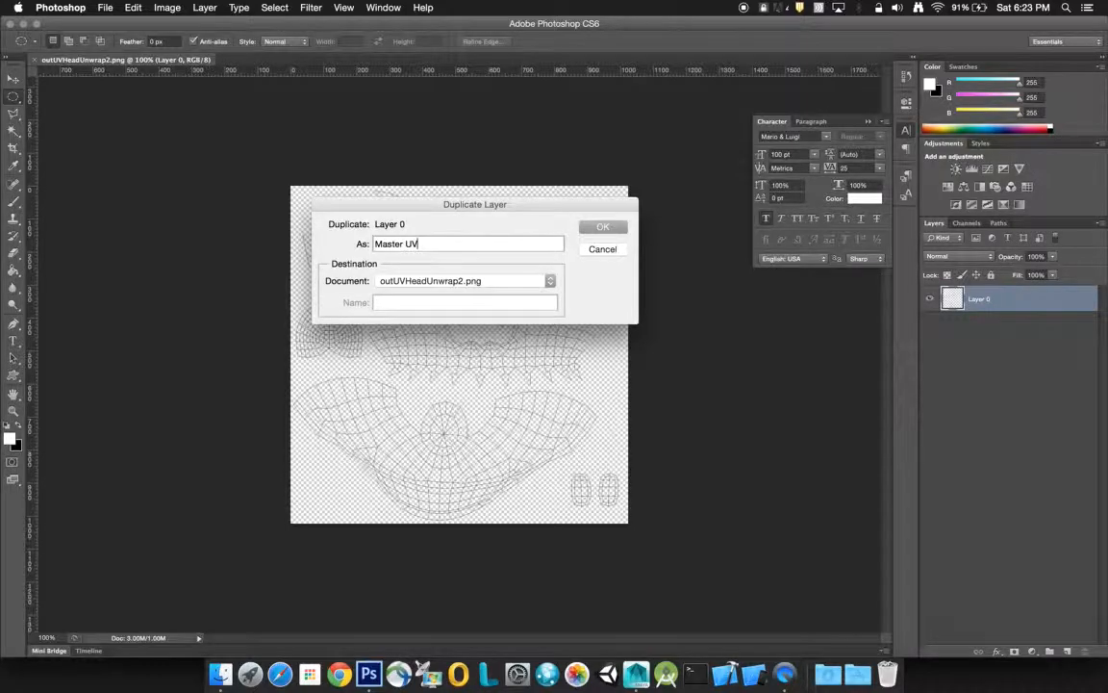
key("Return")
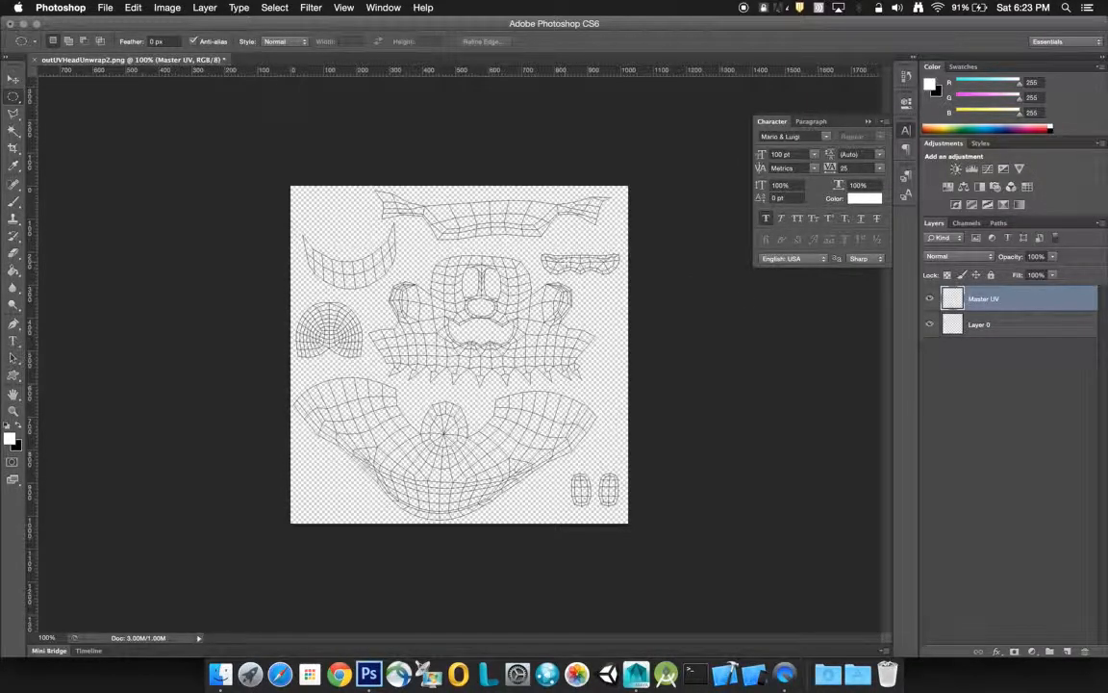
left_click(929, 299)
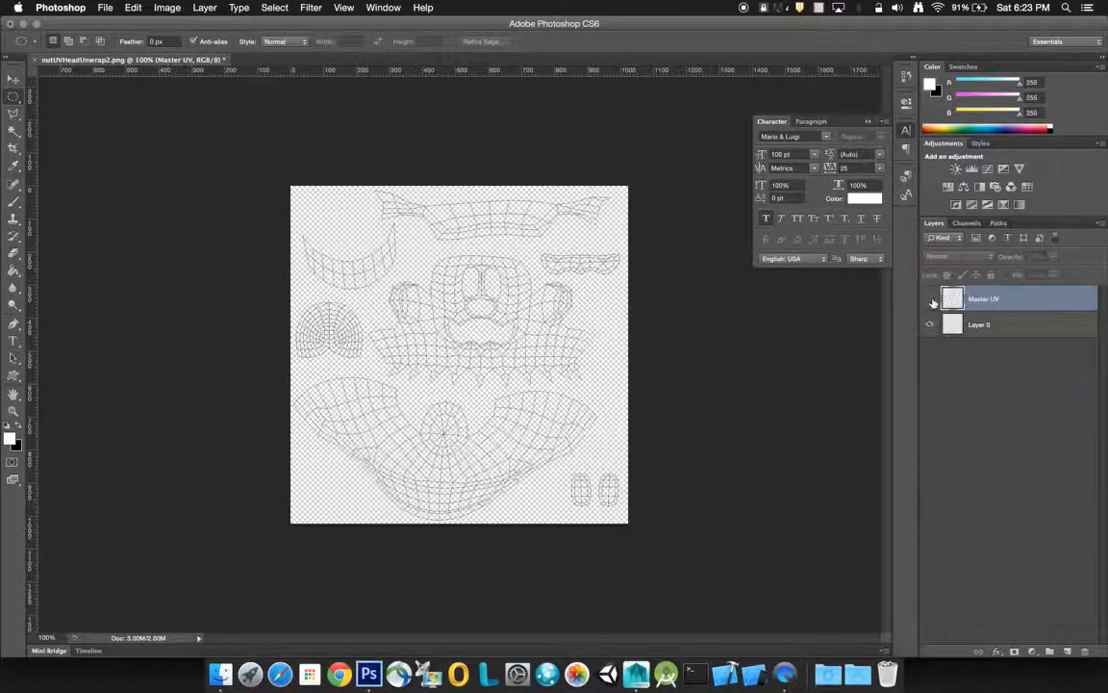
Cut the two small eye shells from Layer 0 onto their own layer with a rectangular marquee selection, and name it Eyes
left_click(1005, 323)
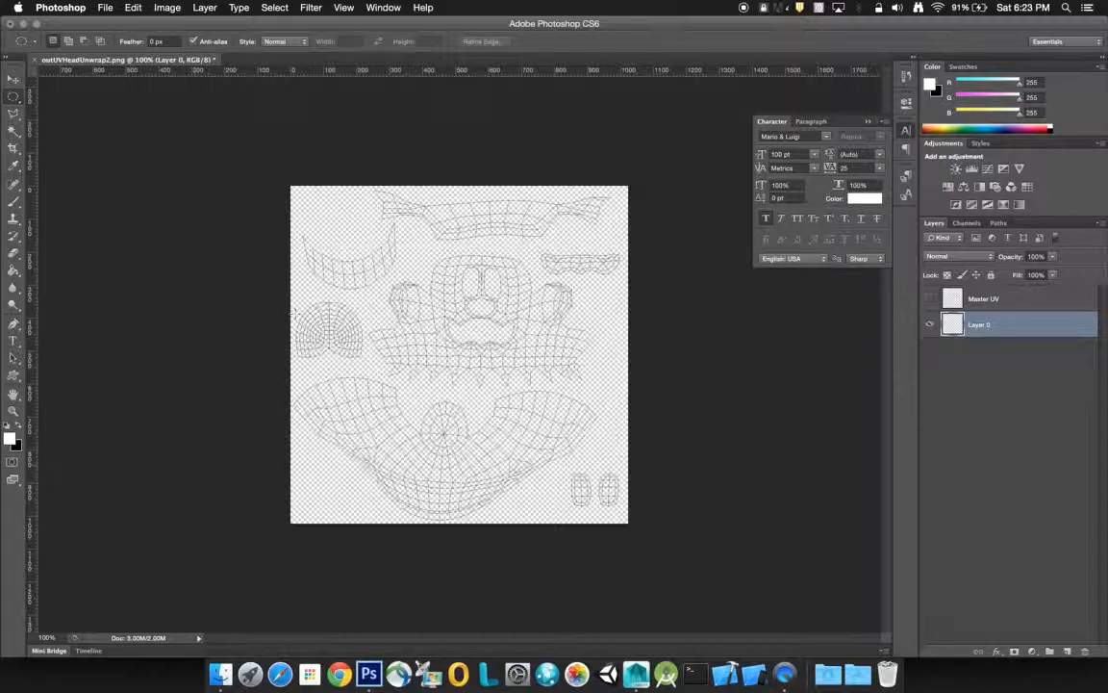
left_click_drag(18, 100, 67, 92)
left_click_drag(634, 469, 561, 516)
right_click(593, 507)
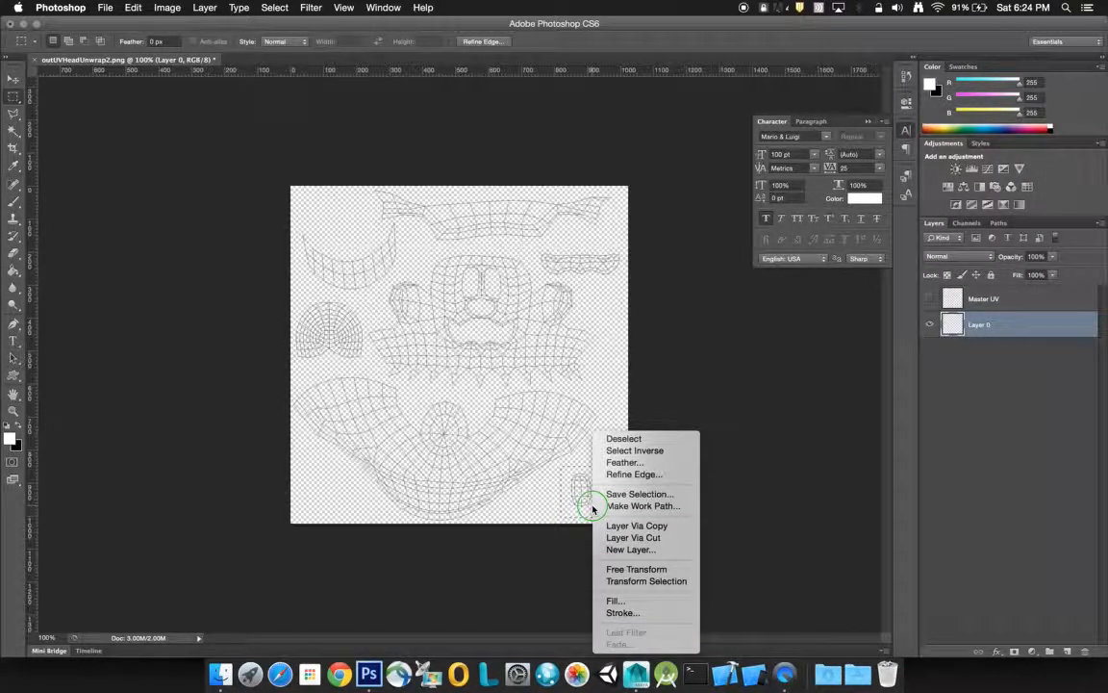
left_click(633, 538)
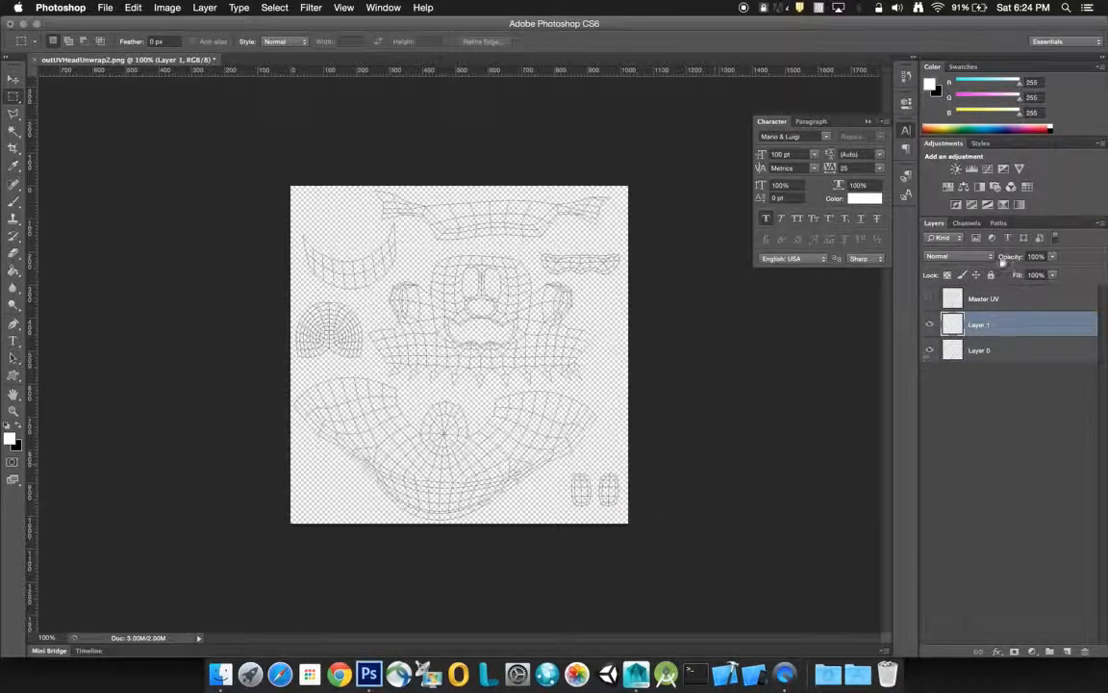
double_click(982, 327)
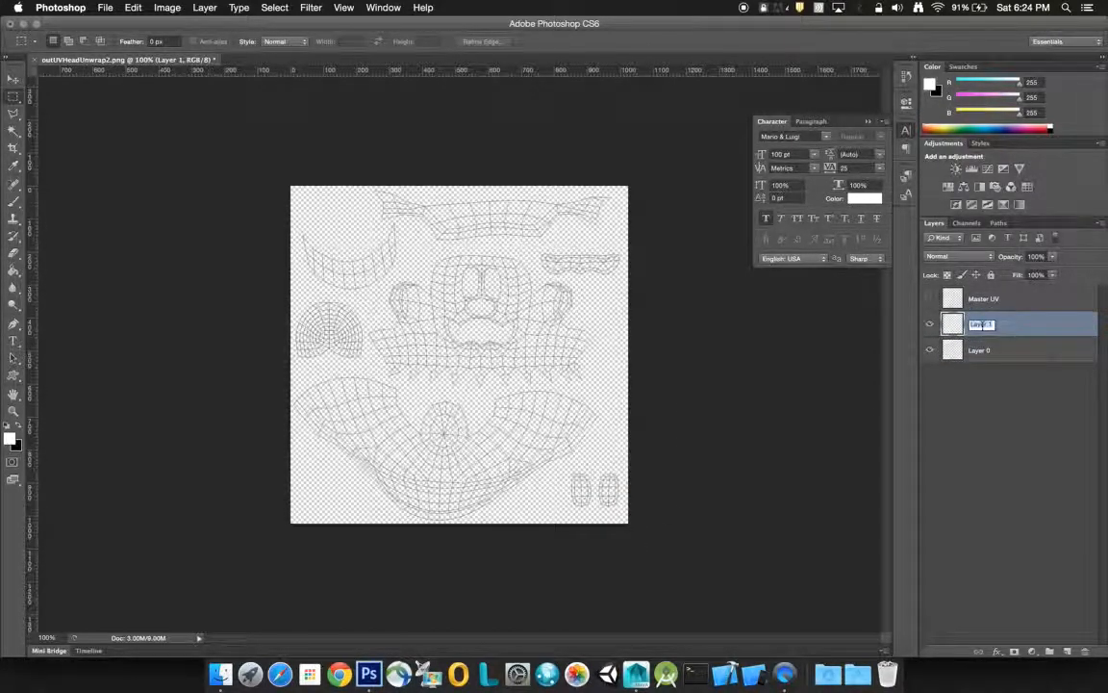
type("Eyes")
key("Return")
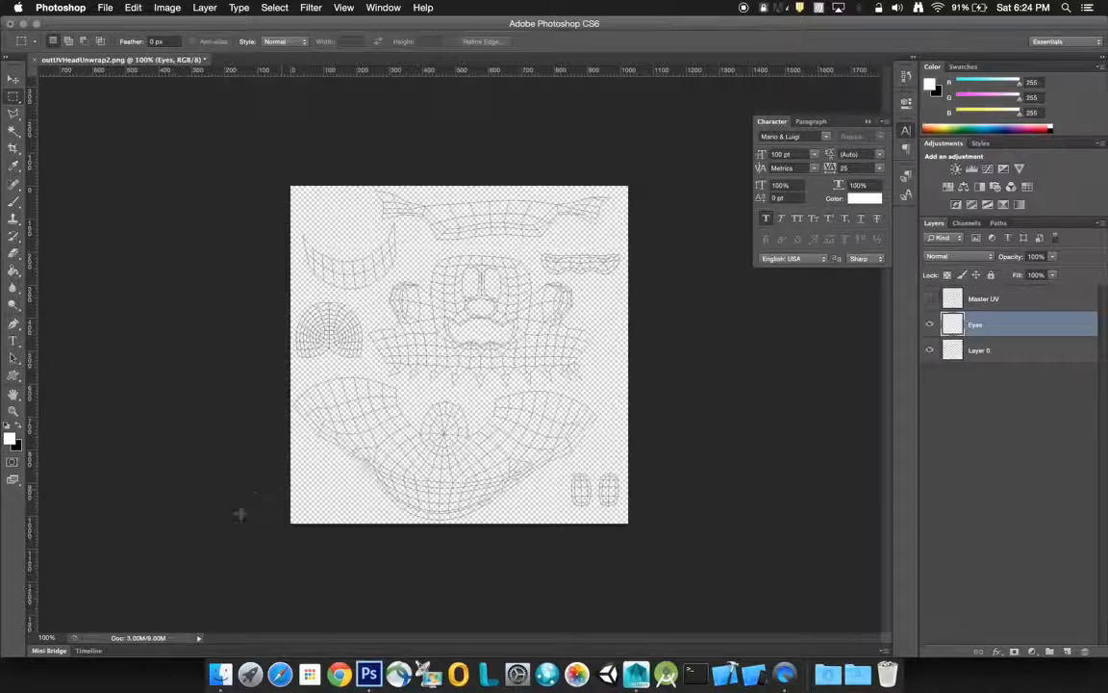
At 200% zoom, marquee-select the moustache shell and try to cut it to a new layer from the Eyes layer
left_click(61, 638)
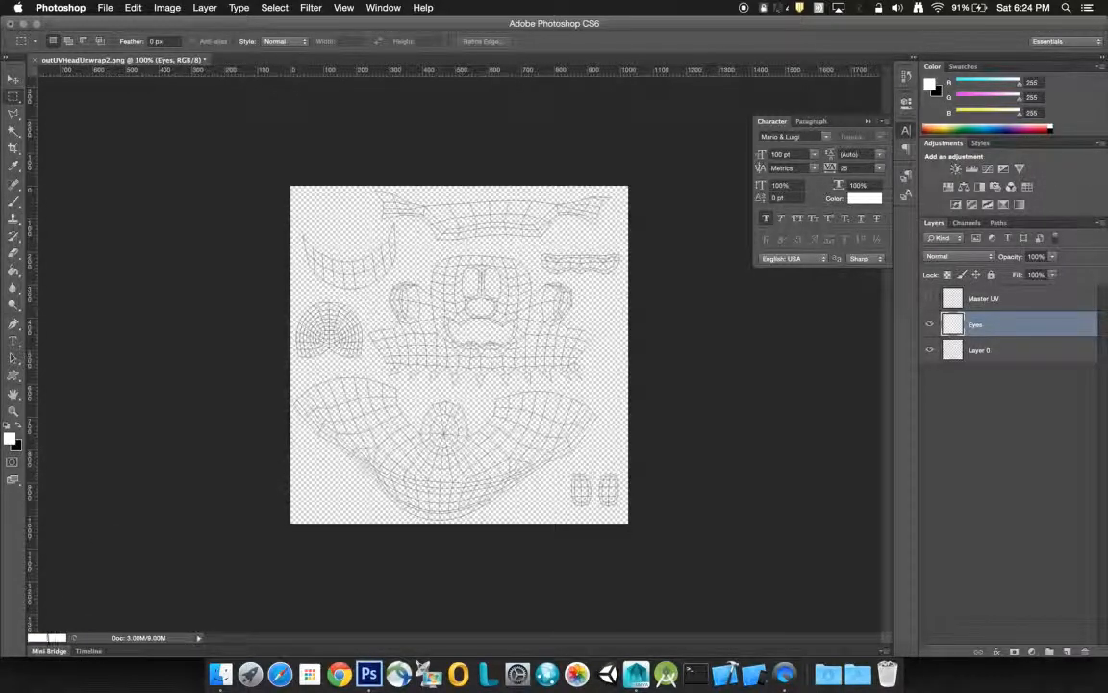
type("200")
key("Return")
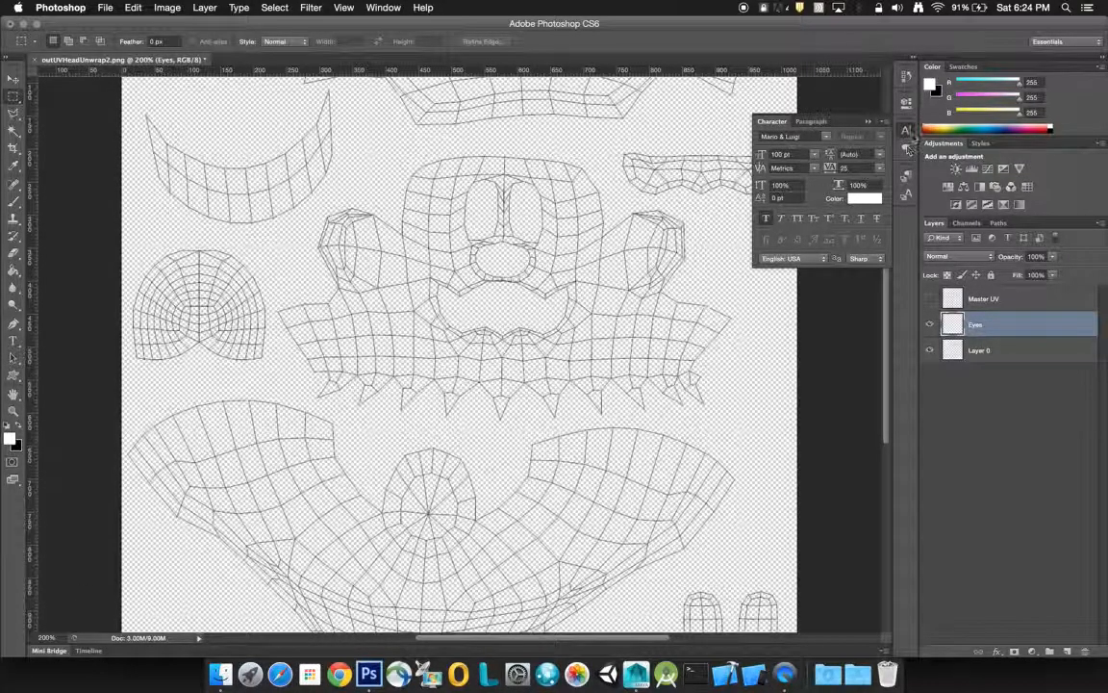
left_click(905, 131)
left_click_drag(615, 146, 796, 201)
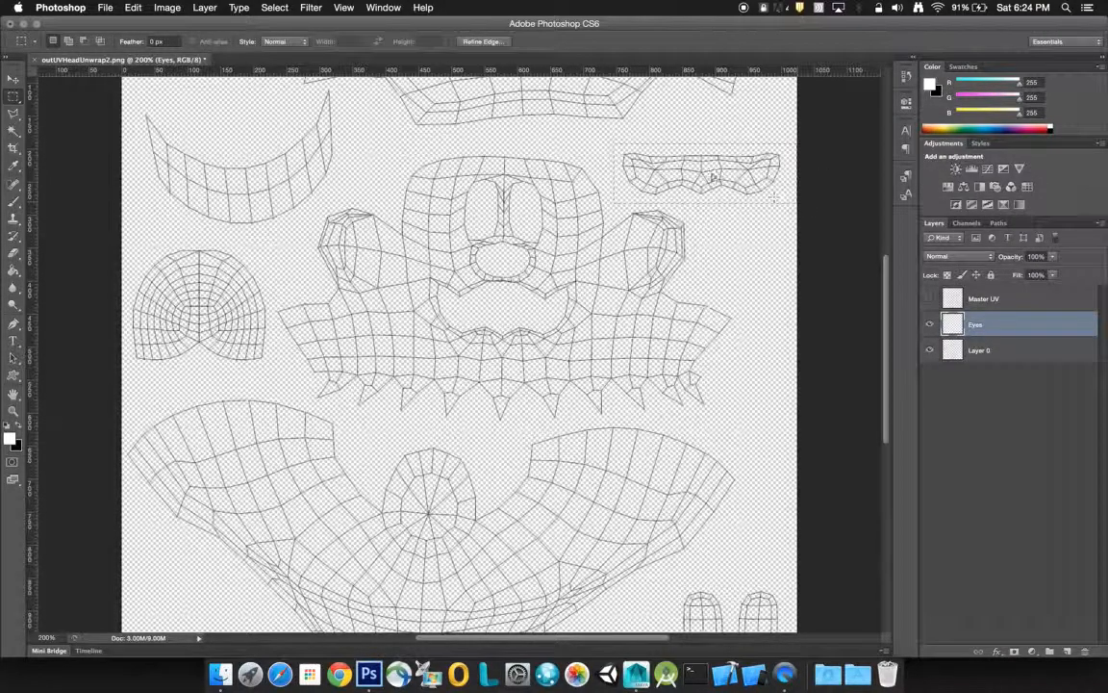
right_click(713, 175)
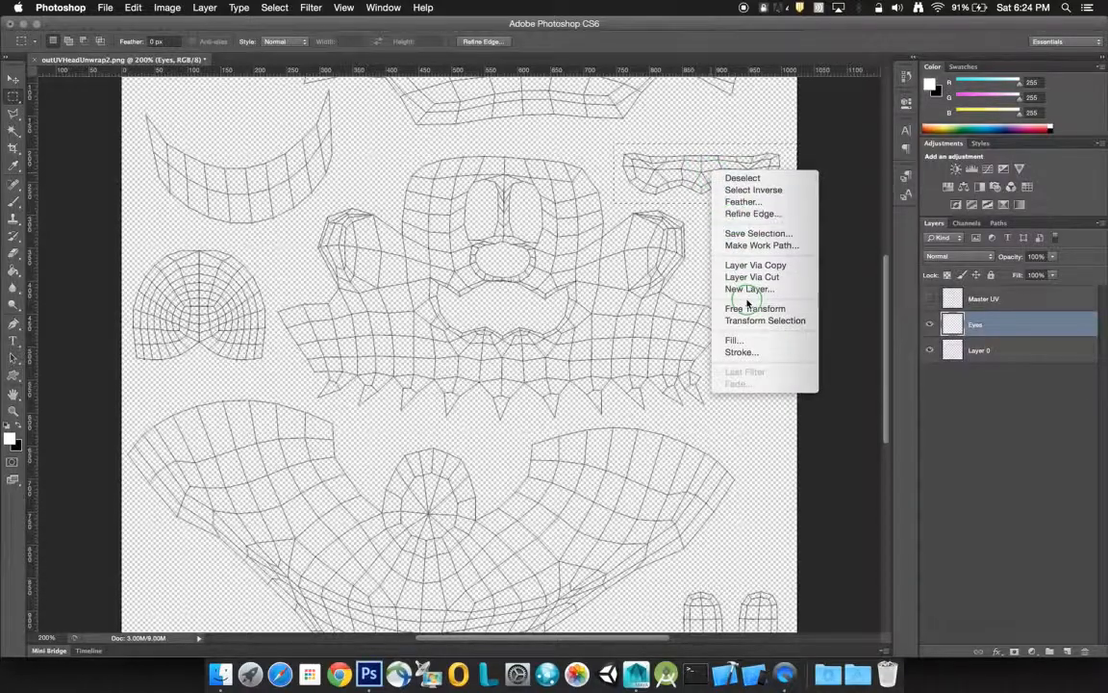
left_click(749, 278)
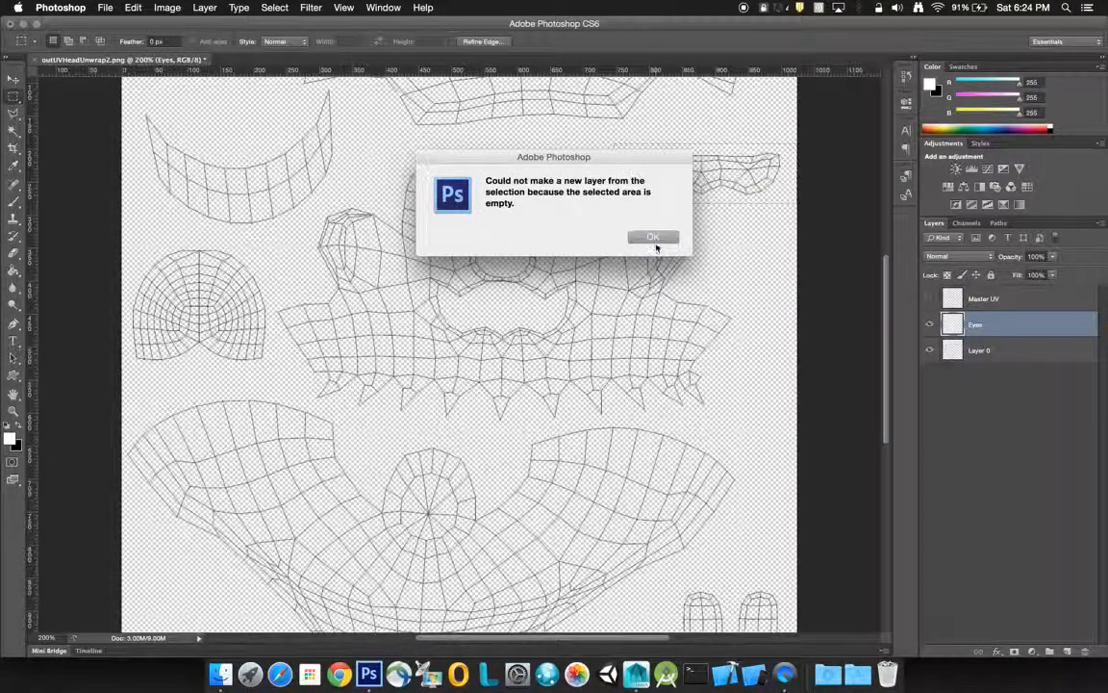
left_click(655, 240)
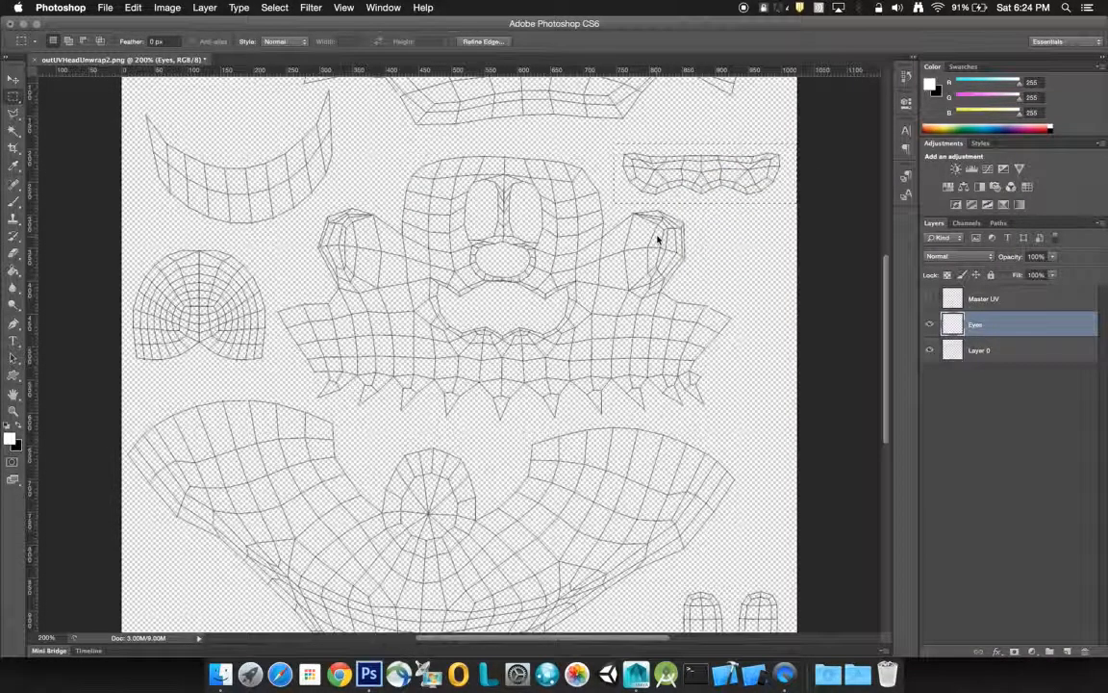
Cut the selected moustache shell from Layer 0 onto a new layer and name that layer moustache
left_click(992, 354)
right_click(674, 170)
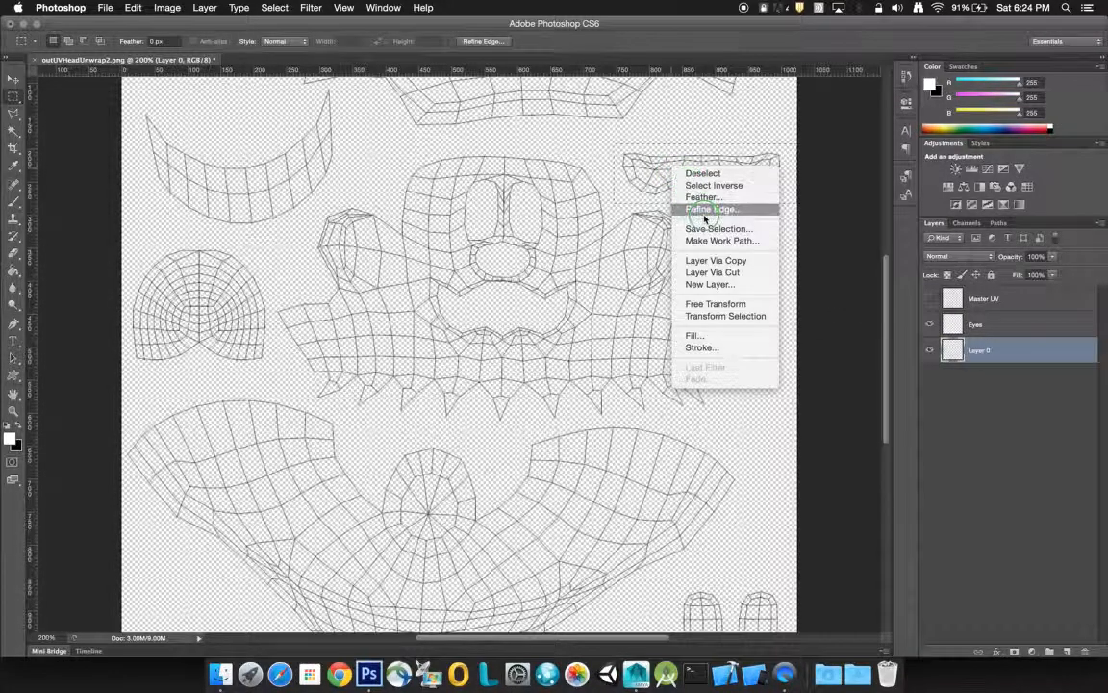
left_click(714, 274)
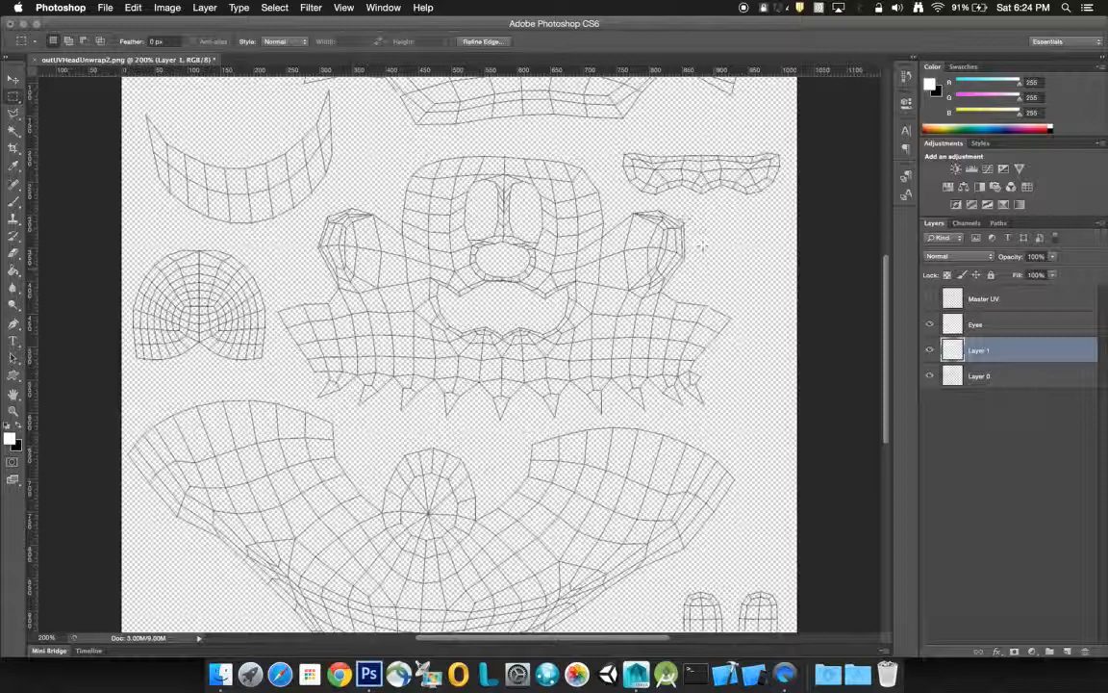
double_click(981, 350)
type("Moustache")
key("Return")
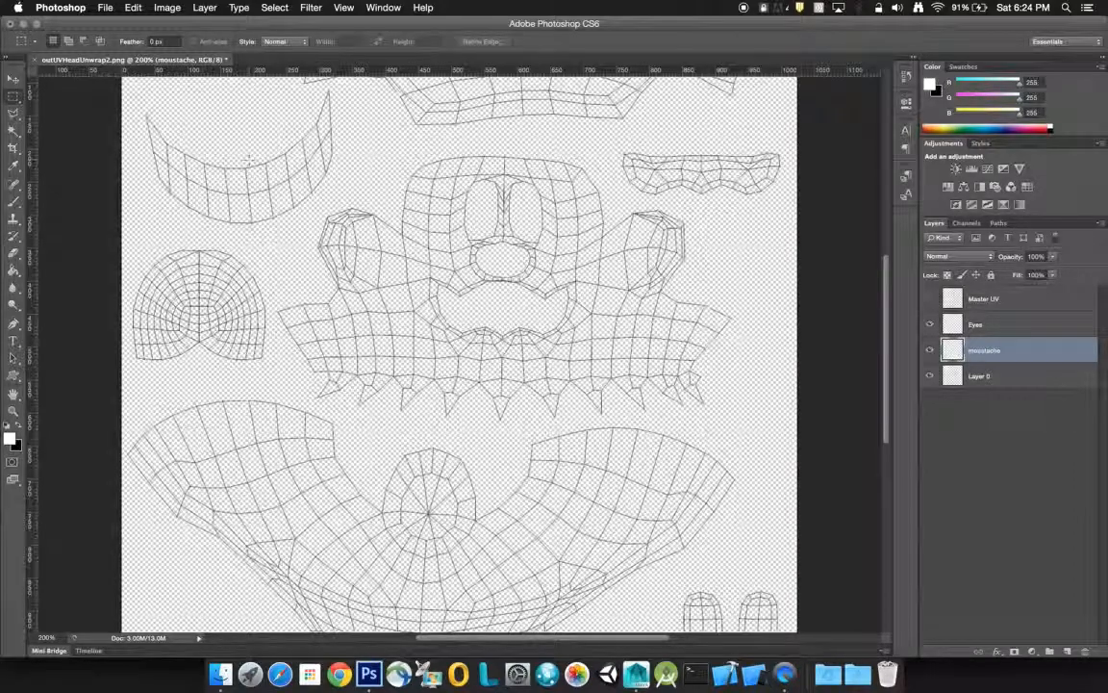
Build a combined rectangular marquee selection that encloses the whole crescent-shaped shell without touching its neighbours
left_click_drag(132, 101, 348, 185)
left_click_drag(162, 178, 324, 204, "shift")
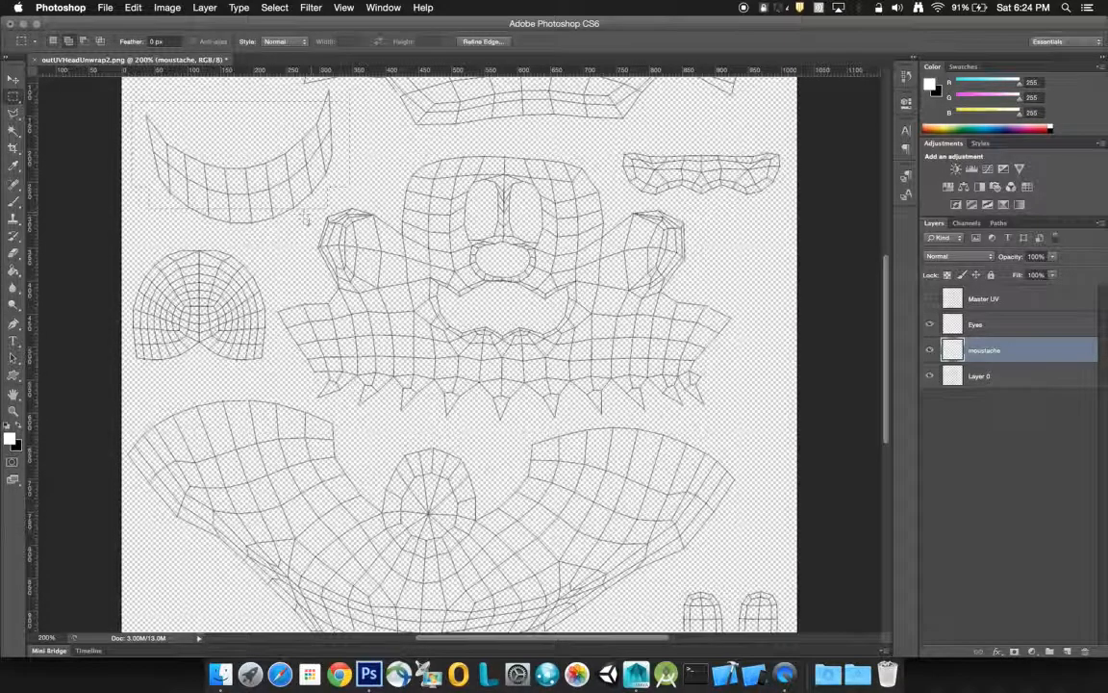
left_click_drag(256, 223, 179, 185)
left_click_drag(317, 93, 347, 116)
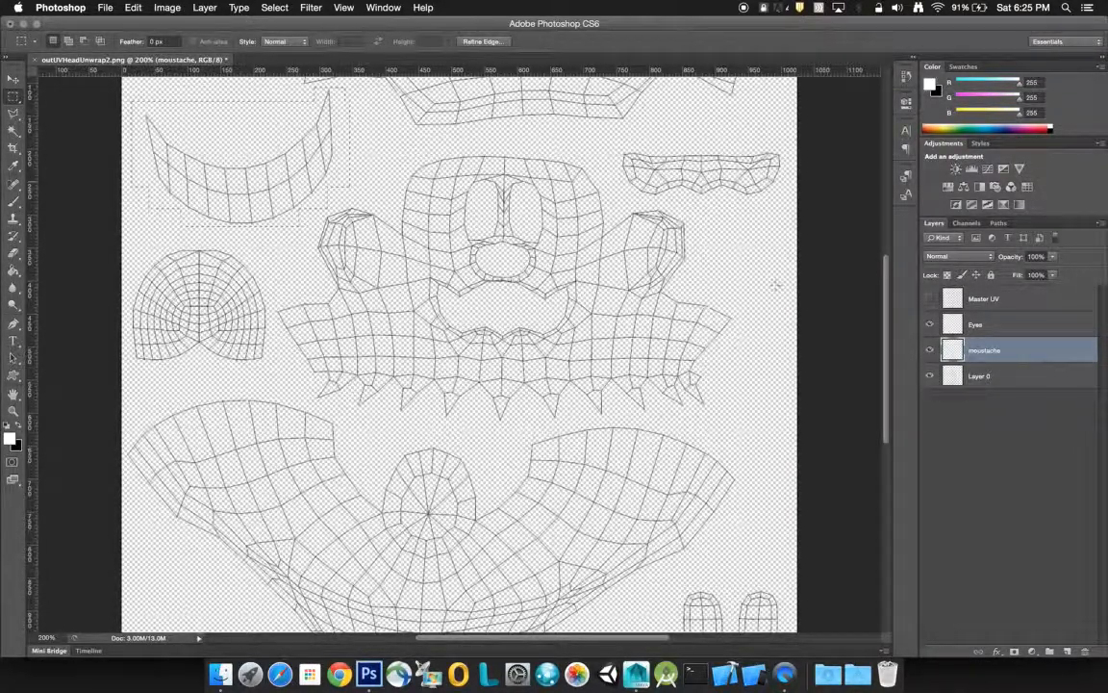
Cut the selected crescent-shaped shell from Layer 0 onto a new layer and name it UnderHat
left_click(1017, 378)
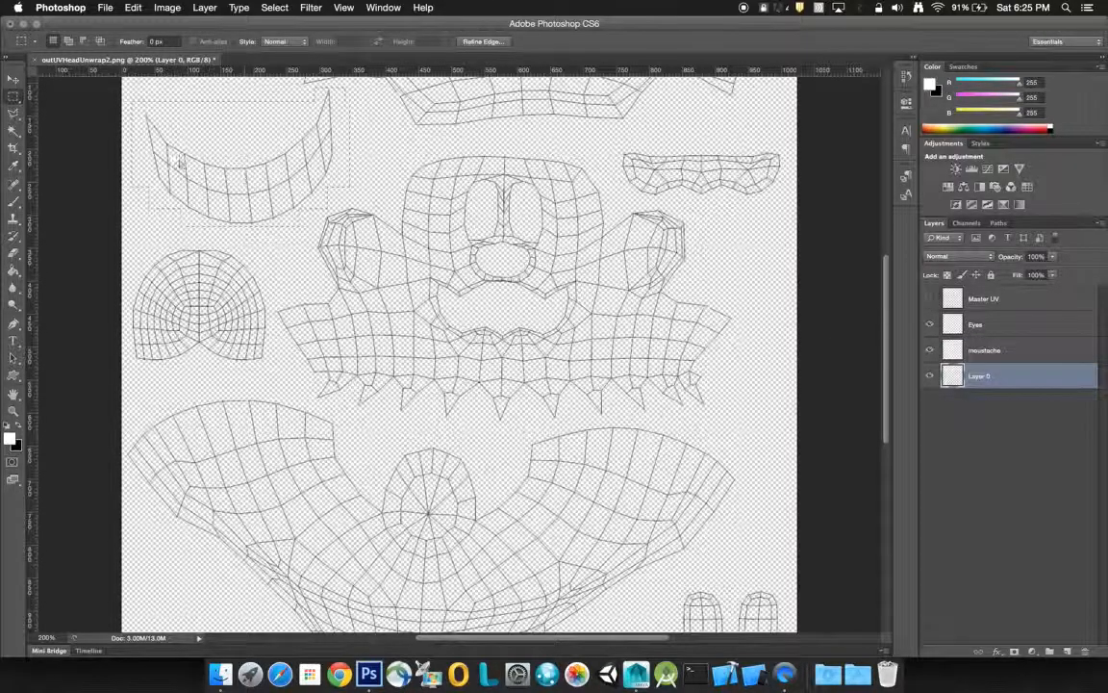
right_click(214, 167)
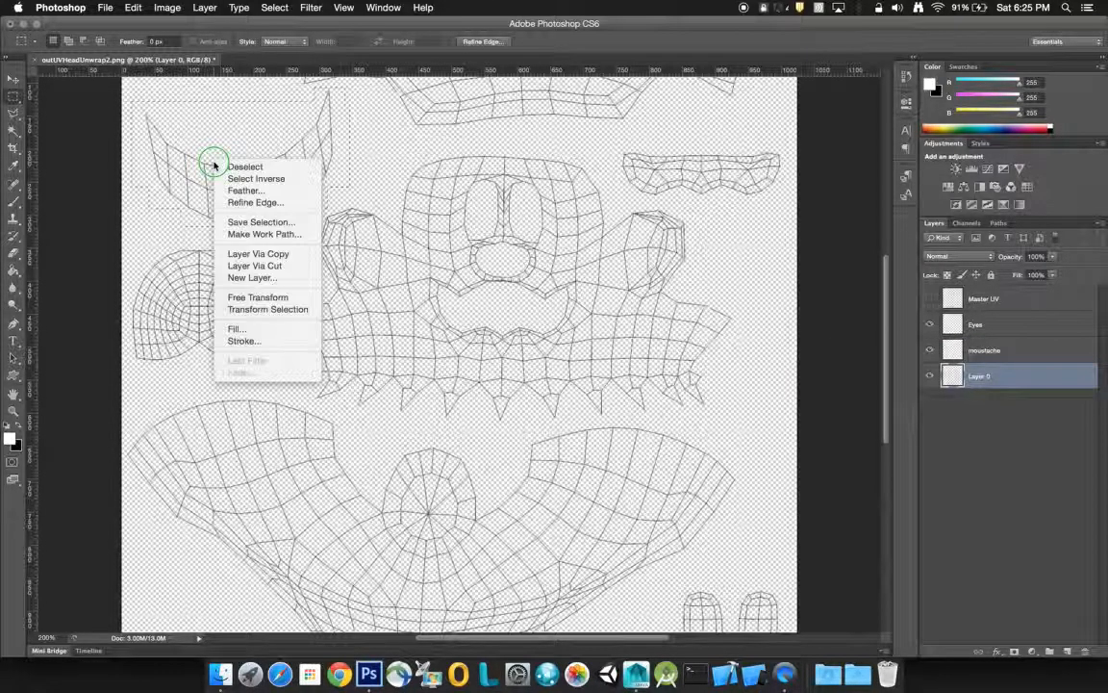
left_click(231, 265)
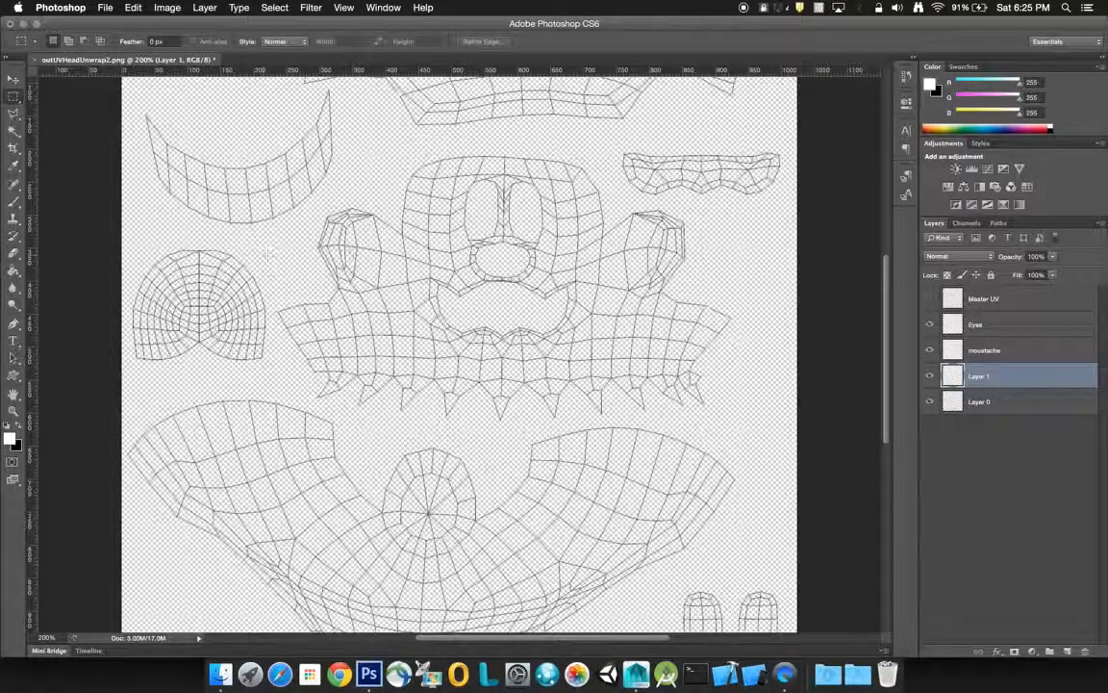
double_click(978, 376)
type("Underne")
key("Return")
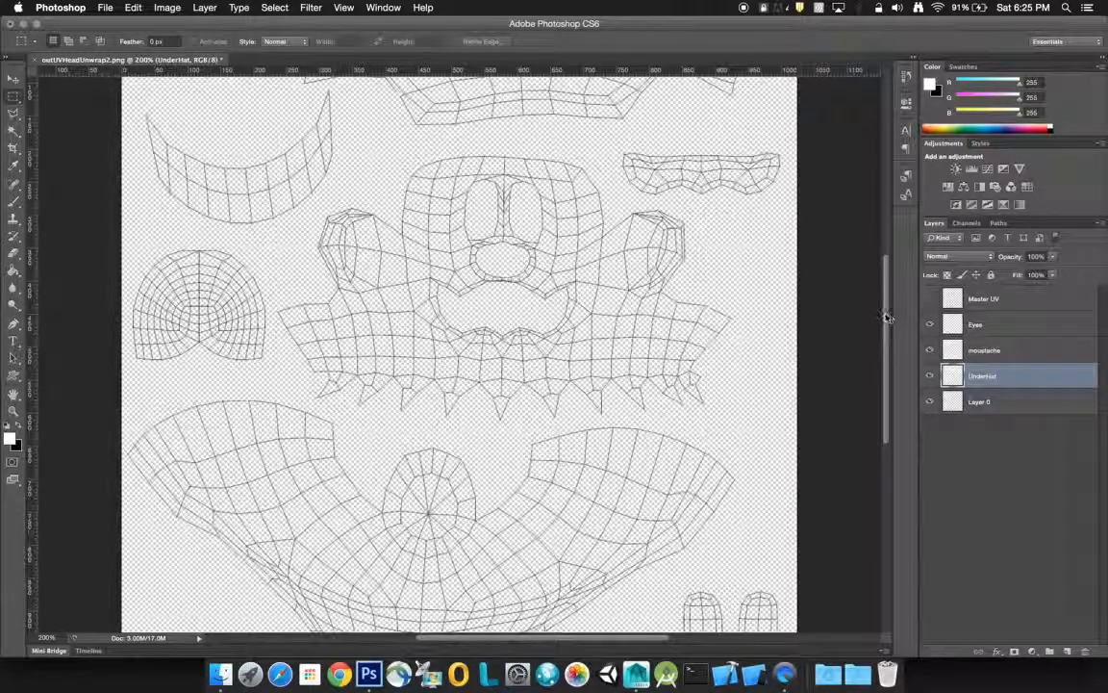
Marquee-select the wide hair shell along the image's upper edge on Layer 0, and hide the UnderHat layer
left_click_drag(886, 312, 886, 218)
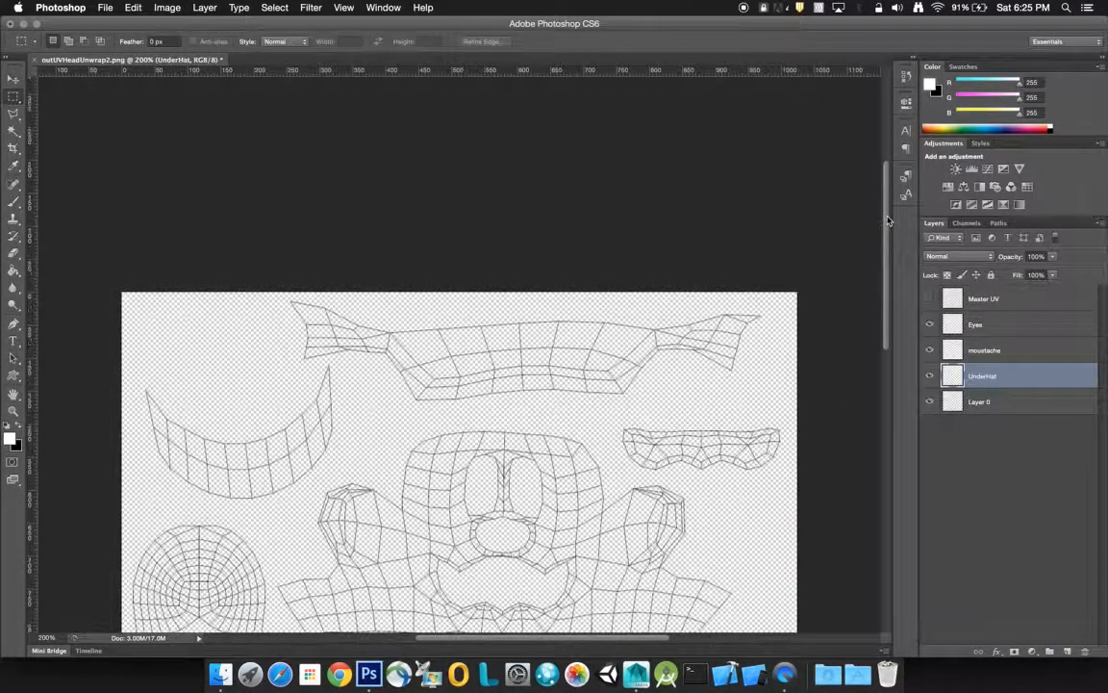
left_click(995, 403)
left_click_drag(736, 294, 277, 407)
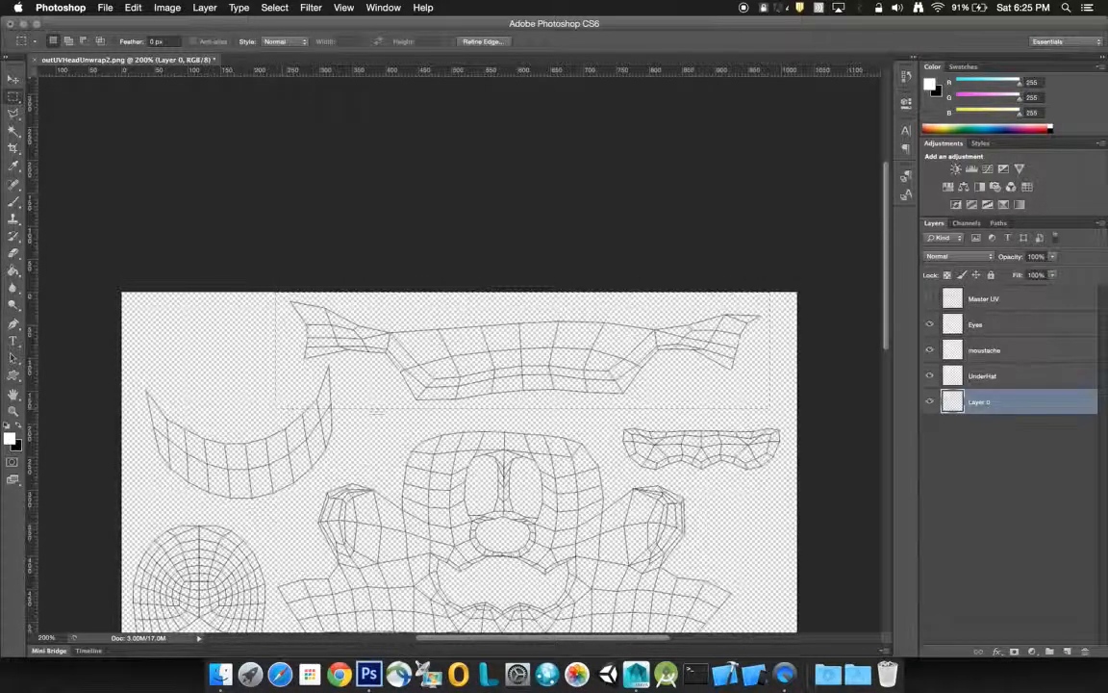
left_click(929, 376)
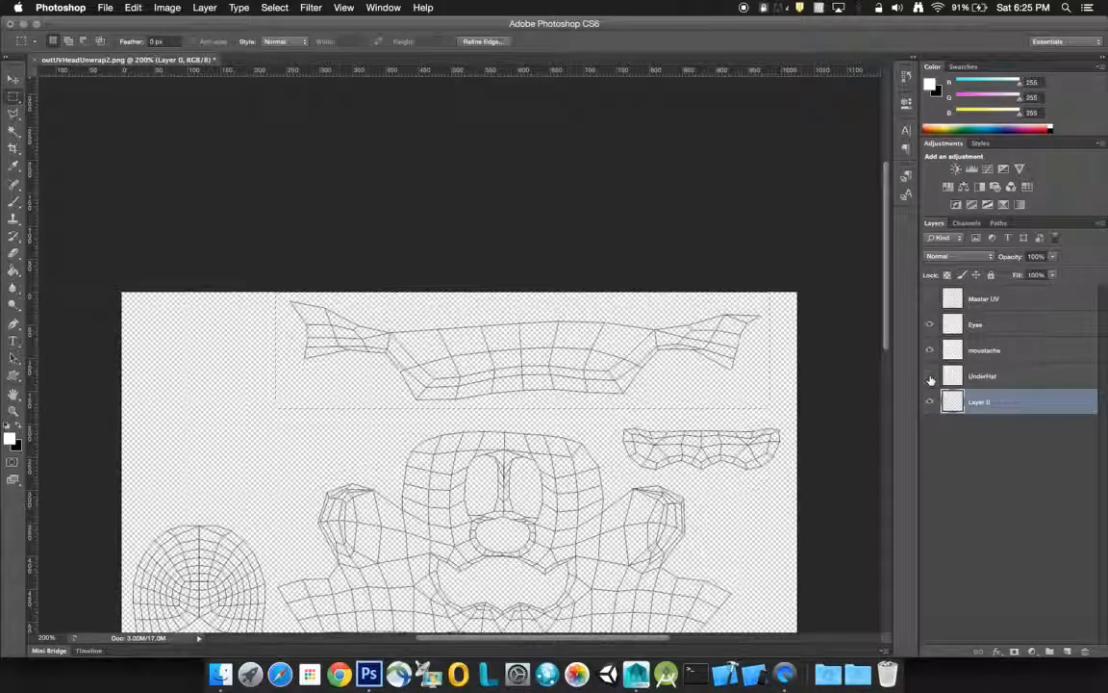
left_click(929, 376)
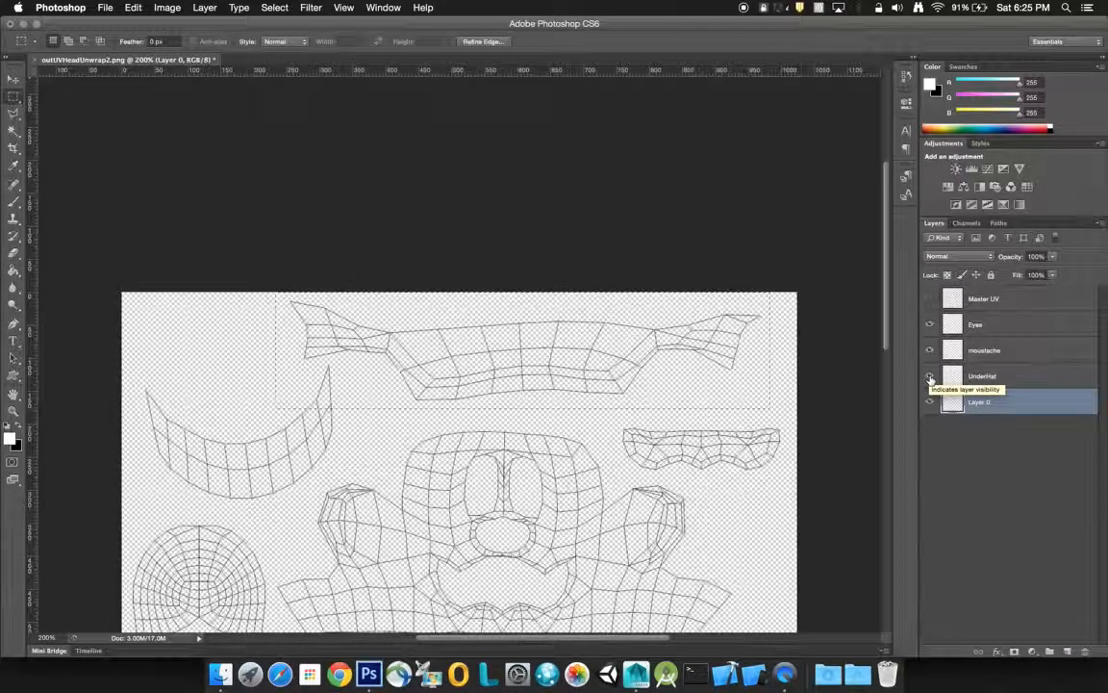
left_click(929, 376)
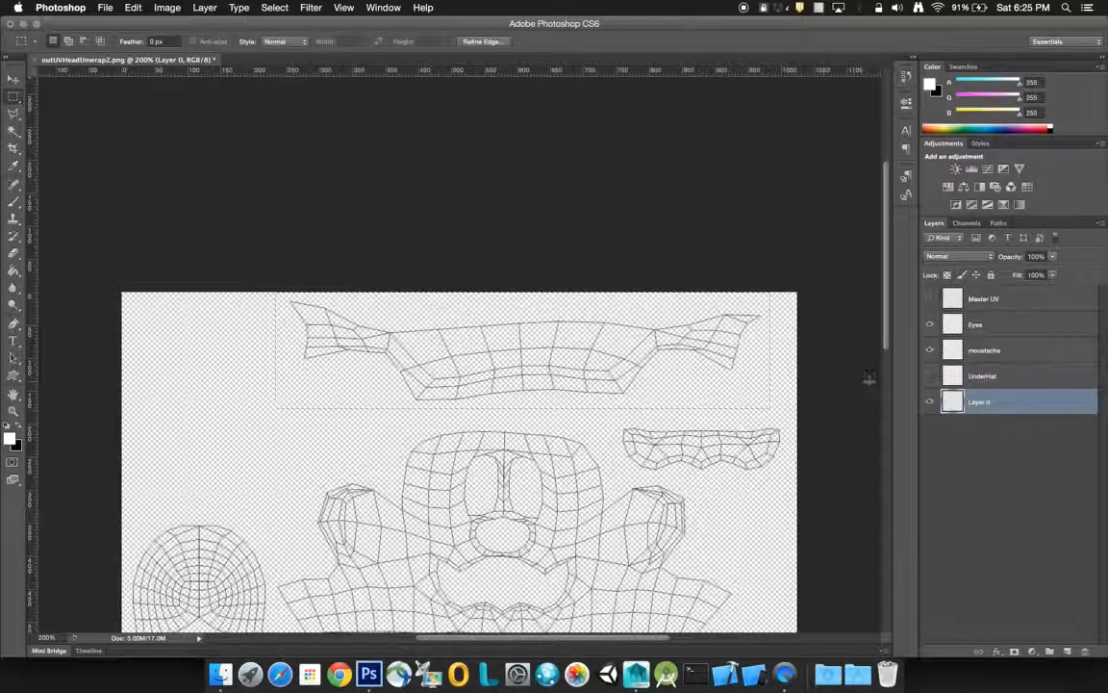
Cut the selected wide shell from Layer 0 onto a new layer and name it Hair
right_click(604, 350)
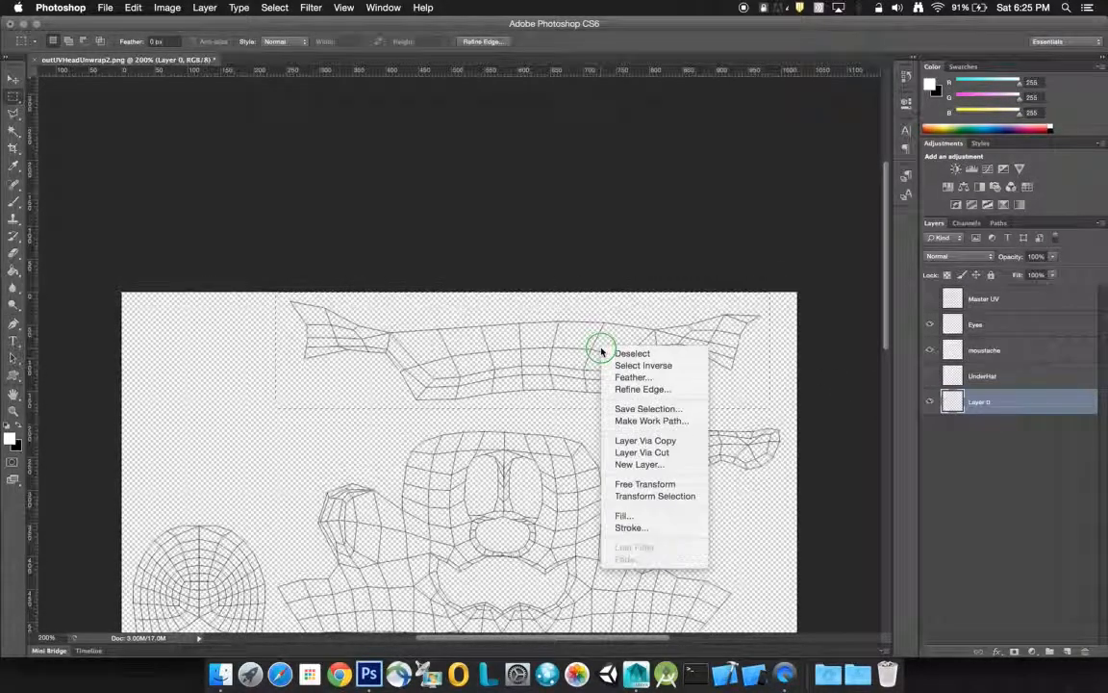
left_click(642, 452)
double_click(978, 402)
type("Hat")
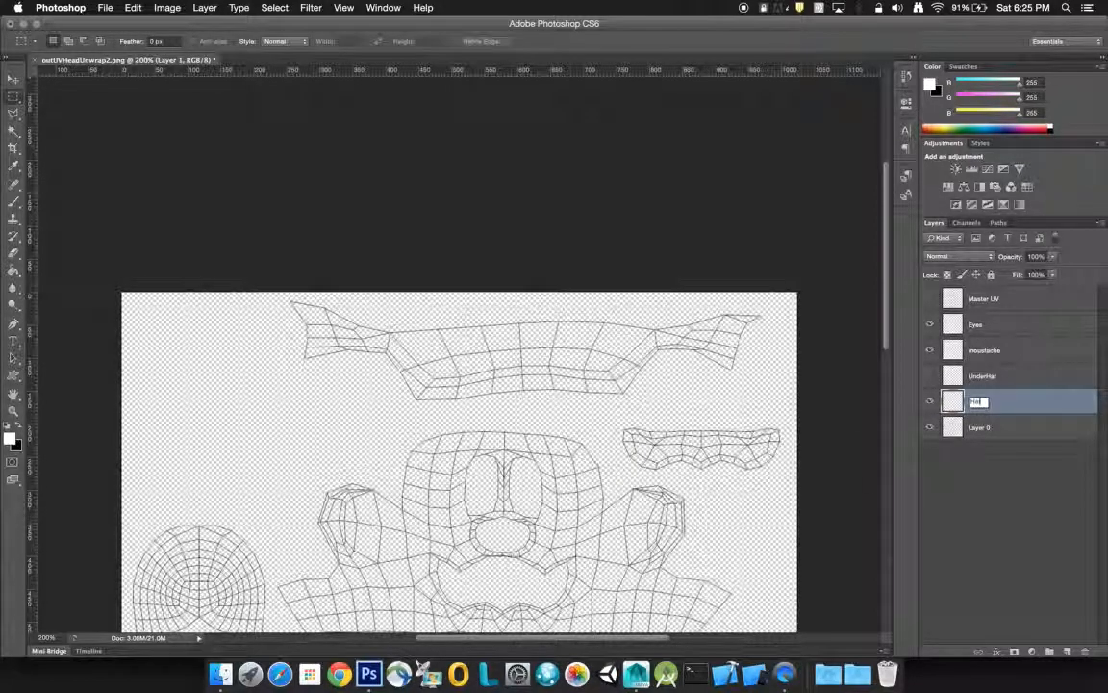
key("Return")
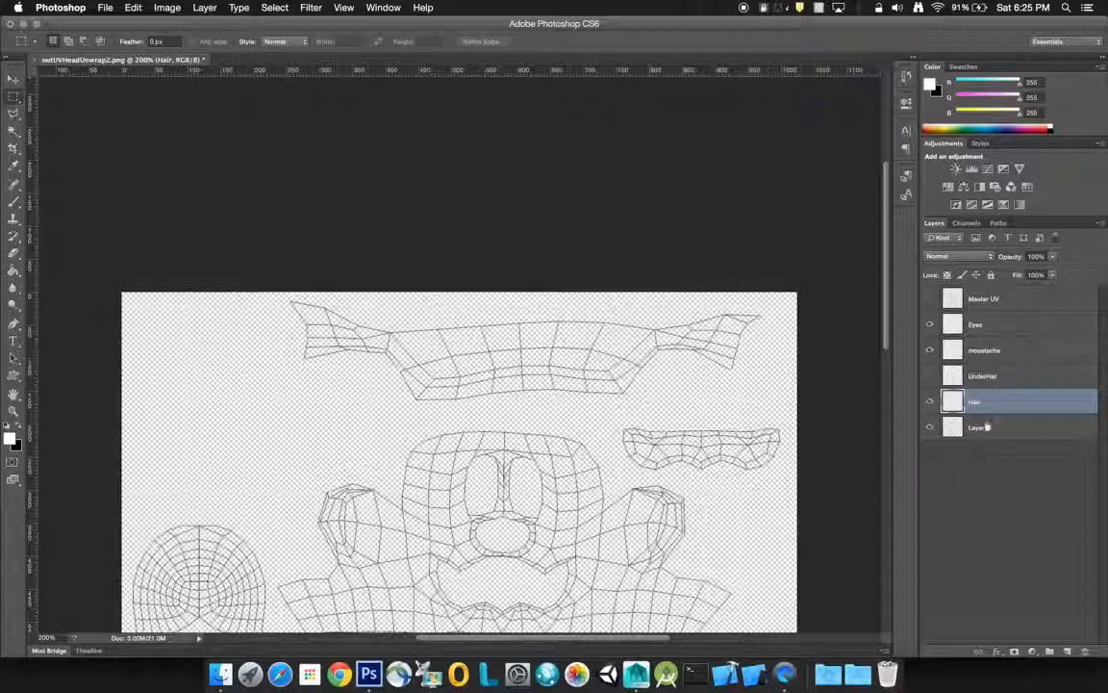
Hide the Eyes, moustache and Hair layers, leaving only the remaining shells on Layer 0 displayed
left_click(930, 375)
left_click(930, 351)
left_click(930, 375)
left_click(931, 401)
left_click(930, 324)
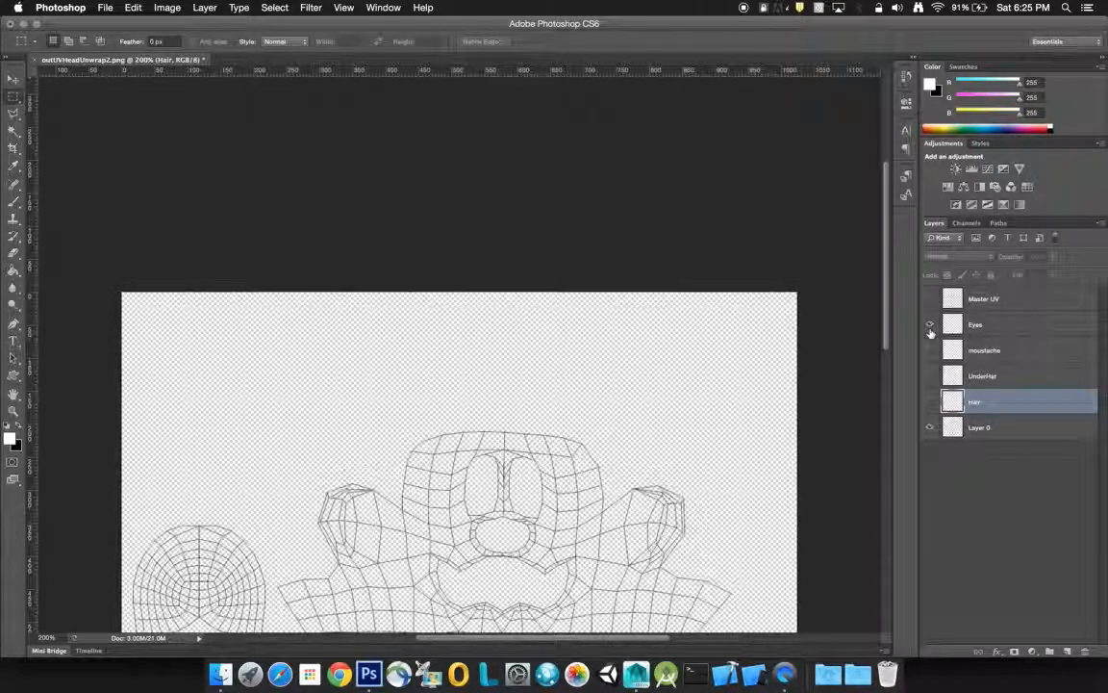
left_click_drag(883, 278, 893, 405)
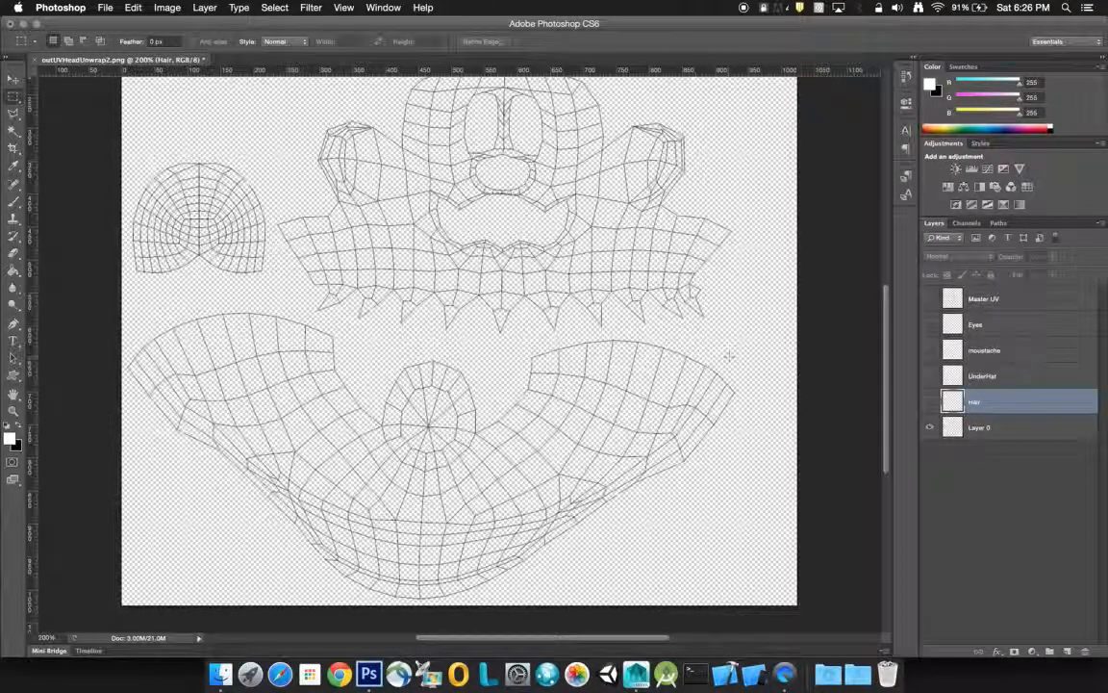
Select the empty background around the UV shells on Layer 0 with the Magic Wand
left_click(14, 134)
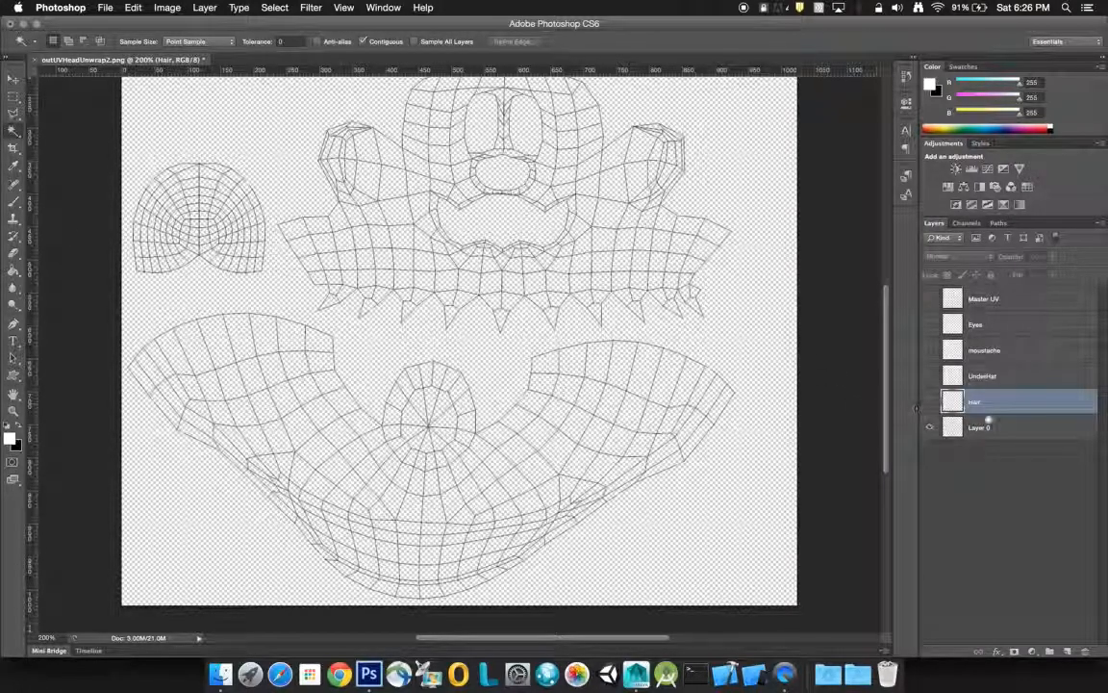
left_click(996, 430)
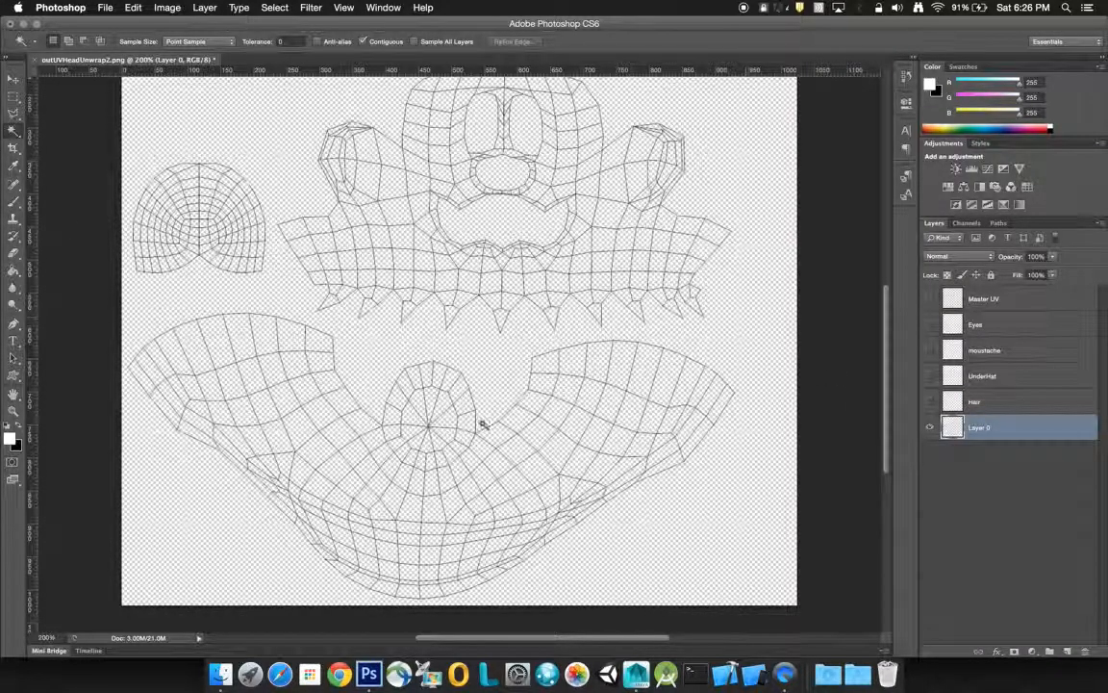
left_click(745, 341)
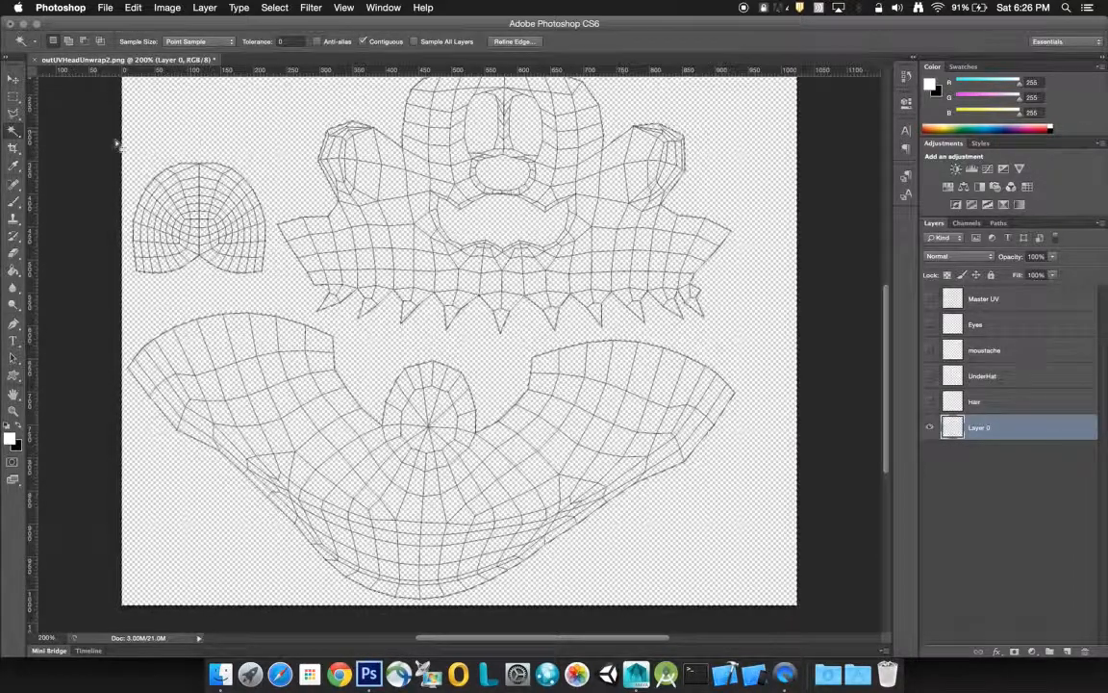
Add the rounded shell and the whole face shell with its ears and spiky lower edge to the selection using the Rectangular Marquee
left_click(17, 100)
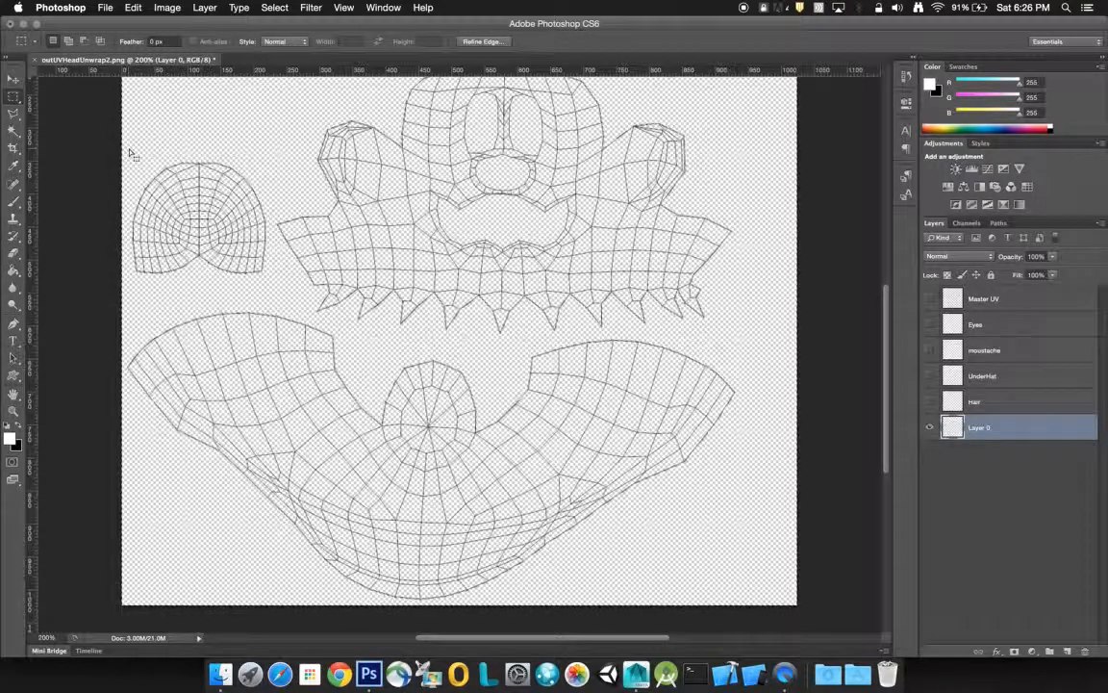
left_click_drag(288, 161, 406, 295)
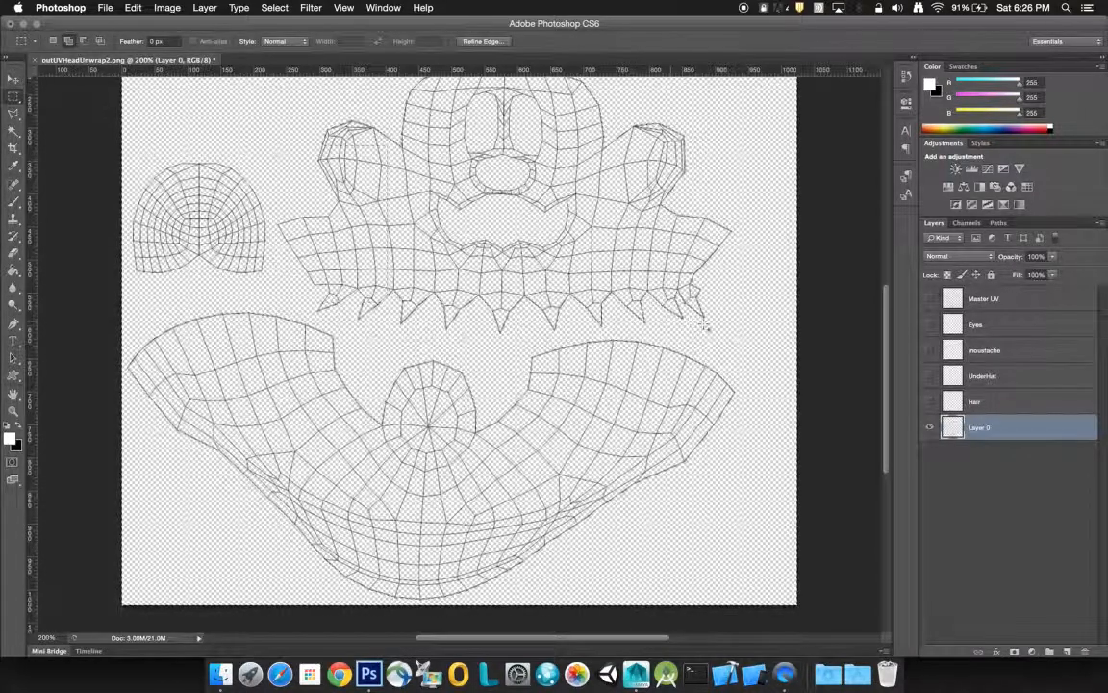
left_click_drag(521, 277, 351, 135)
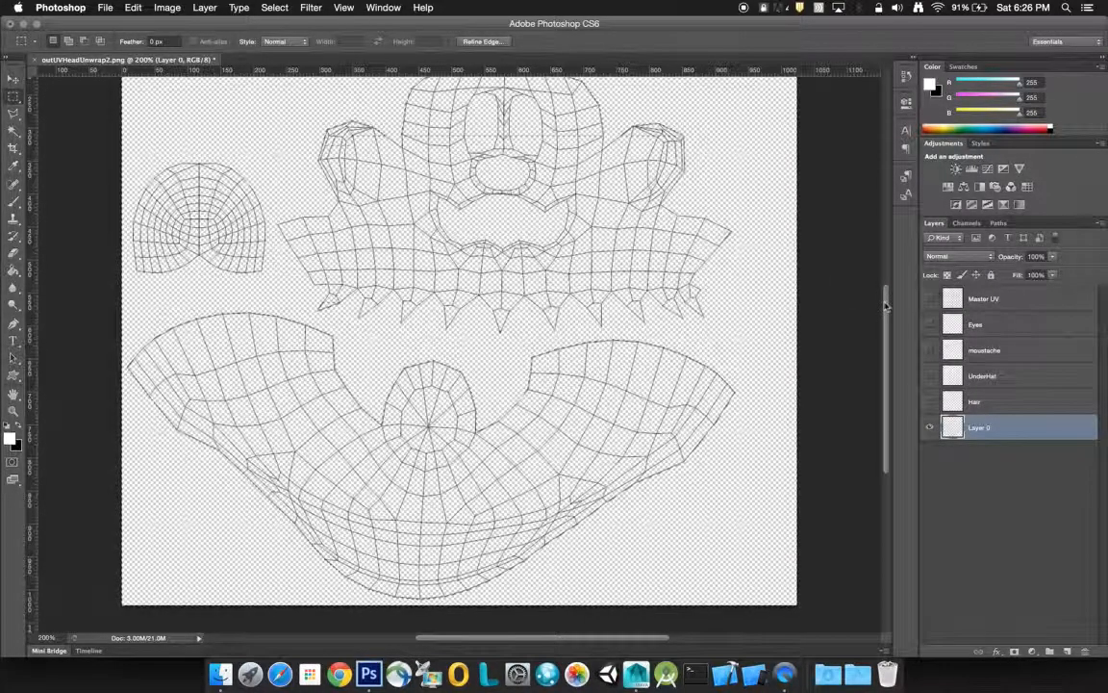
left_click_drag(886, 306, 882, 273)
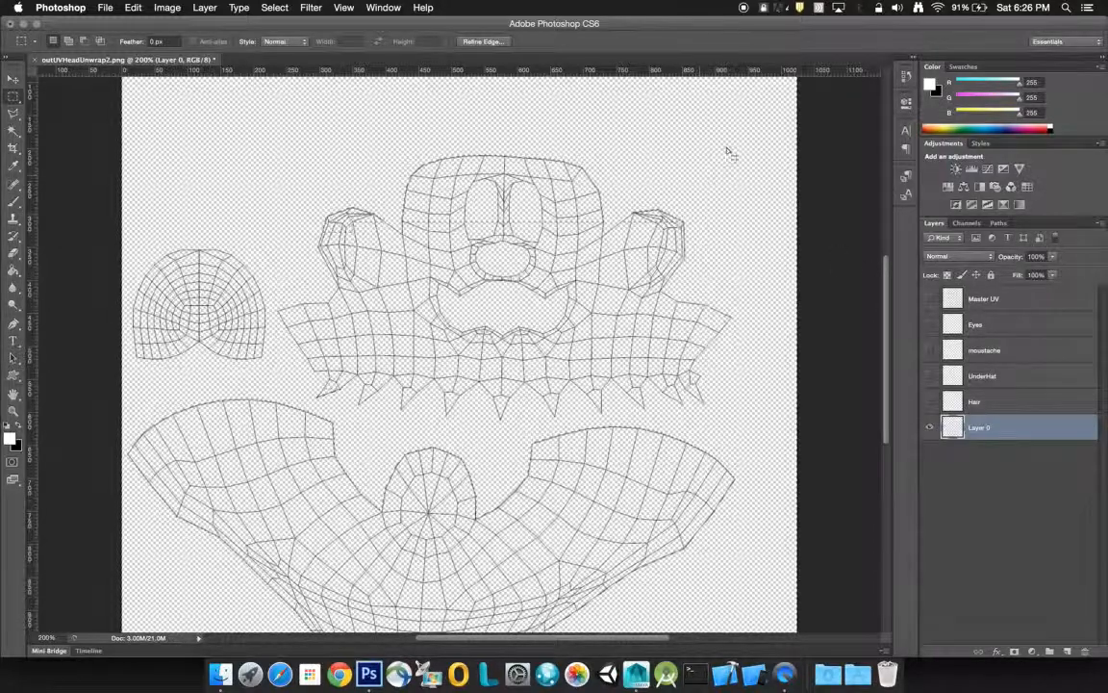
left_click_drag(744, 122, 268, 261)
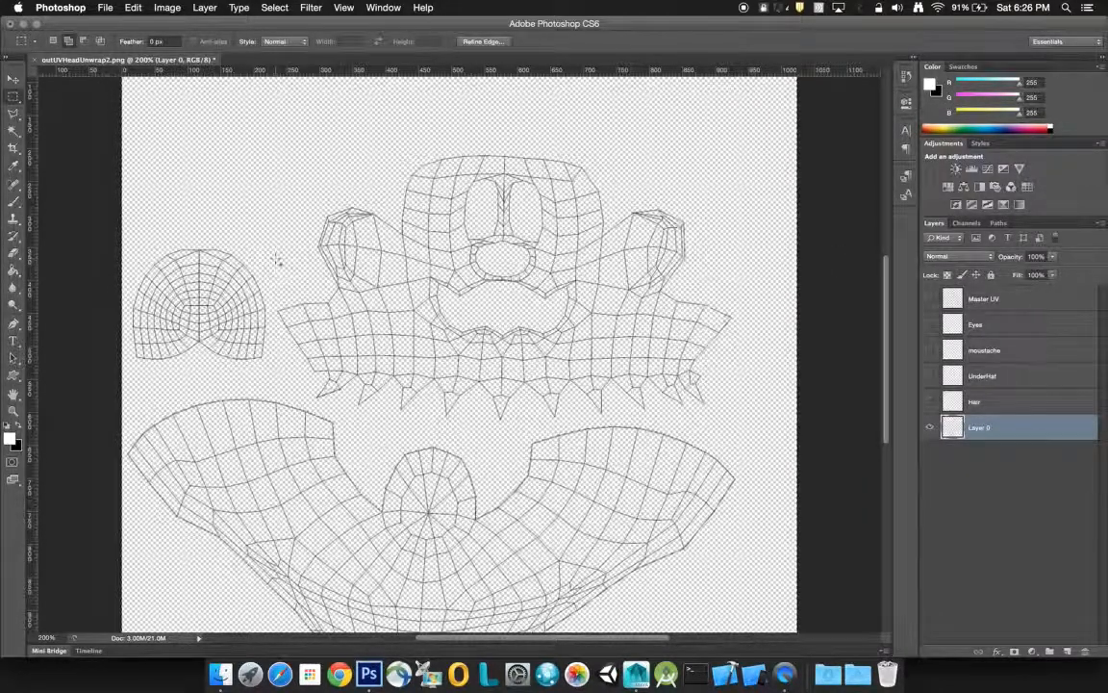
left_click_drag(309, 379, 358, 409)
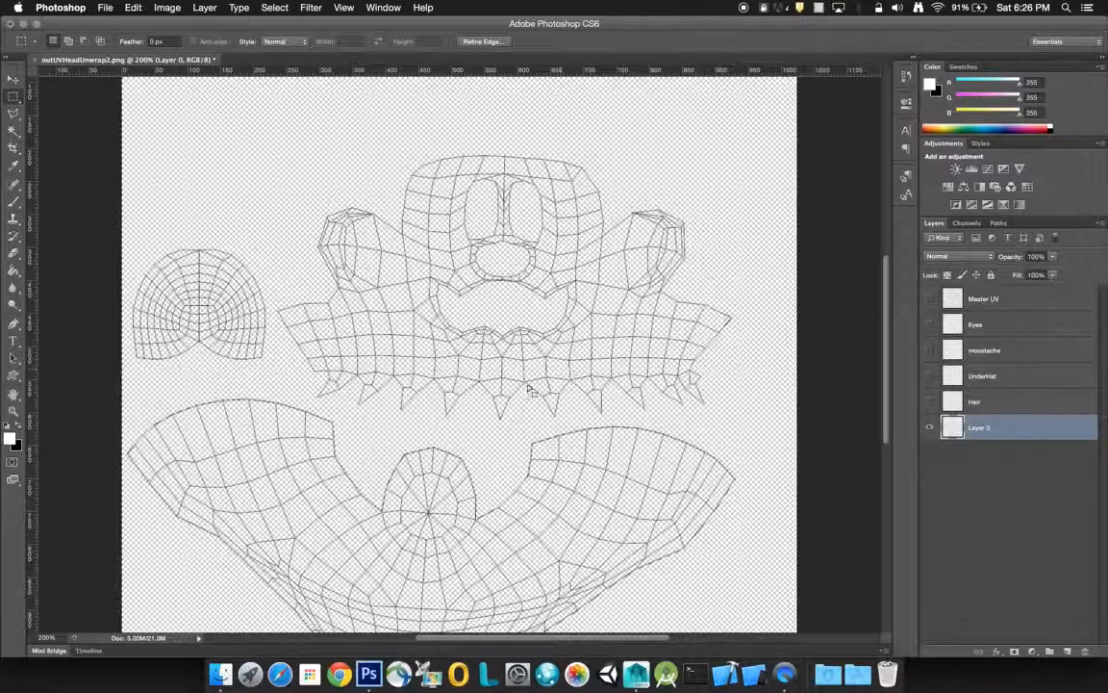
left_click_drag(506, 427, 484, 411)
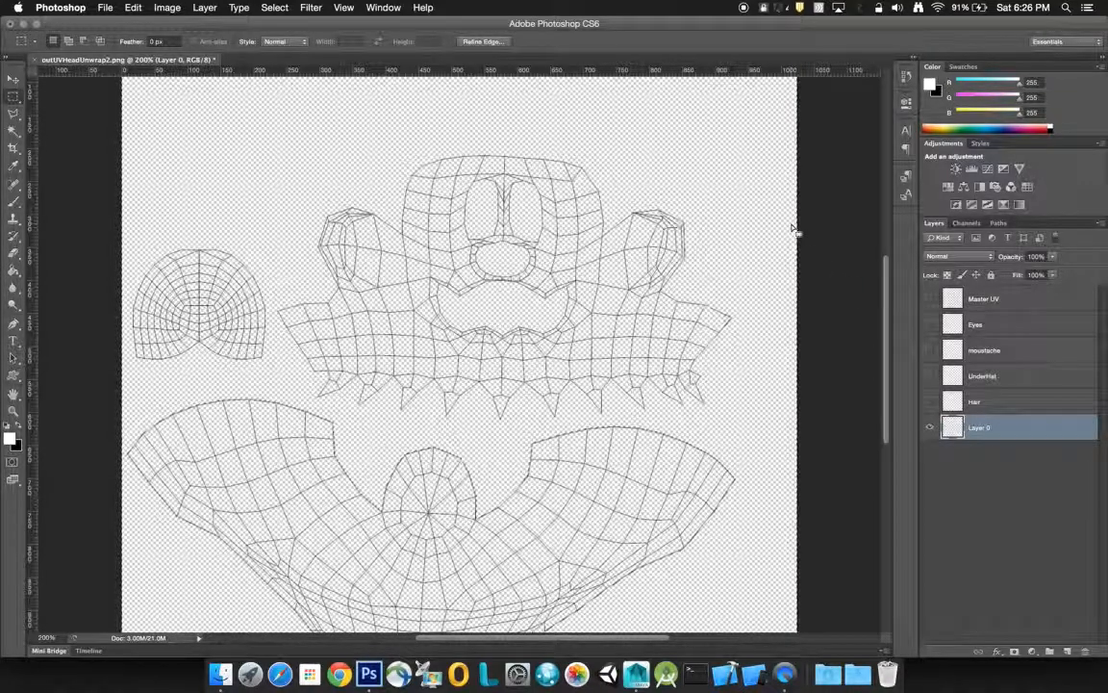
Cut the selected face and rounded shells from Layer 0 onto a new layer and name it Skin
left_click_drag(887, 285, 888, 324)
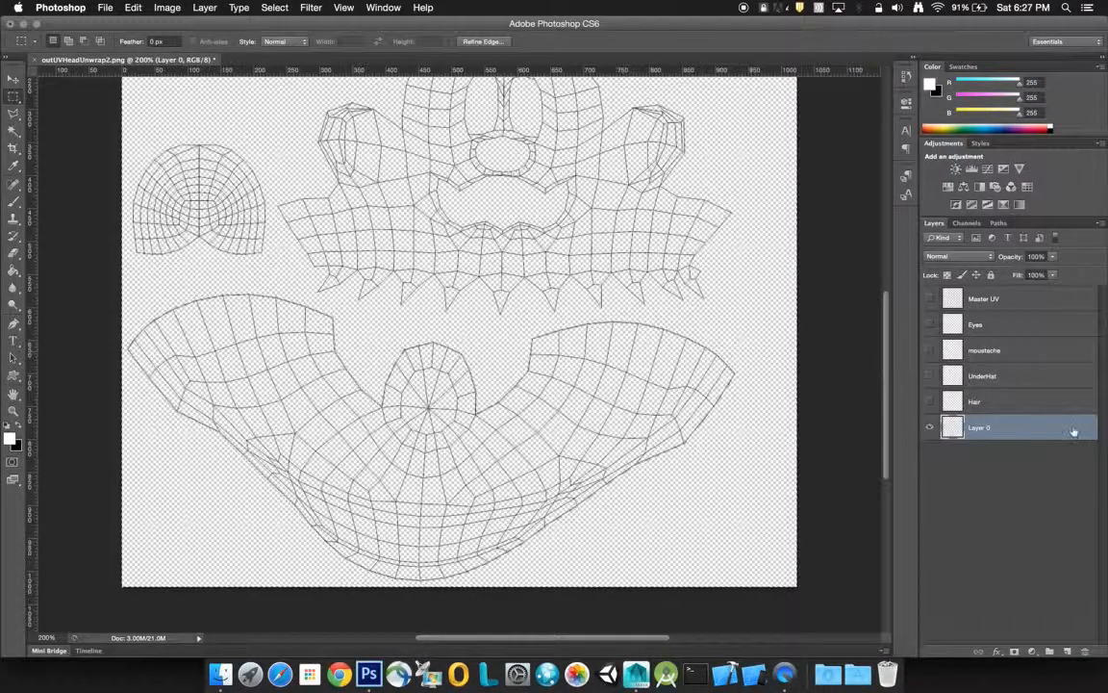
right_click(605, 258)
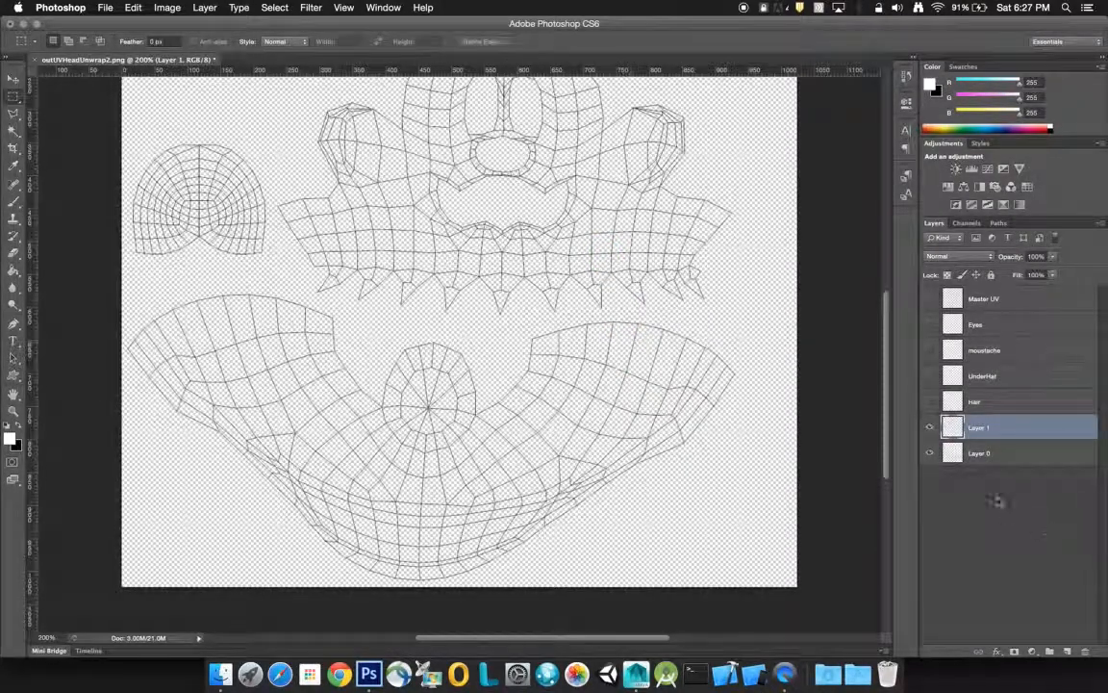
double_click(979, 428)
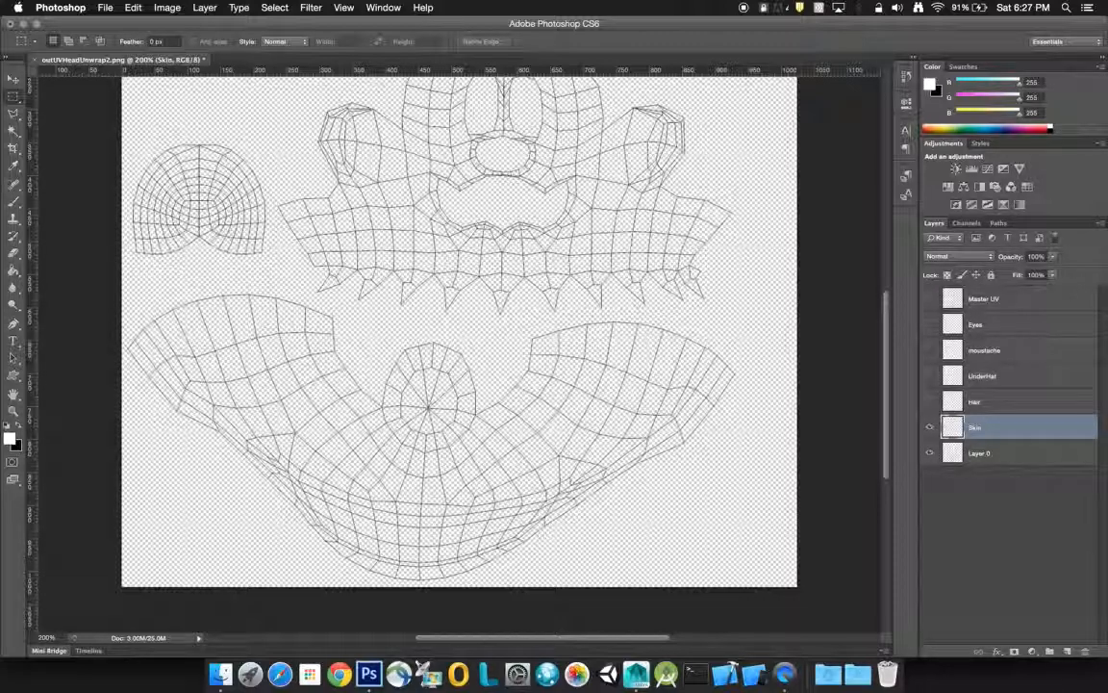
Check which shells remain on Layer 0 by toggling the Skin layer's visibility, and rename Layer 0 as Hat
left_click(982, 454)
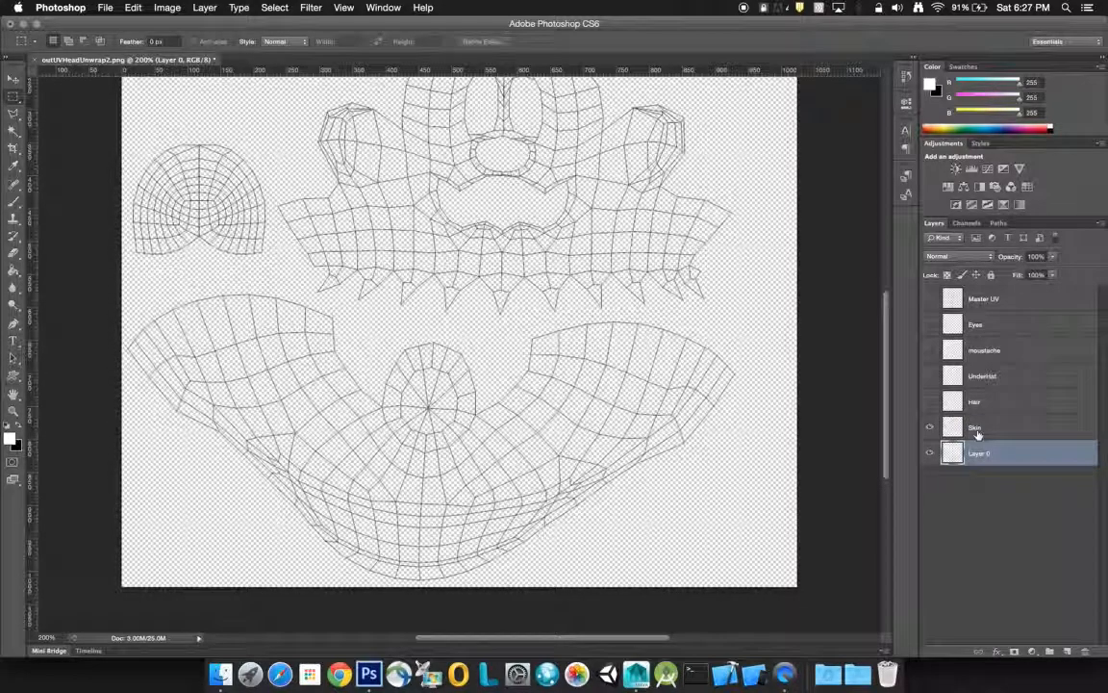
left_click(929, 427)
left_click(929, 427)
double_click(981, 454)
type("Hat")
Hide the Skin layer and cut the stray line fragment above the hat shell from the Hat layer onto a new layer
left_click(986, 427)
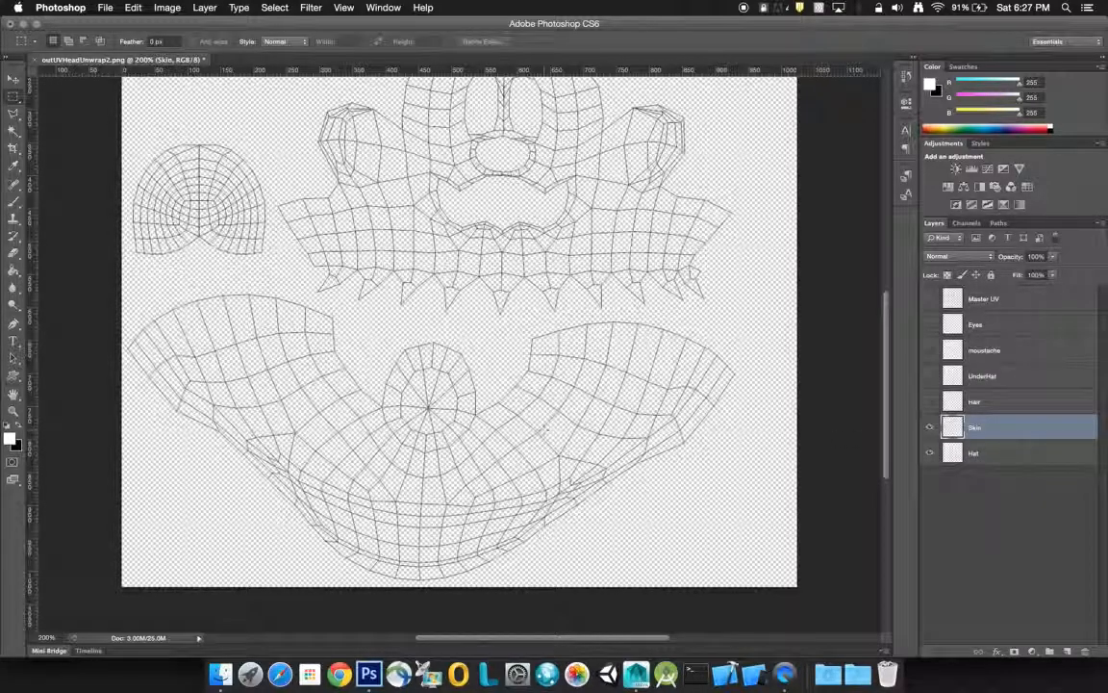
left_click(928, 427)
left_click(928, 452)
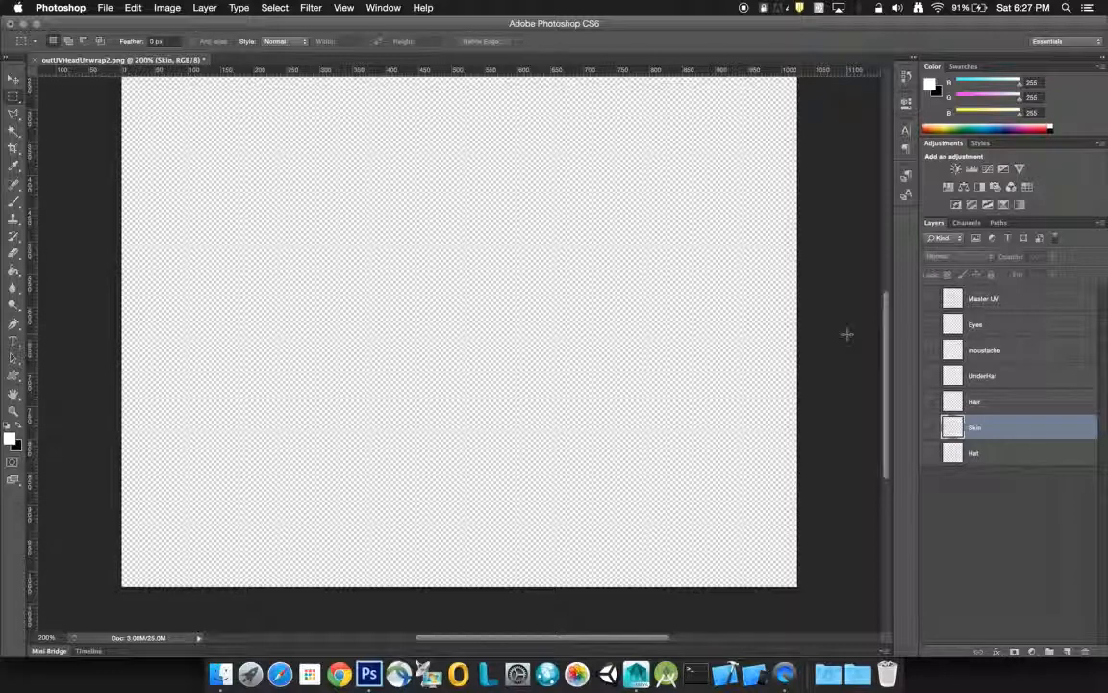
left_click(928, 453)
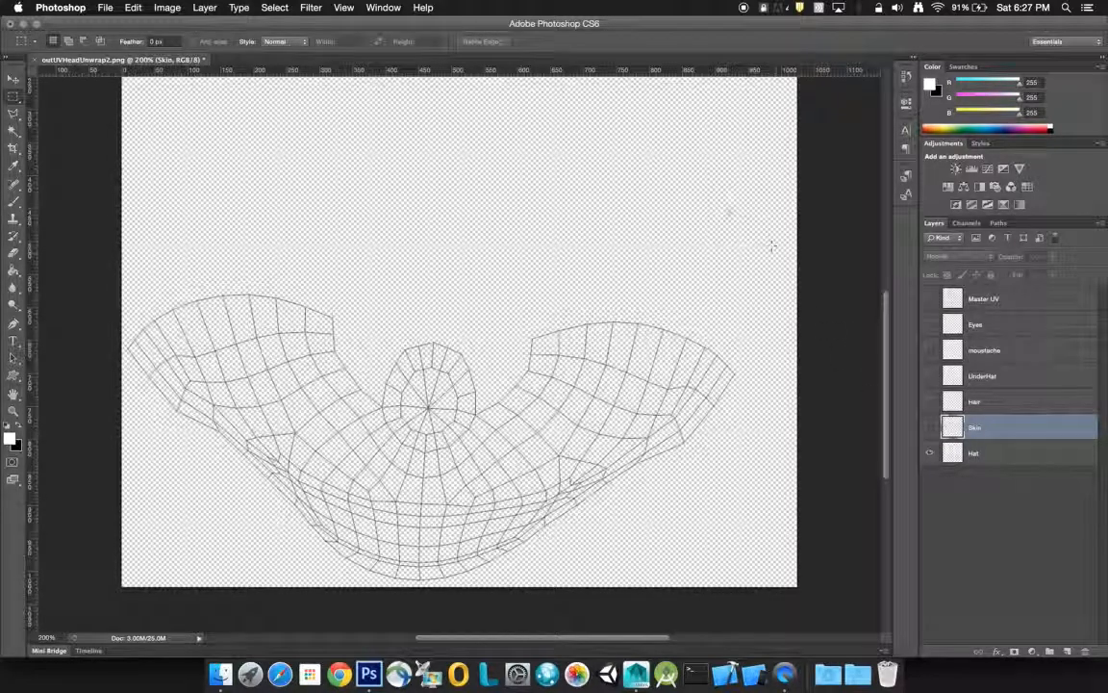
left_click_drag(717, 204, 748, 237)
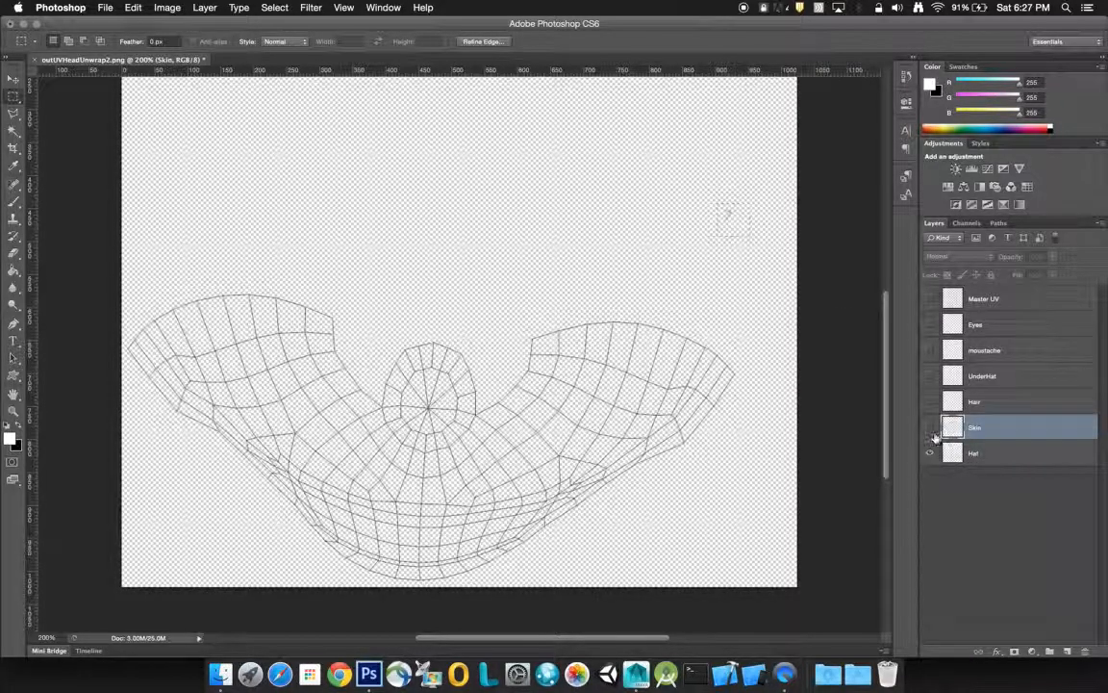
left_click(970, 452)
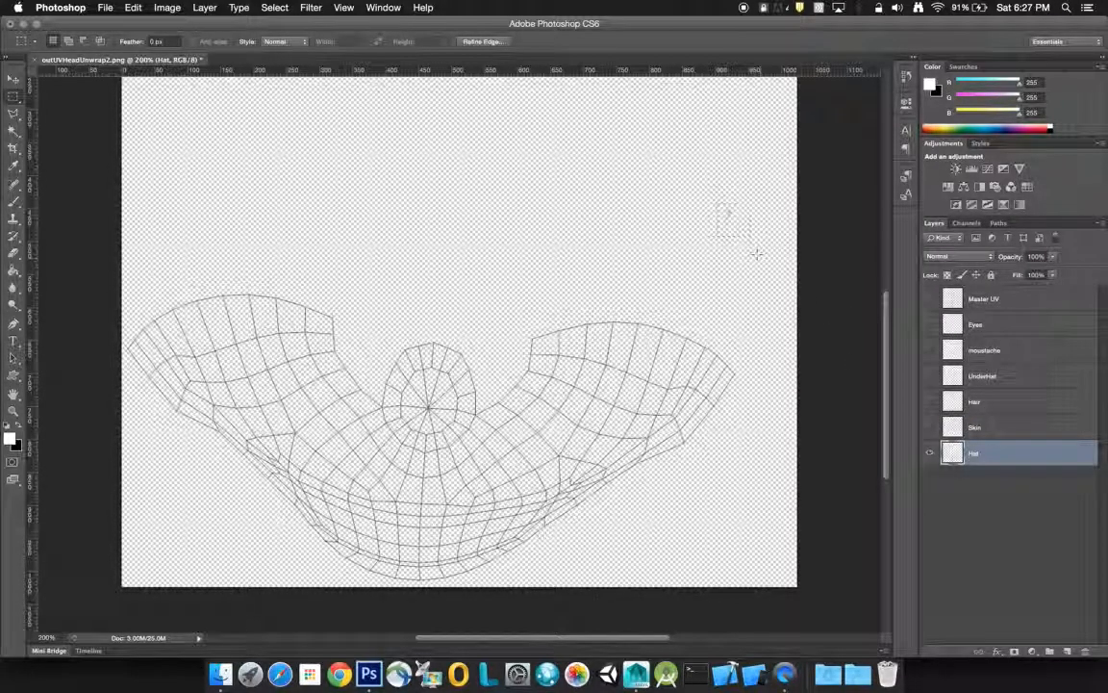
right_click(728, 222)
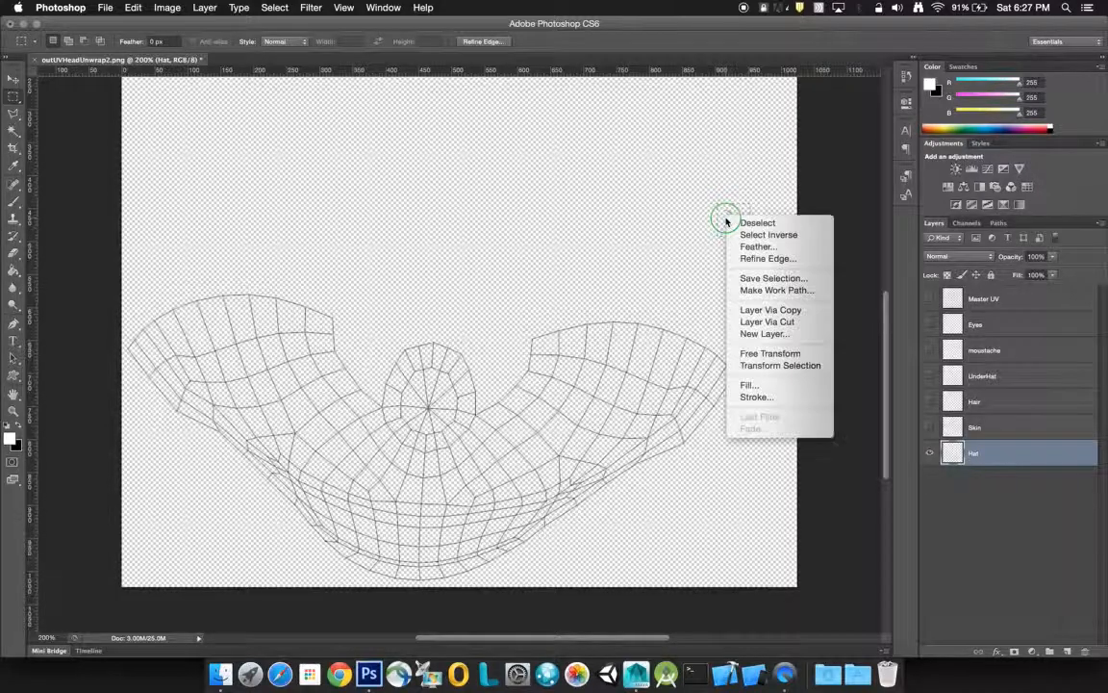
left_click(753, 322)
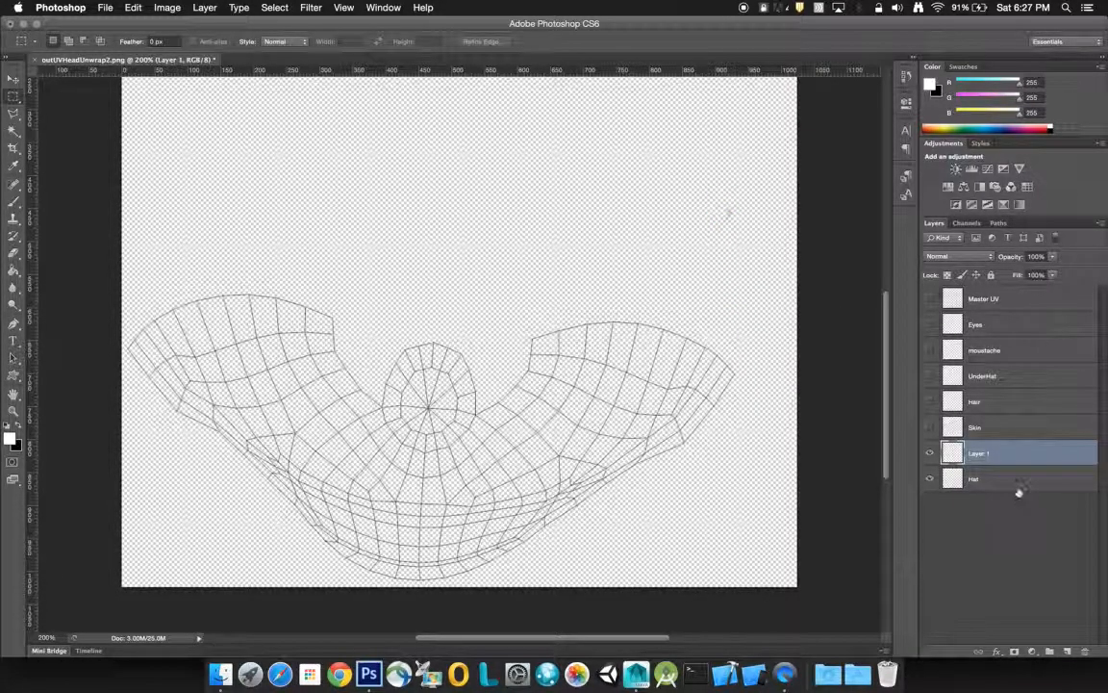
Hide the Hat layer, show Skin, and merge the stray fragment's layer with the Skin layer
left_click(930, 479)
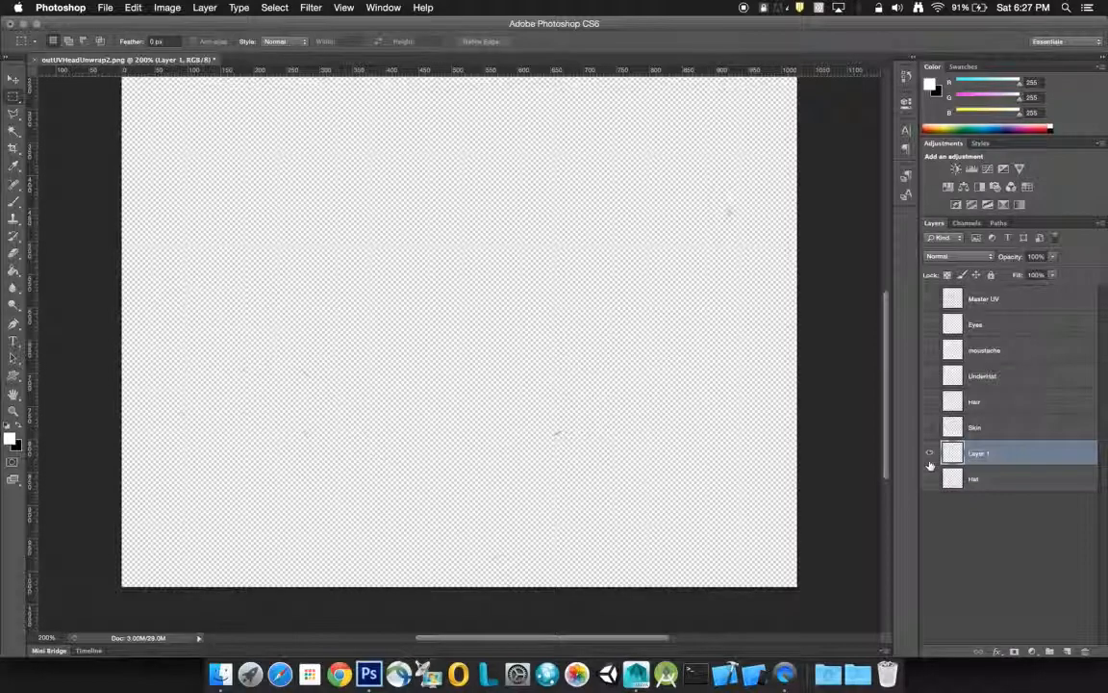
left_click(929, 427)
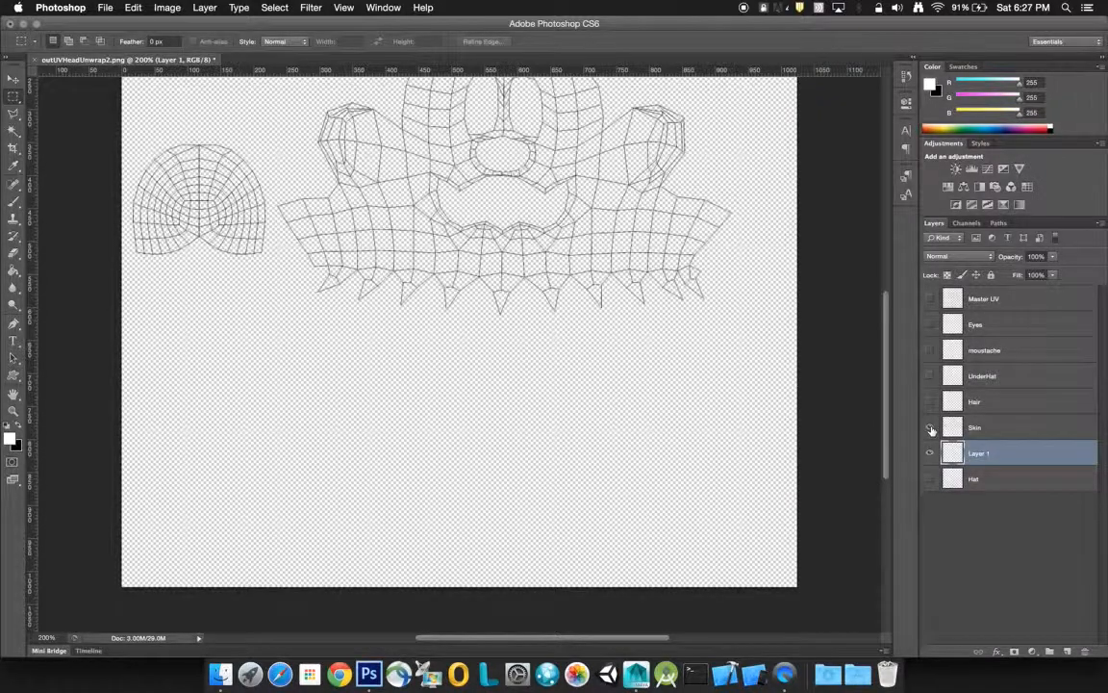
left_click(1010, 429)
left_click(1005, 459, "shift")
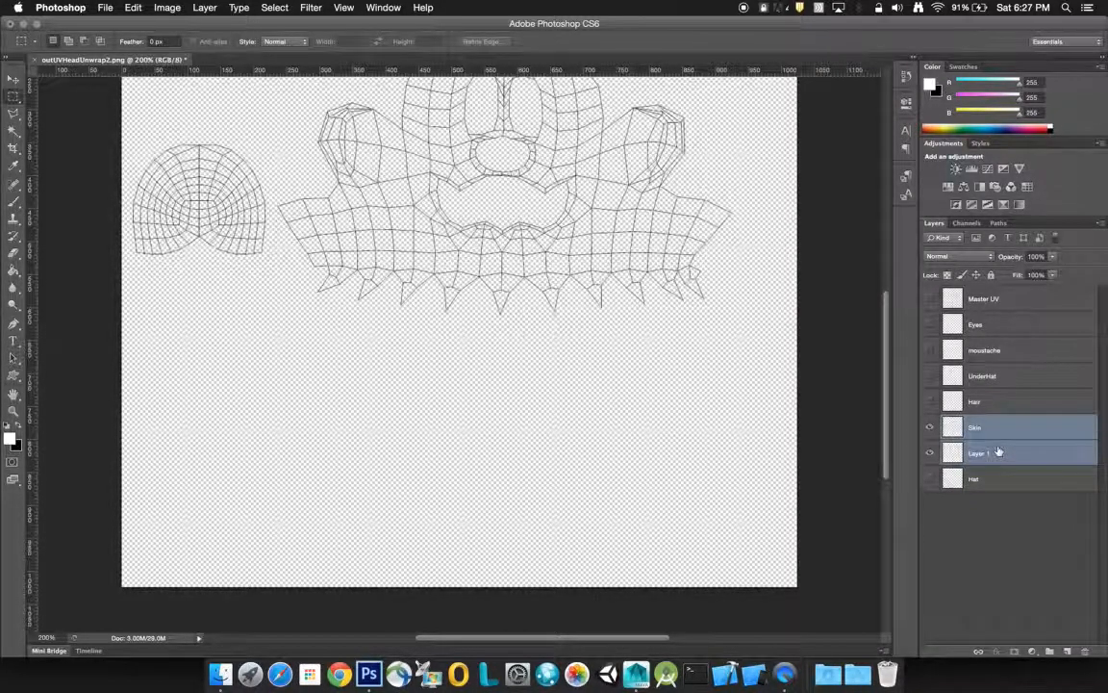
right_click(997, 448)
left_click(939, 519)
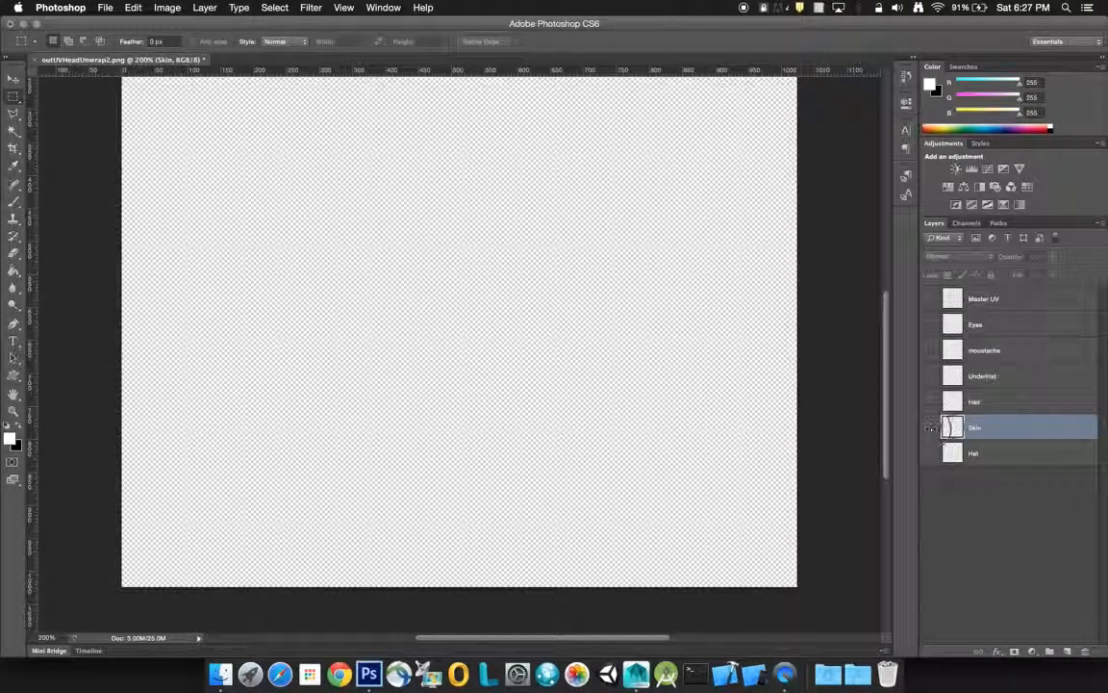
Show the Skin, Hat, Hair, UnderHat, moustache and Eyes layers together, keeping Master UV hidden
left_click(929, 428)
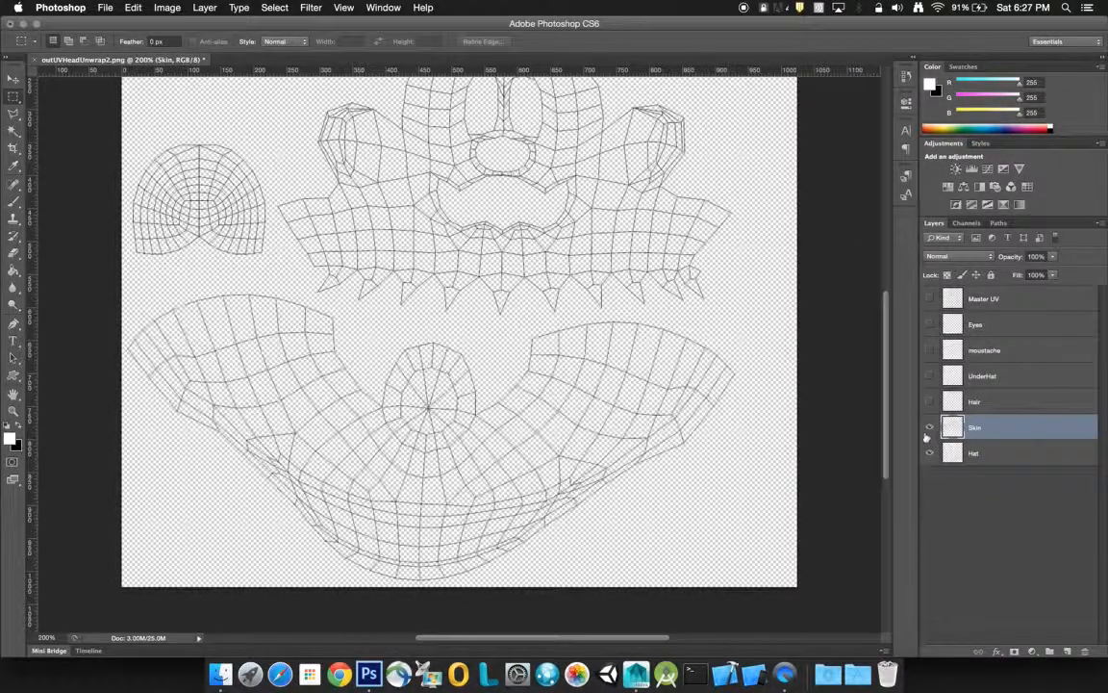
left_click(930, 376)
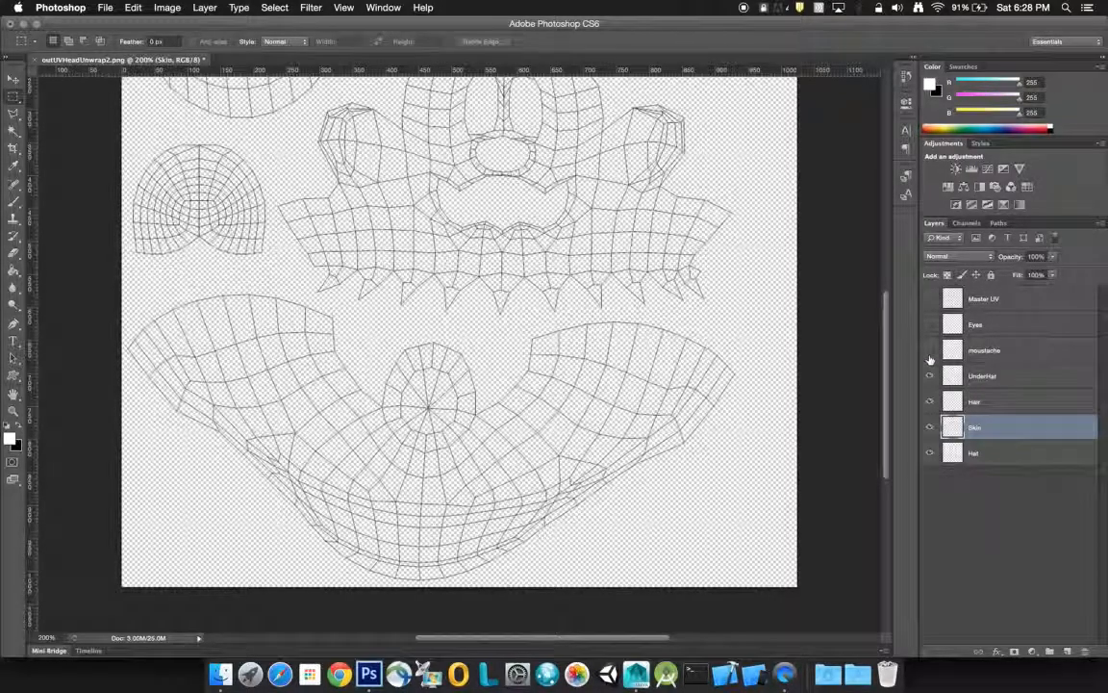
left_click(929, 350)
left_click(929, 324)
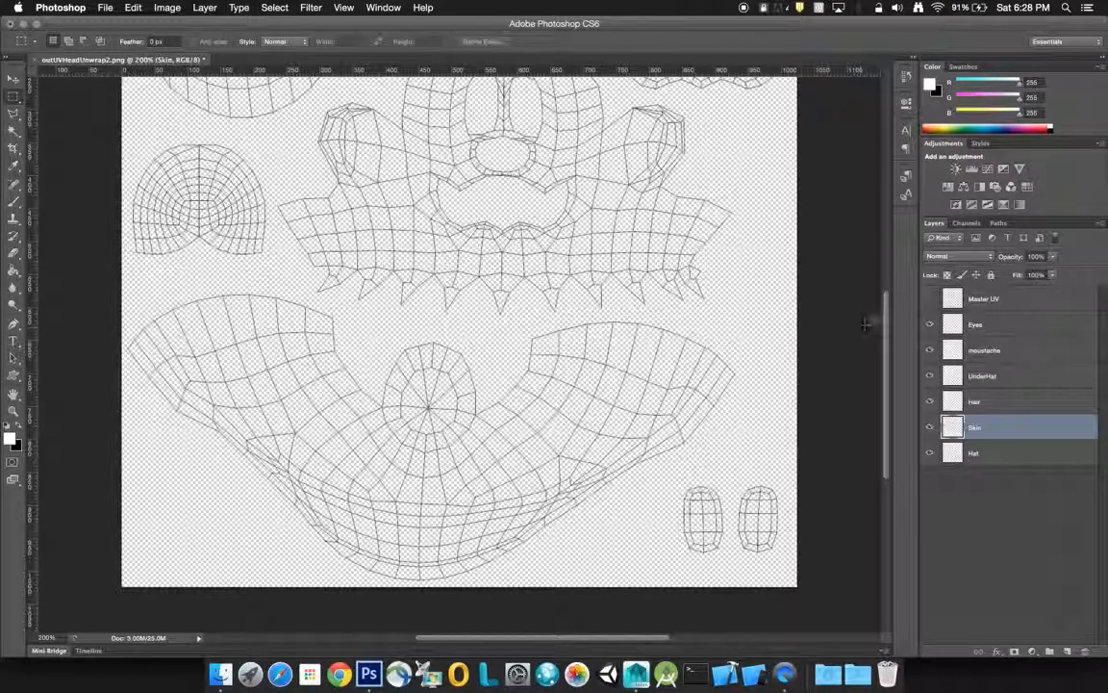
left_click_drag(886, 320, 881, 270)
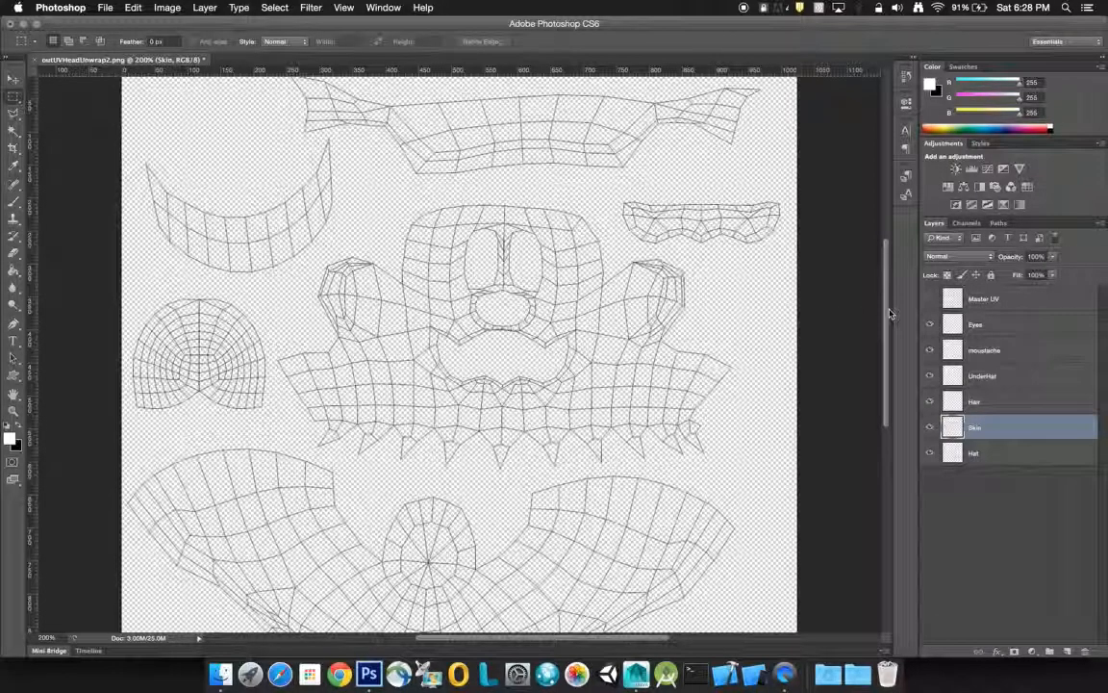
left_click_drag(883, 309, 885, 283)
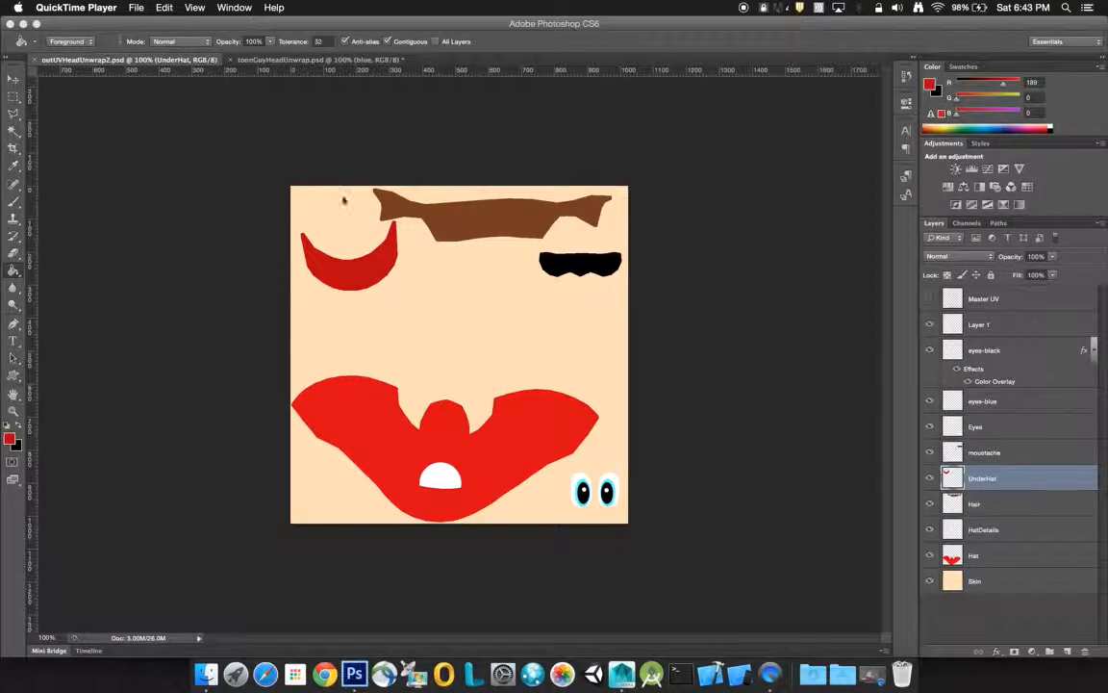
Toggle the Master UV wireframe over the painted texture to compare the colours with the shells, leaving it hidden
left_click(929, 305)
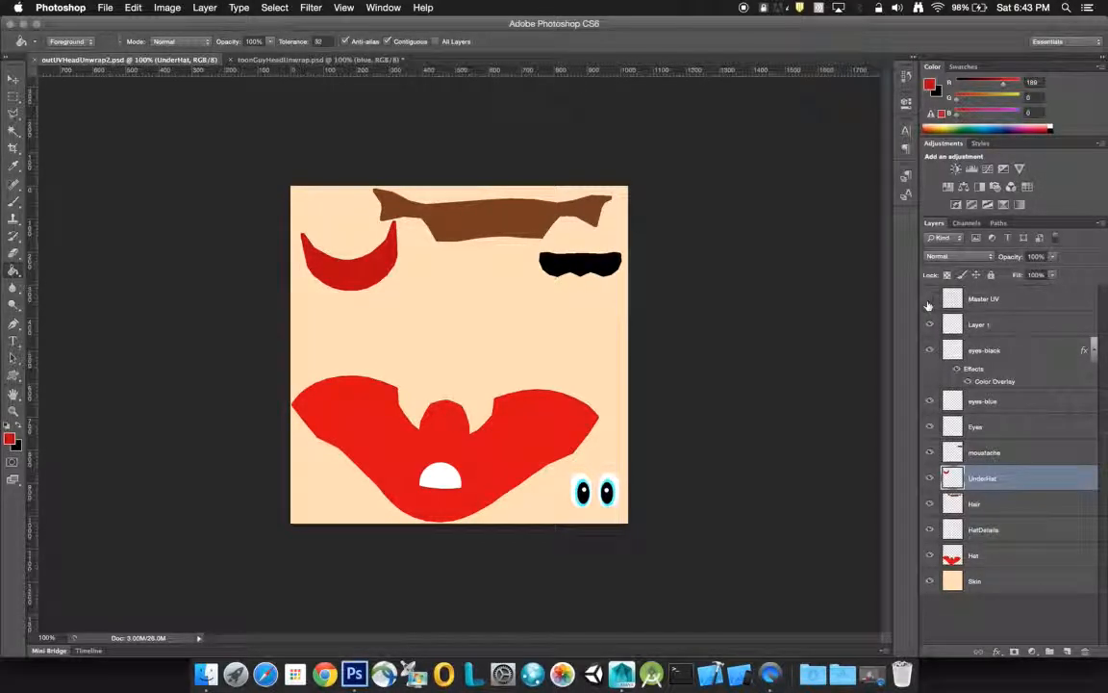
left_click(929, 300)
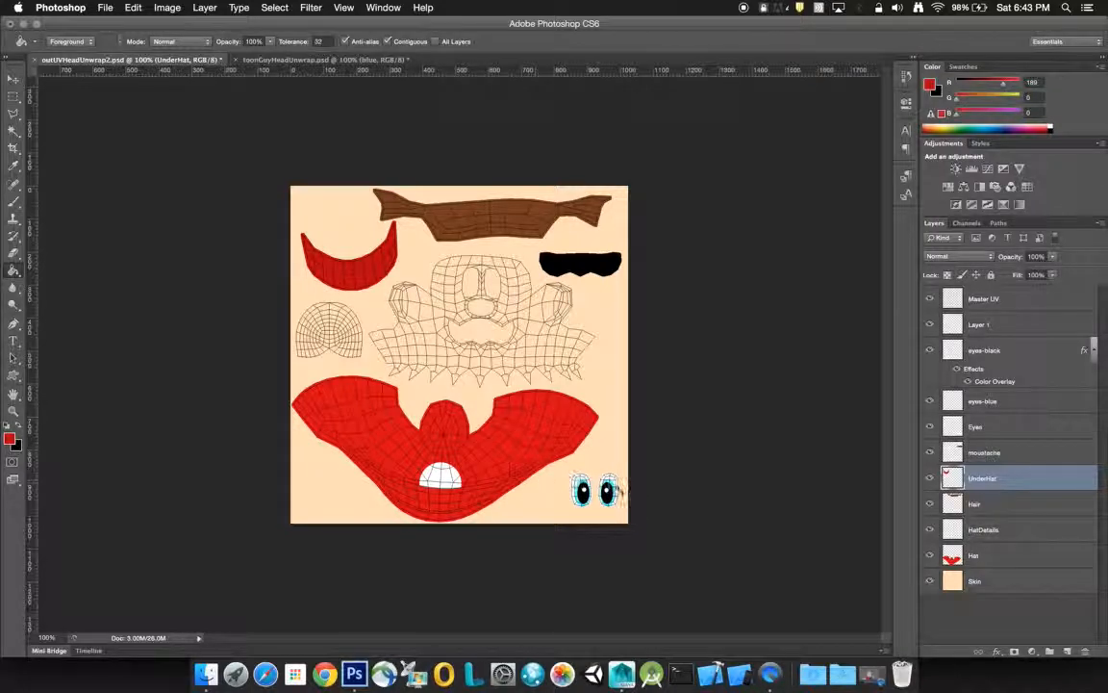
left_click(930, 299)
left_click(930, 300)
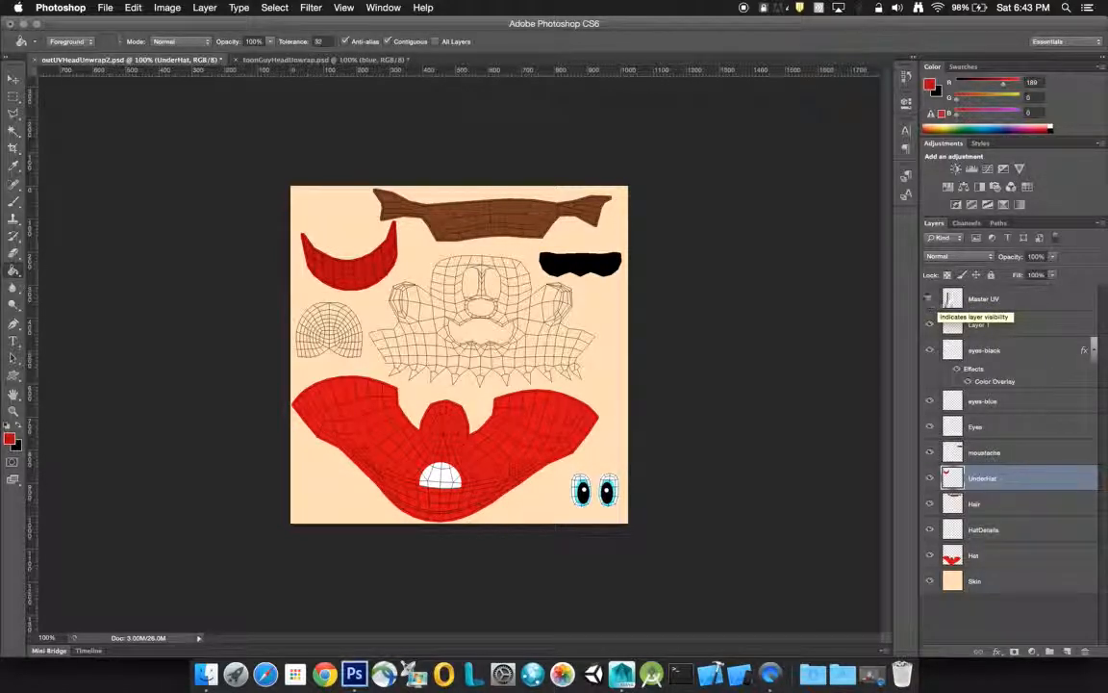
left_click(930, 300)
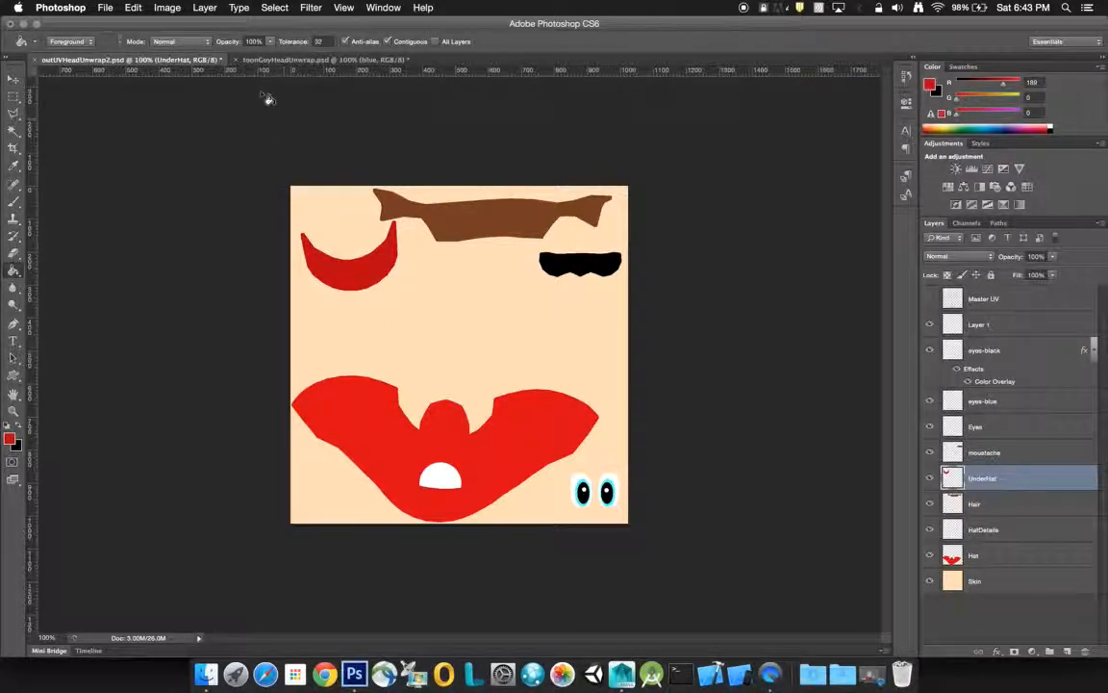
Save the layered texture as outUVHeadUnwrap2.psd in the images folder, replacing the existing file
left_click(105, 8)
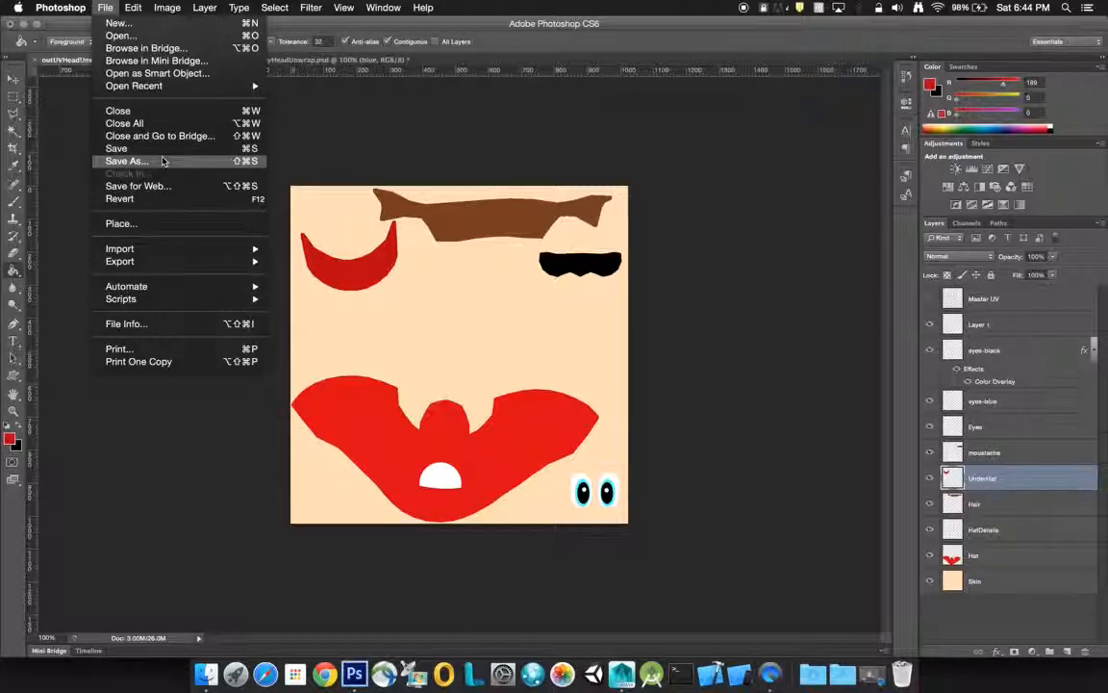
left_click(149, 161)
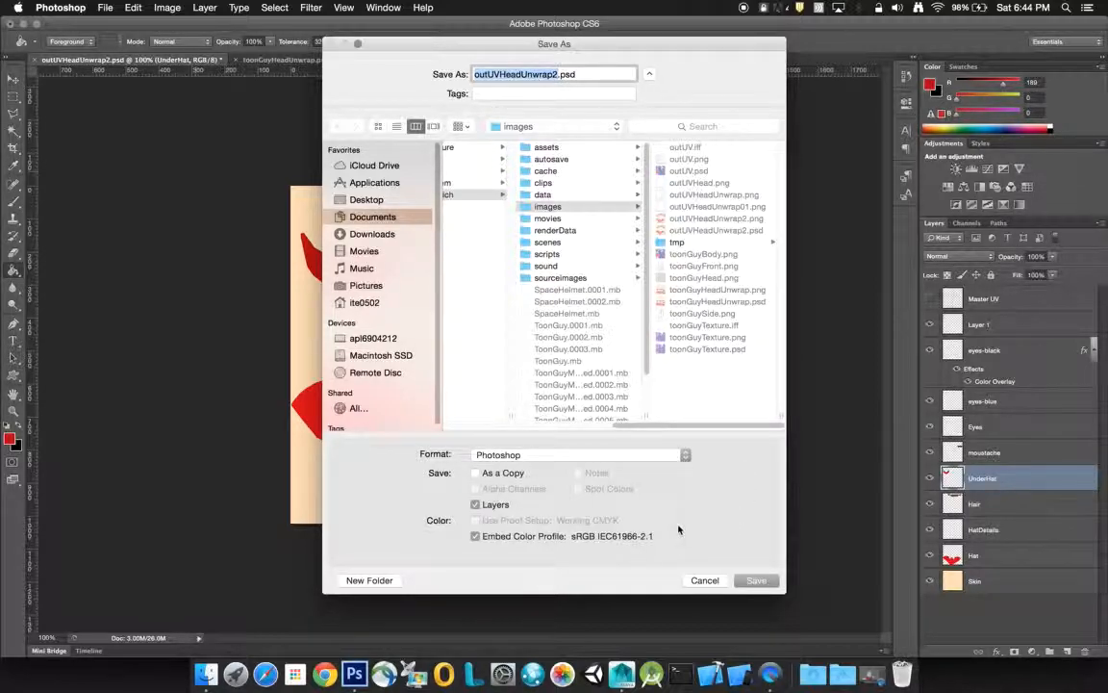
left_click(749, 579)
left_click(649, 128)
left_click(627, 225)
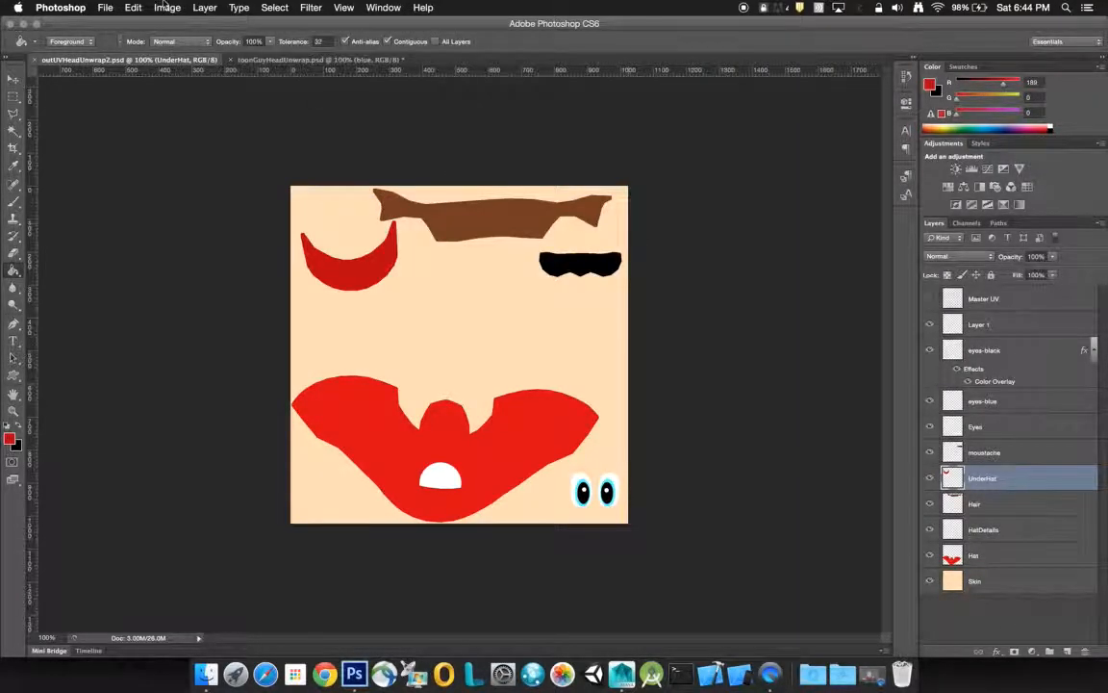
Save a PNG copy of the texture as outUVHeadUnwrap2.png in the images folder, replacing the existing file
left_click(107, 6)
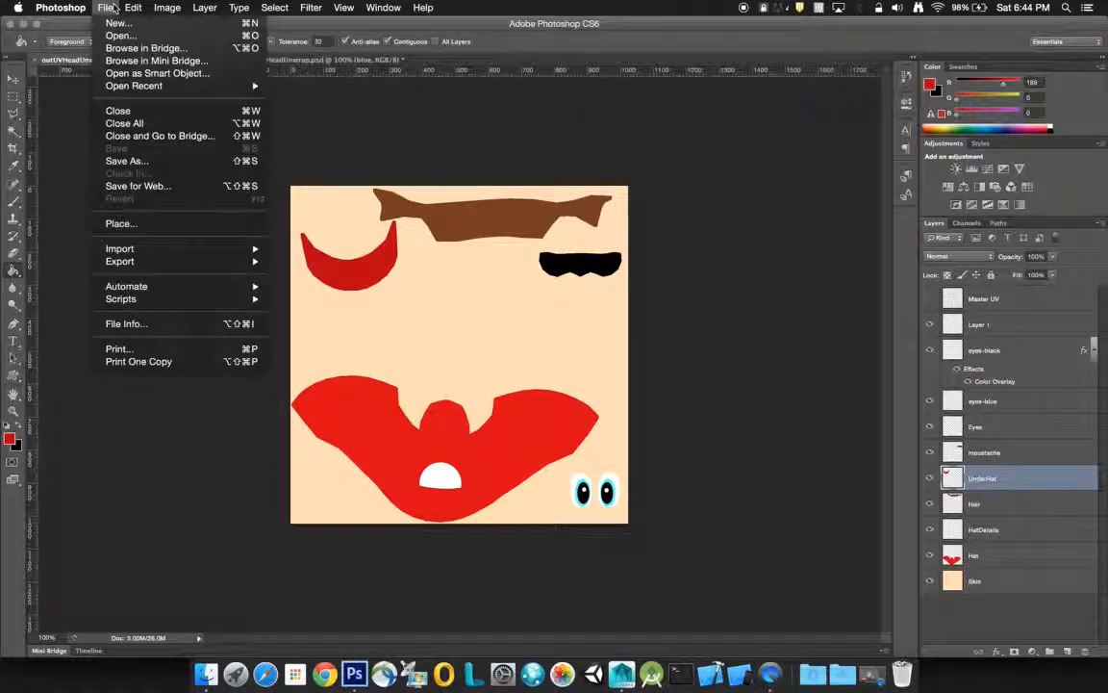
left_click(157, 167)
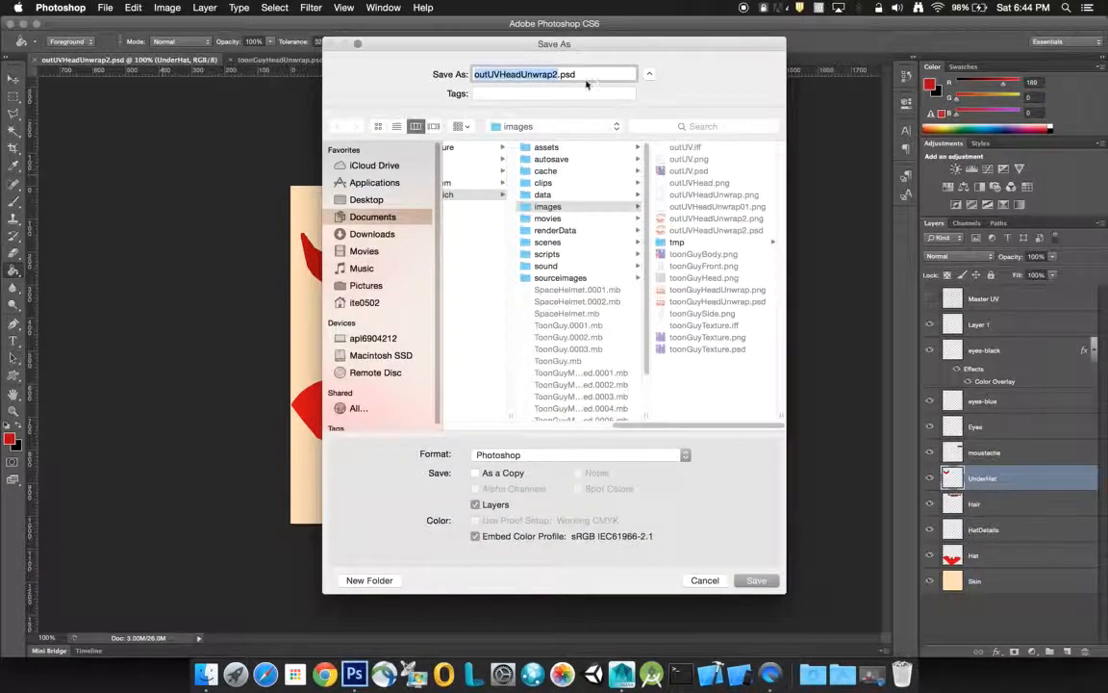
left_click(685, 458)
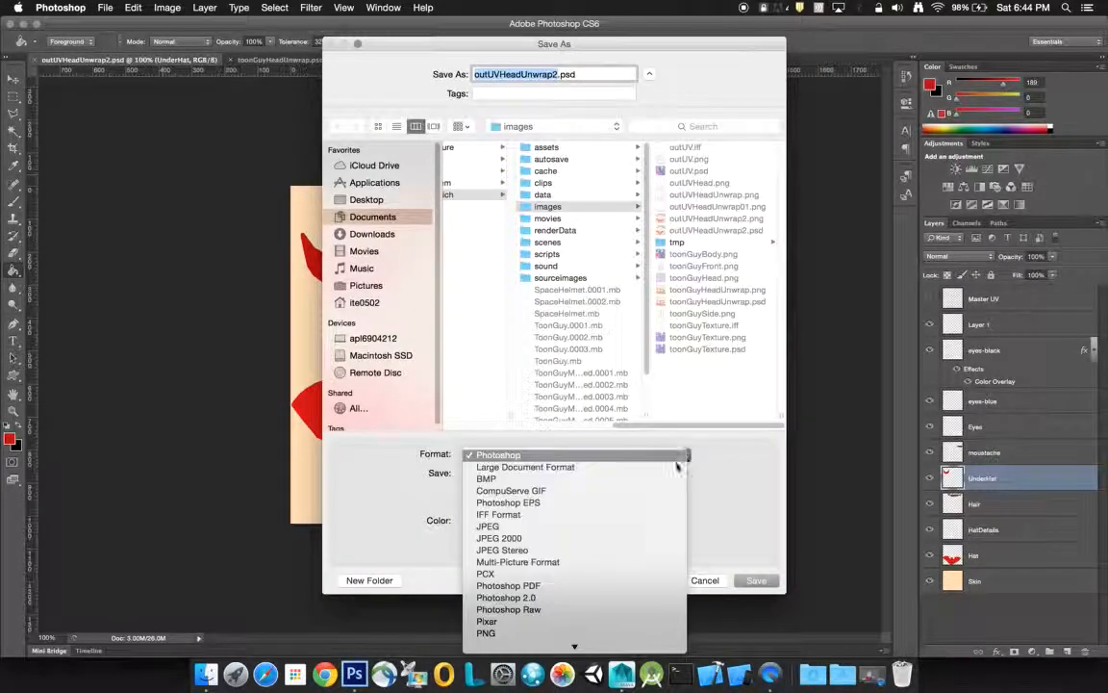
left_click(568, 623)
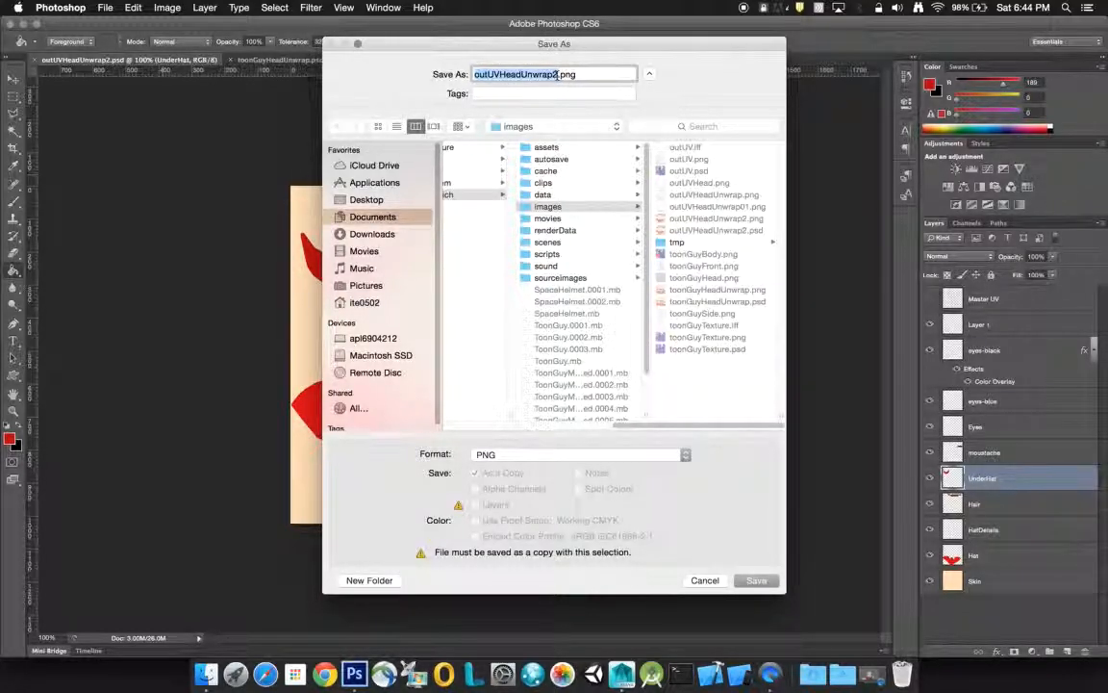
left_click(752, 581)
left_click(644, 130)
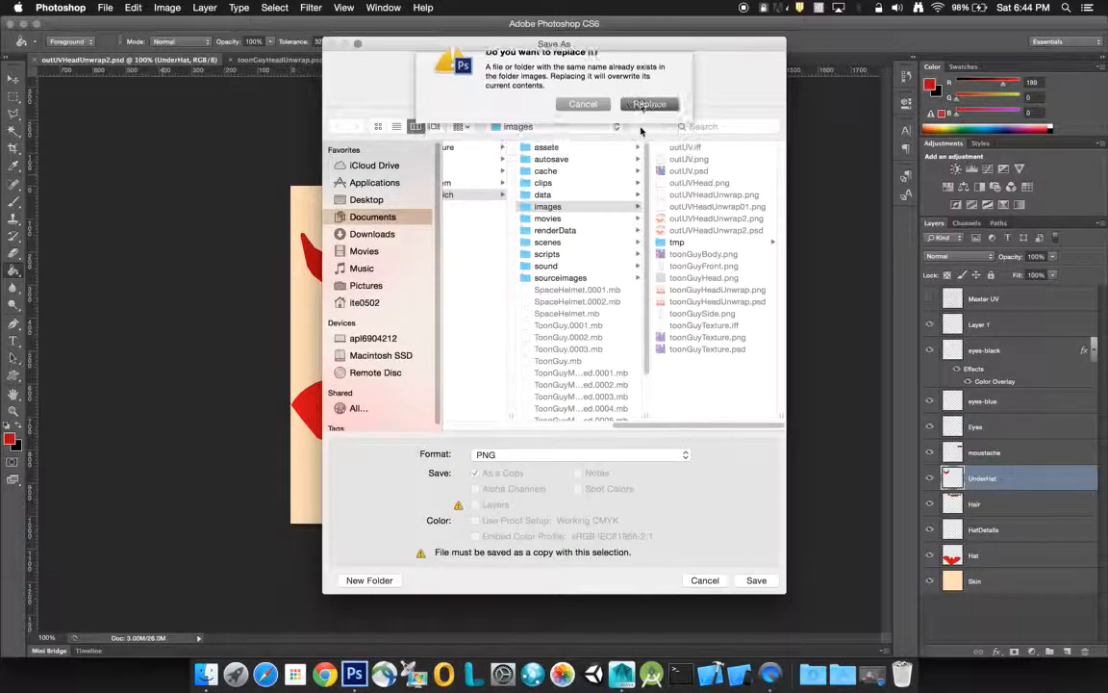
left_click(515, 182)
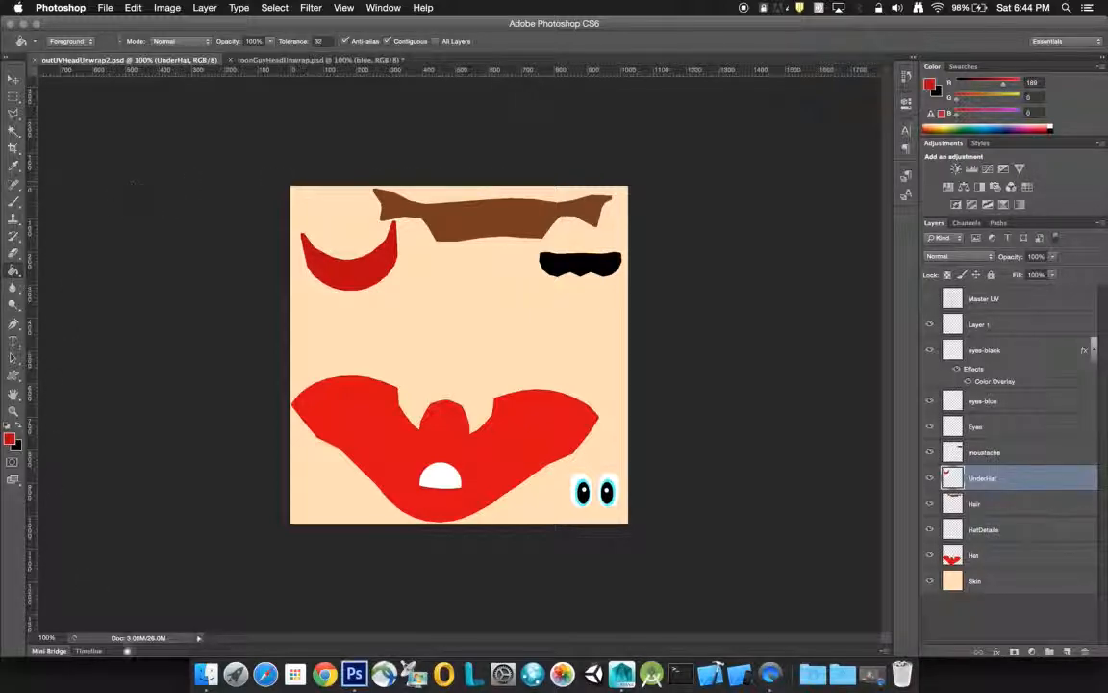
Switch to Maya, return the head mesh to object mode, and select the whole head
left_click(623, 675)
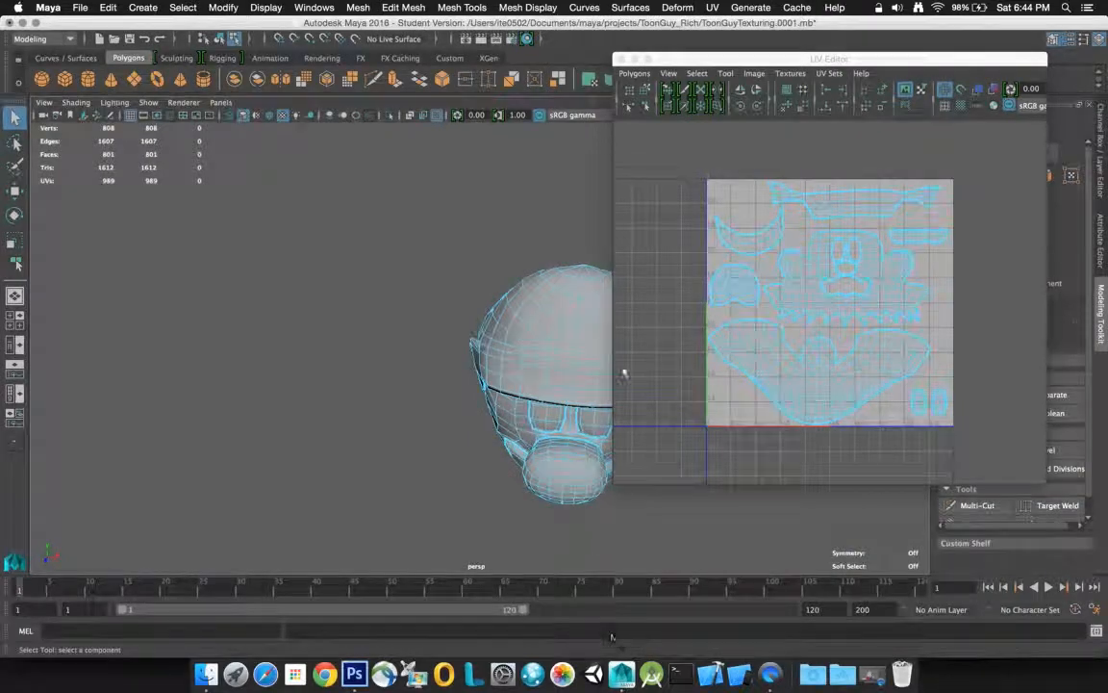
left_click(507, 316)
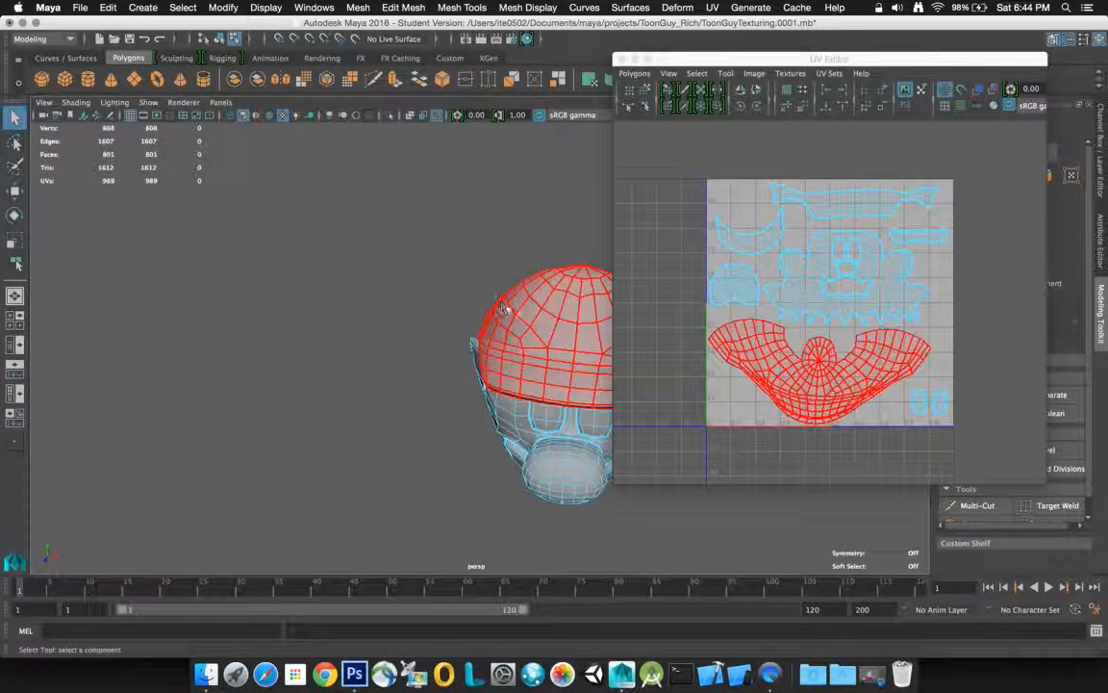
right_click(510, 312)
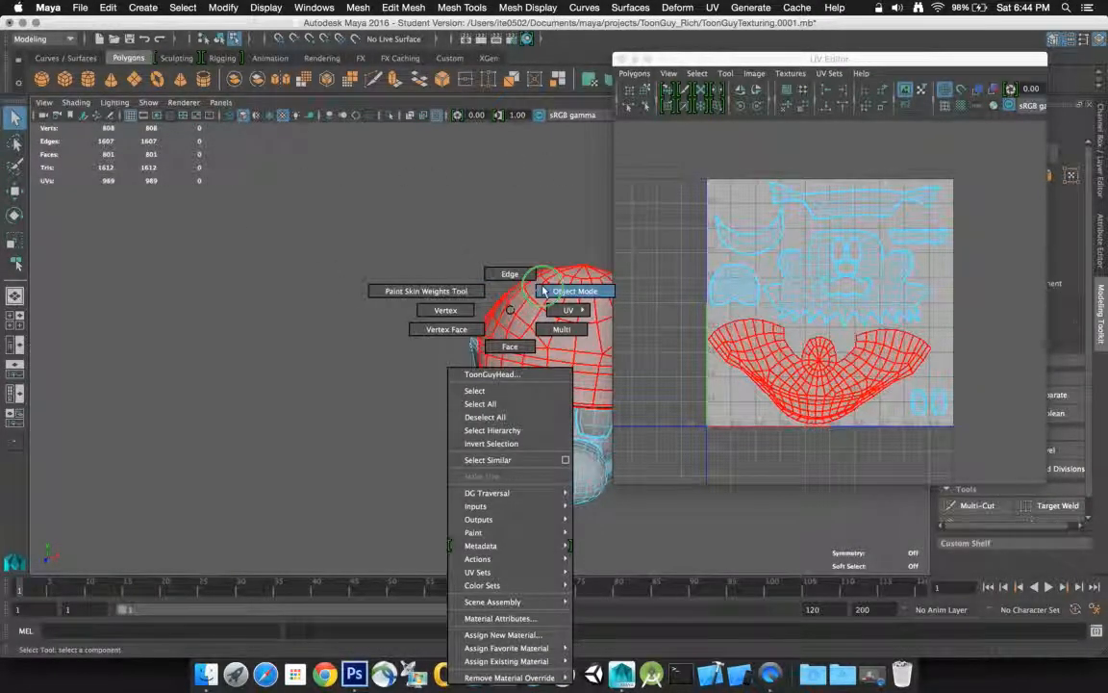
left_click(574, 290)
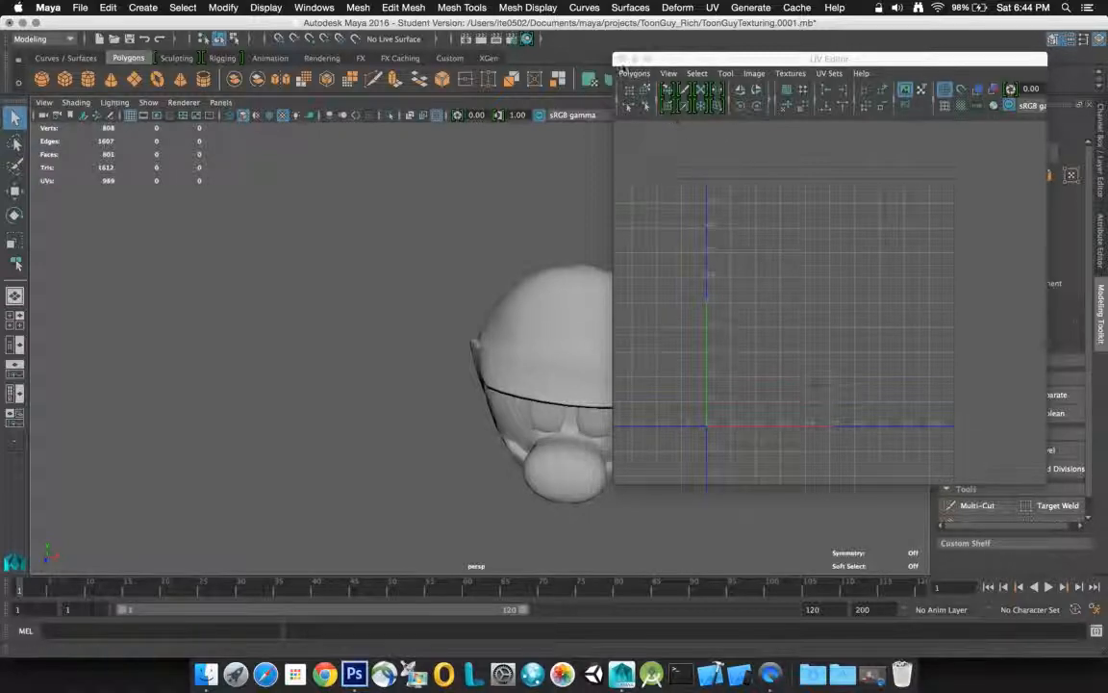
left_click_drag(664, 61, 852, 285)
left_click(601, 341)
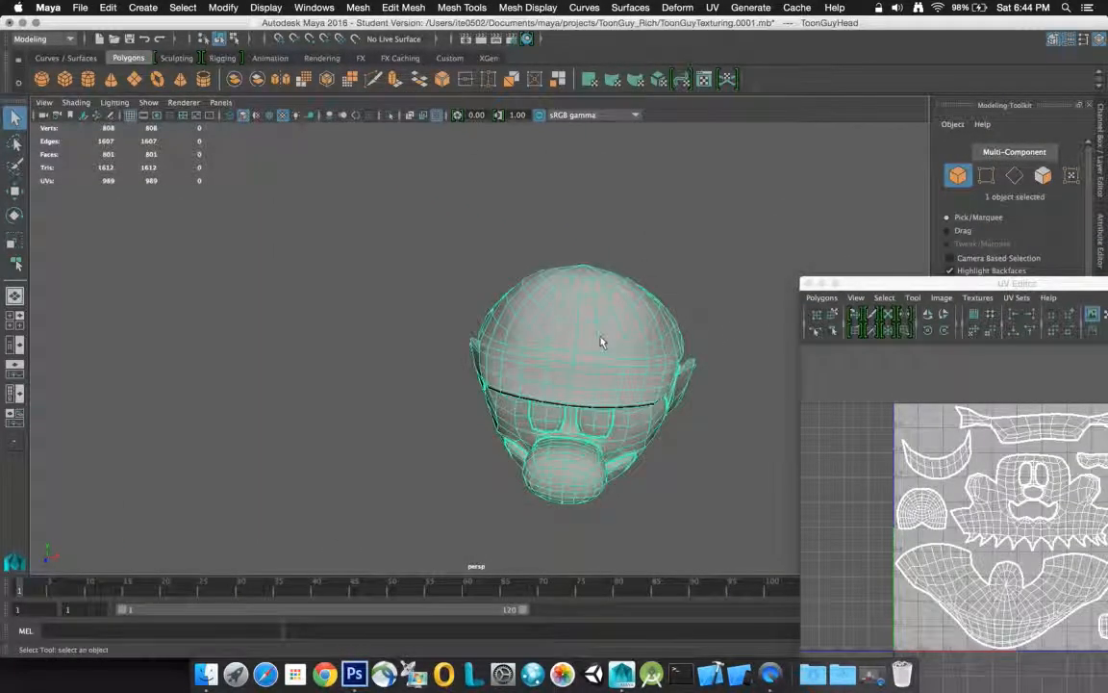
Shrink the UV Editor window and place it beside the head so the model is unobstructed
left_click_drag(977, 282, 314, 188)
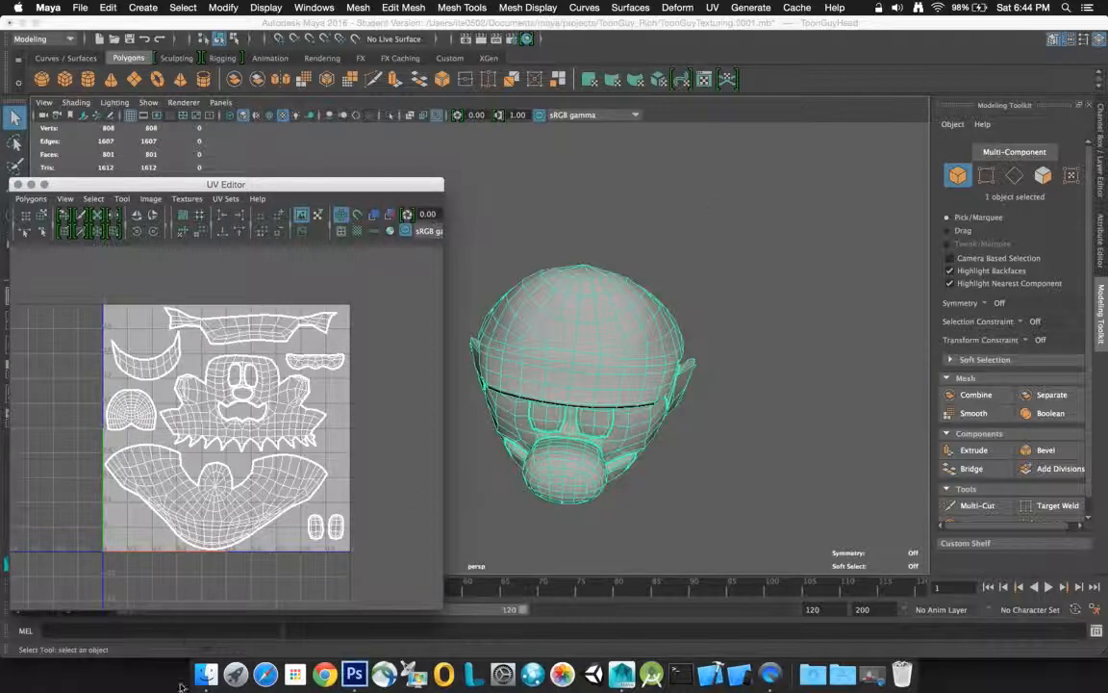
left_click_drag(440, 609, 193, 430)
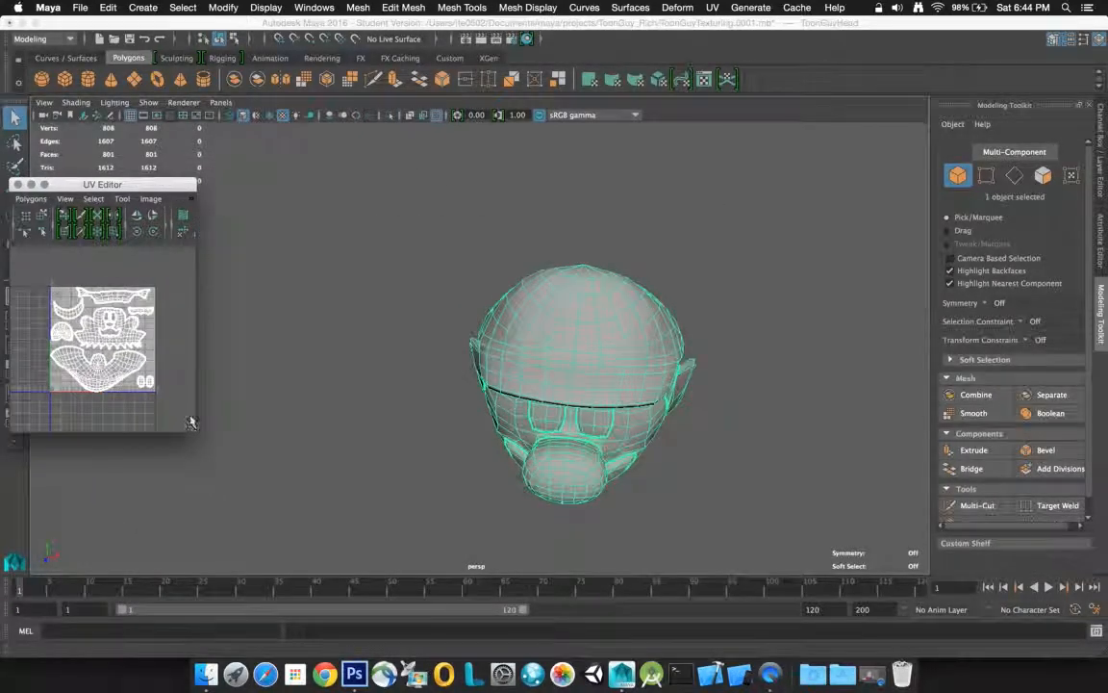
left_click_drag(136, 185, 140, 376)
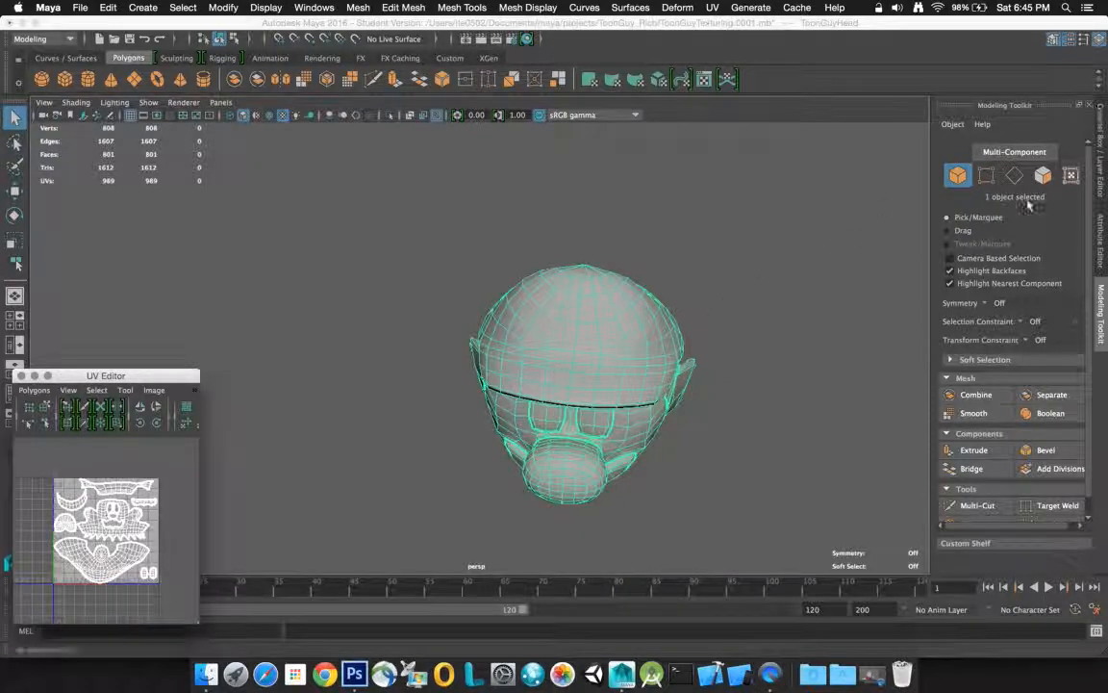
Examine the attributes of the lambert1 material currently assigned to the head
left_click(1102, 248)
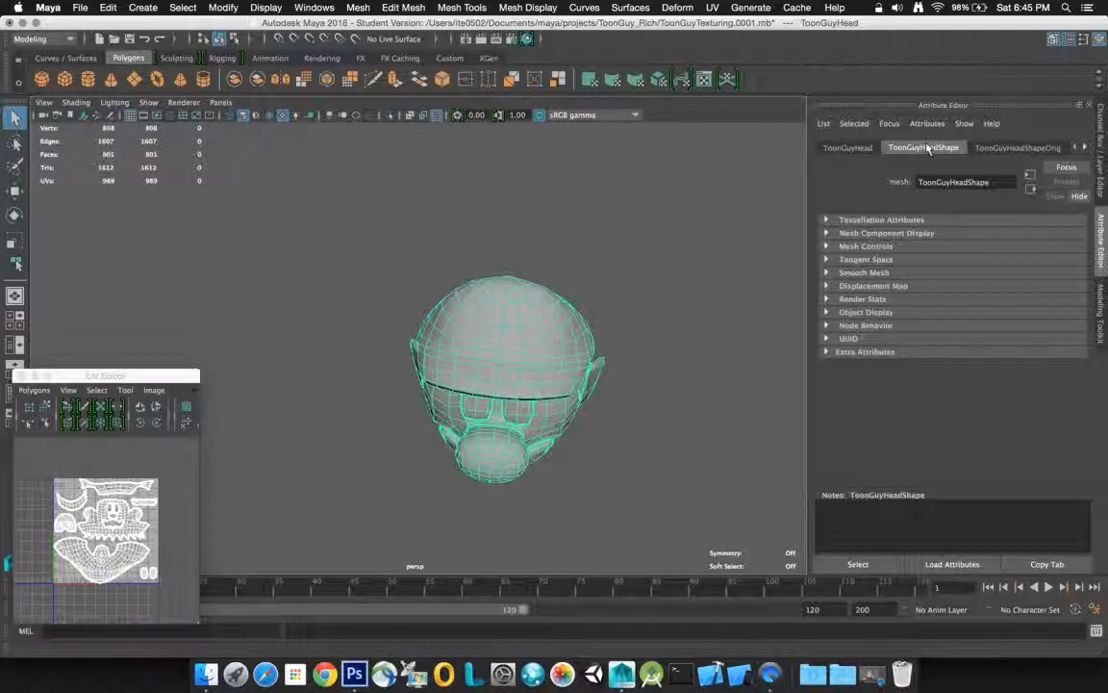
left_click(1084, 147)
left_click(1084, 147)
left_click(1084, 148)
left_click(1084, 147)
left_click(1084, 147)
left_click(1084, 147)
left_click(1085, 148)
left_click(1084, 148)
left_click(1084, 147)
left_click(1084, 147)
left_click(1084, 147)
left_click(1084, 147)
left_click(1084, 147)
left_click(1084, 147)
left_click(1084, 148)
left_click(1084, 147)
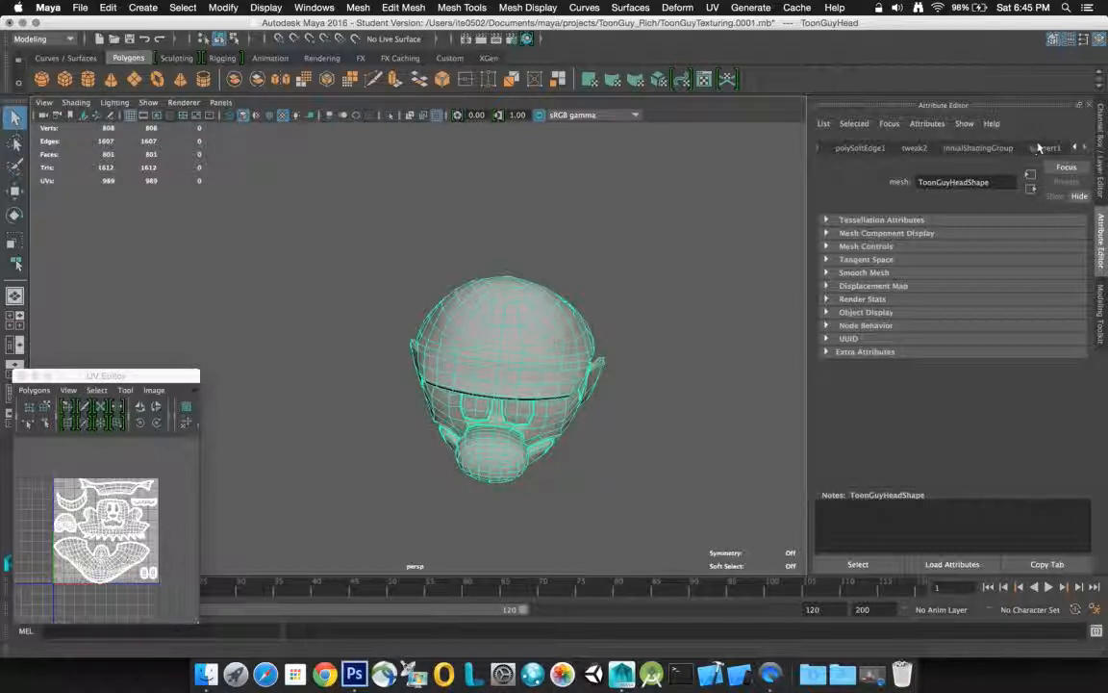
left_click(1041, 147)
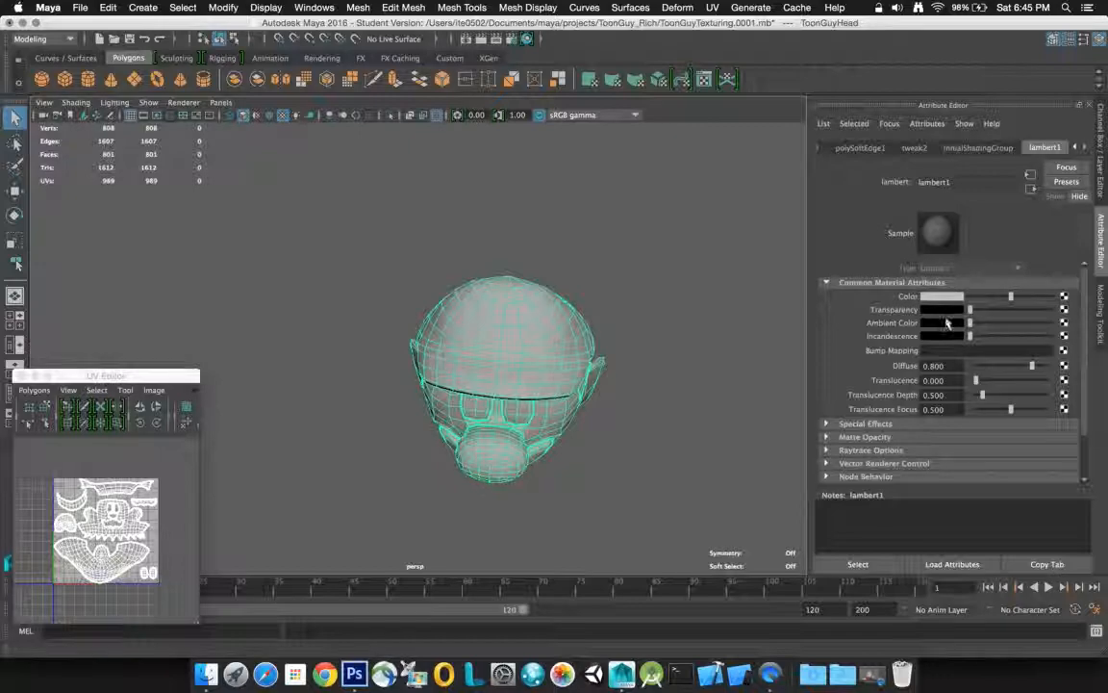
Open the Hypershade and create a new Lambert material
left_click_drag(116, 382, 187, 290)
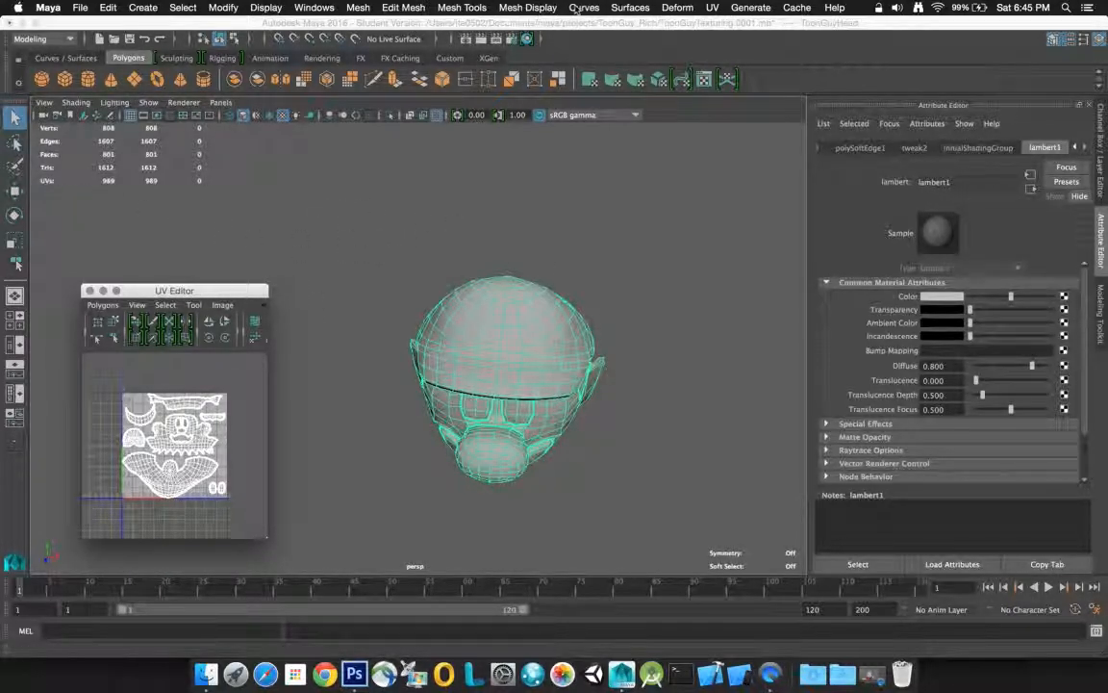
left_click(317, 8)
mouse_move(349, 79)
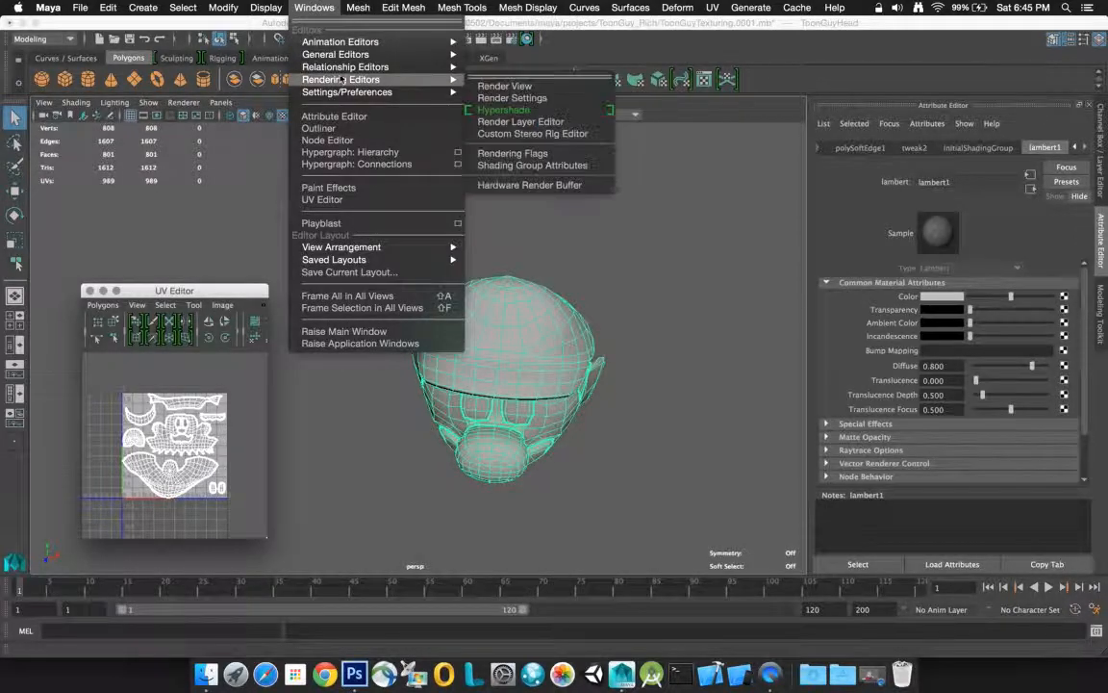
left_click(519, 110)
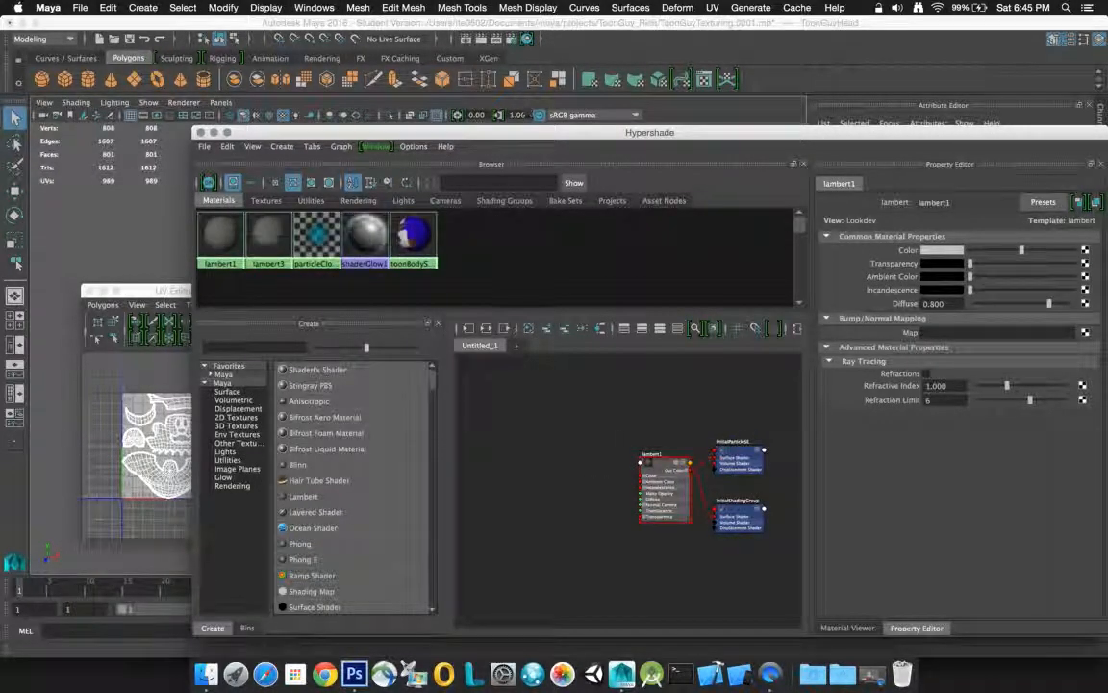
left_click(273, 237)
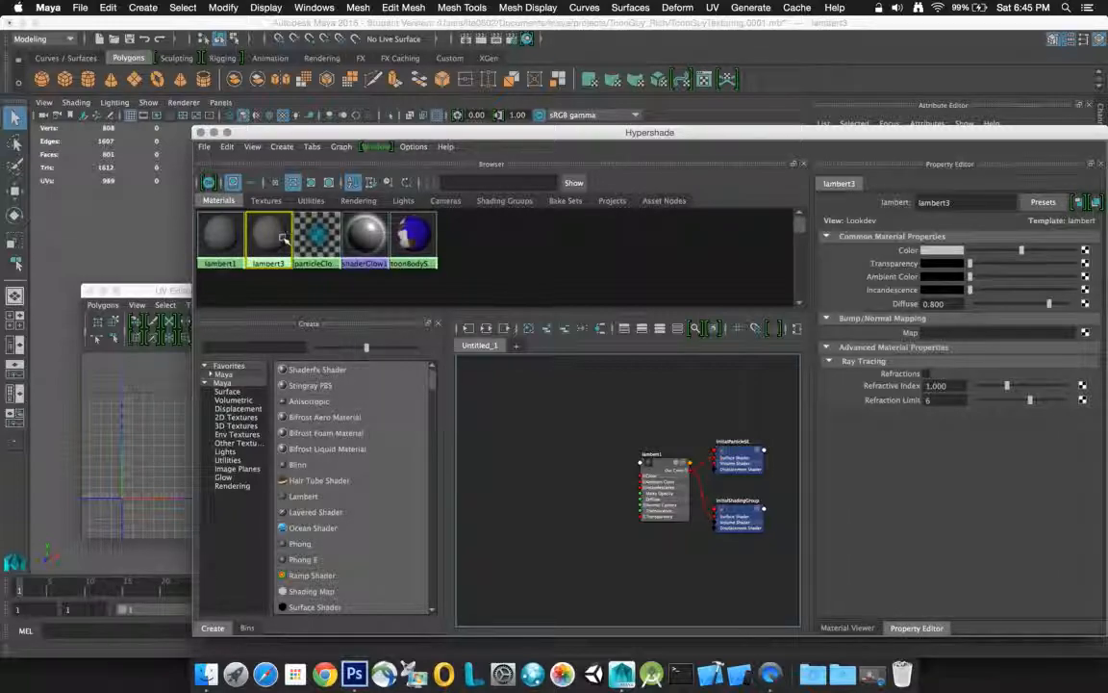
left_click(327, 497)
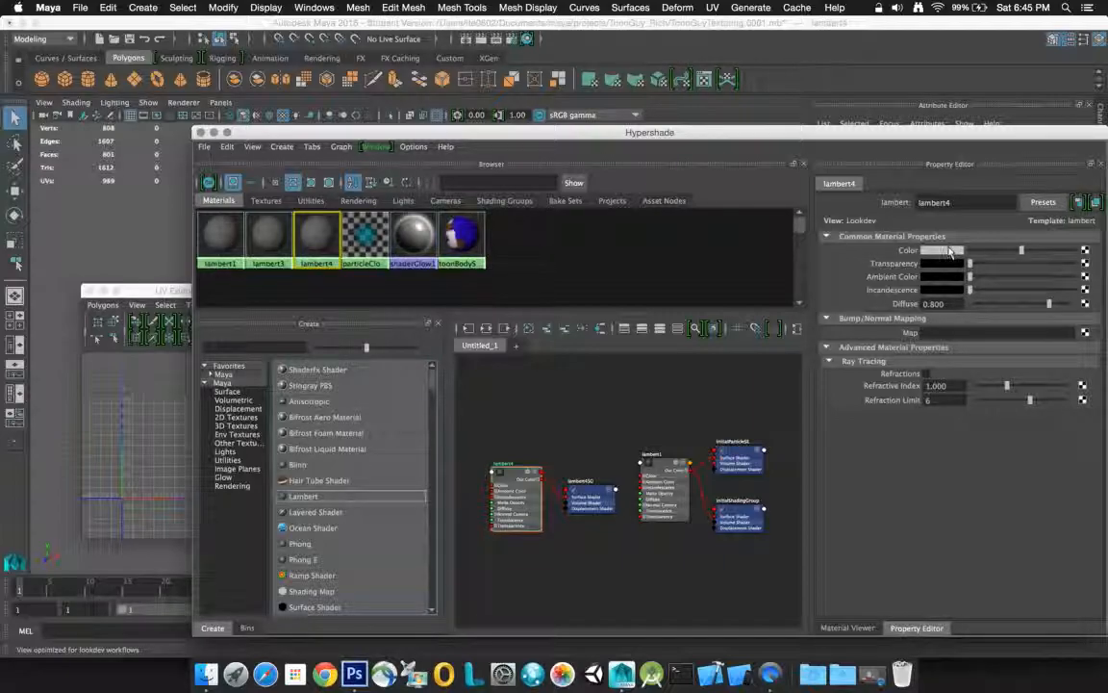
Map the new Lambert's color to a file texture using outUVHeadUnwrap2.png from the project's images folder
left_click(1085, 251)
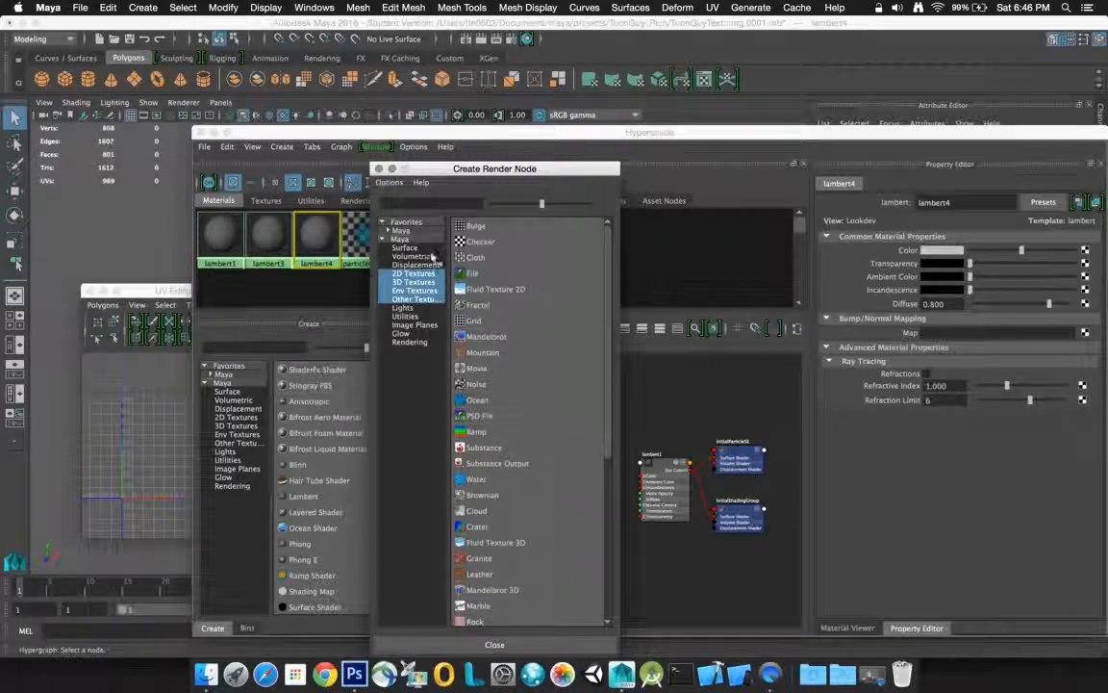
left_click(473, 273)
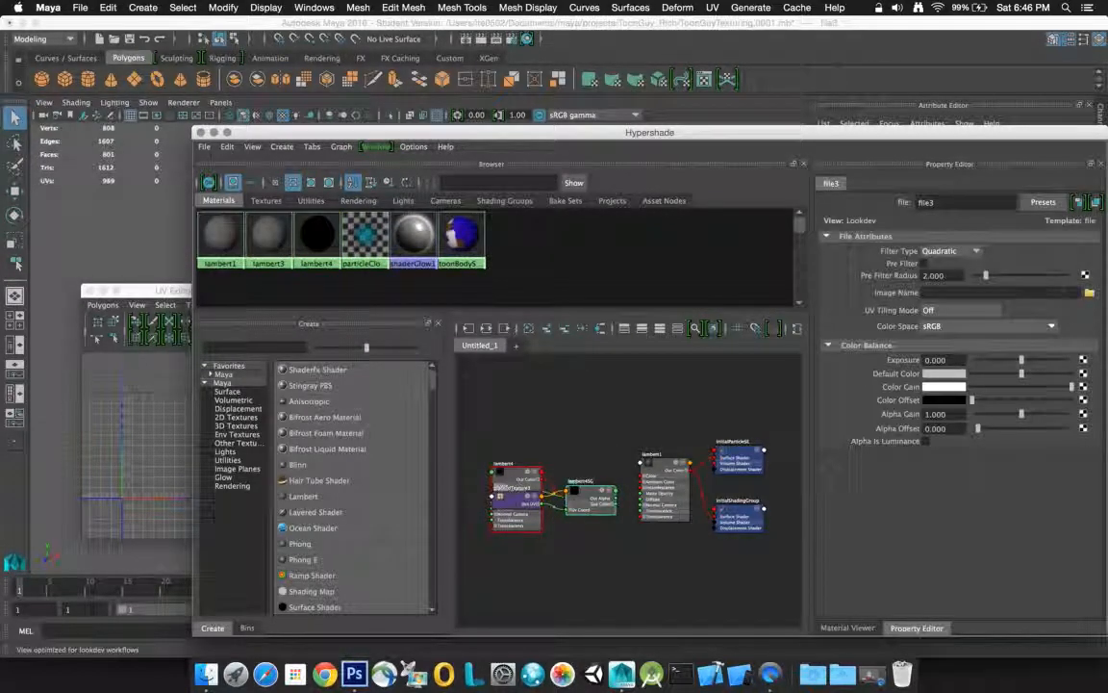
left_click(1089, 293)
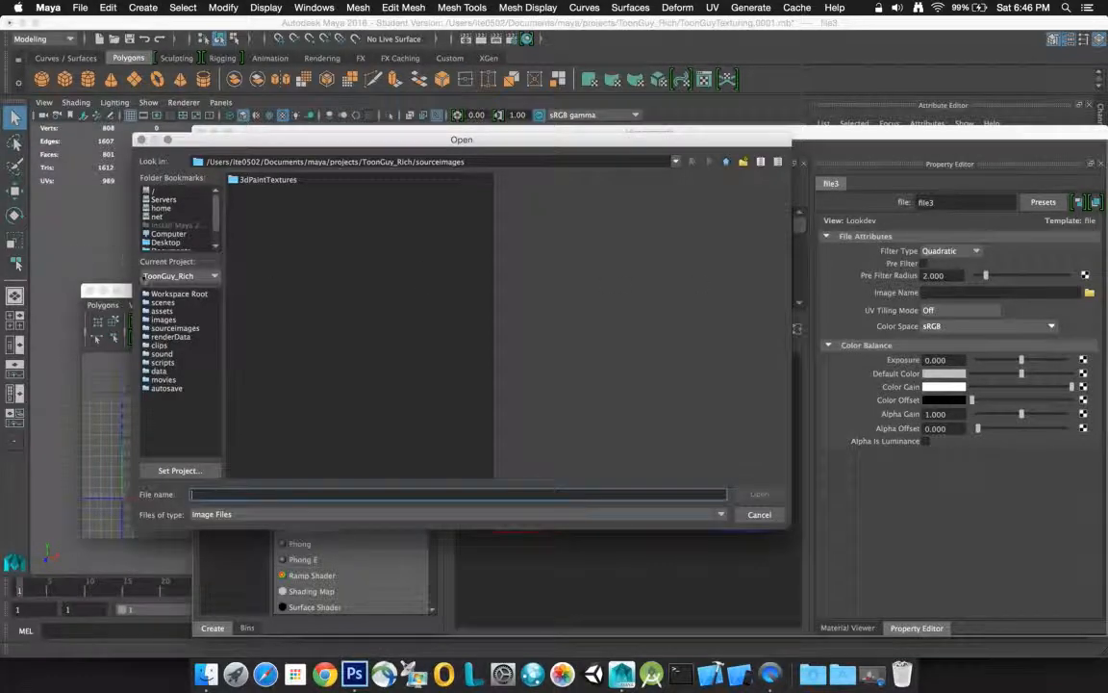
left_click(179, 293)
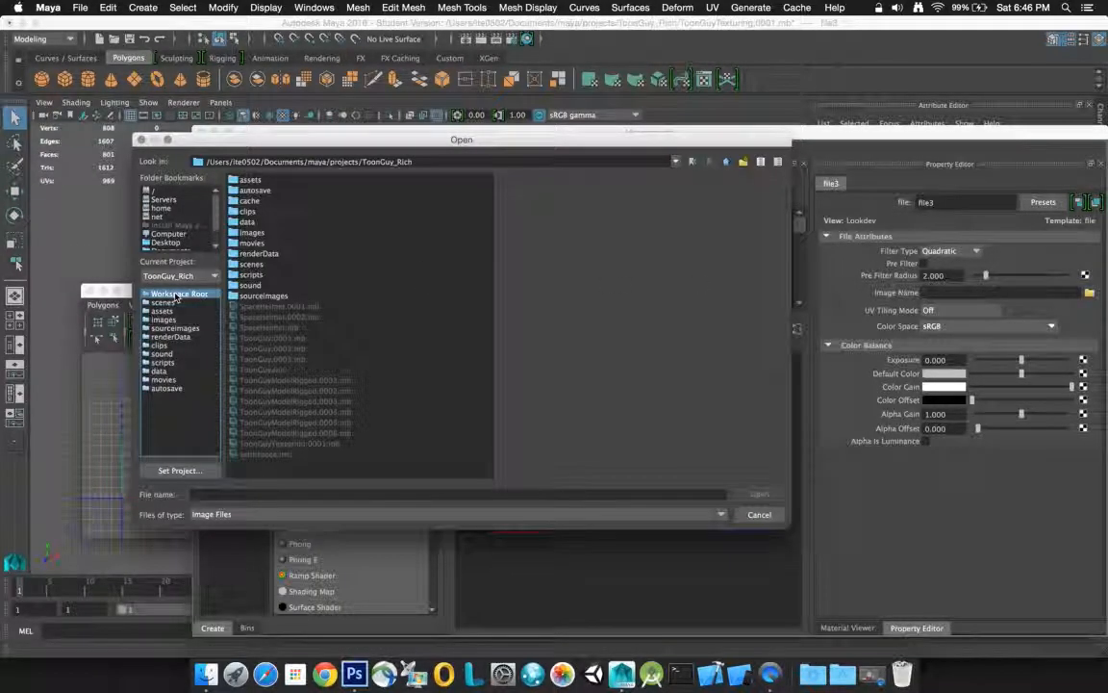
double_click(252, 232)
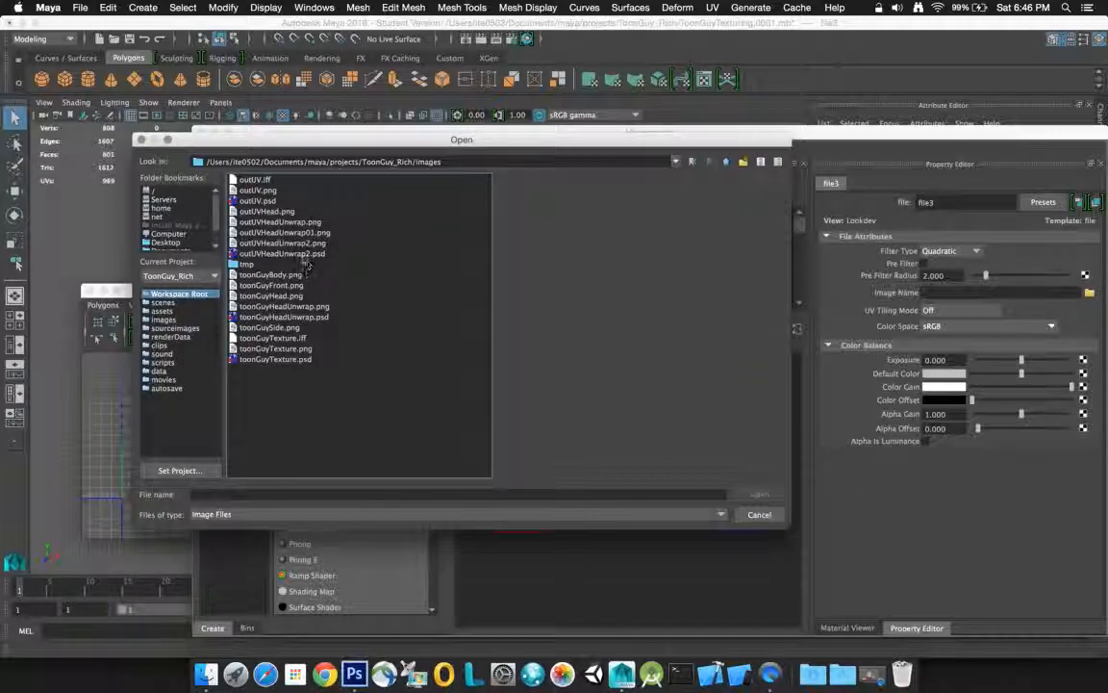
left_click(289, 243)
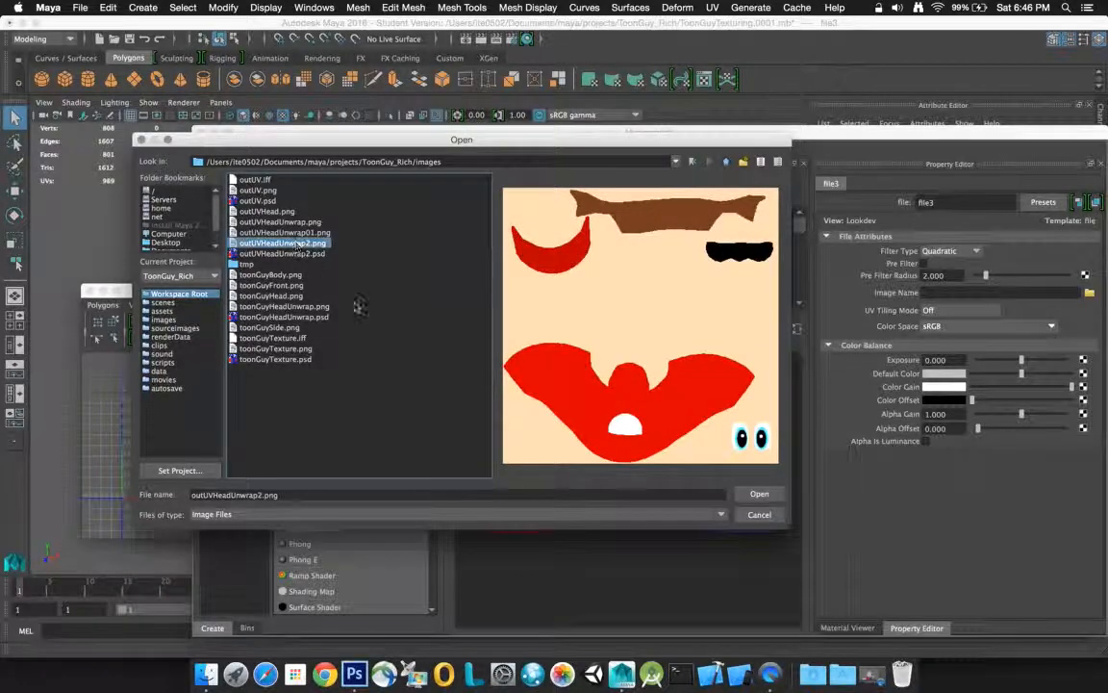
left_click(768, 492)
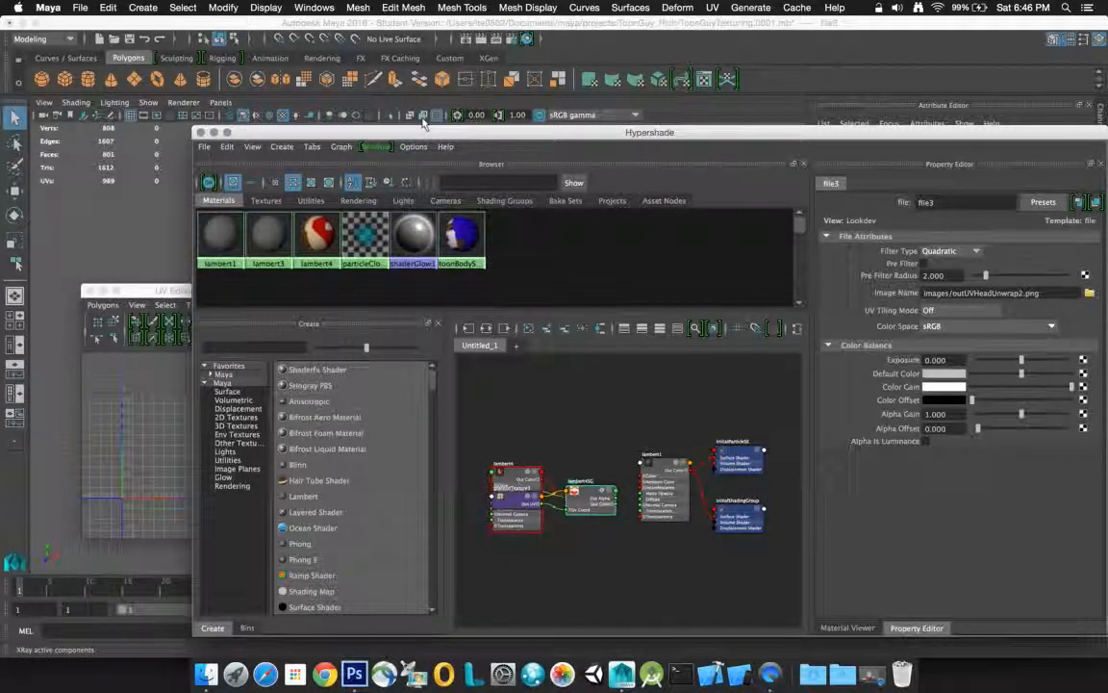
Apply the textured lambert4 material to the head model and inspect the result from the side and below
left_click_drag(414, 134, 838, 202)
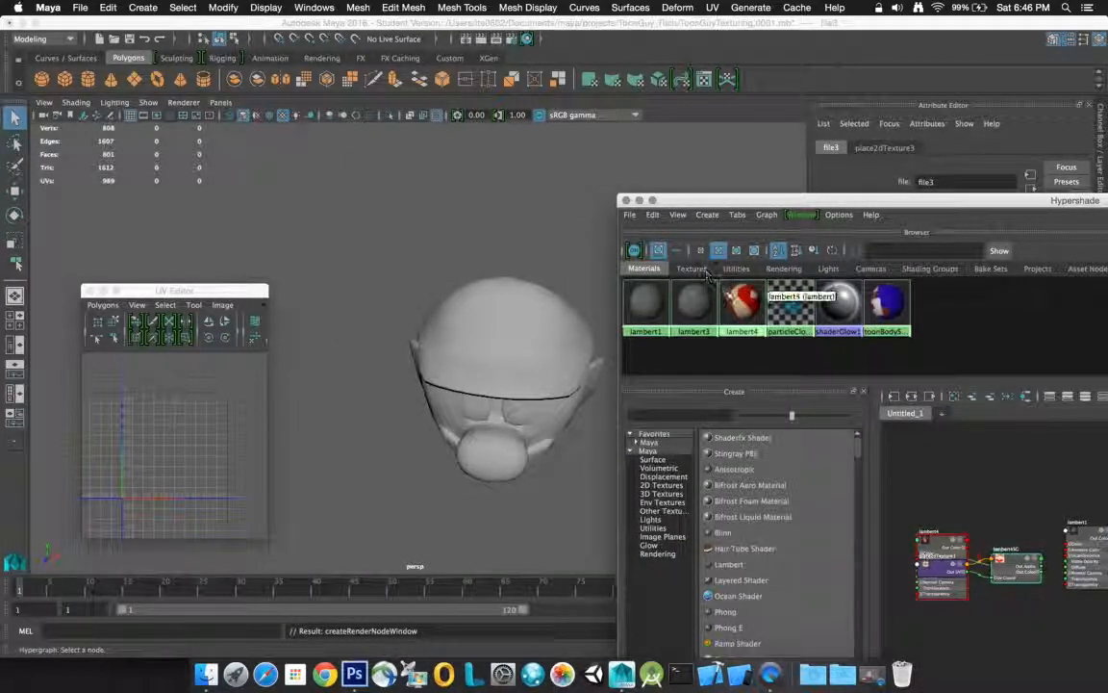
middle_click_drag(737, 302, 516, 344)
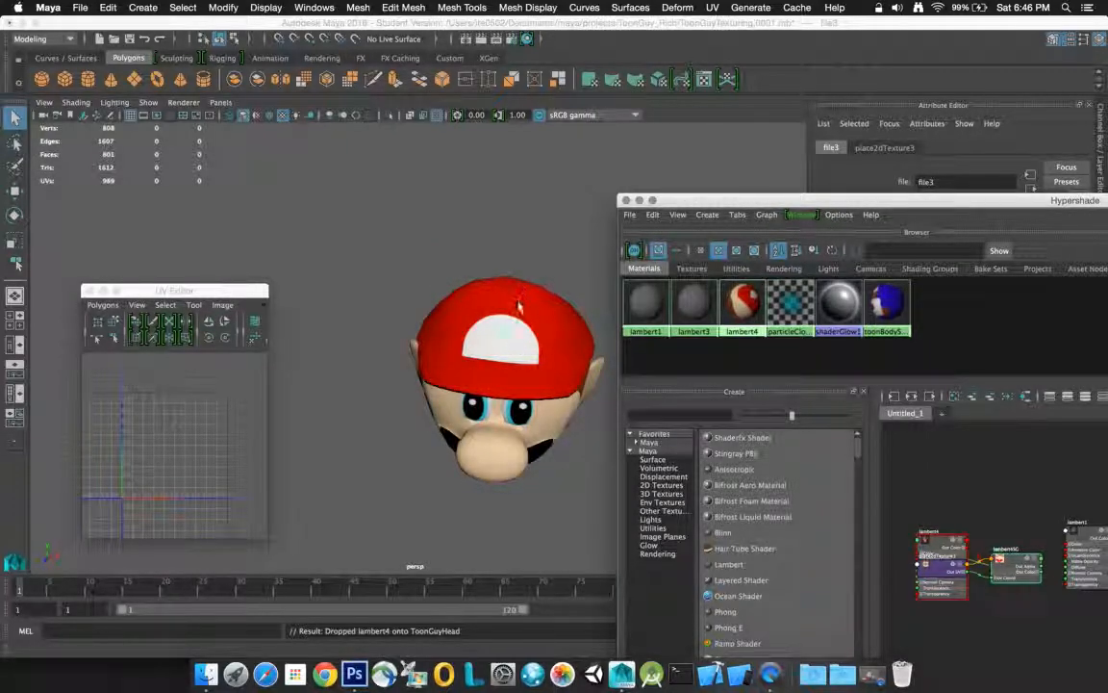
left_click_drag(517, 306, 397, 217, "alt")
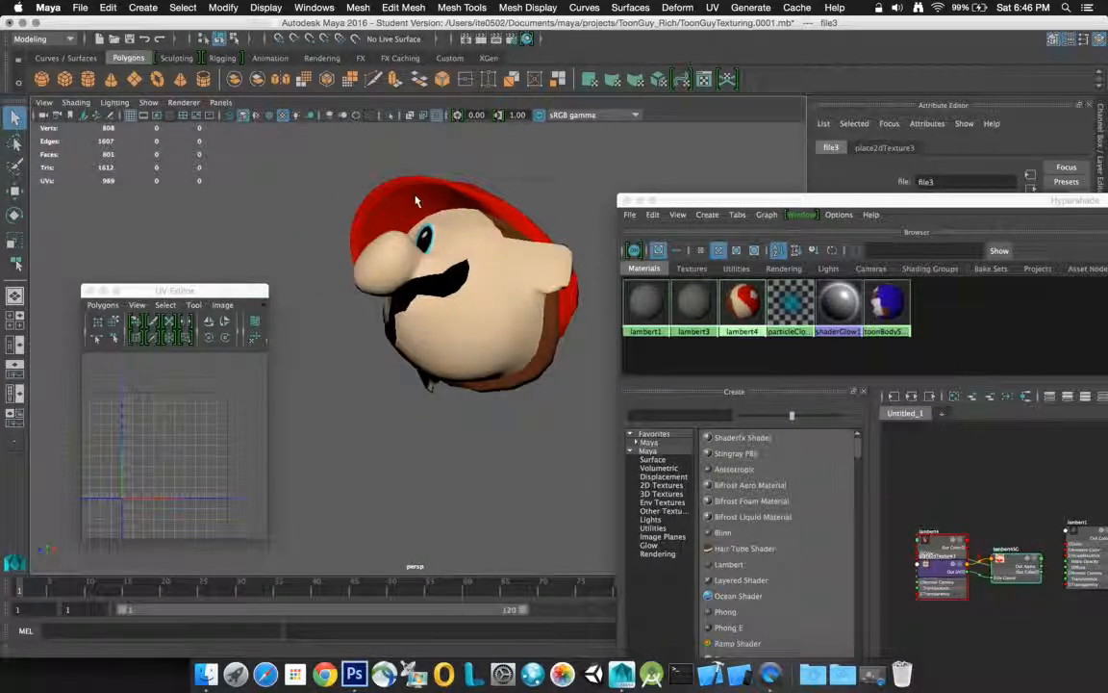
Examine the textured head from the front, checking it against the layered texture in Photoshop, then return to Maya
left_click_drag(475, 206, 566, 285, "alt")
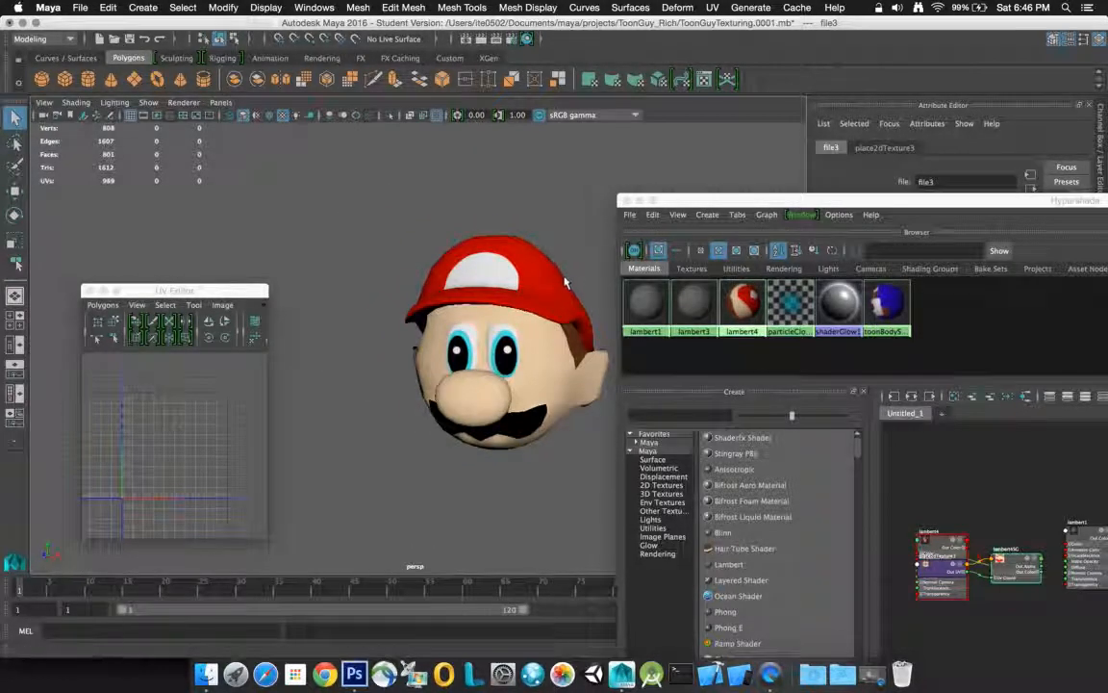
left_click(354, 673)
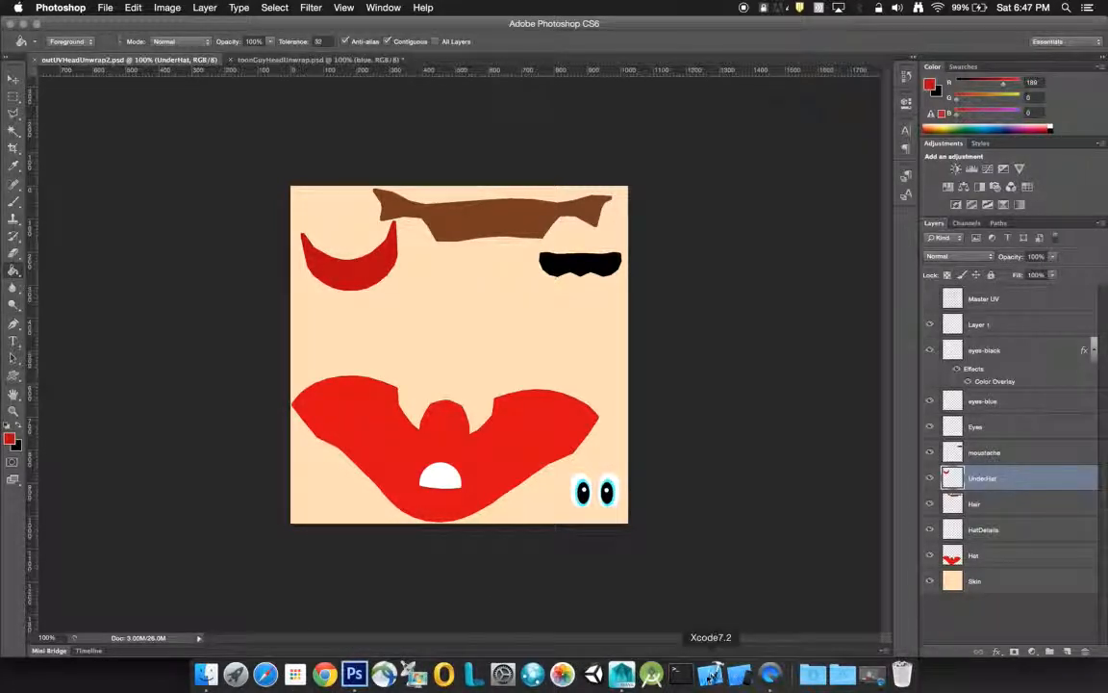
left_click(619, 676)
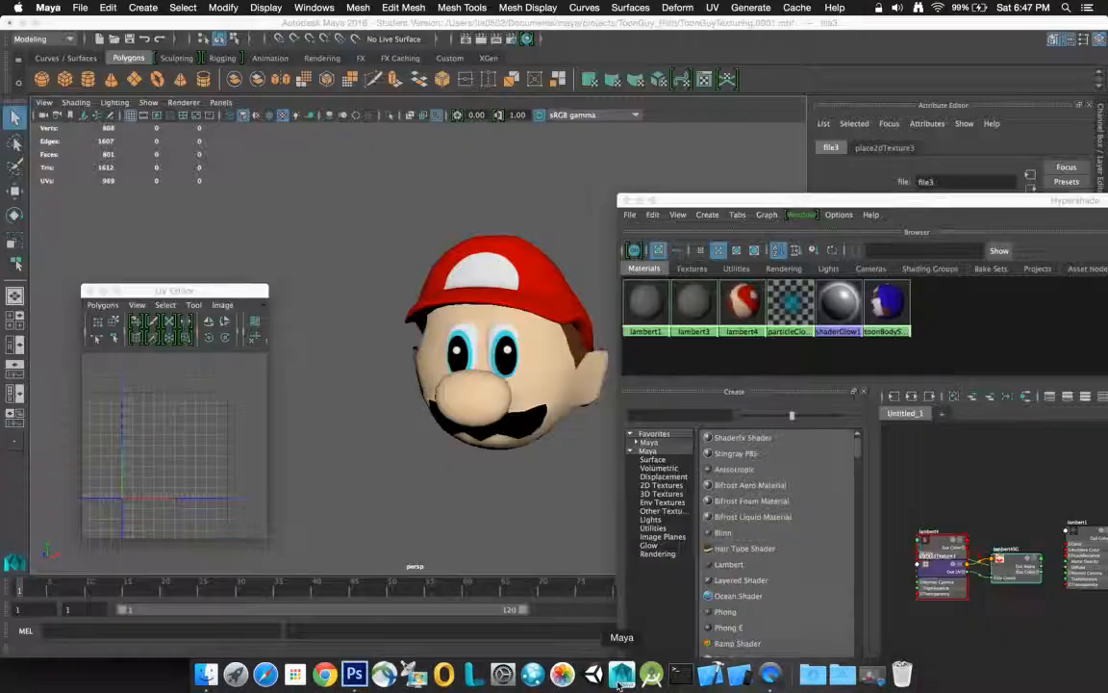
right_click_drag(498, 385, 343, 371)
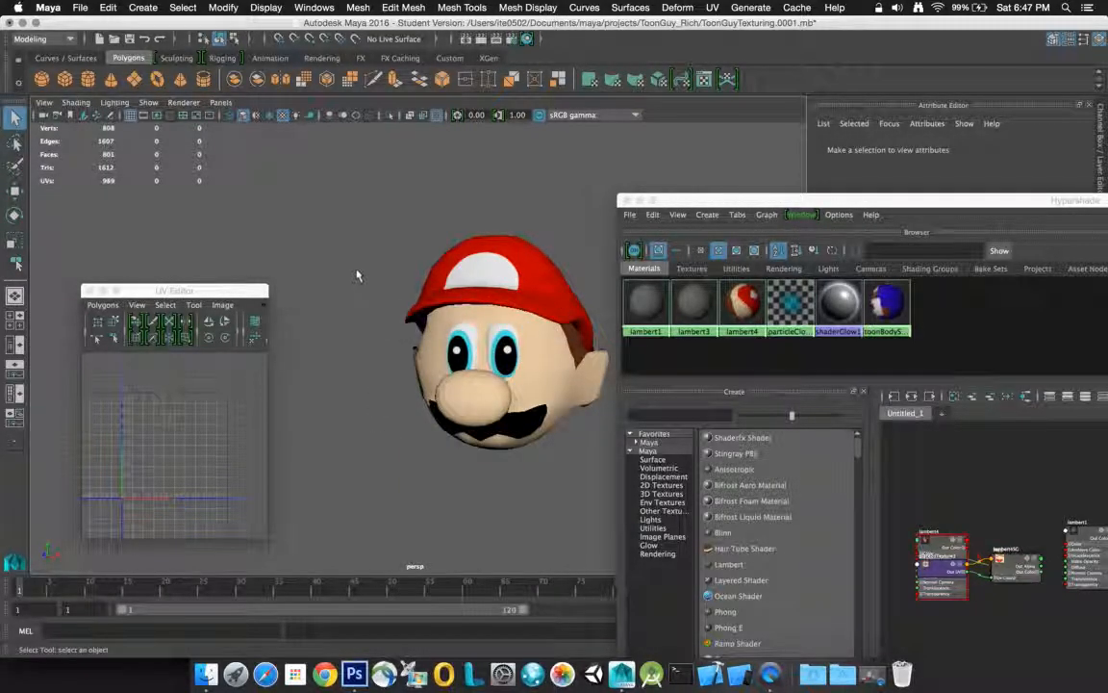
mouse_move(402, 322)
left_mouse_down("alt")
mouse_move(356, 332)
mouse_move(487, 322)
mouse_move(442, 337)
mouse_move(384, 322)
mouse_move(409, 321)
left_mouse_up("alt")
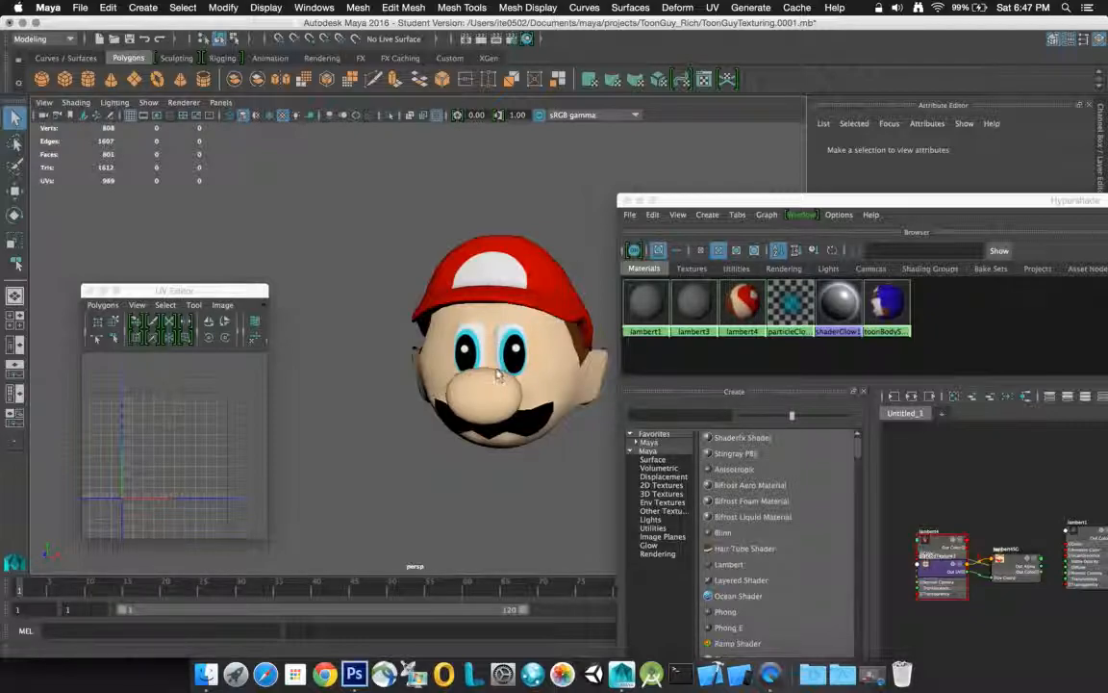
mouse_move(438, 405)
left_mouse_down("alt")
mouse_move(492, 397)
mouse_move(356, 395)
mouse_move(428, 390)
left_mouse_up("alt")
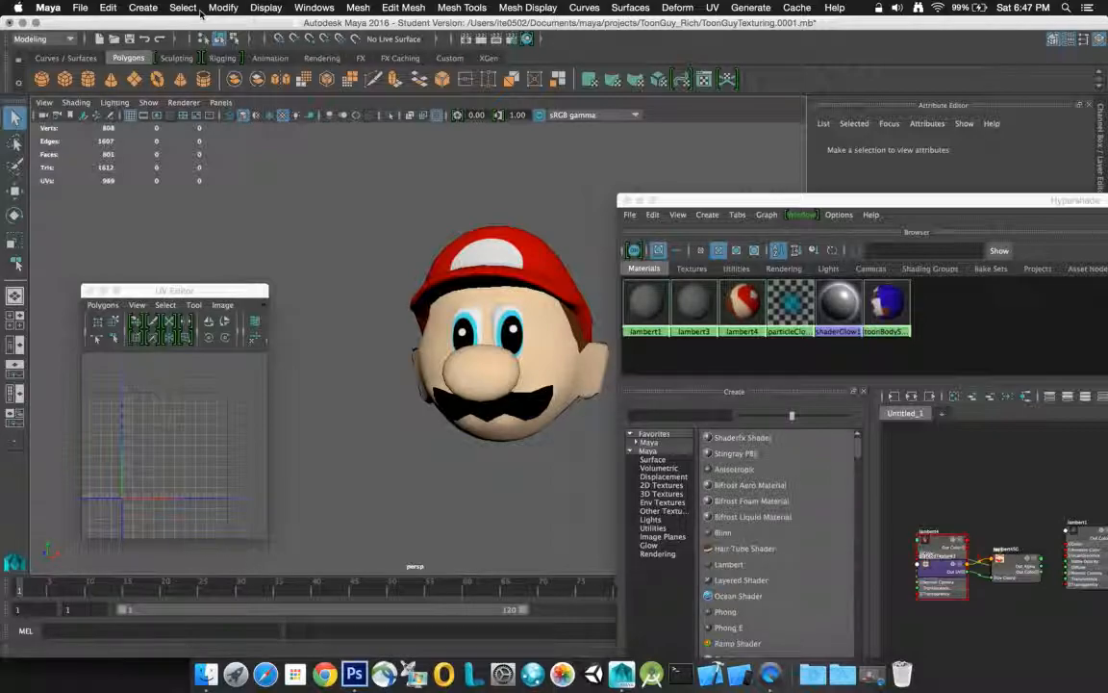
Close the Hypershade and place the UV Editor window beside the head model
left_click(625, 200)
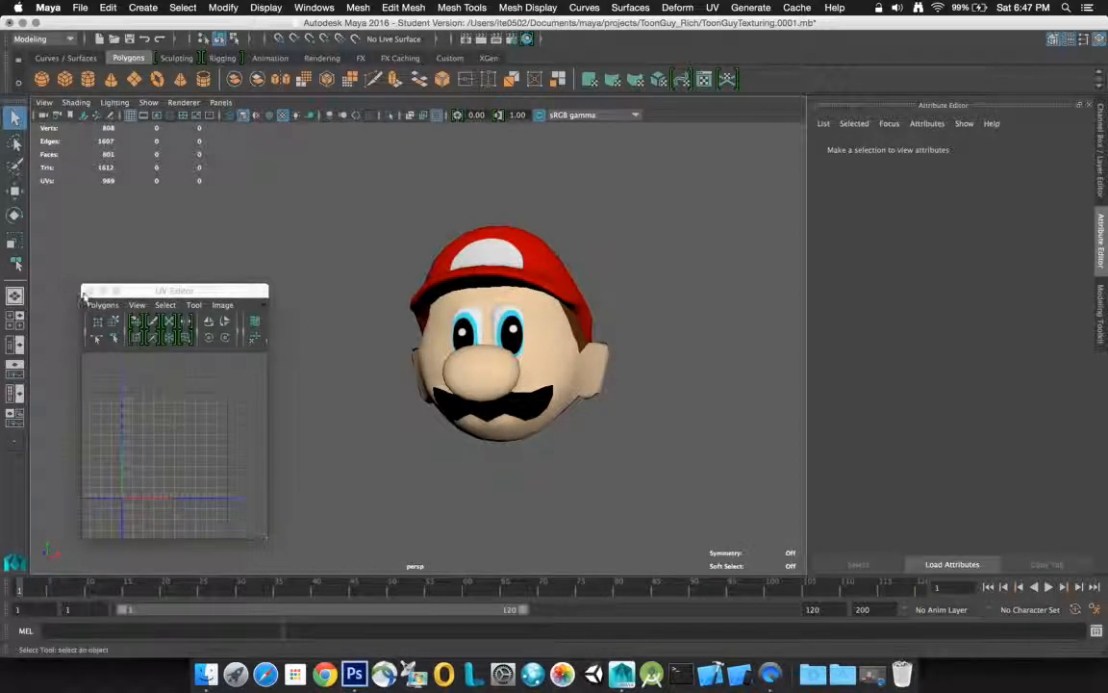
left_click(88, 292)
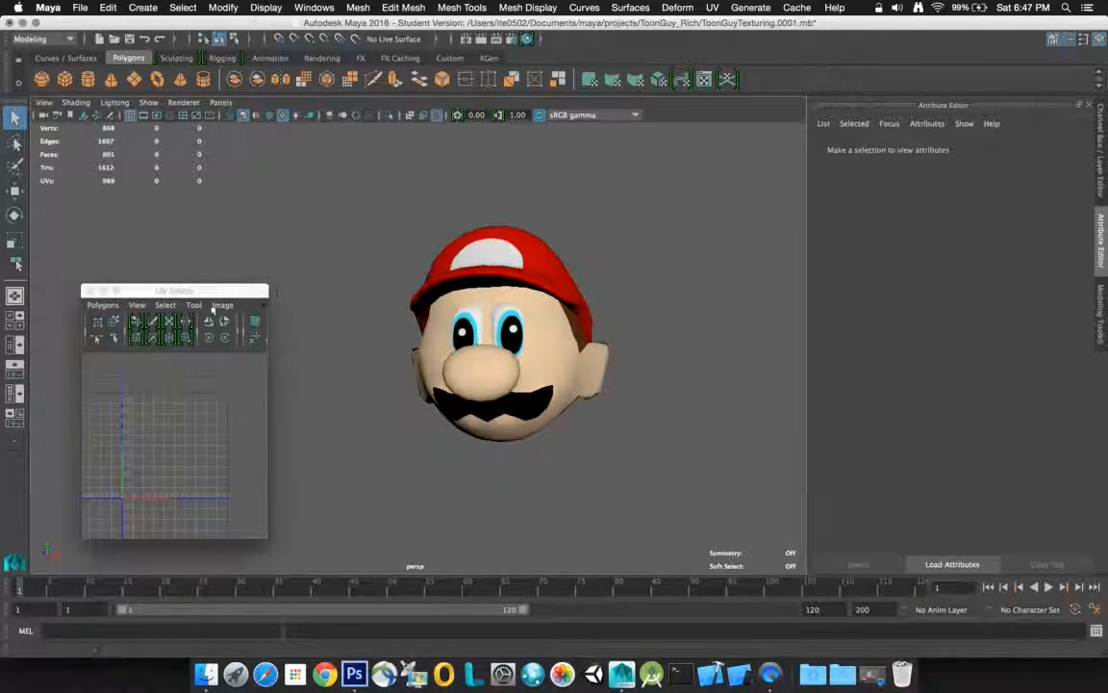
left_click_drag(213, 290, 309, 227)
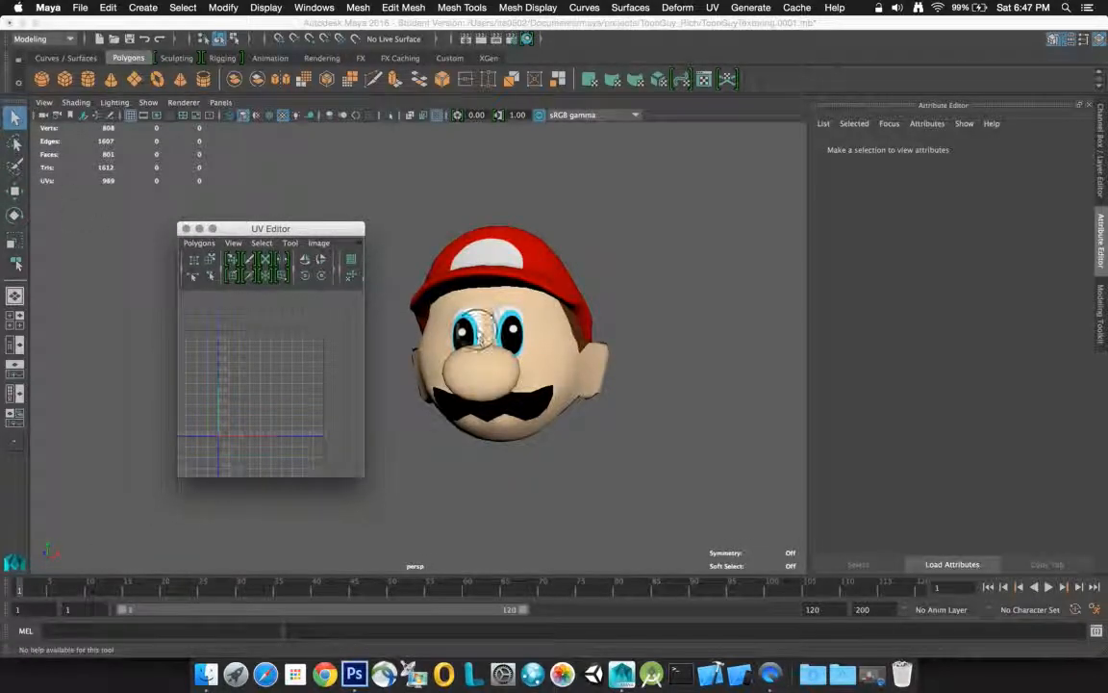
Examine how the head's UV shells line up with the painted texture in the UV Editor, enlarging the window to check
left_click(433, 303)
scroll(290, 357, "down", 3)
scroll(292, 358, "up", 6)
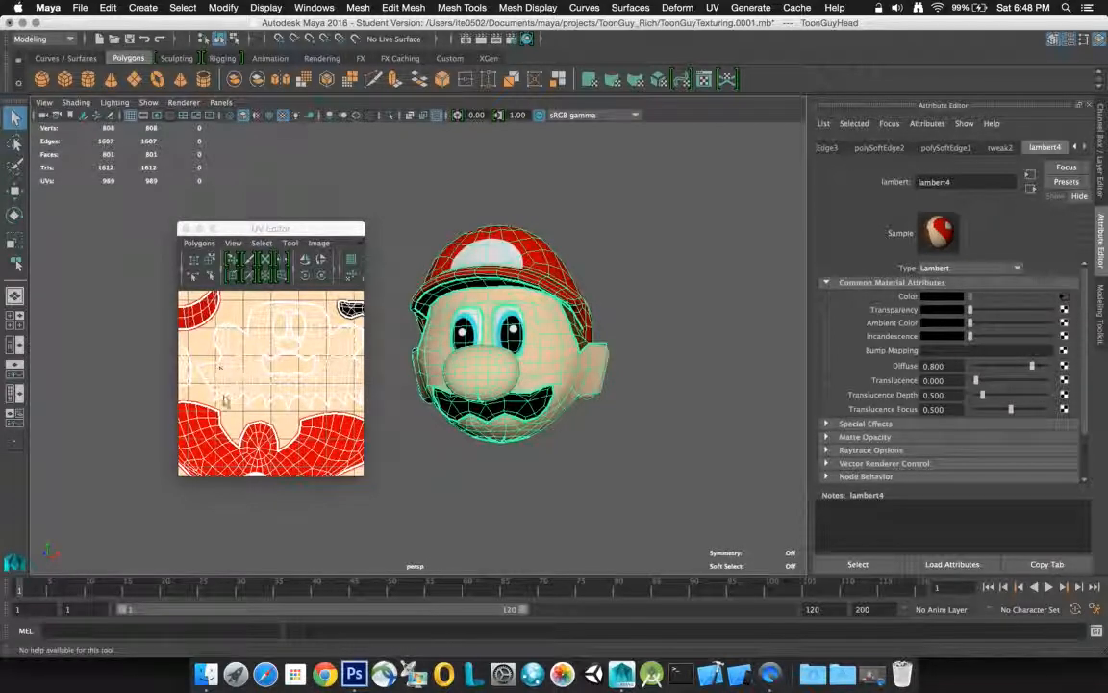
scroll(236, 409, "down", 2)
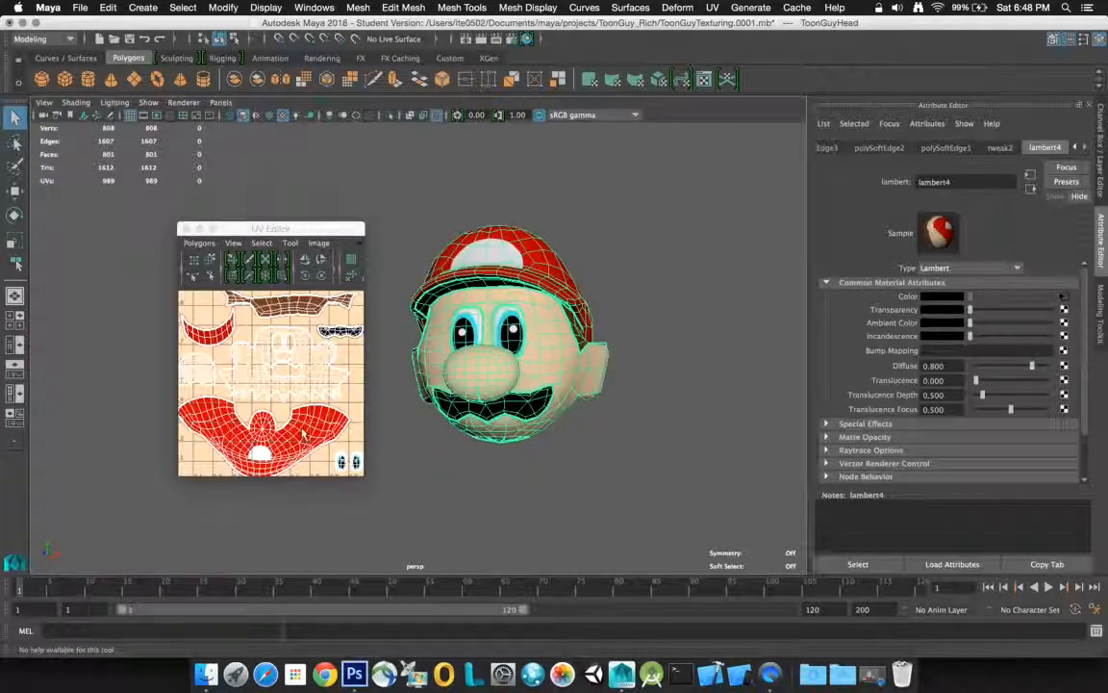
left_click(218, 230)
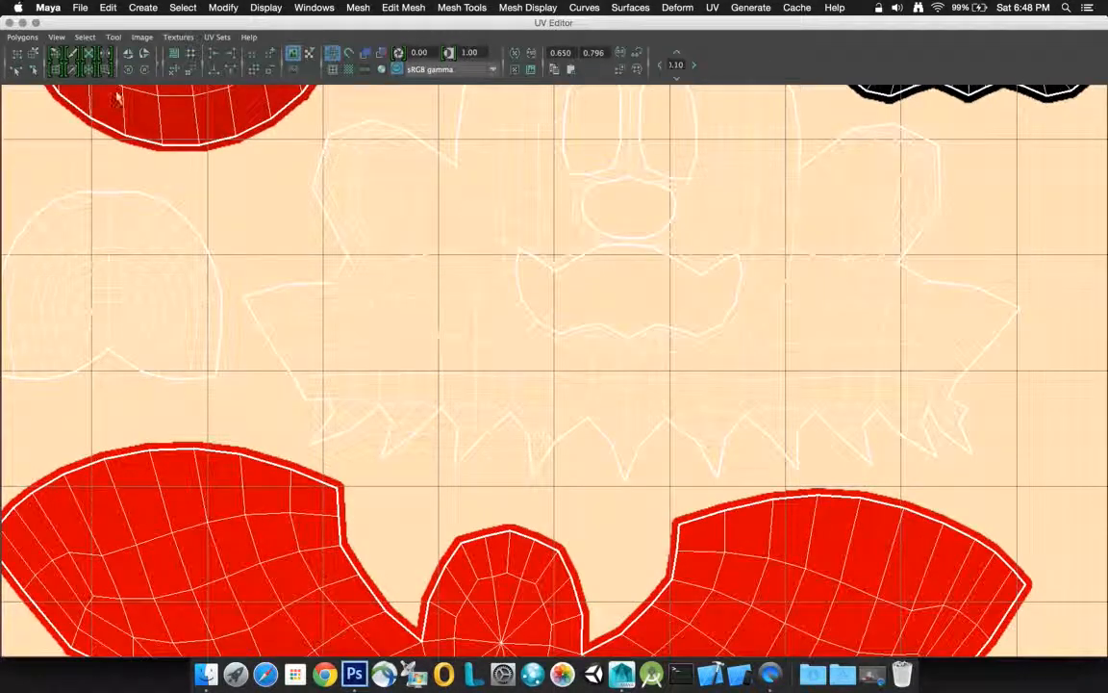
left_click(36, 23)
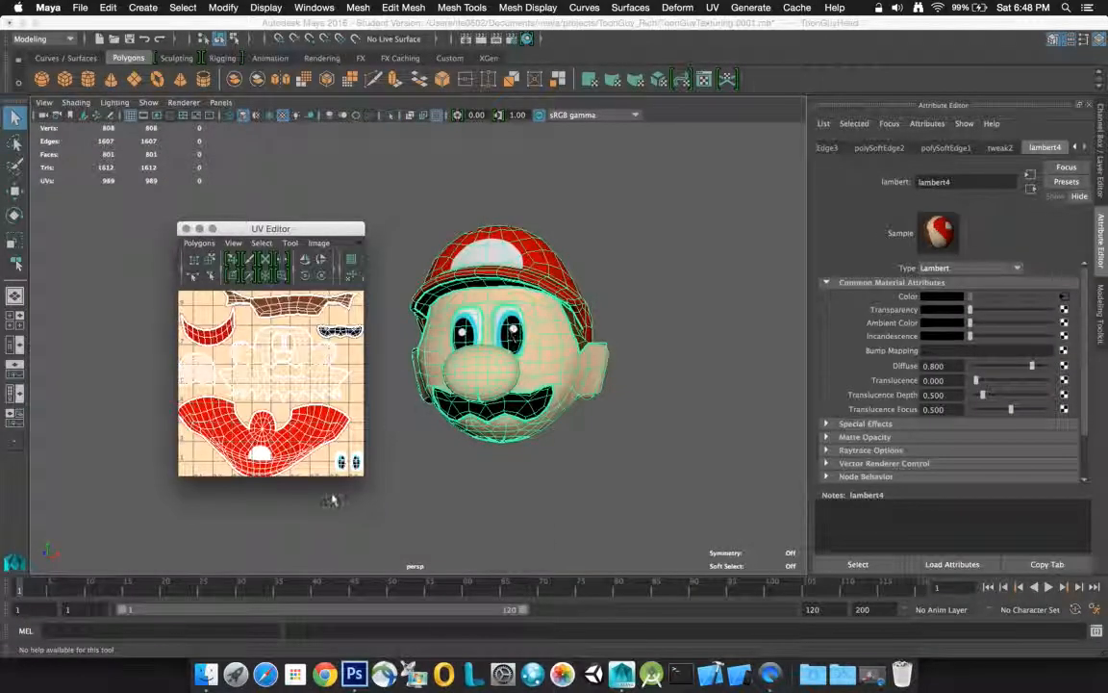
right_click_drag(443, 312, 484, 288)
left_click(445, 215)
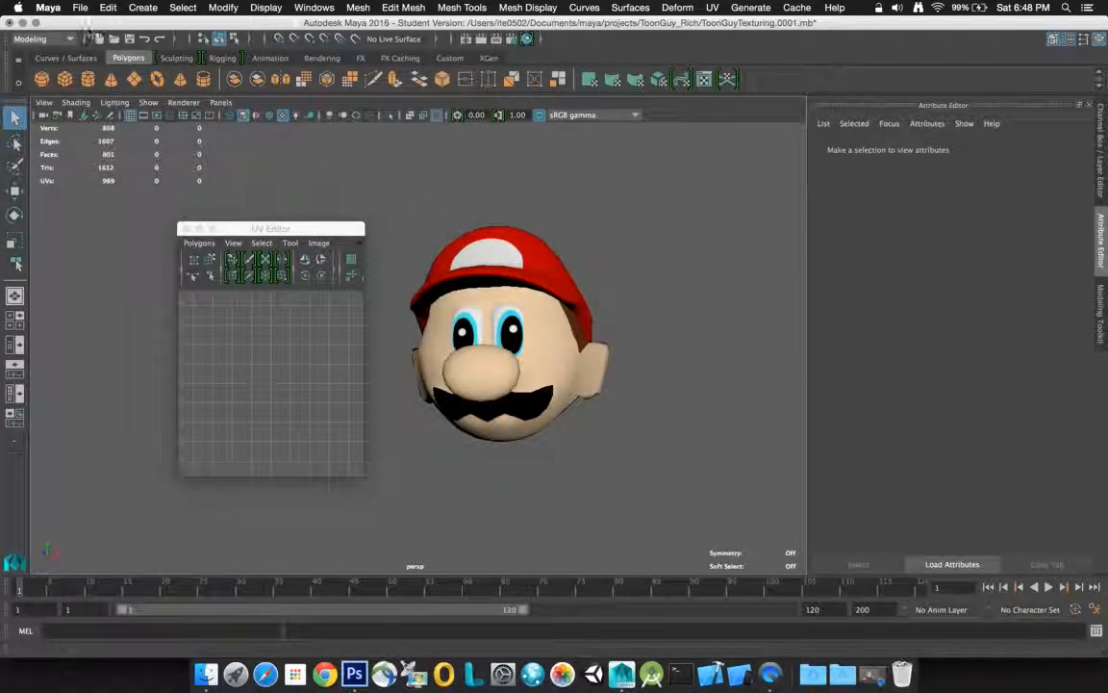
Save the scene as the next incremental version
left_click(86, 11)
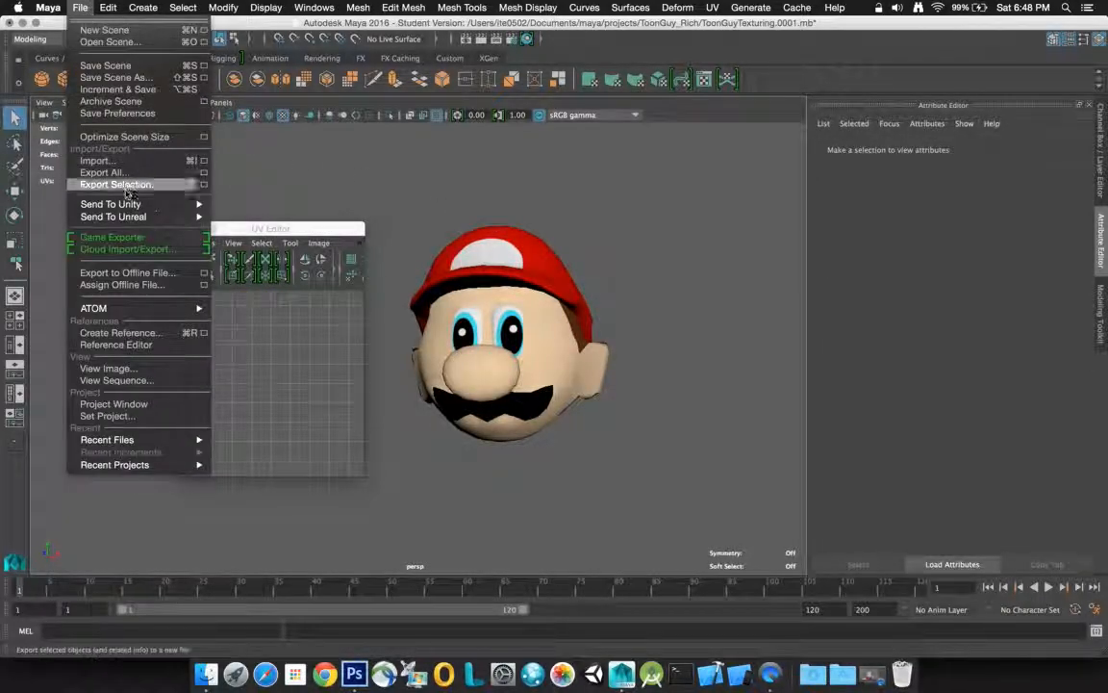
left_click(136, 93)
left_click(519, 363)
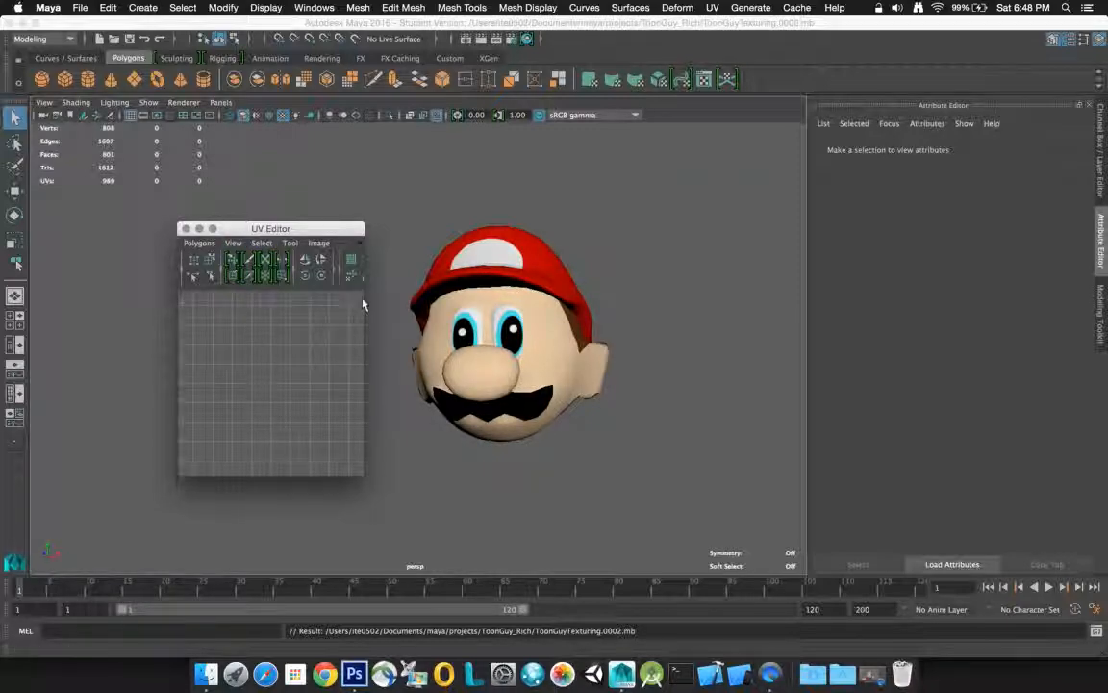
Put the head into multi-component selection and pick the eye beside the ear to locate its shell in the UV Editor
left_click(499, 316)
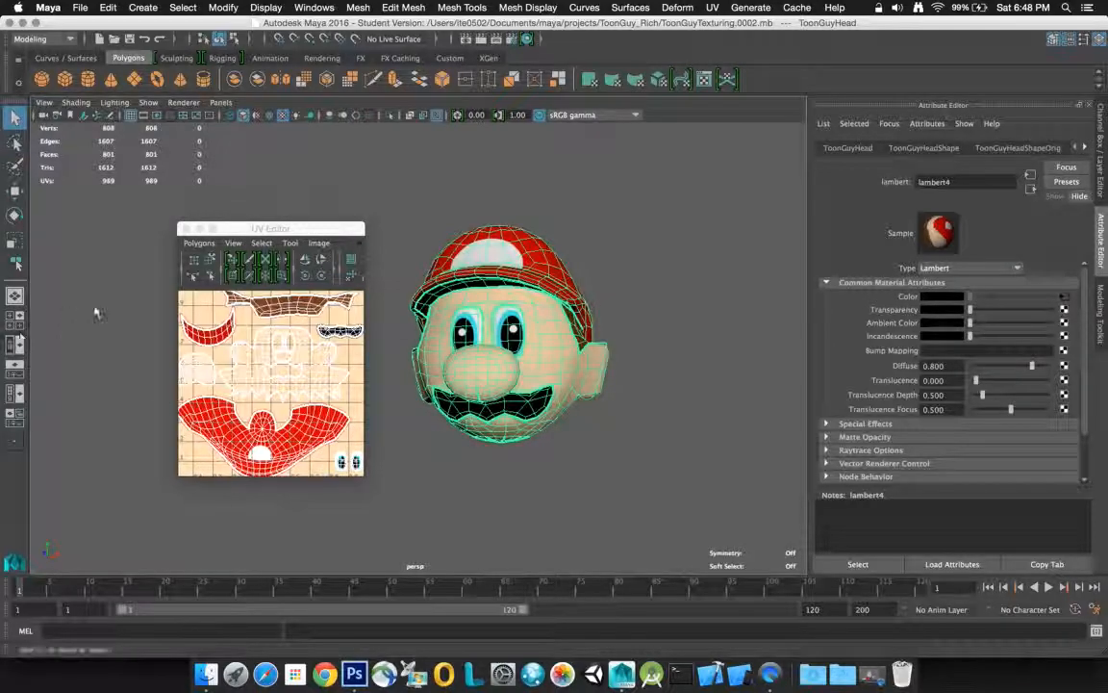
right_click(463, 321)
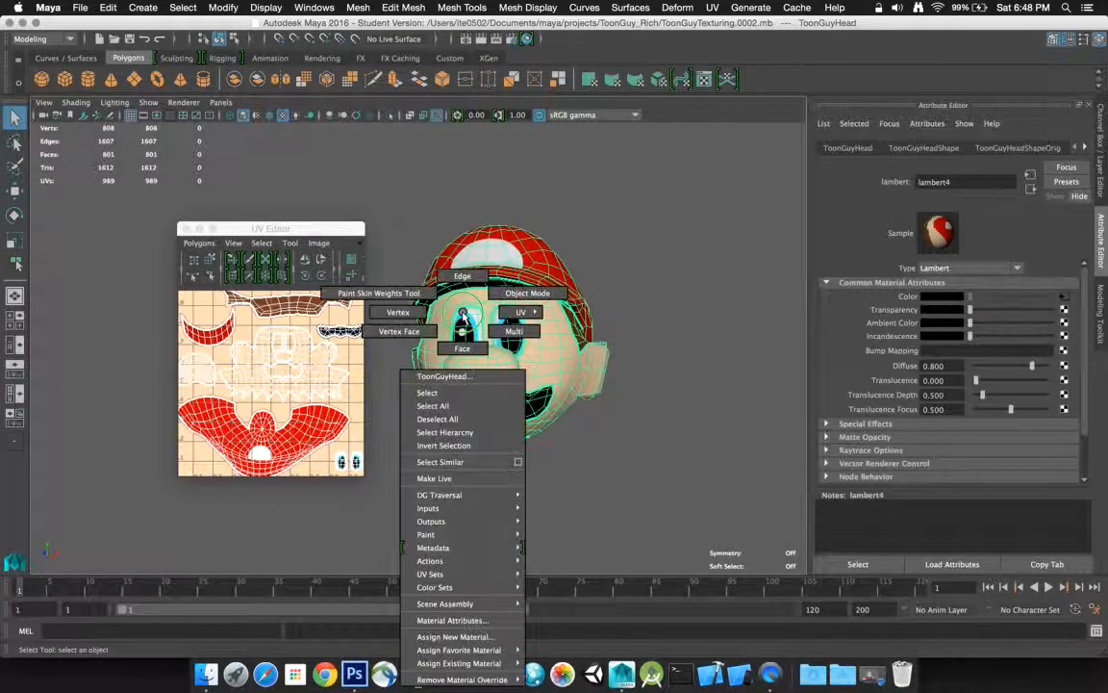
left_click(513, 331)
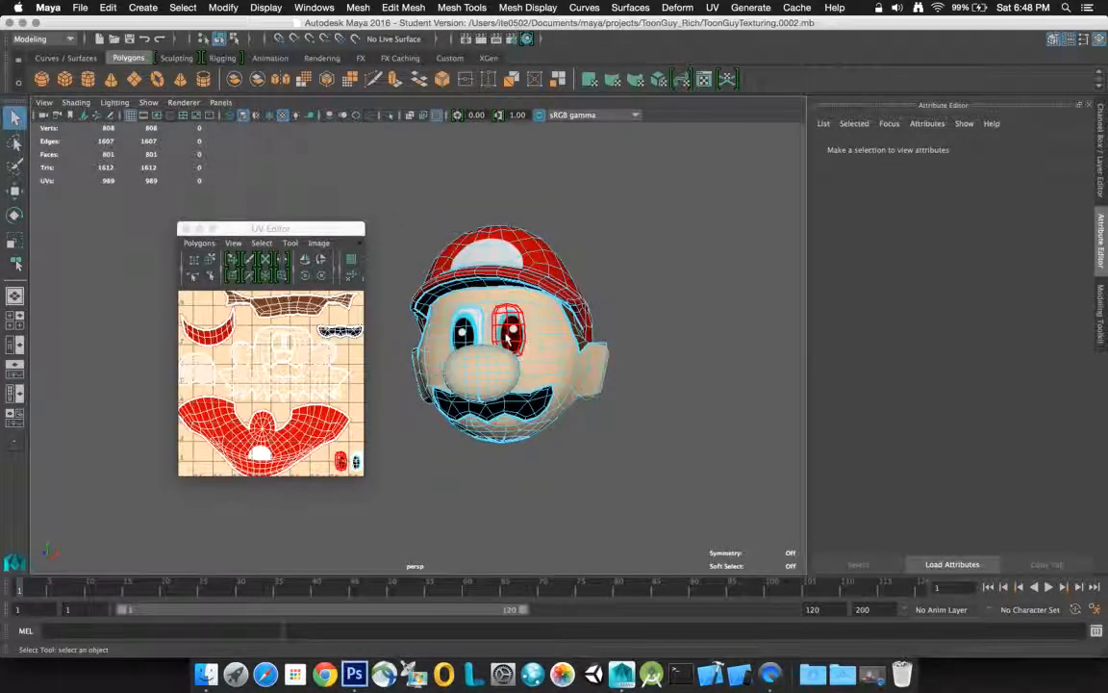
left_click(507, 334)
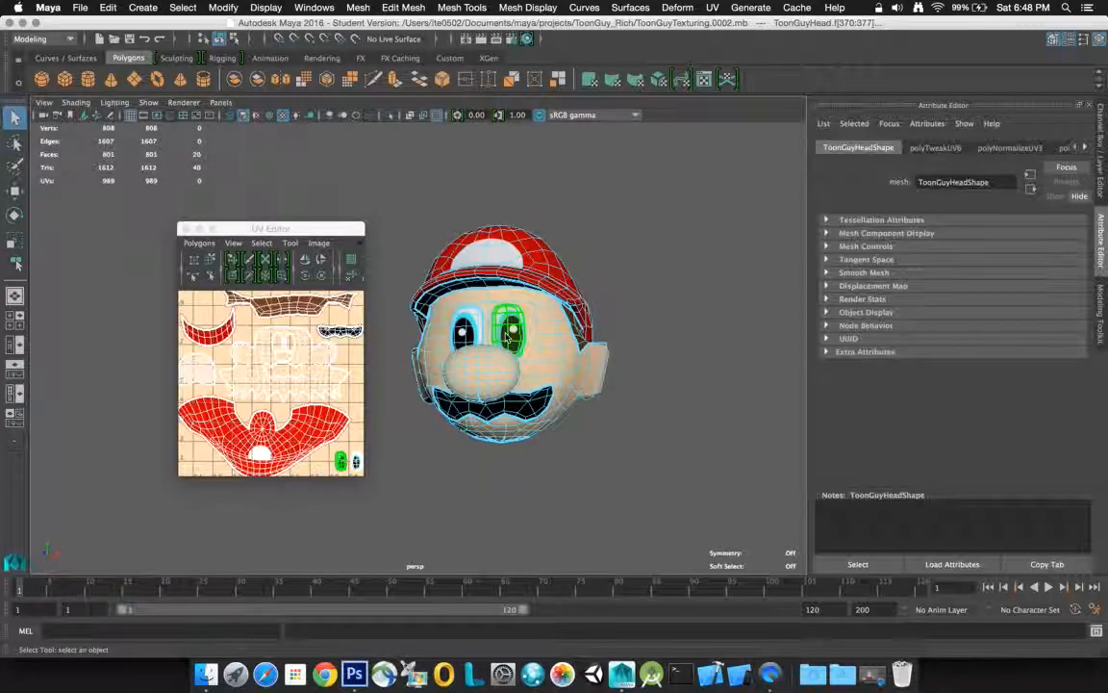
left_click(341, 463)
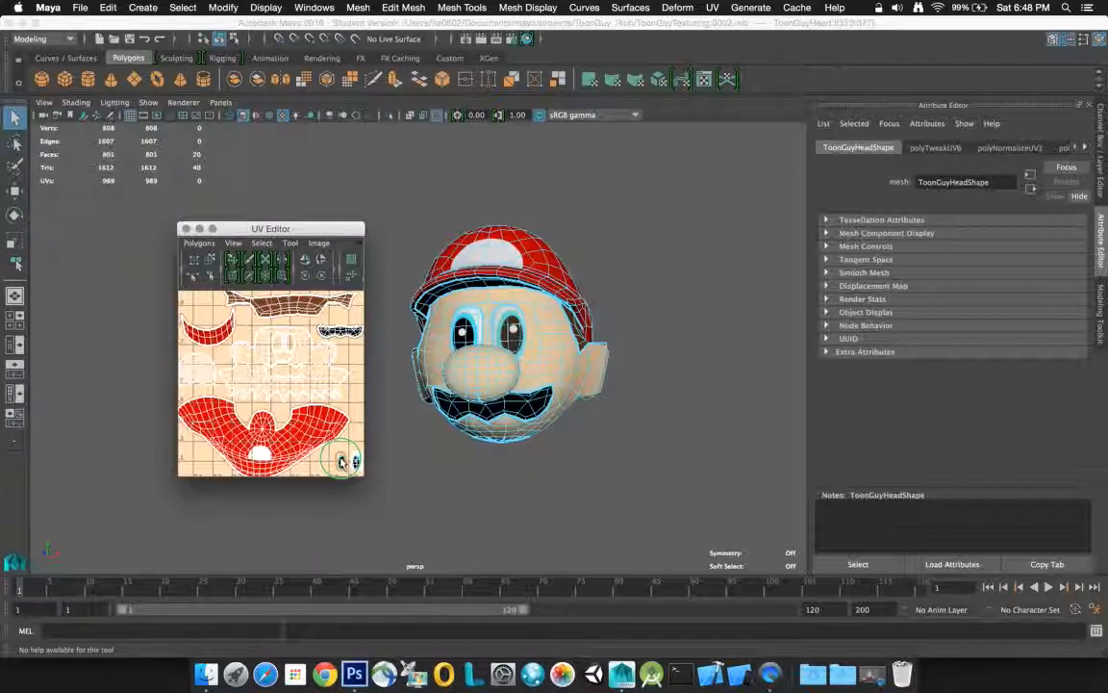
Try shifting the eye's UV shell off the painted eye and back over it, undoing the last small UV move
right_click(341, 463)
right_click_drag(339, 463, 340, 483)
left_click(341, 467)
left_click_drag(340, 465, 329, 465)
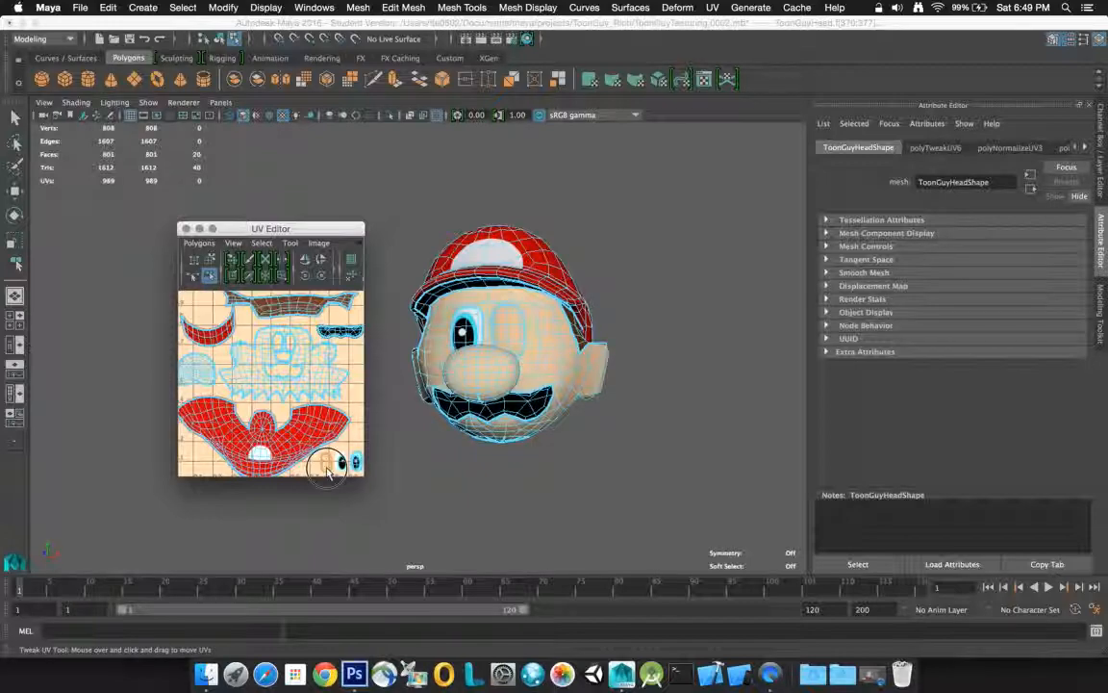
mouse_move(328, 468)
left_mouse_down()
mouse_move(273, 371)
mouse_move(320, 392)
mouse_move(339, 337)
mouse_move(313, 308)
mouse_move(308, 317)
mouse_move(289, 303)
mouse_move(303, 313)
mouse_move(299, 339)
mouse_move(268, 377)
mouse_move(202, 342)
mouse_move(236, 411)
mouse_move(241, 371)
mouse_move(313, 463)
mouse_move(343, 468)
left_mouse_up()
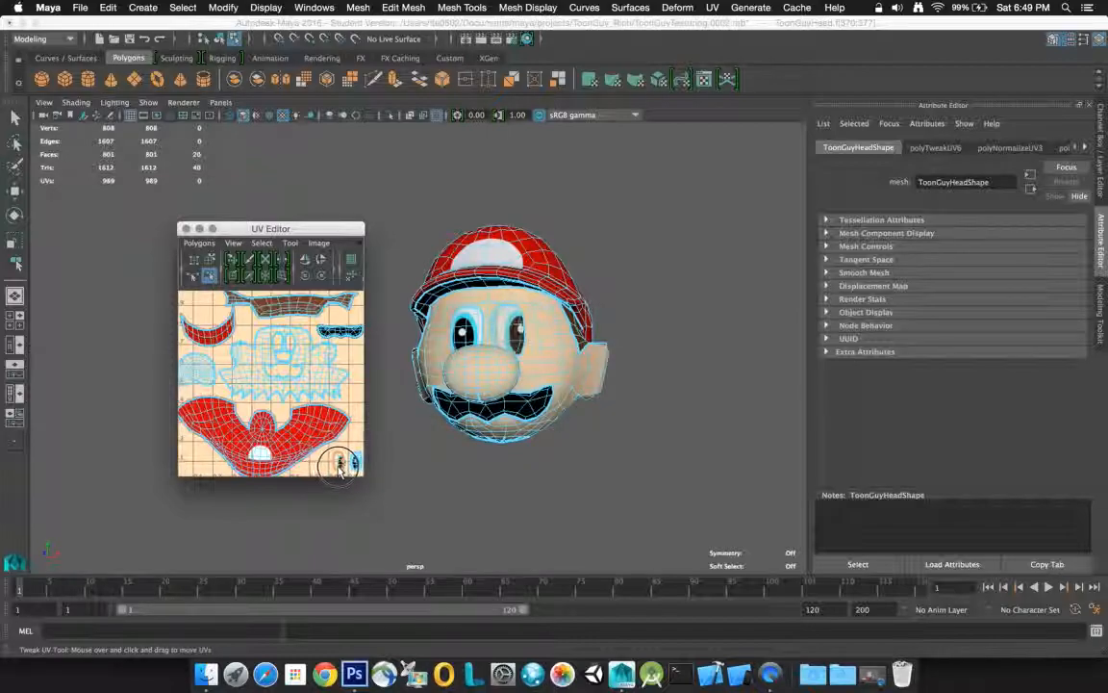
left_click_drag(343, 469, 342, 469)
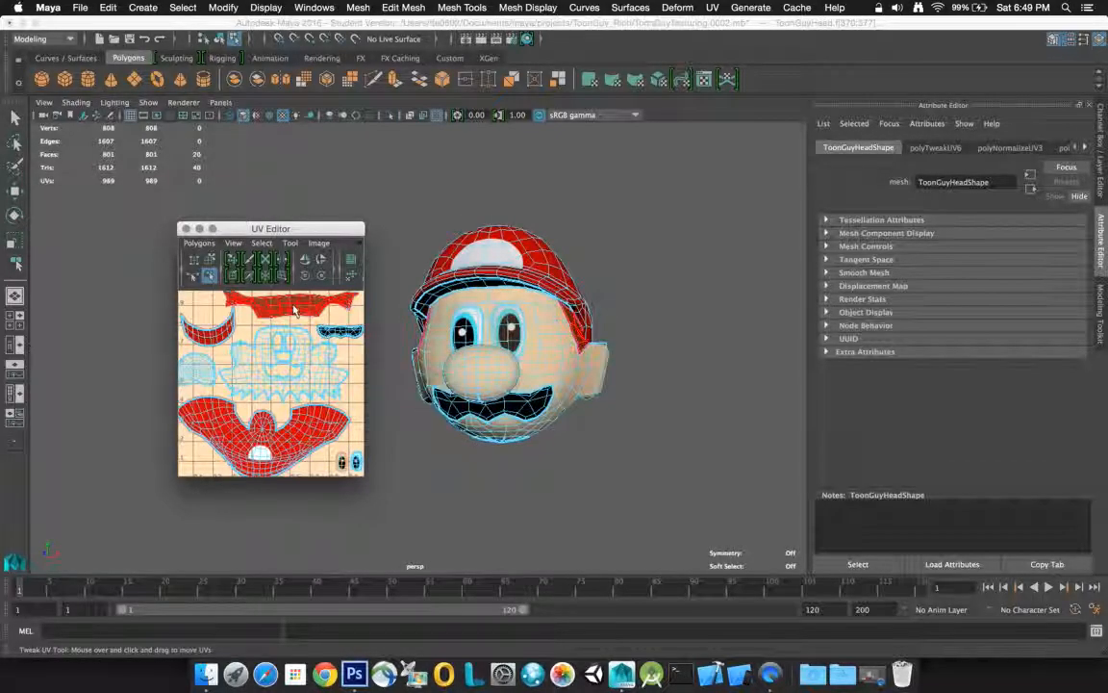
key("z")
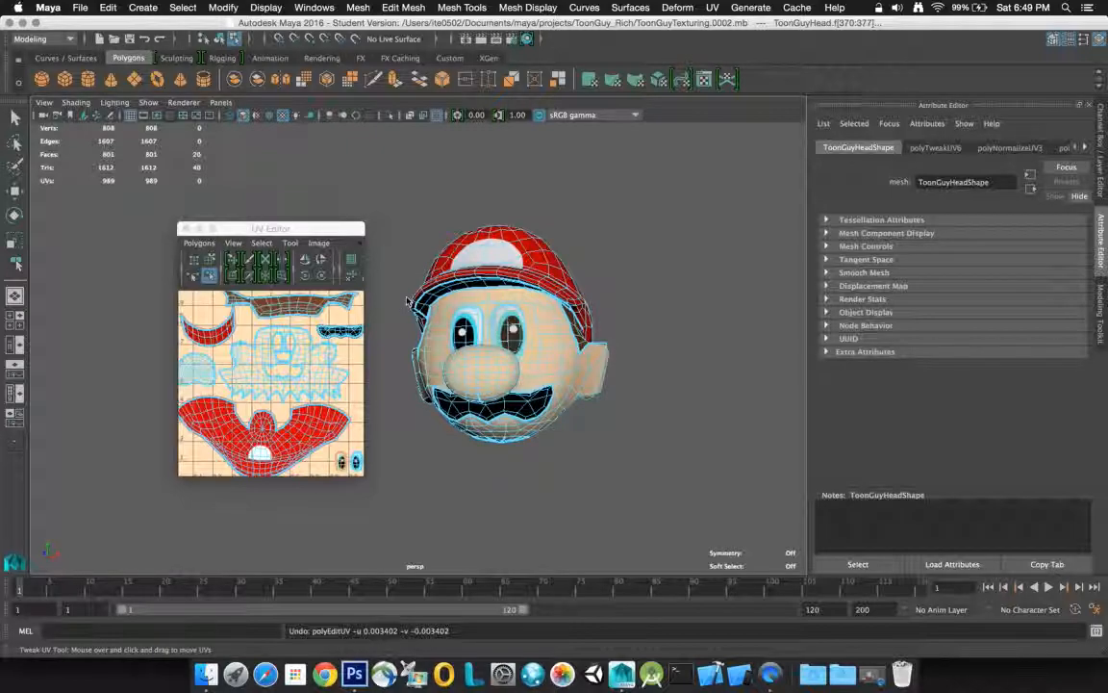
Leave the UV tweak tool, close the UV Editor and return the head to object mode
key("q")
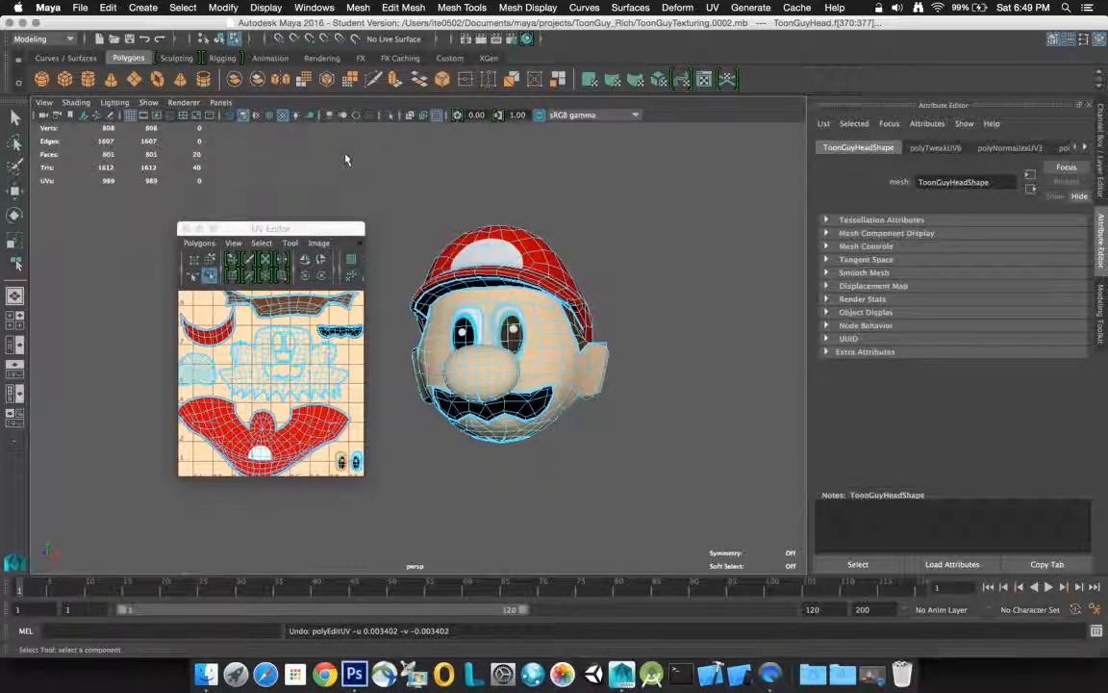
left_click(187, 229)
left_click(522, 187)
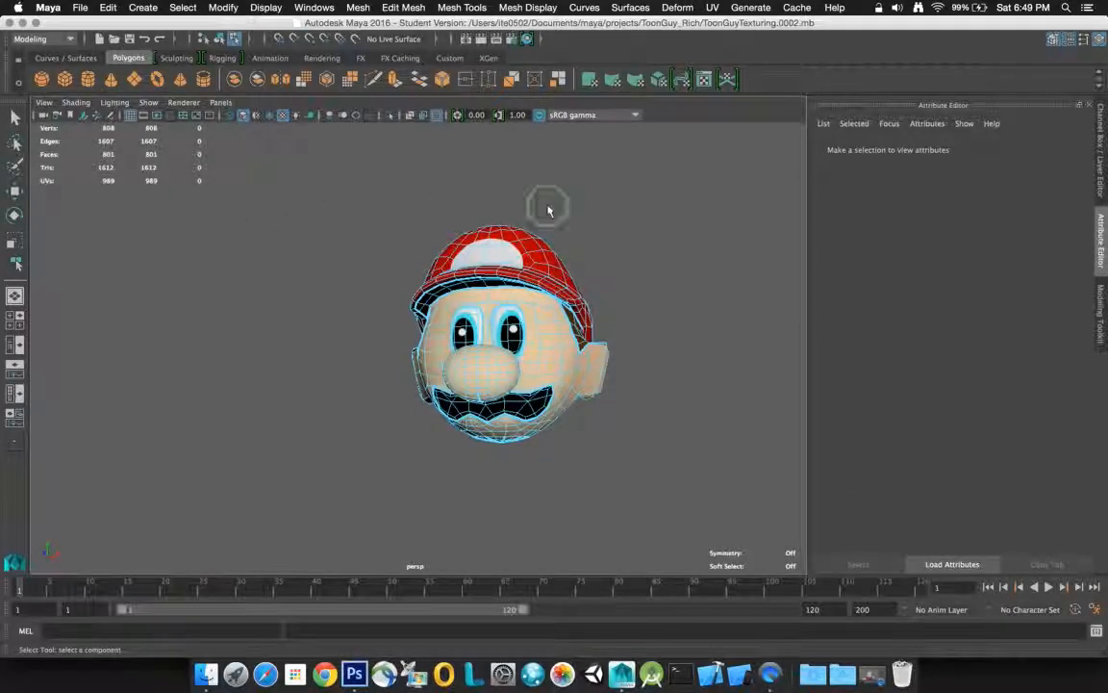
right_click(548, 208)
right_click_drag(548, 208, 598, 188)
right_click(520, 284)
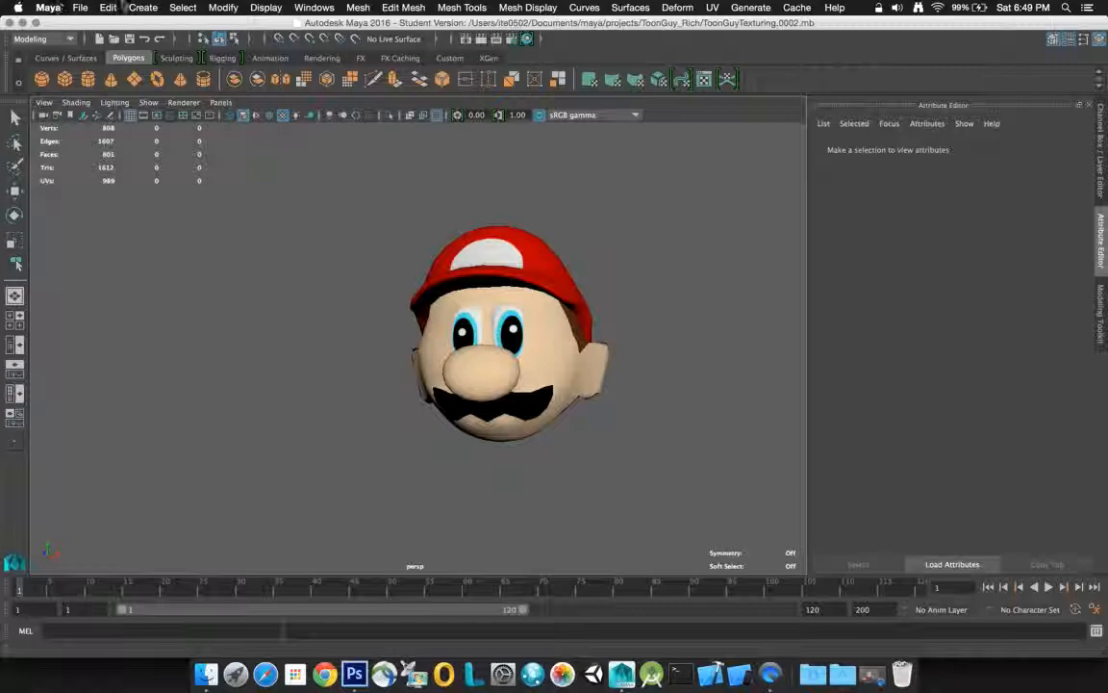
Show all hidden objects in the scene, including the body, rig and hammer
left_click(142, 7)
mouse_move(185, 8)
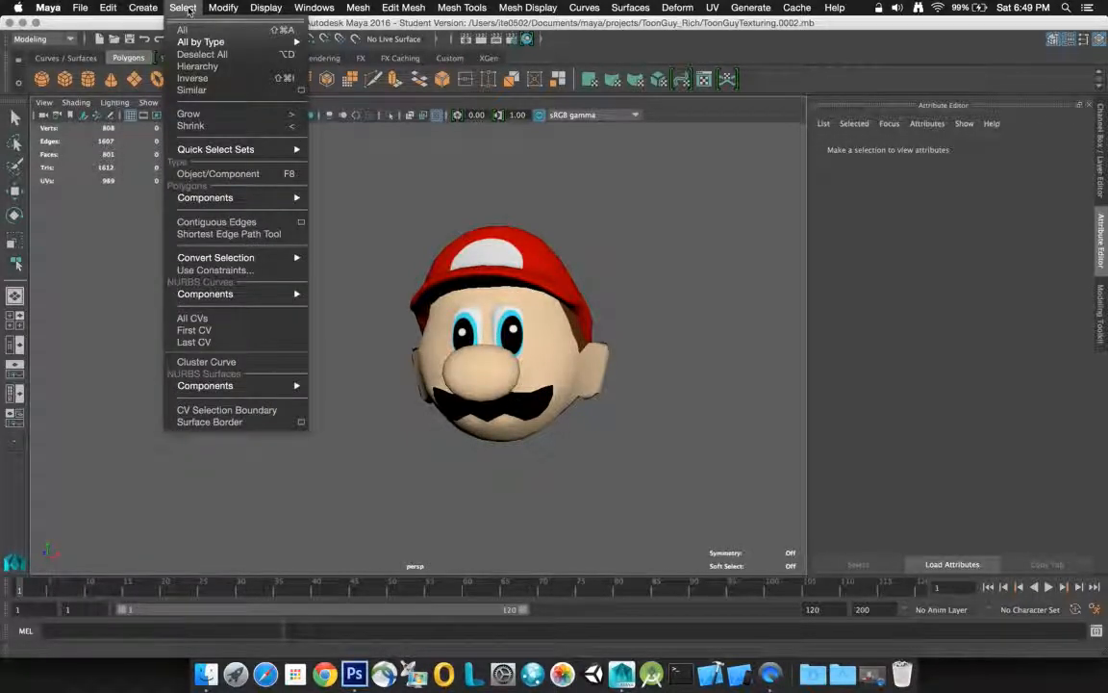
mouse_move(266, 7)
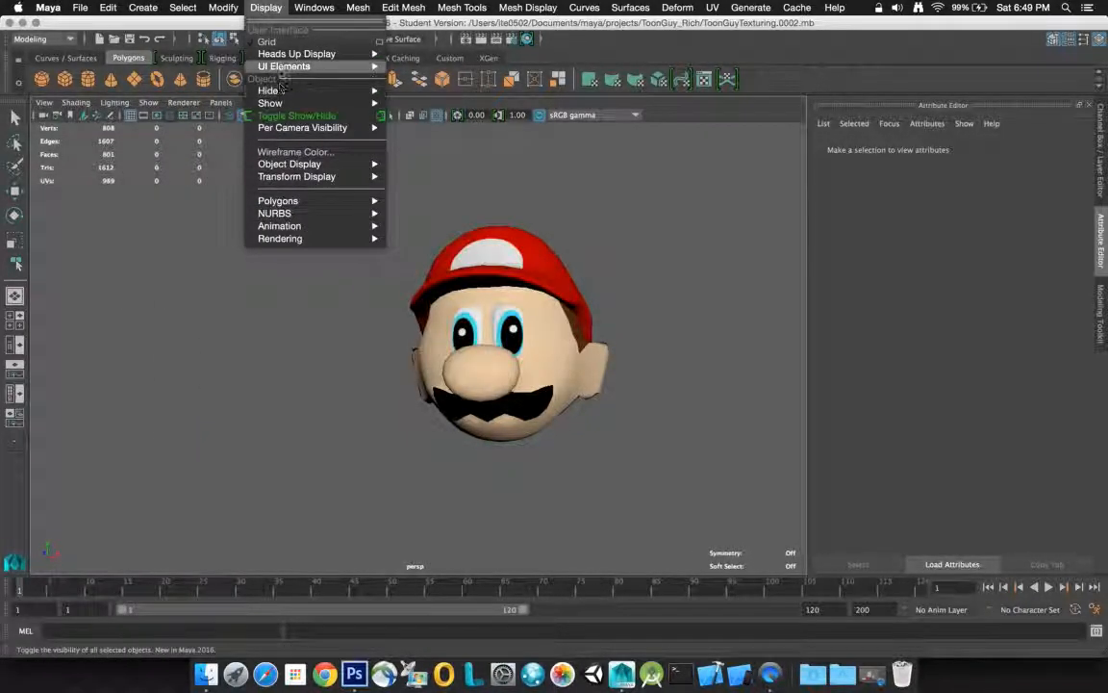
mouse_move(272, 103)
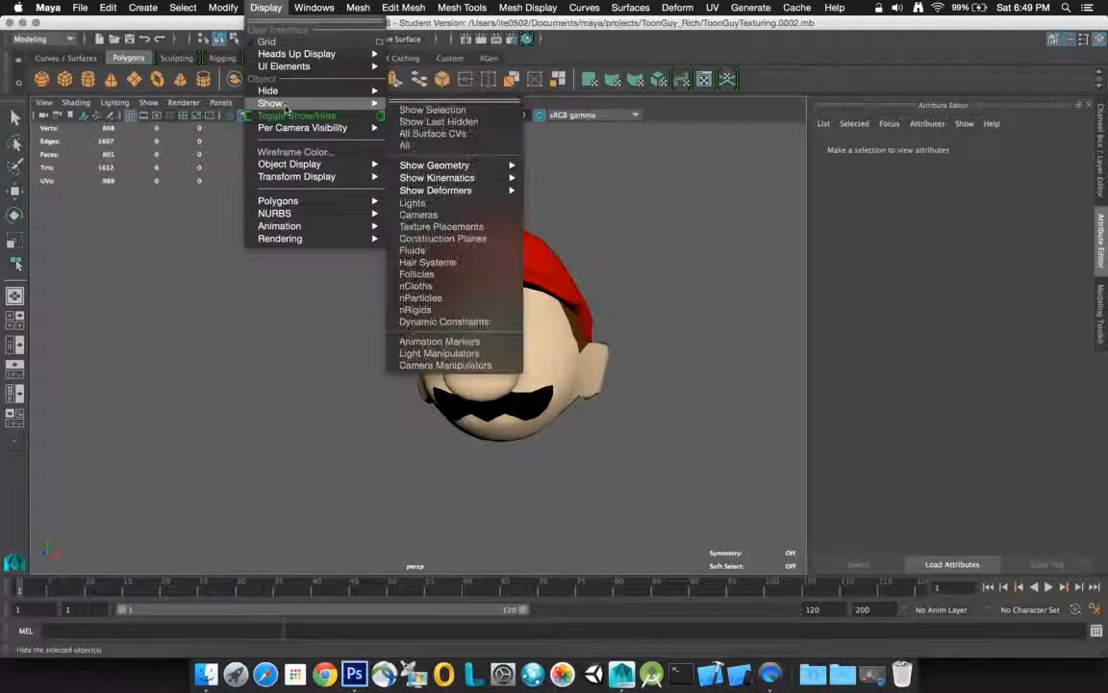
left_click(438, 148)
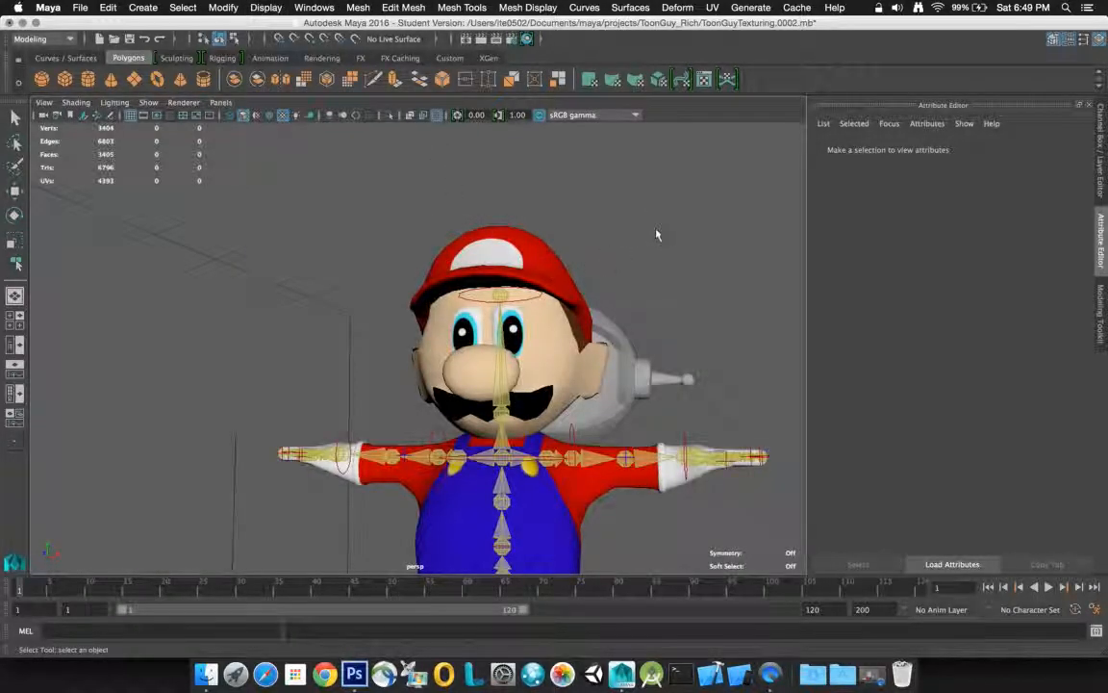
Frame the full character around its body mesh and select the rig's head effector control
left_click(502, 281)
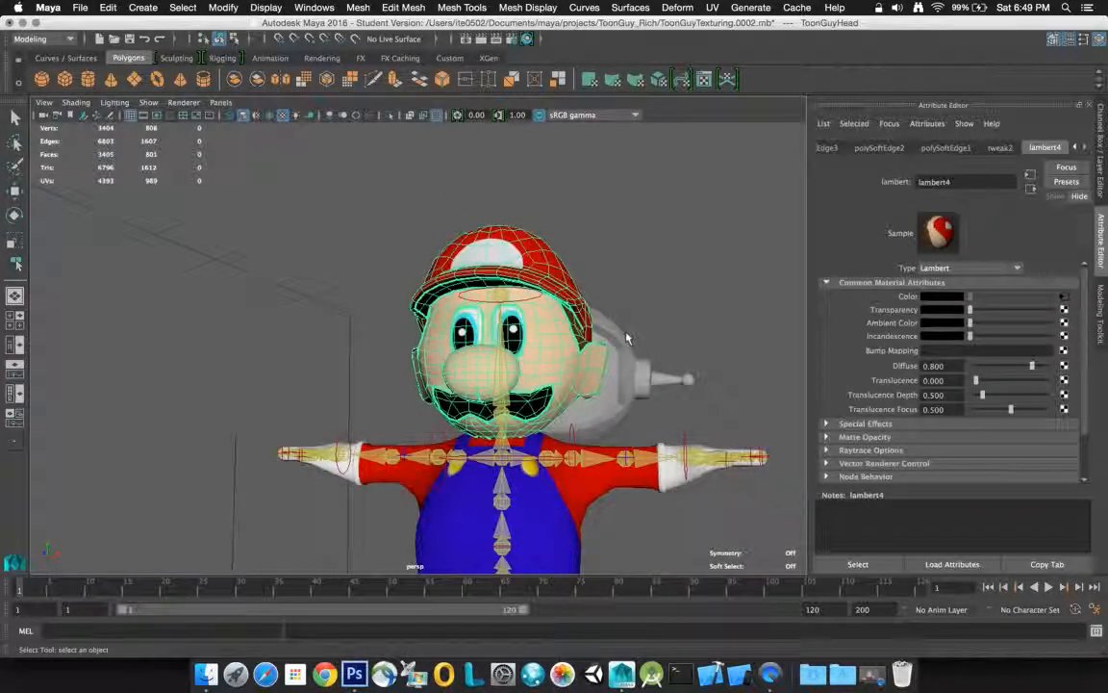
left_click(563, 494)
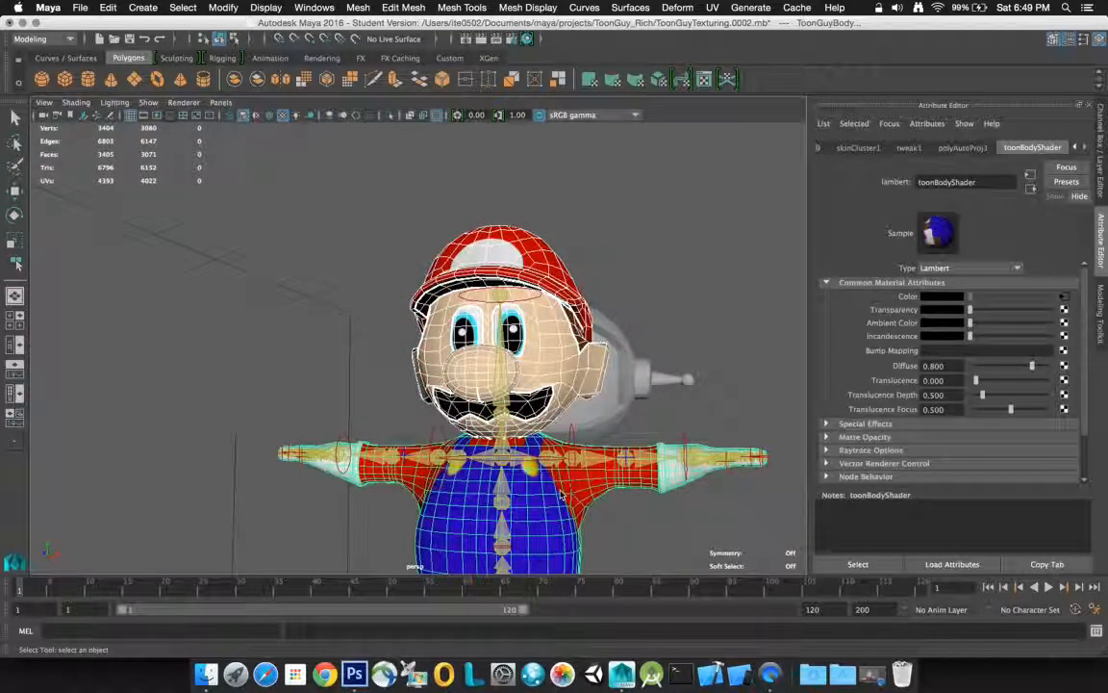
key("f")
left_click_drag(500, 423, 584, 440, "alt")
left_click(415, 213)
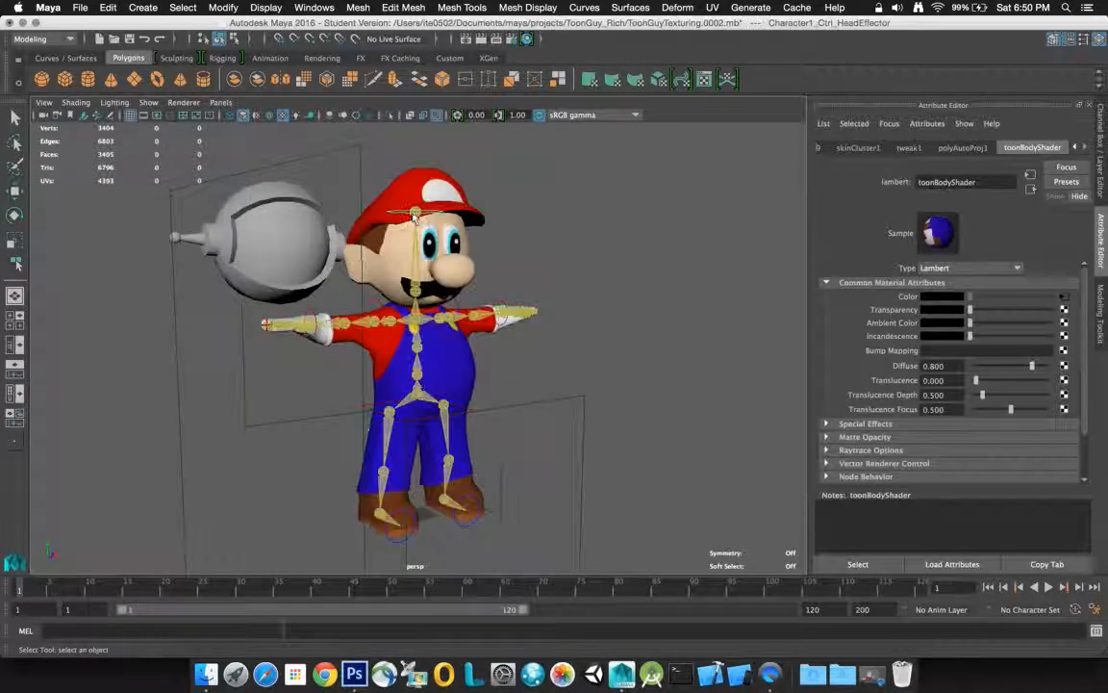